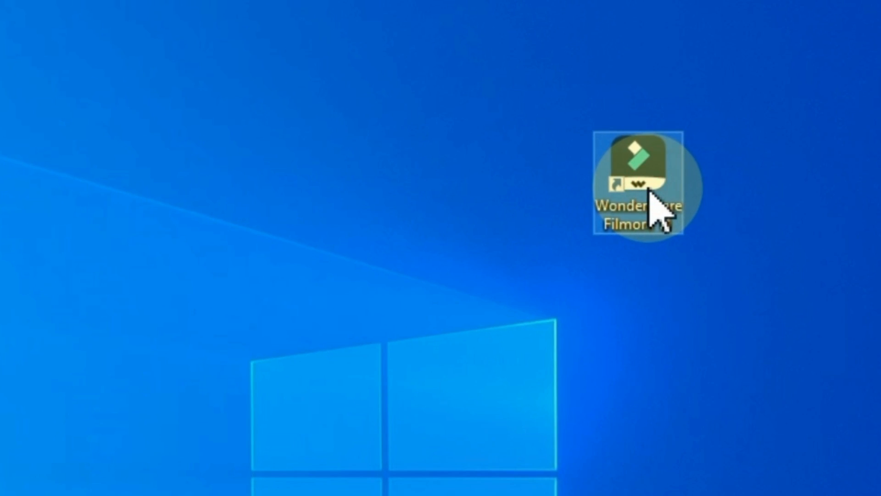
Step: Launch Wondershare Filmora 11 and show the Instant Mode templates
double_click(651, 193)
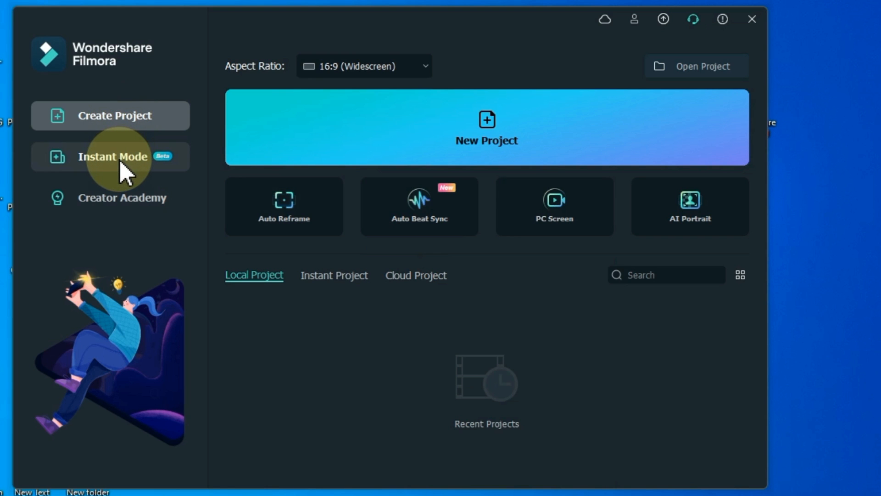
left_click(123, 172)
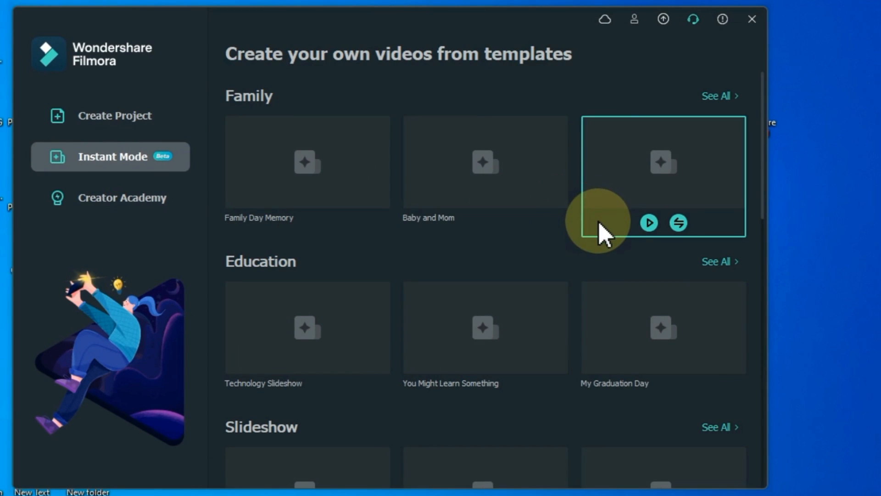
Step: Browse the template categories and preview the Family Day Memory template
scroll(367, 227, "down", 10)
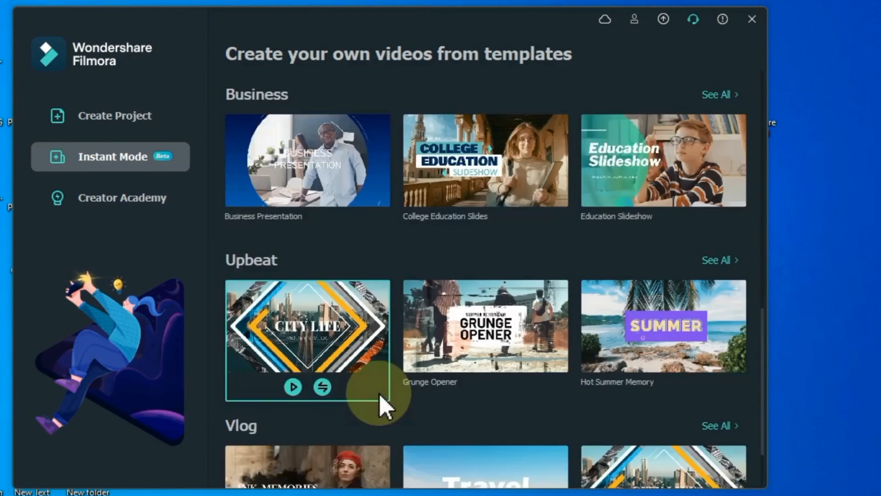
scroll(381, 399, "up", 10)
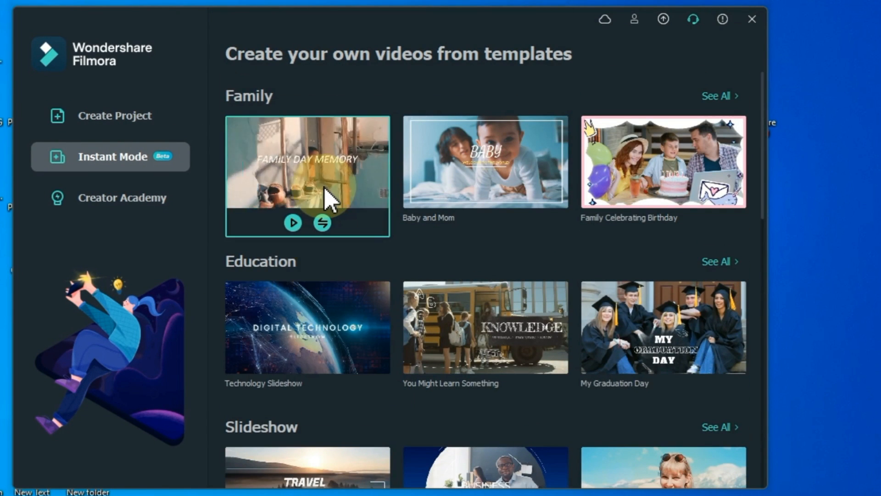
left_click(294, 225)
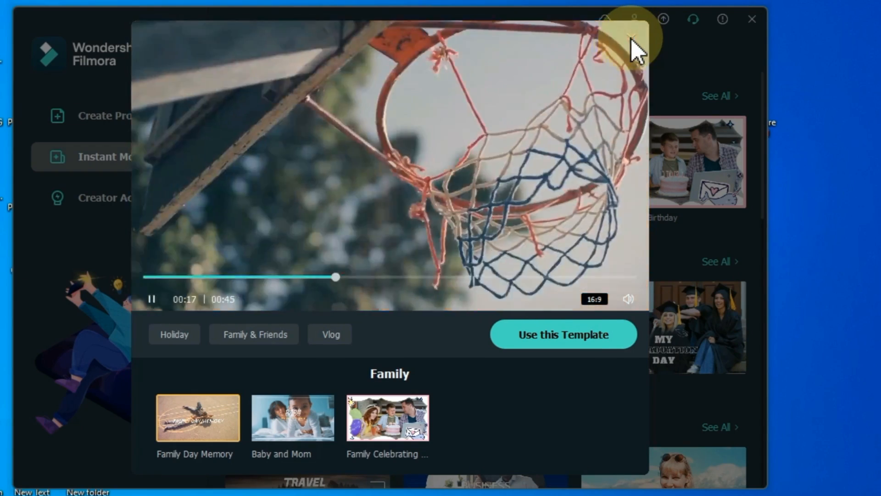
left_click(632, 37)
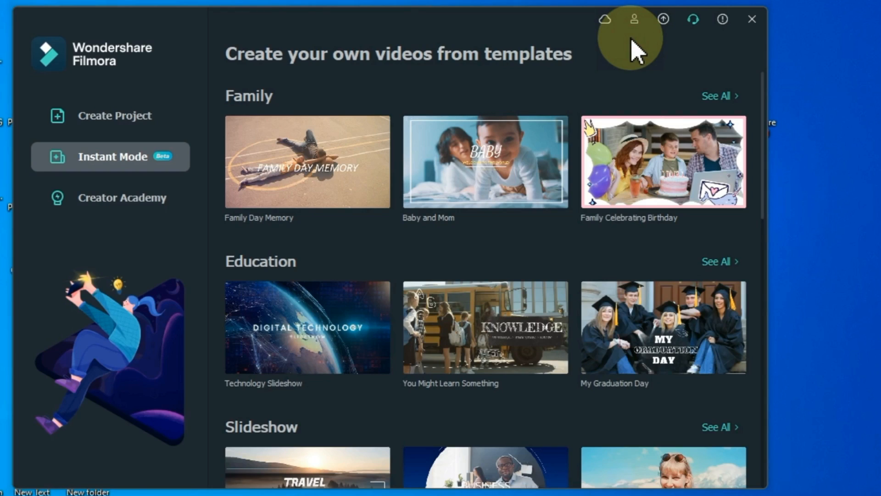
Step: Load 89sd489.mp4 into the Auto Reframe tool and examine its aspect ratio and motion speed options
left_click(156, 113)
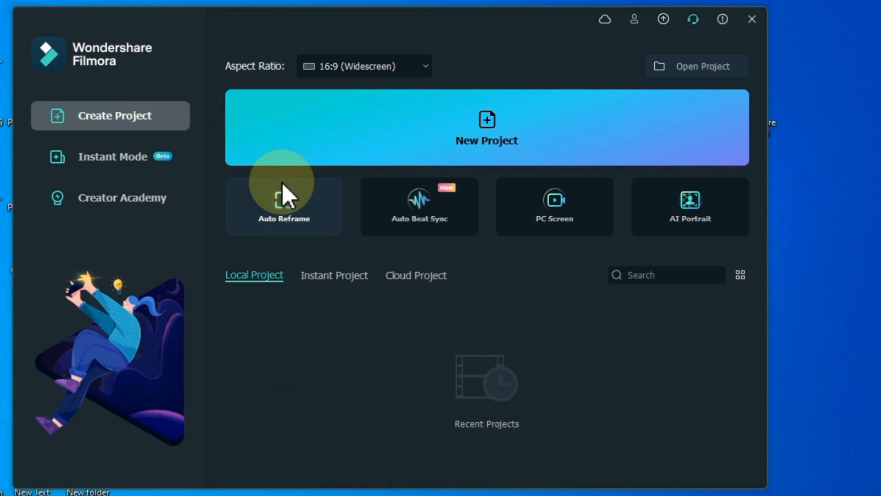
left_click(300, 237)
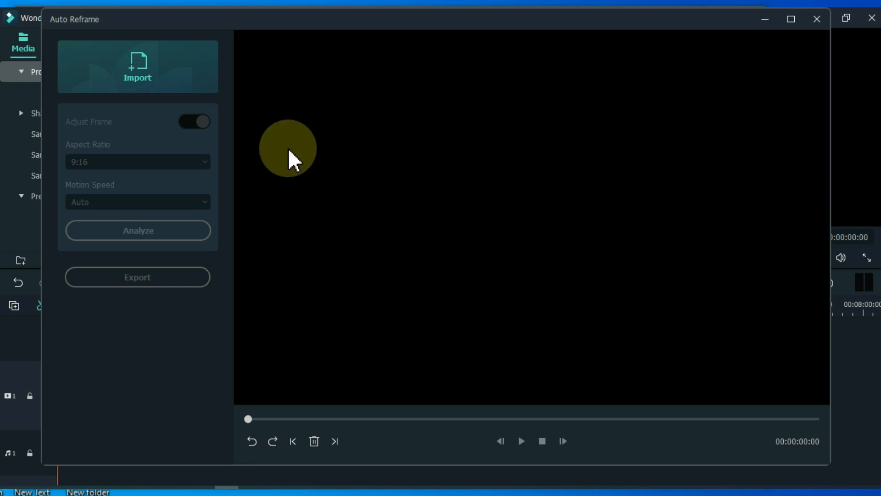
left_click(133, 71)
left_click(197, 129)
left_click(374, 296)
left_click(139, 162)
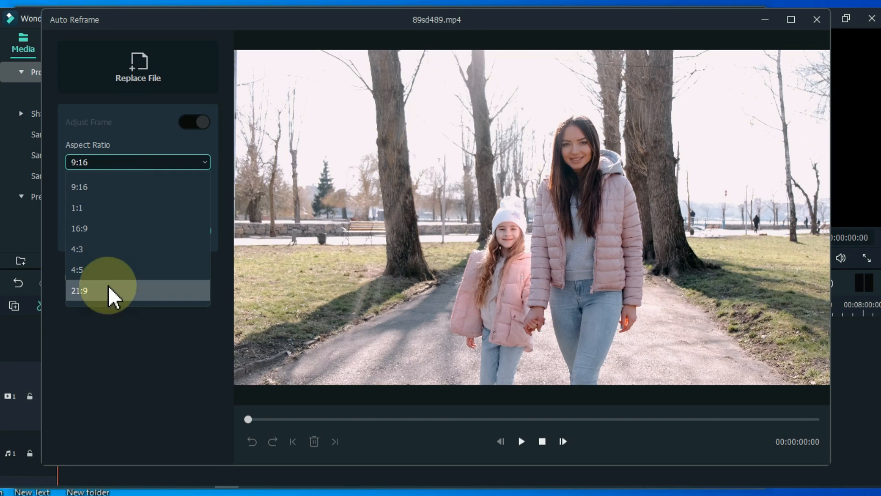
left_click(99, 330)
left_click(125, 202)
left_click(129, 243)
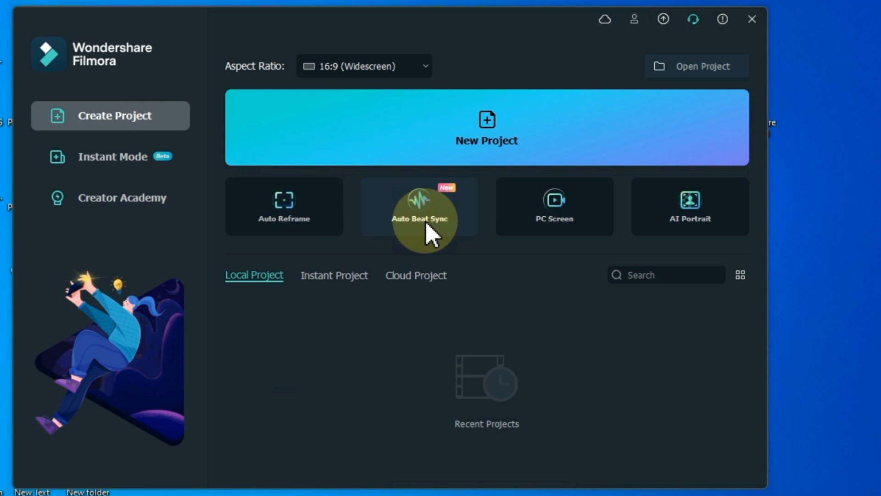
Step: Open the Auto Beat Sync tool and examine its Auto Highlight, Auto Beat Sync and Video Effect settings
left_click(427, 227)
left_click(63, 57)
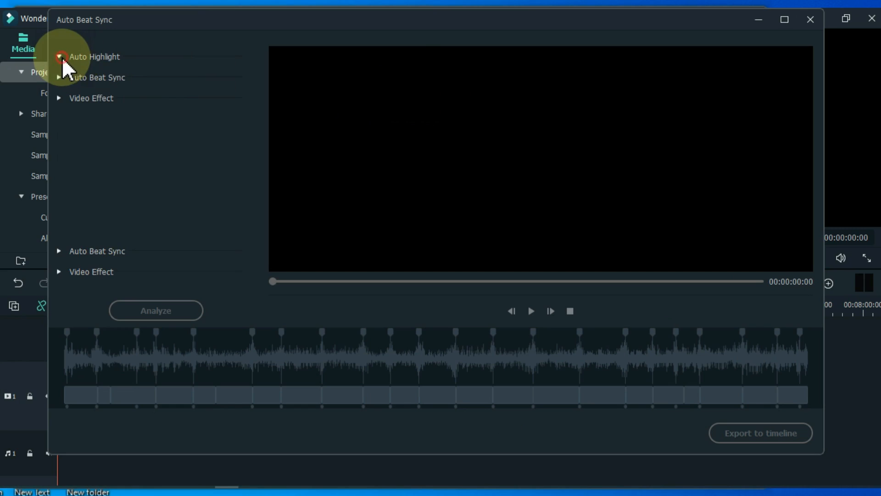
left_click(59, 251)
scroll(108, 274, "down", 5)
left_click(59, 287)
scroll(107, 274, "down", 4)
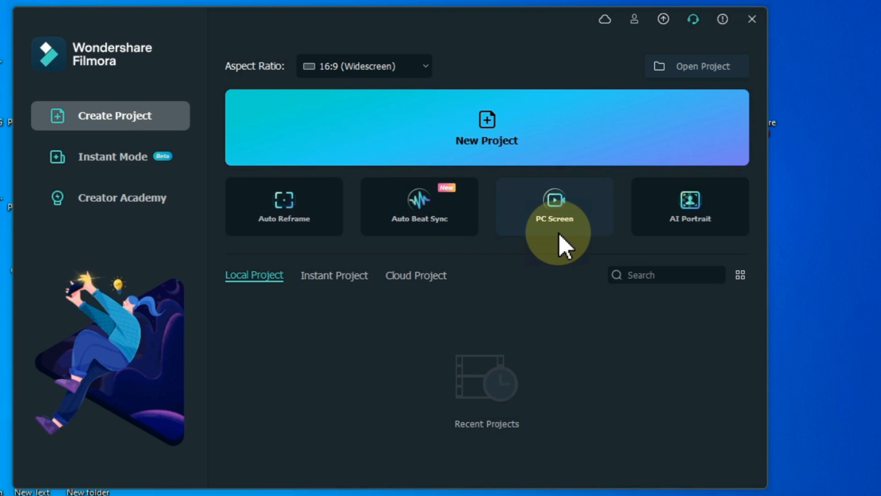
Step: Open the PC Screen recorder and examine its capture area, speaker and microphone options
left_click(570, 230)
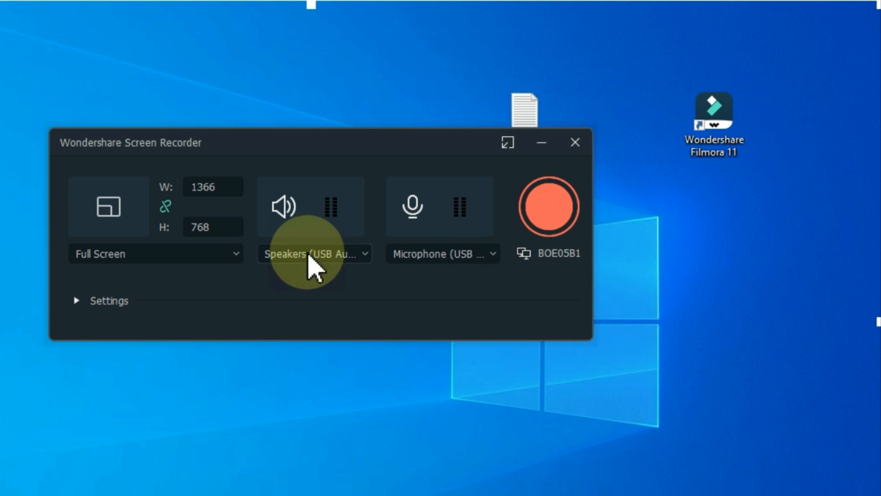
left_click(223, 256)
left_click(162, 275)
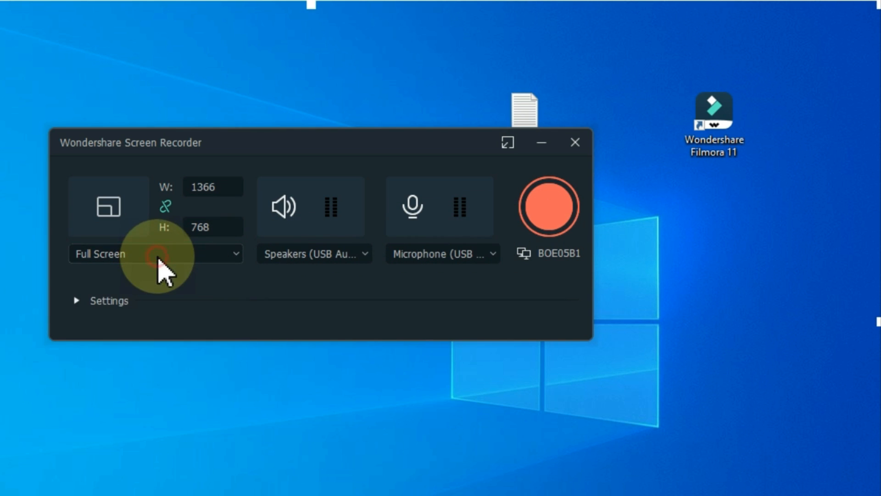
left_click(291, 209)
left_click(303, 254)
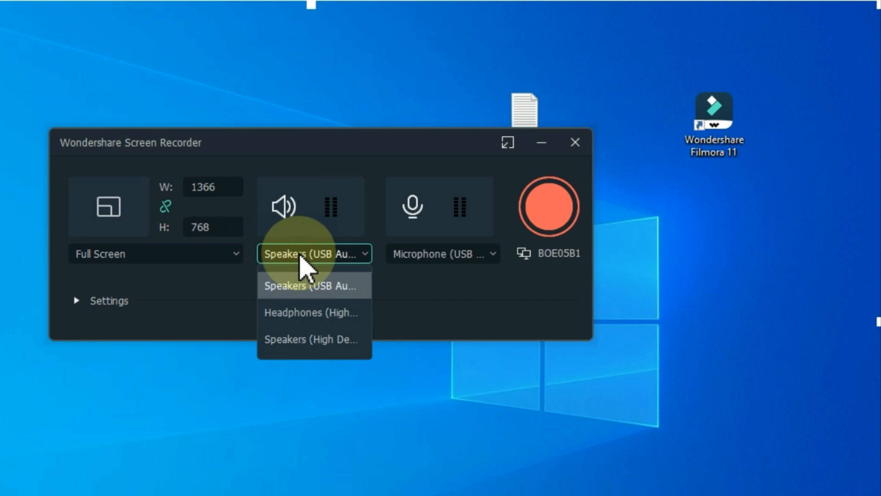
left_click(416, 260)
left_click(413, 215)
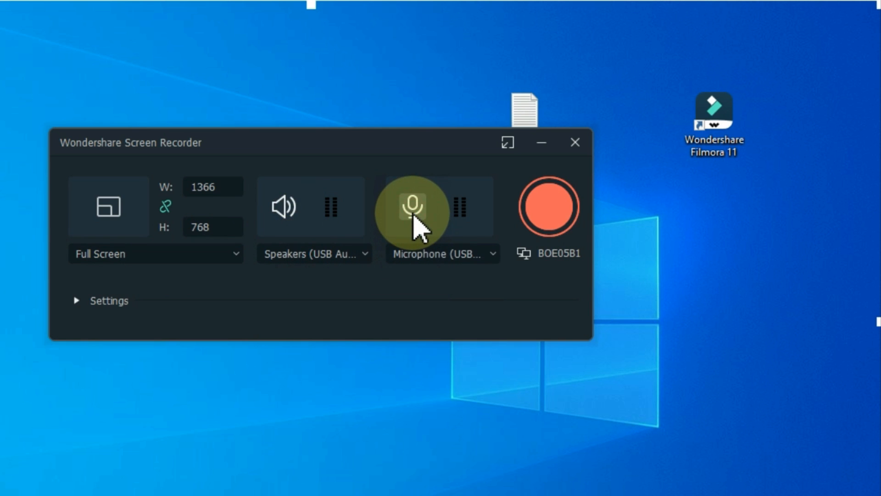
left_click(572, 200)
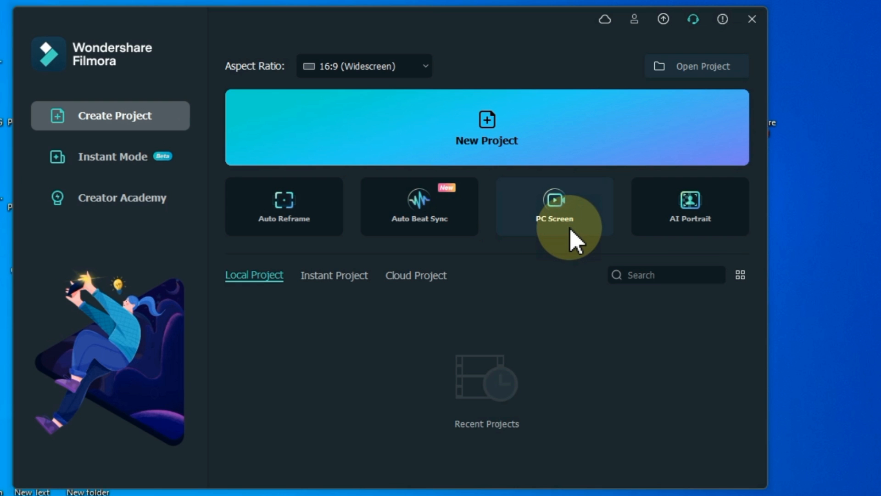
Step: Open AI Portrait and browse its human effects
left_click(708, 231)
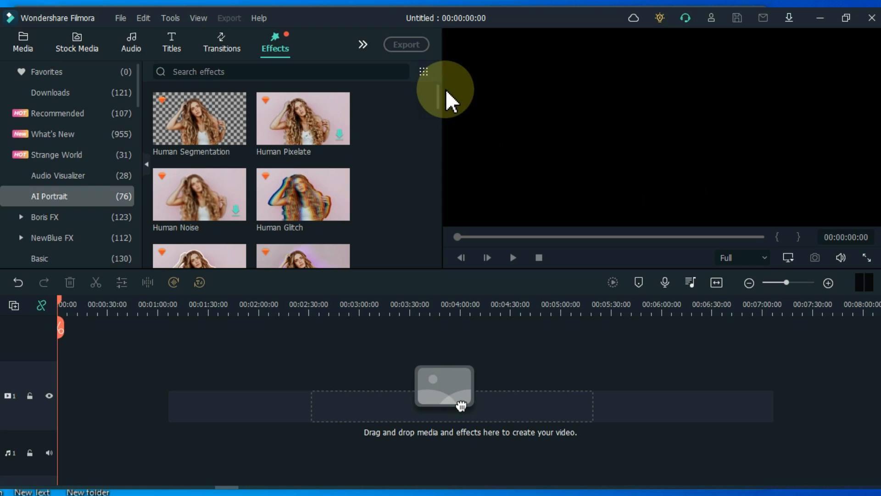
mouse_move(447, 95)
left_mouse_down()
mouse_move(440, 275)
mouse_move(437, 91)
left_mouse_up()
left_click(173, 135)
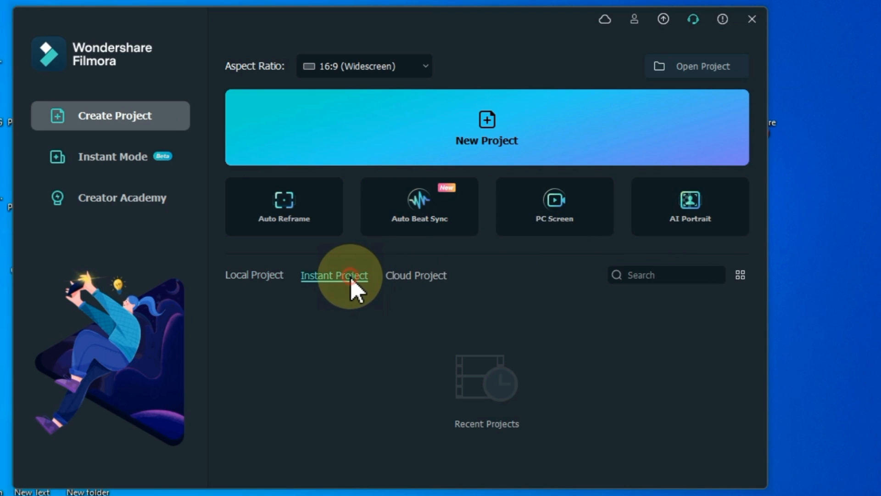
Step: Check the cloud project list and return to the local projects
left_click(414, 279)
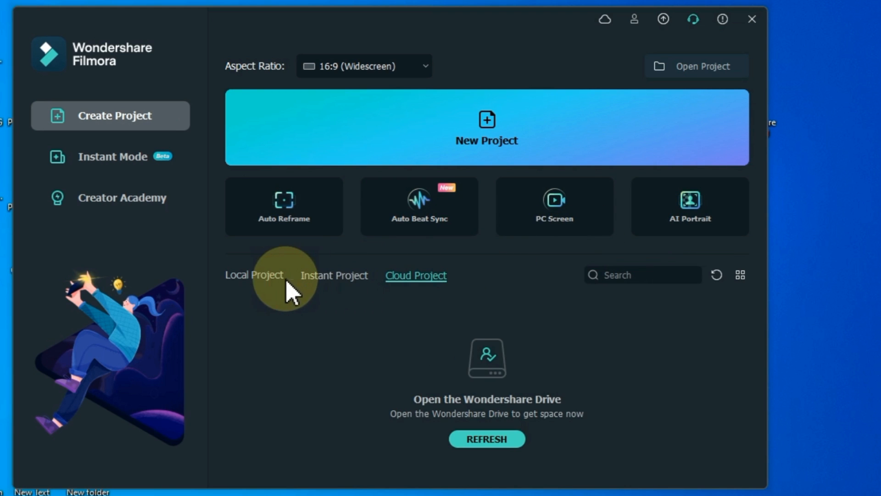
left_click(255, 279)
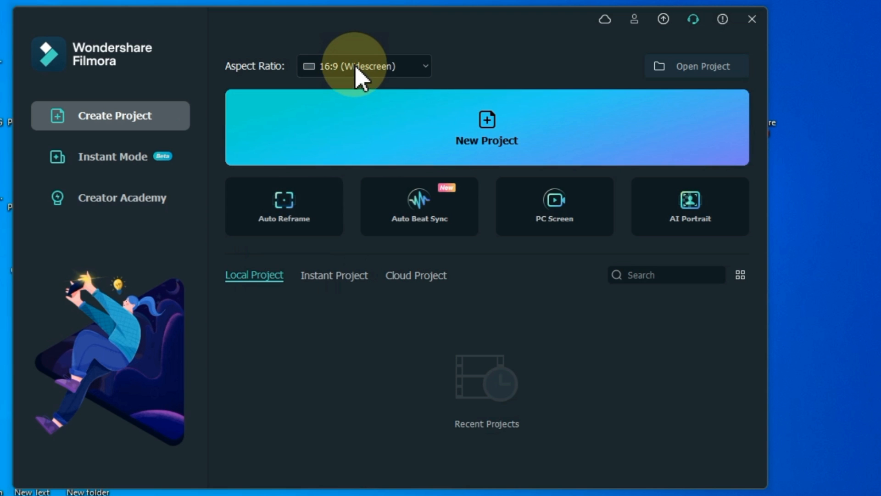
Step: Create a new project with the 16:9 (Widescreen) aspect ratio
left_click(361, 69)
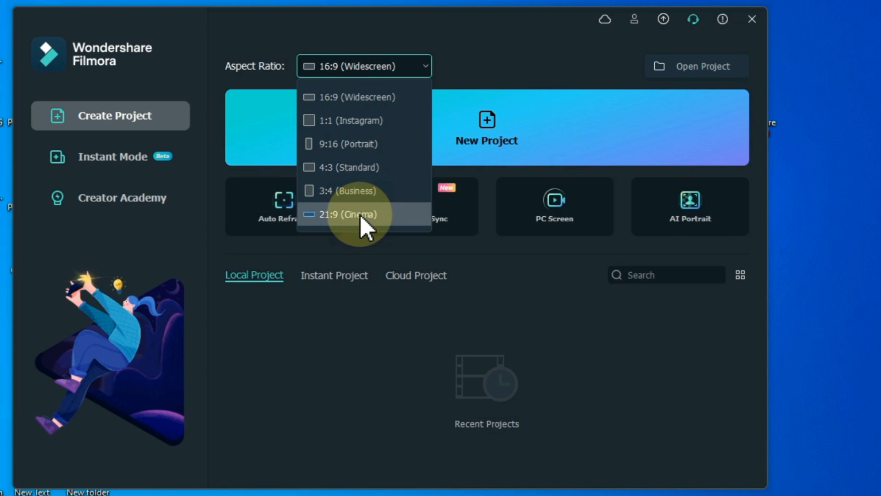
left_click(367, 106)
left_click(484, 128)
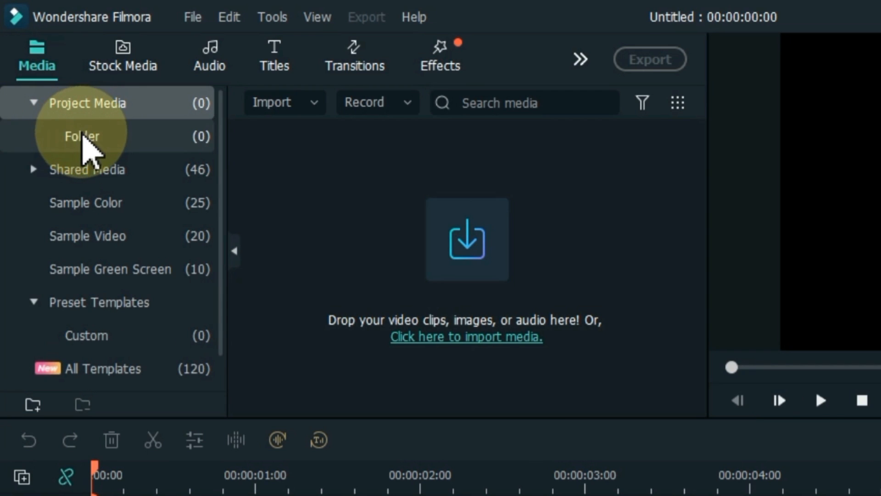
Step: Add a folder named Videos under Project Media
right_click(97, 111)
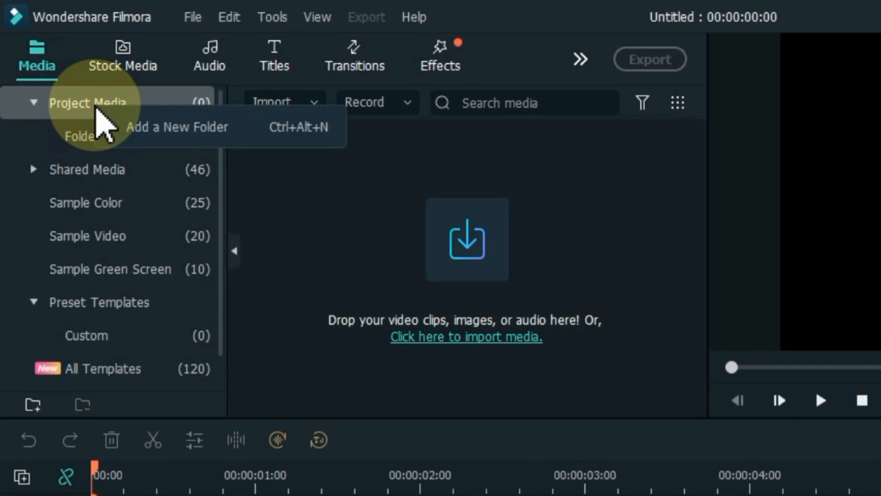
left_click(177, 130)
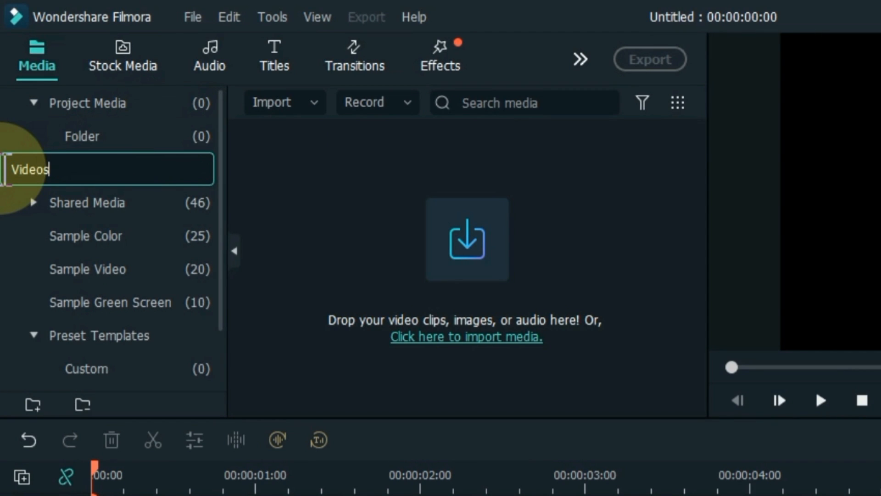
key("Return")
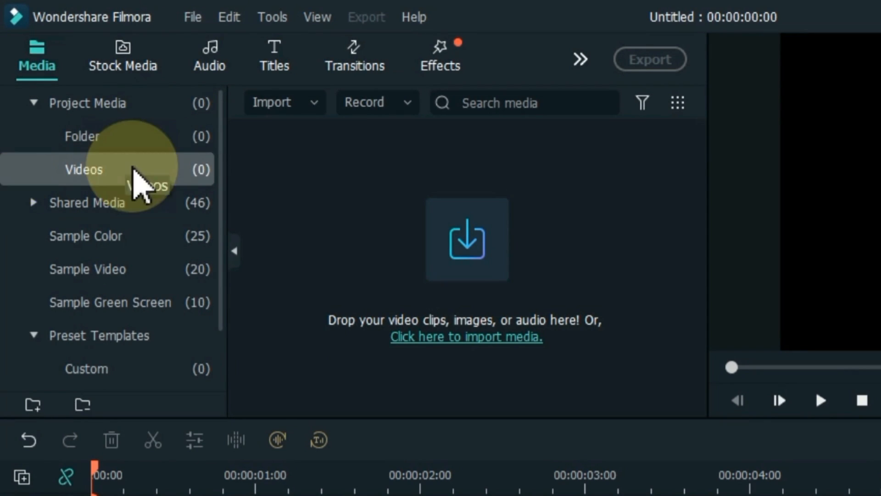
Step: Import all the MP4 clips from the Filmora video editor folder into the Videos folder
left_click(478, 253)
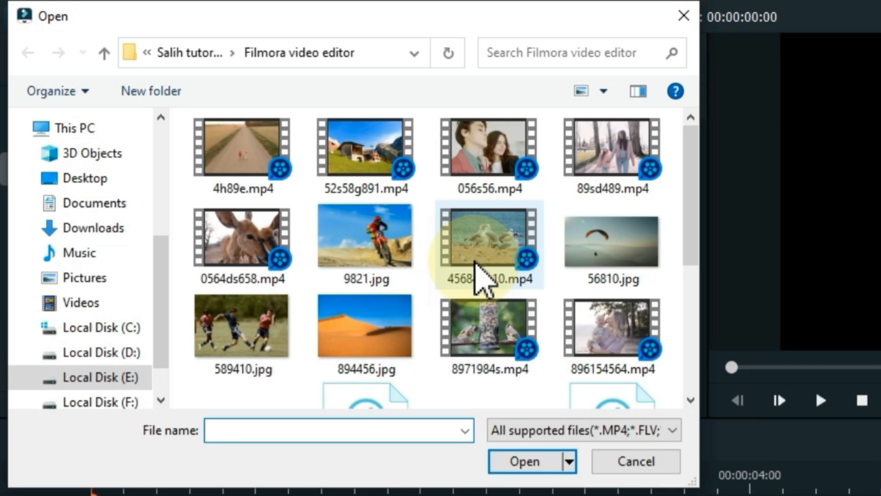
left_click_drag(671, 153, 502, 244)
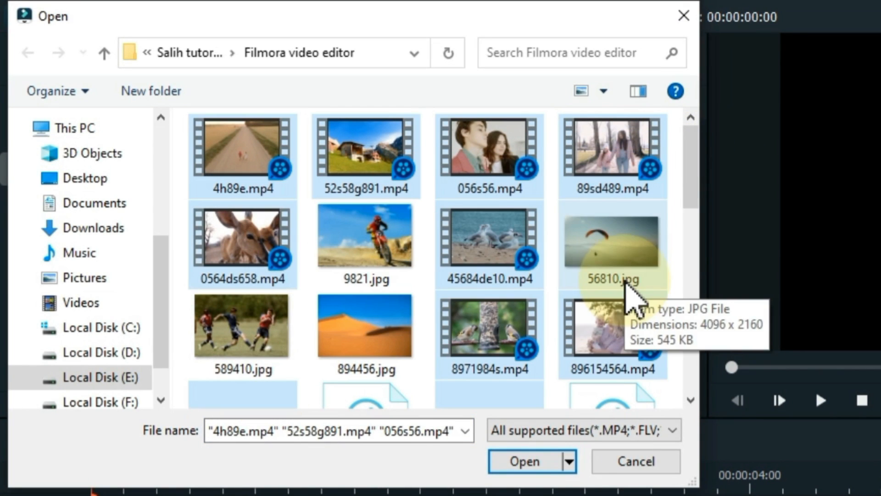
left_click(528, 464)
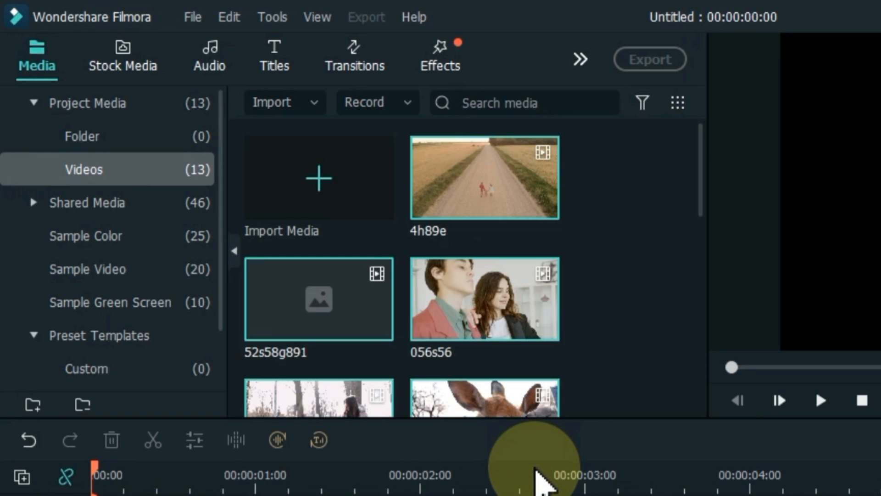
scroll(564, 321, "down", 5)
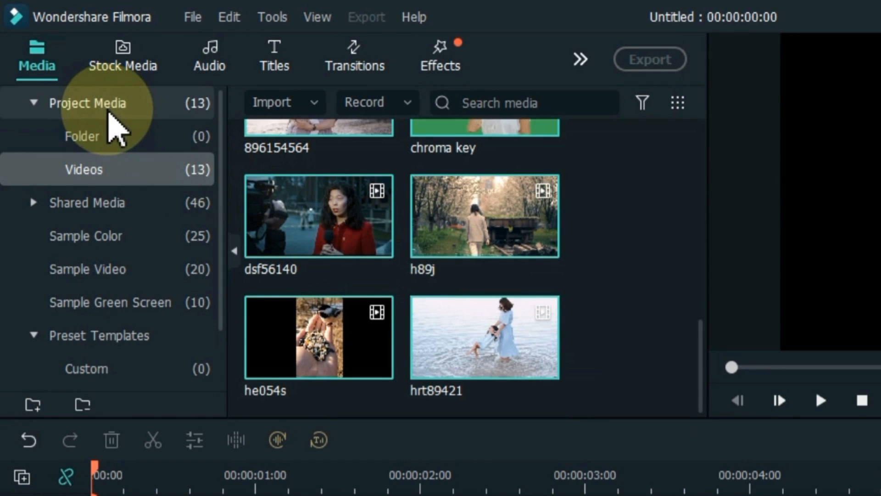
Step: Add a folder named Musics under Project Media
right_click(108, 111)
left_click(186, 131)
type("Music")
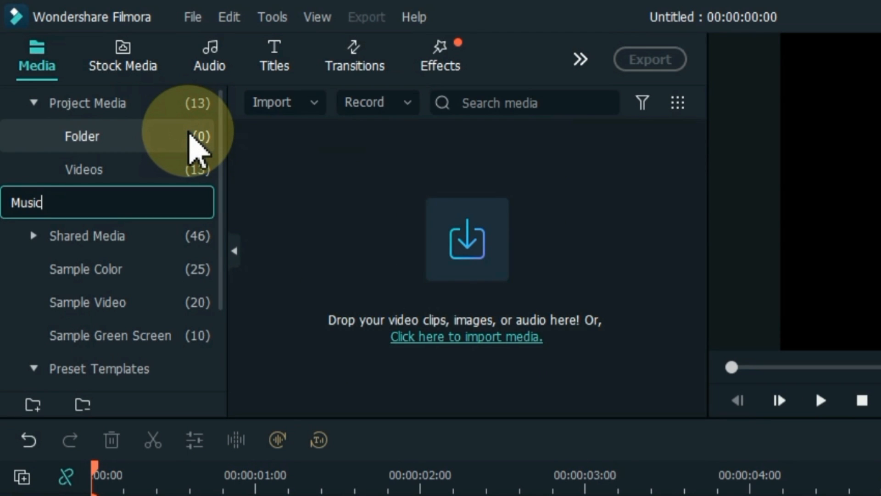
type("s")
key("Return")
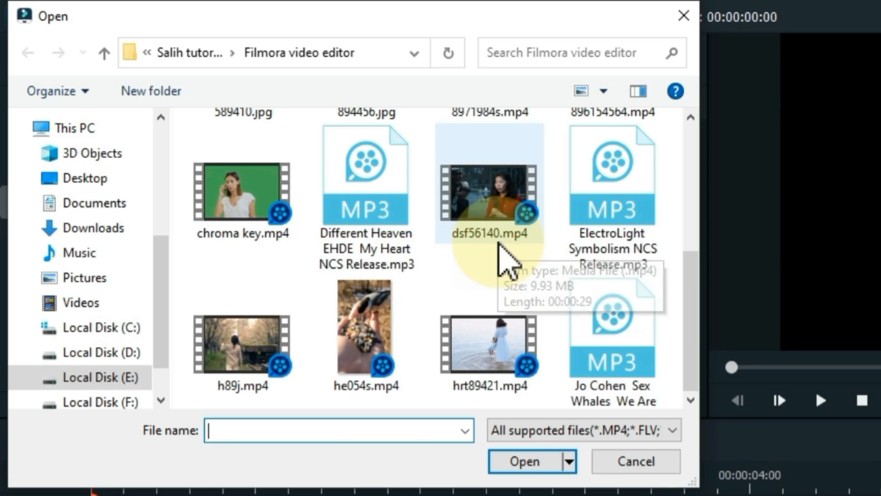
Step: Import the Different Heaven, ElectroLight and Jo Cohen MP3 tracks into the Musics folder
left_click(625, 226)
left_click(354, 178, "ctrl")
left_click(610, 319, "ctrl")
left_click(522, 464)
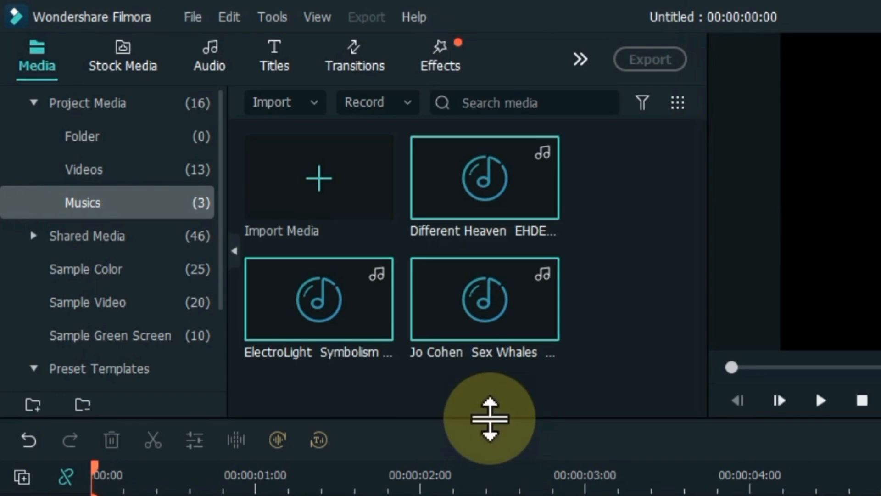
Step: Add a folder named Photos under Project Media
left_click(123, 107)
right_click(164, 120)
left_click(197, 132)
left_click(128, 239)
type("Photos")
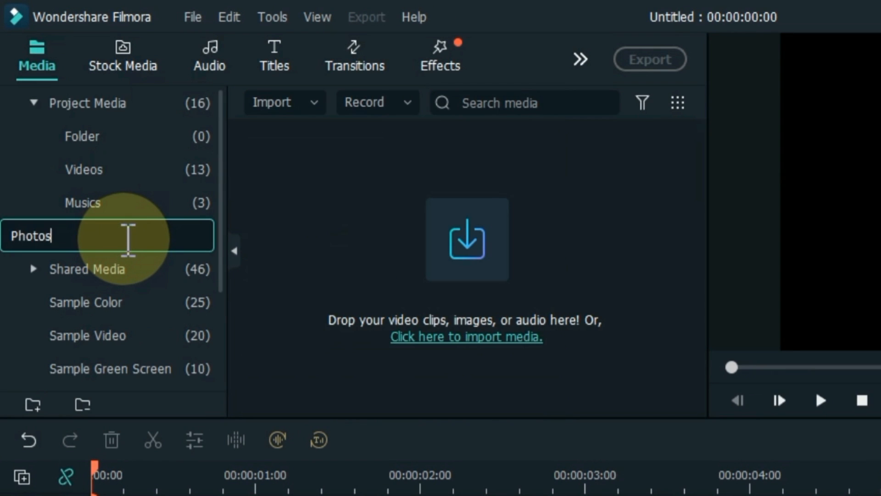
key("Return")
Step: Import the photos 9821.jpg, 56810.jpg and 894456.jpg into the Photos folder
left_click(403, 235)
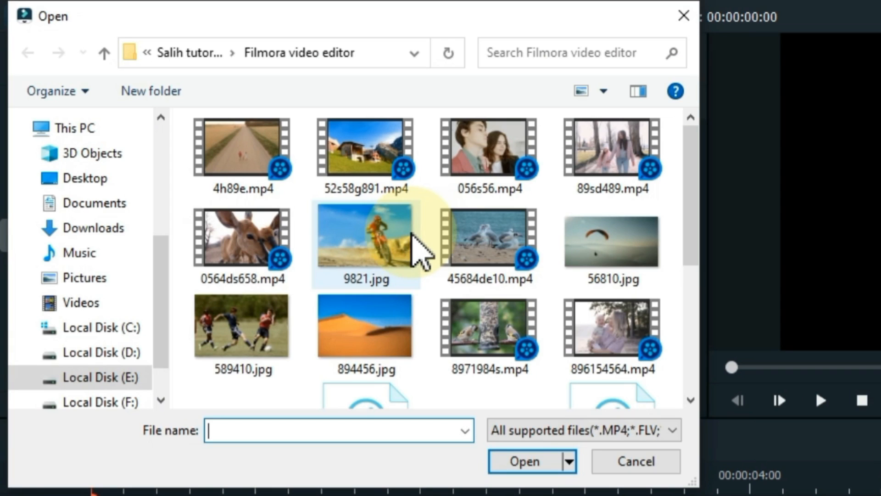
left_click(382, 317)
left_click(355, 248, "ctrl")
left_click(649, 270, "ctrl")
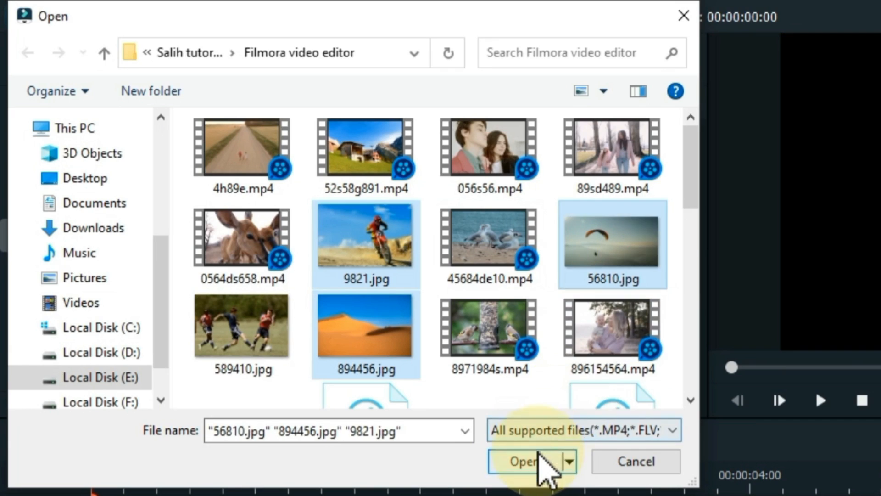
left_click(526, 463)
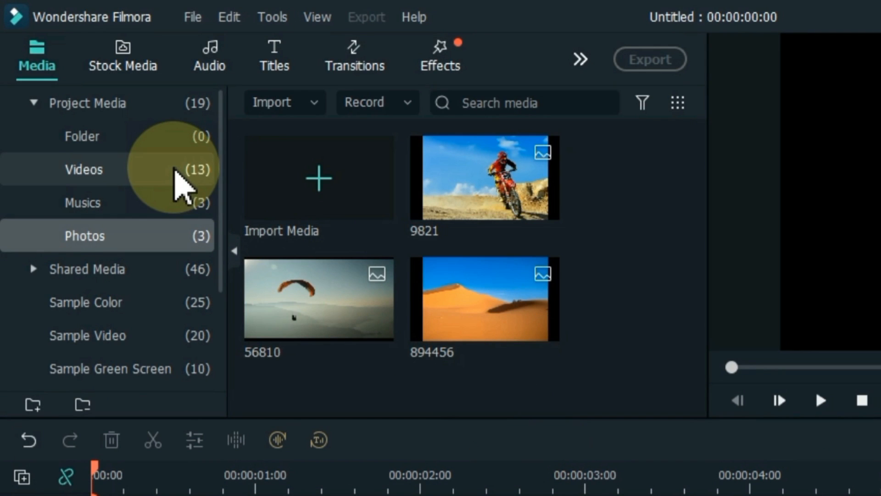
Step: Review the contents of the Videos, Musics and Photos folders, and return to the Videos folder
left_click(176, 177)
scroll(387, 296, "down", 5)
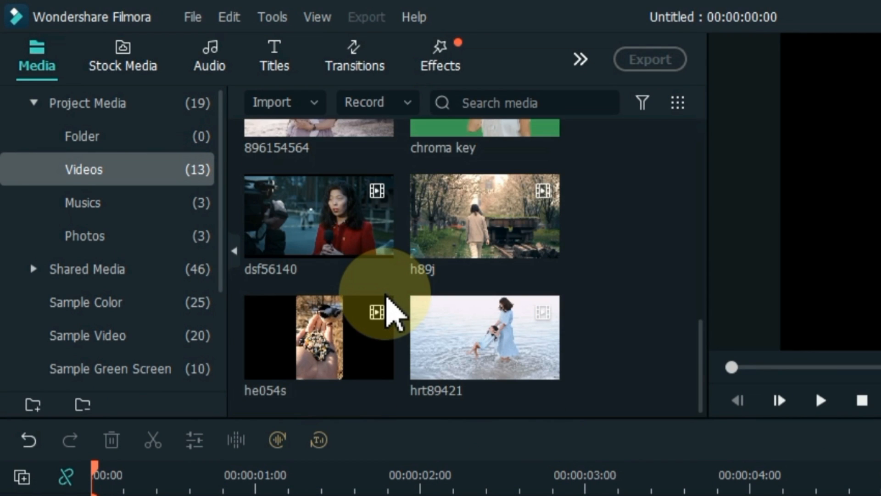
scroll(388, 298, "up", 5)
left_click(142, 203)
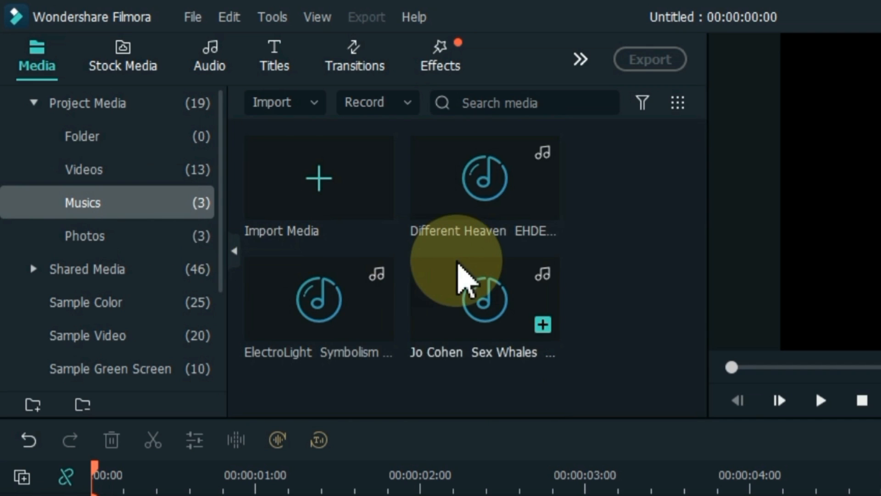
left_click(149, 244)
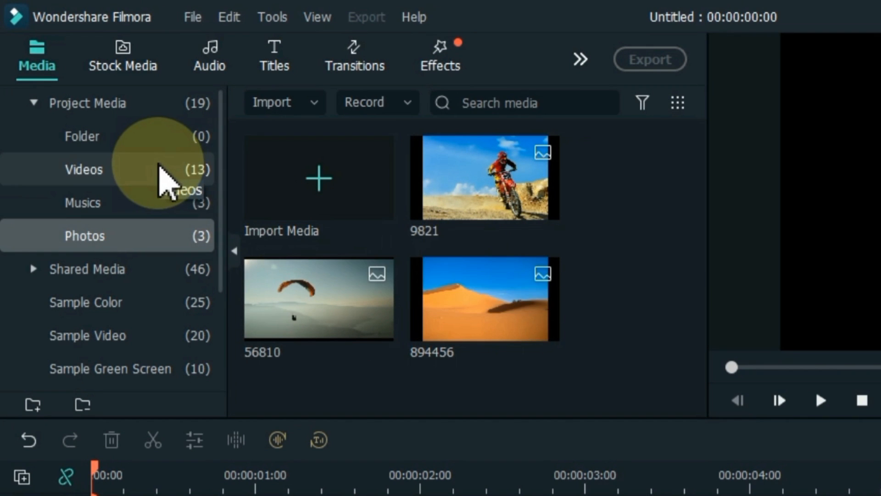
left_click(161, 175)
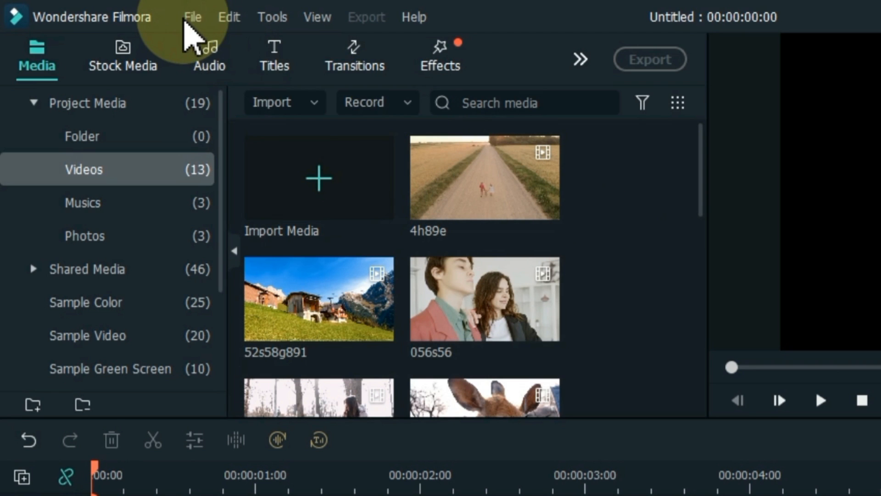
Step: Save the project as "My new project" in the Filmora video editor folder
left_click(189, 18)
left_click(275, 205)
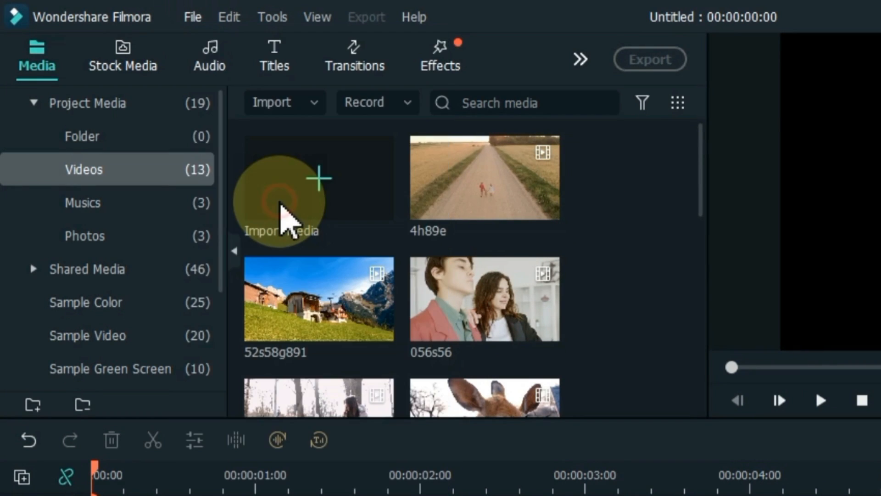
left_click(210, 388)
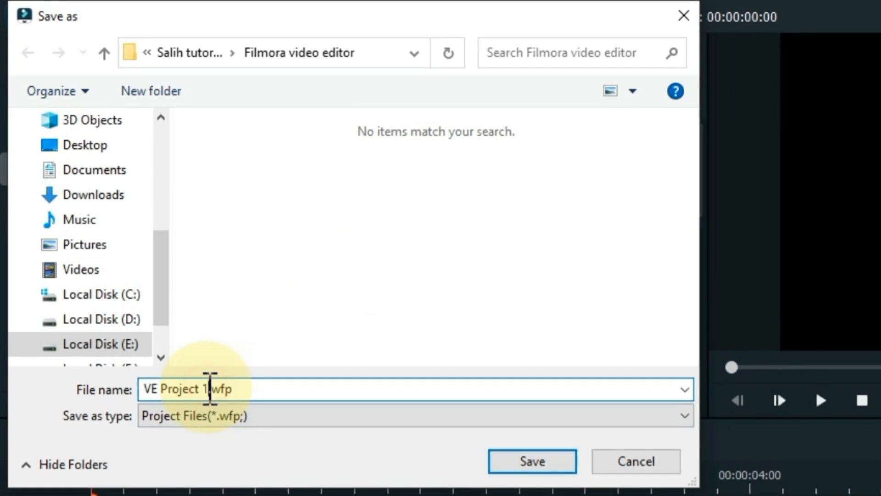
left_click_drag(211, 388, 108, 385)
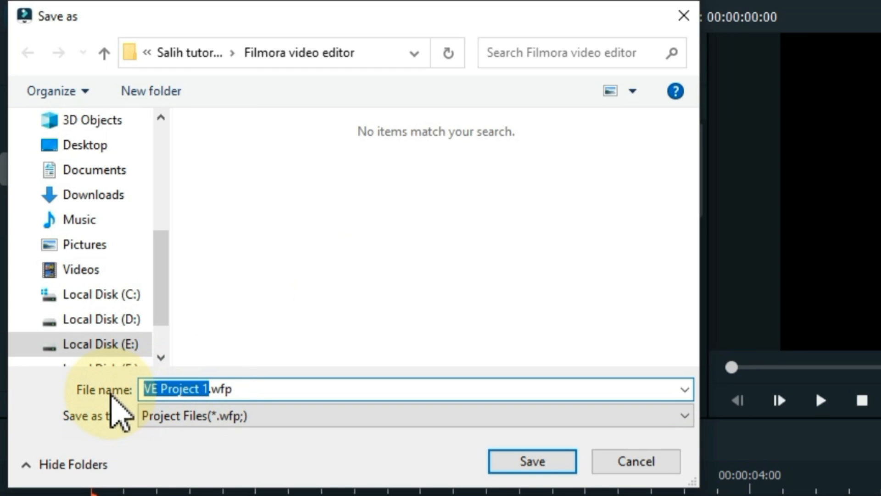
type("My new p")
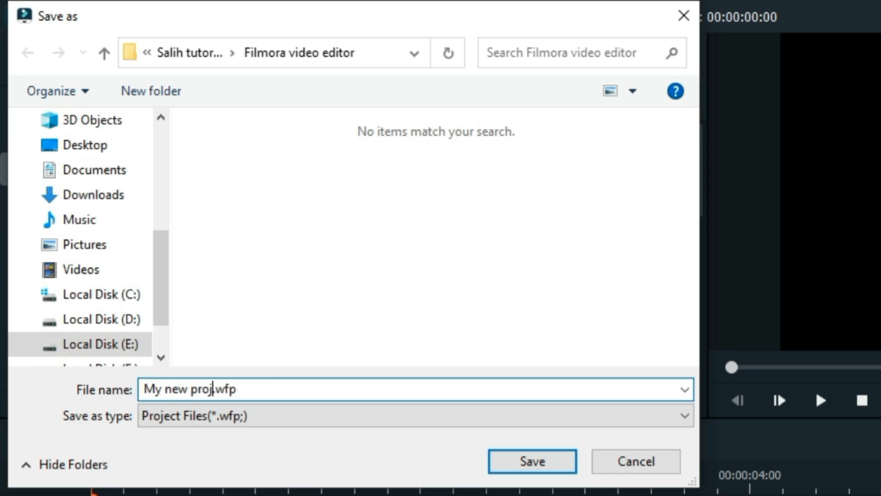
left_click(534, 462)
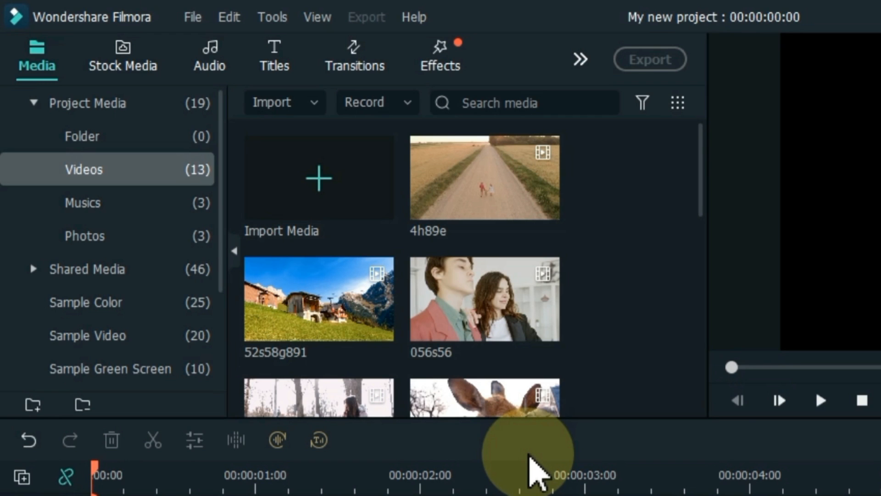
Step: Place the 89sd489 clip at the start of video track 1, keeping the project settings of 1920 x 1080 25fps
left_click_drag(703, 167, 665, 291)
left_click_drag(299, 329, 108, 375)
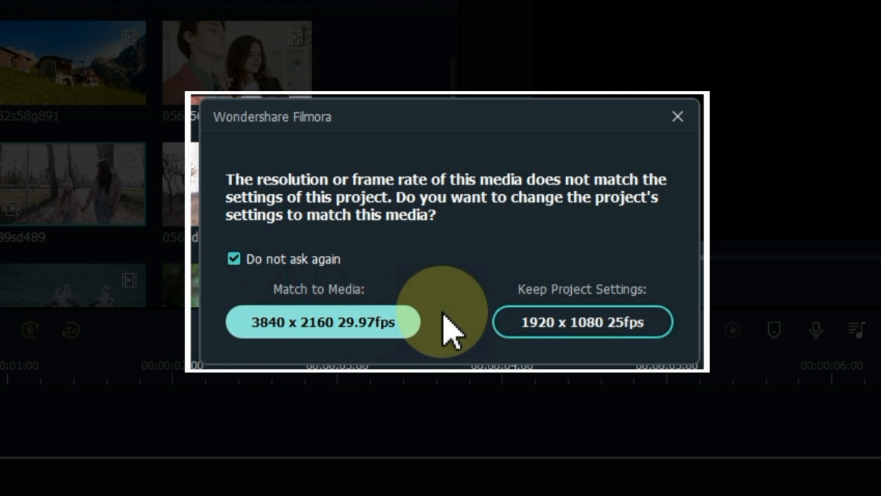
left_click(521, 324)
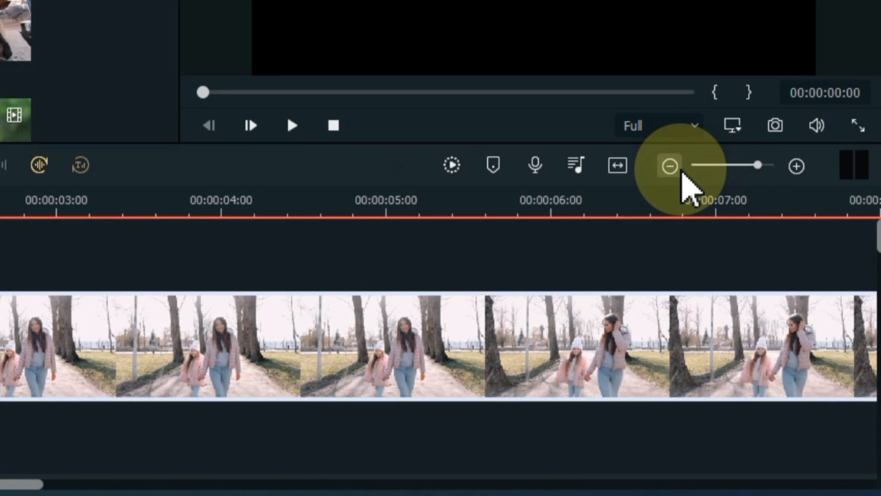
Step: Zoom the timeline out and back in, and fit it so the whole clip shows
left_click(681, 171)
left_click(682, 171)
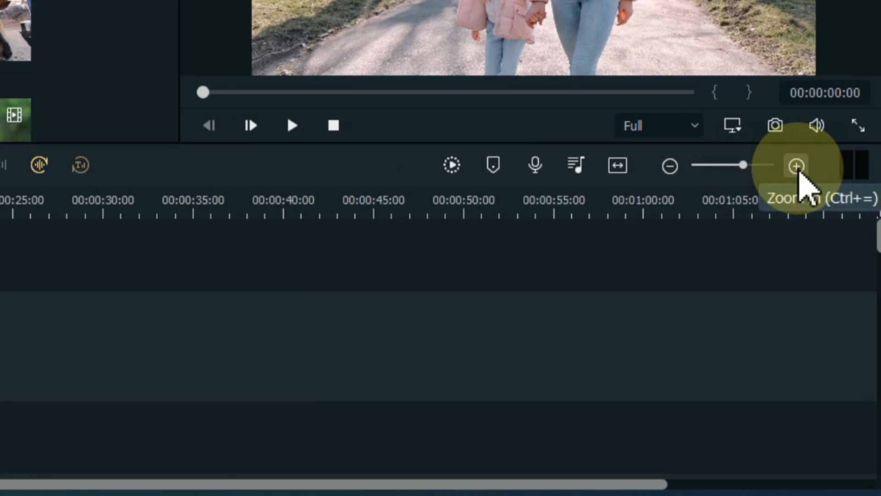
left_click(798, 173)
left_click(799, 173)
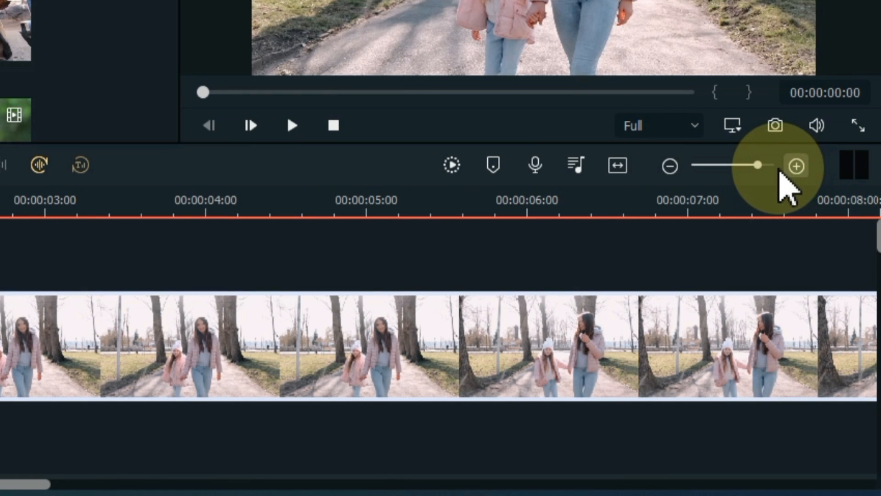
left_click(618, 167)
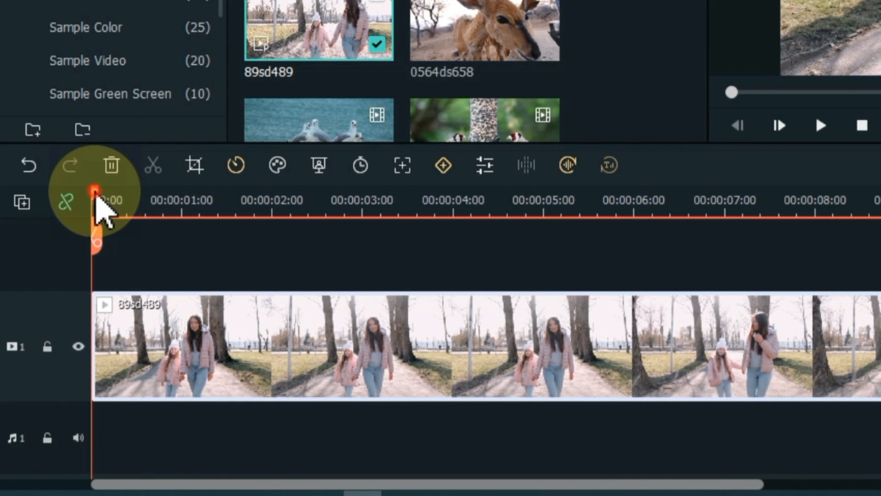
Step: Scrub through the 89sd489 clip on the timeline, and play it in the preview up to 00:00:10:20
left_click_drag(36, 197, 661, 244)
left_click_drag(719, 242, 83, 322)
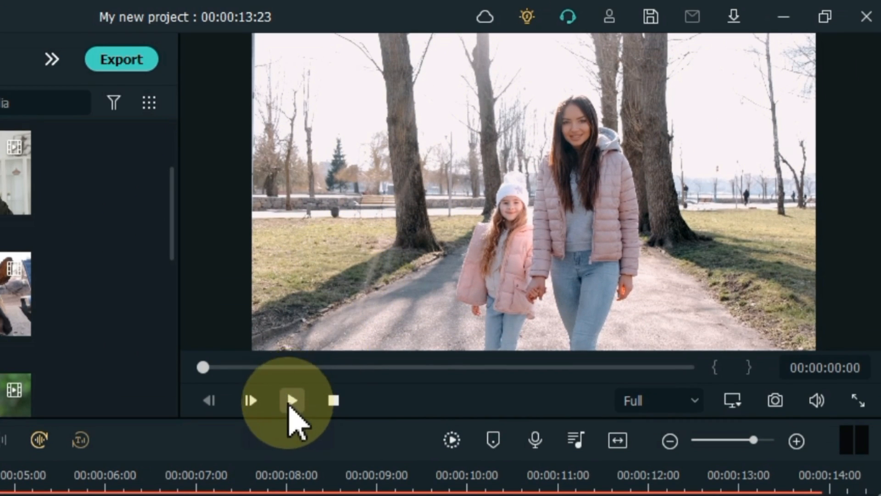
left_click(291, 402)
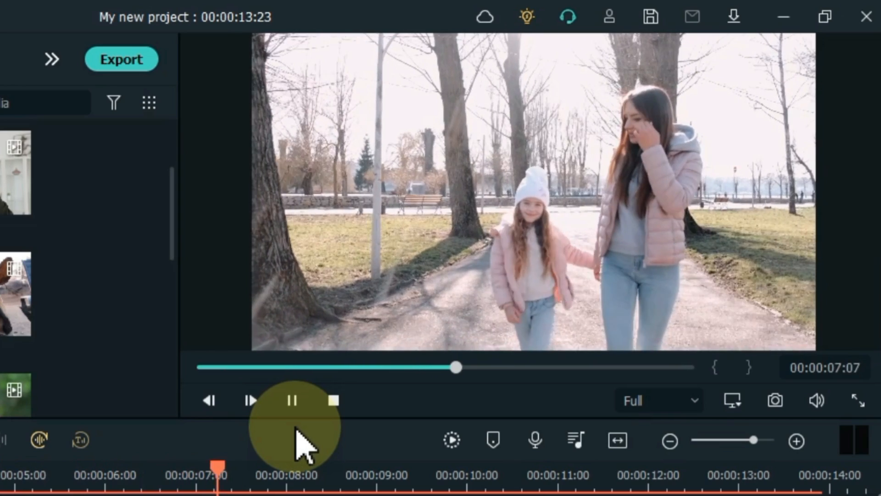
left_click(293, 429)
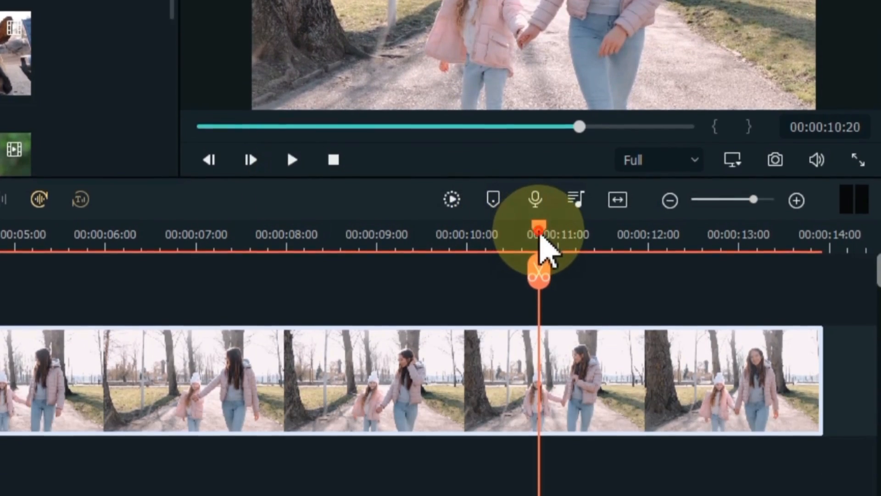
Step: Position the playhead at 00:00:11:18 over the 89sd489 clip and select the clip
left_click_drag(541, 468, 674, 489)
left_click_drag(673, 213, 626, 216)
left_click(647, 340)
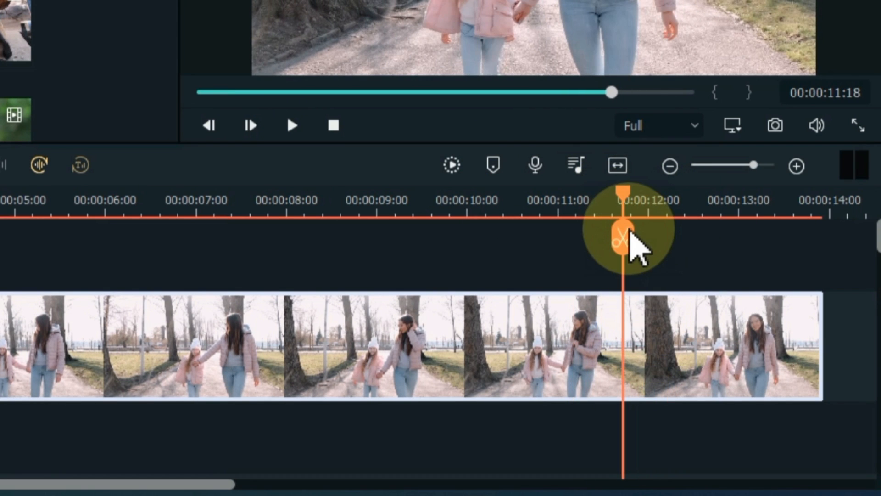
Step: Split the clip at the playhead and undo the split
left_click(634, 248)
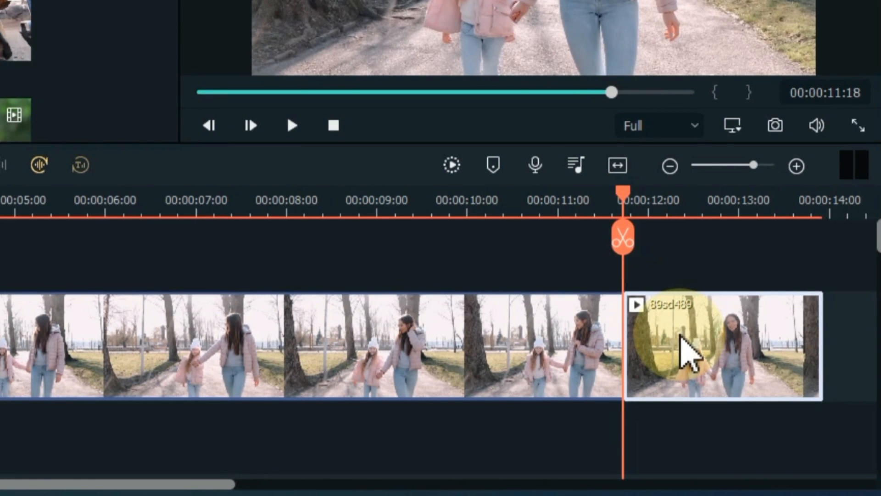
left_click(681, 336)
key("ctrl+z")
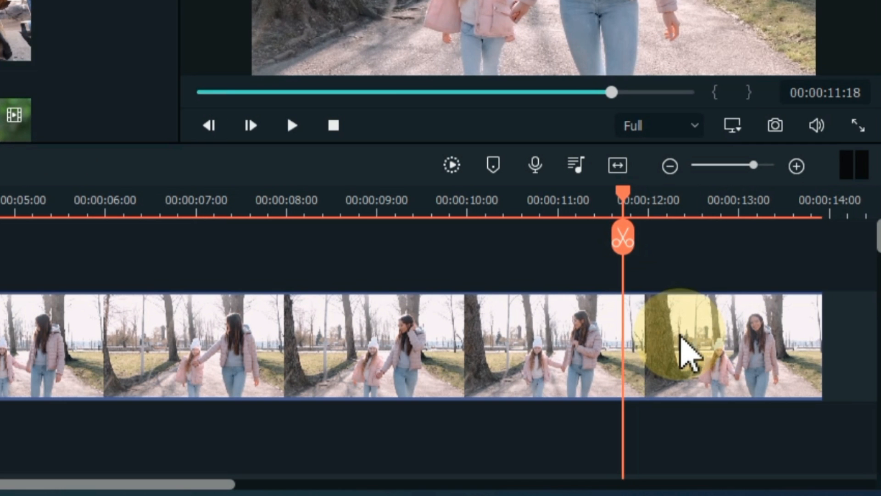
Step: Split the selected clip at 00:00:11:18, delete the part after the cut, and undo both edits
left_click(680, 336)
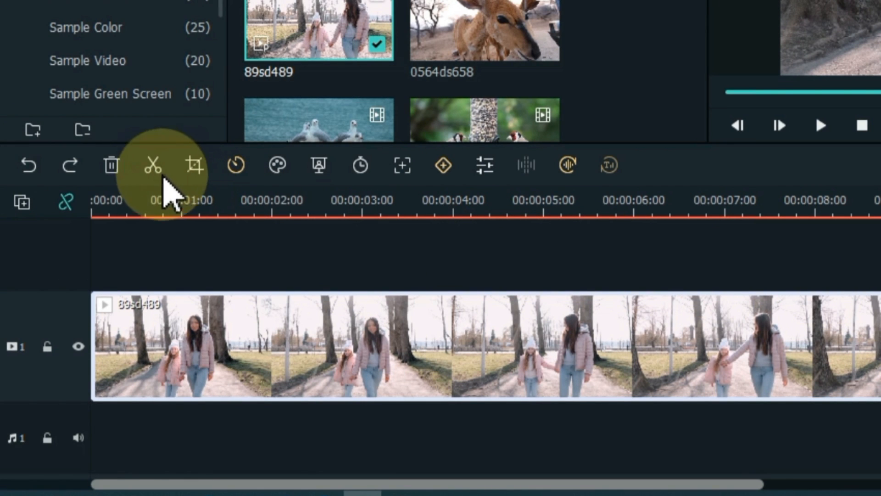
left_click(153, 181)
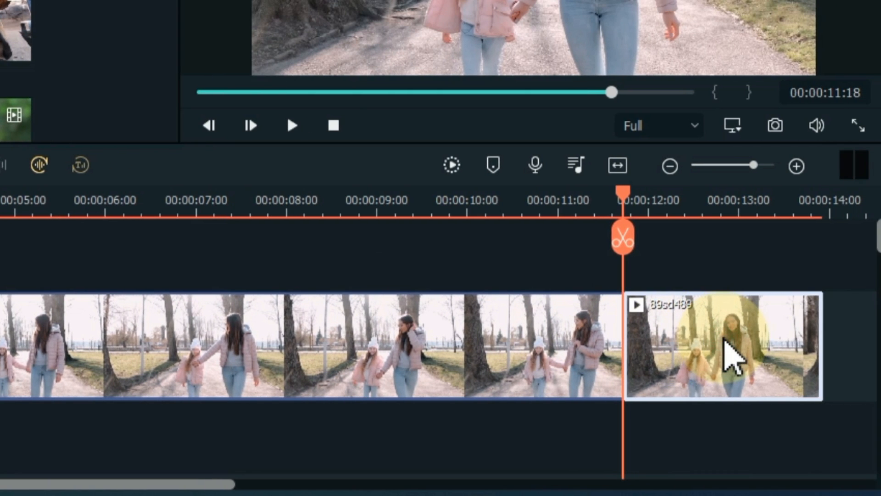
key("Delete")
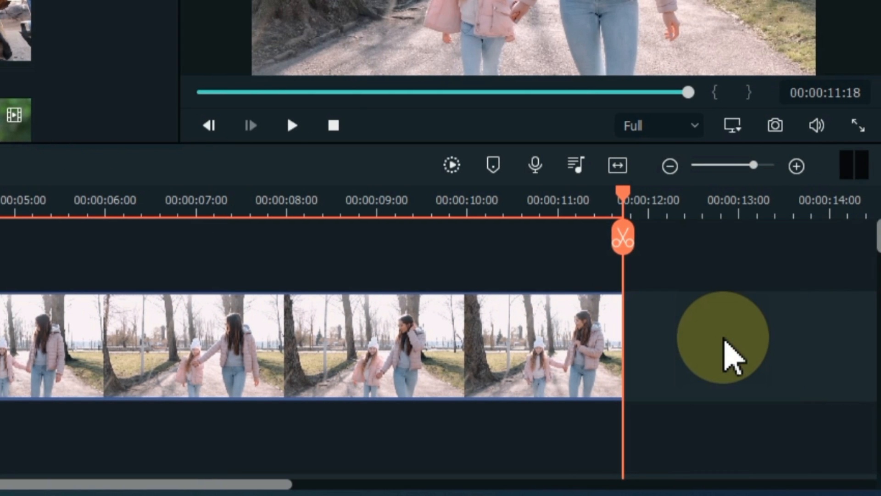
key("ctrl+z")
key("ctrl+z")
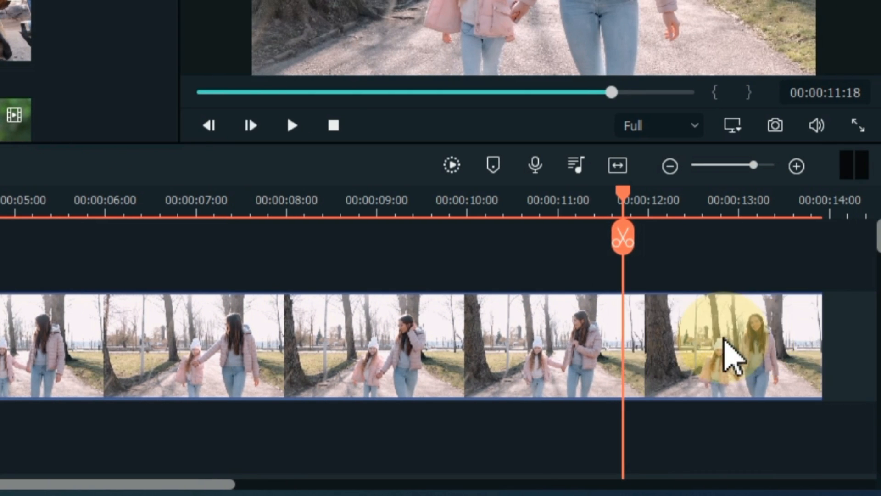
Step: Reselect the clip, apply Split at the playhead, delete the trailing piece, and undo the deletion and the split
left_click(724, 340)
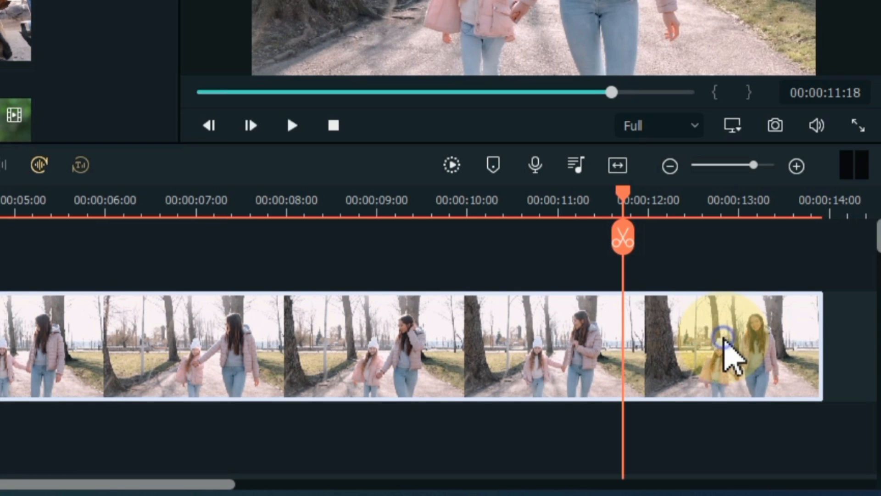
right_click(730, 353)
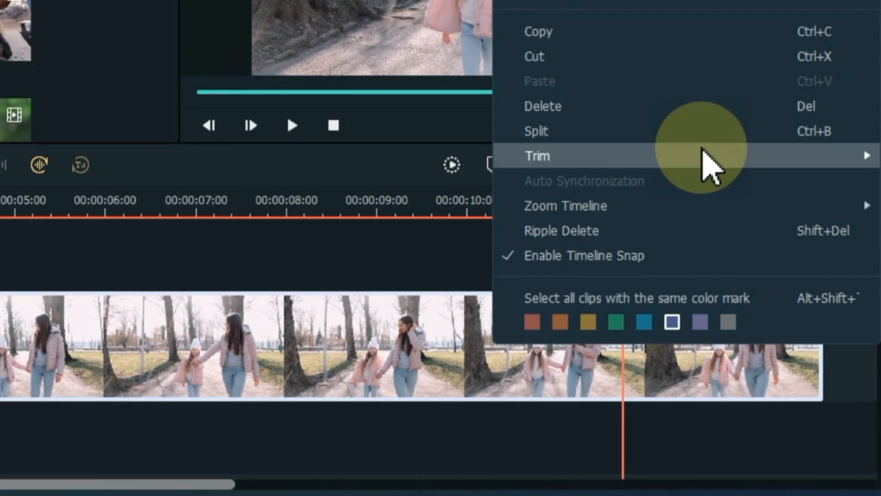
left_click(702, 132)
left_click(709, 356)
key("Delete")
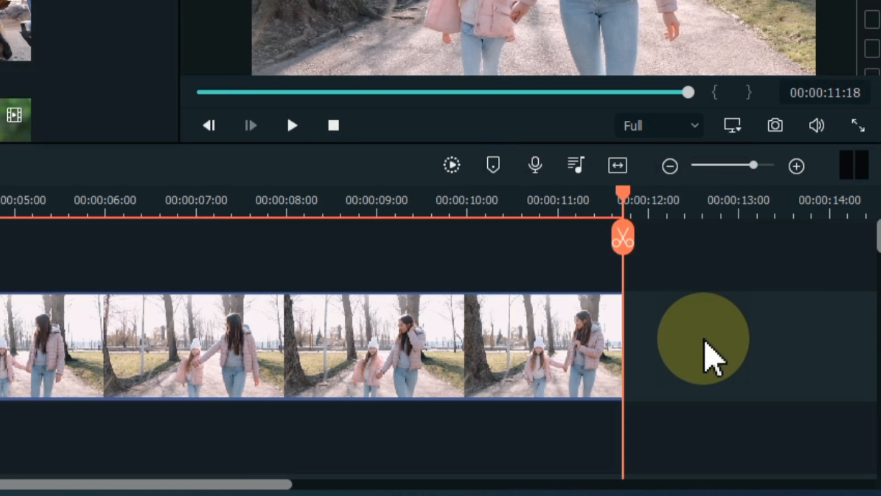
key("ctrl+z")
key("ctrl+z")
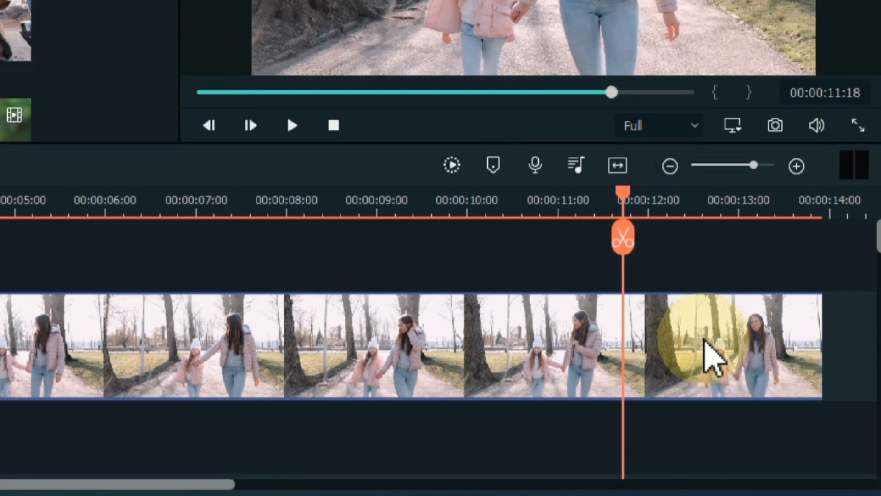
Step: Trim the end of the 89sd489 clip back to the playhead at 00:00:11:18
left_click(705, 355)
left_click_drag(800, 346, 624, 338)
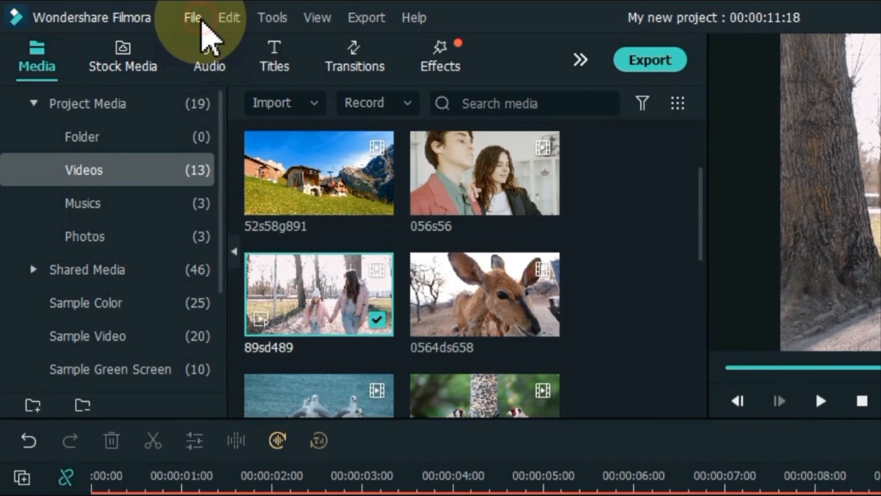
Step: Open the keyboard shortcuts settings and review the File, Edit, Tools, View and Marker shortcuts
left_click(202, 22)
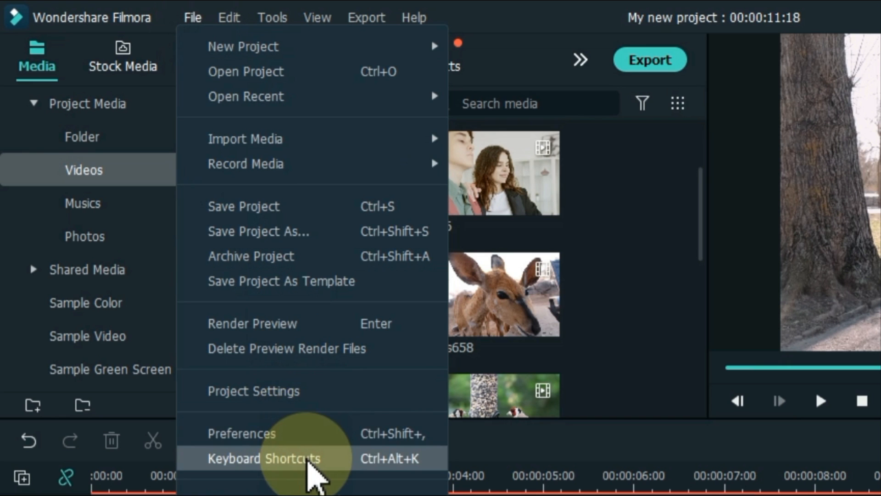
left_click(309, 461)
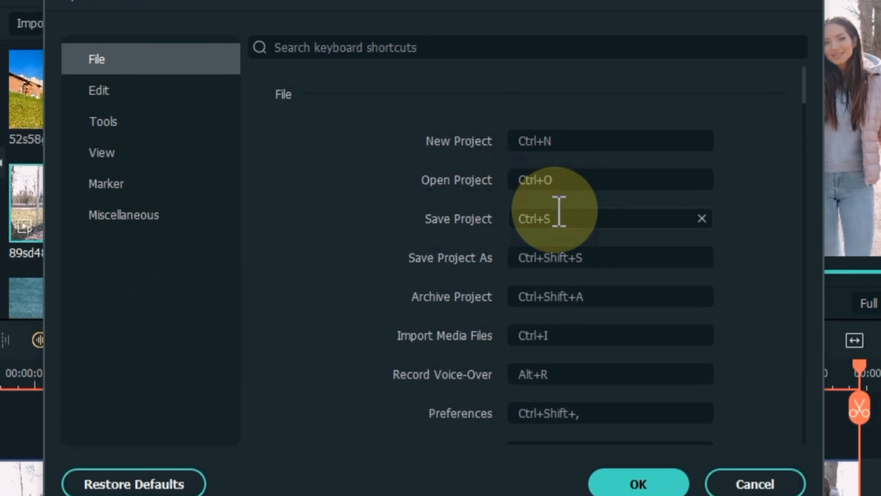
scroll(558, 214, "down", 4)
scroll(565, 227, "down", 15)
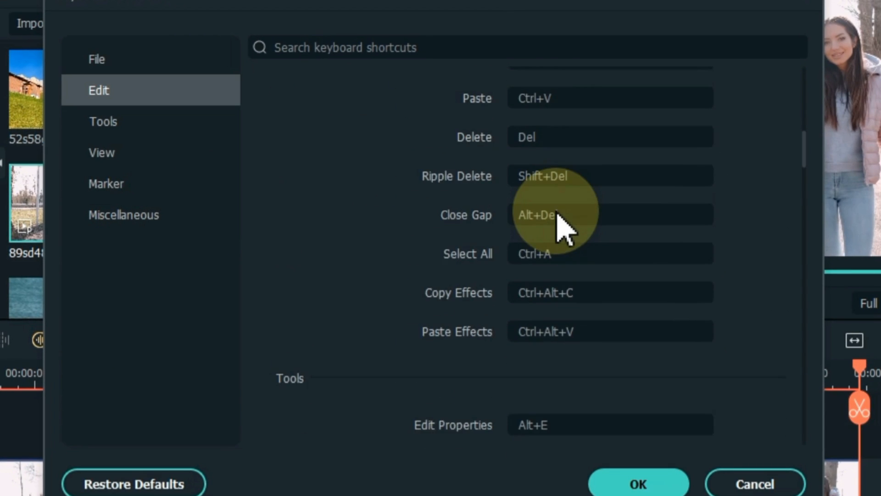
scroll(565, 227, "down", 12)
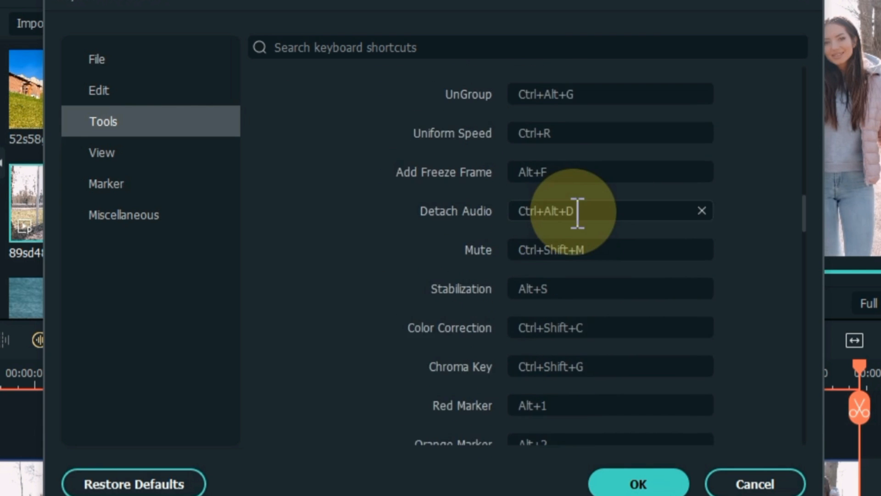
scroll(799, 263, "down", 12)
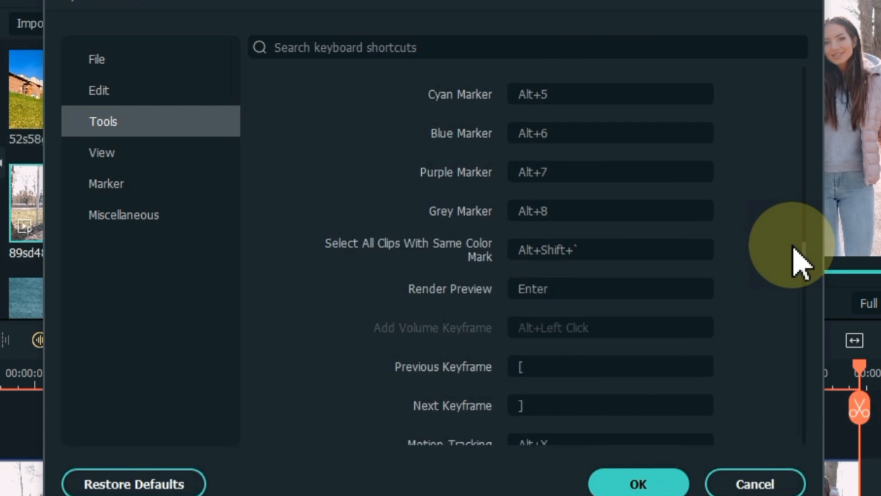
scroll(794, 248, "down", 12)
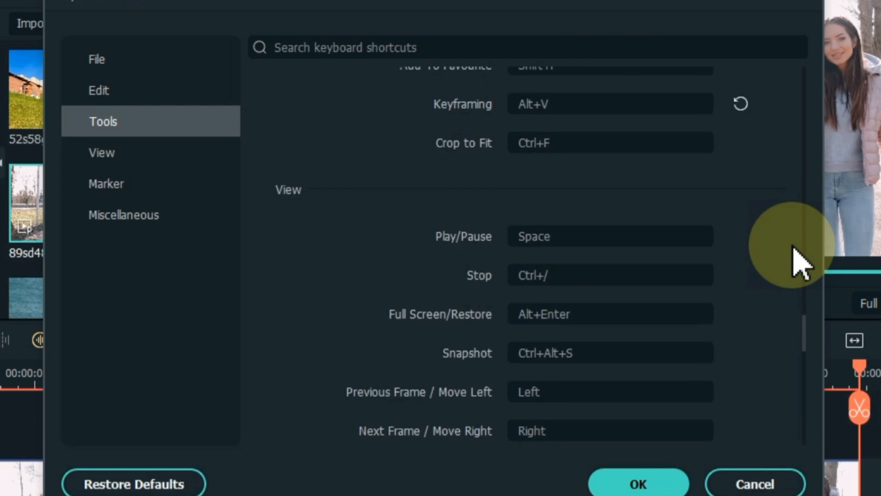
scroll(802, 265, "down", 12)
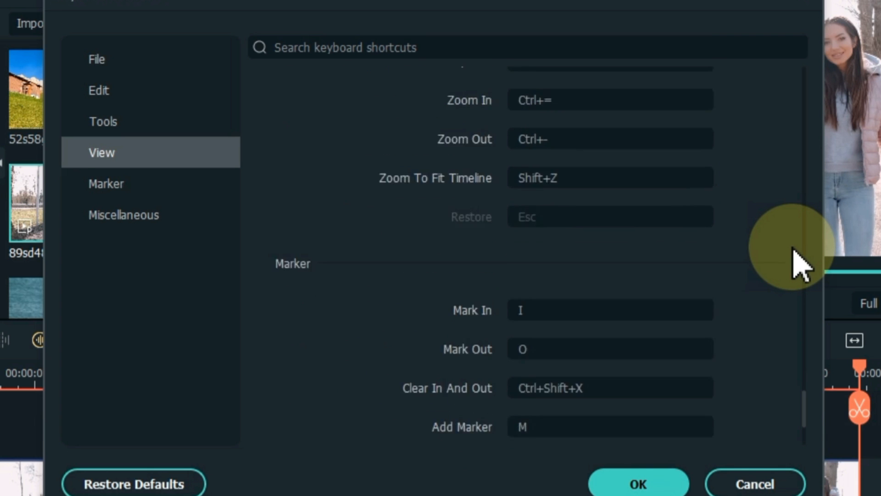
scroll(801, 266, "down", 1)
scroll(799, 264, "up", 12)
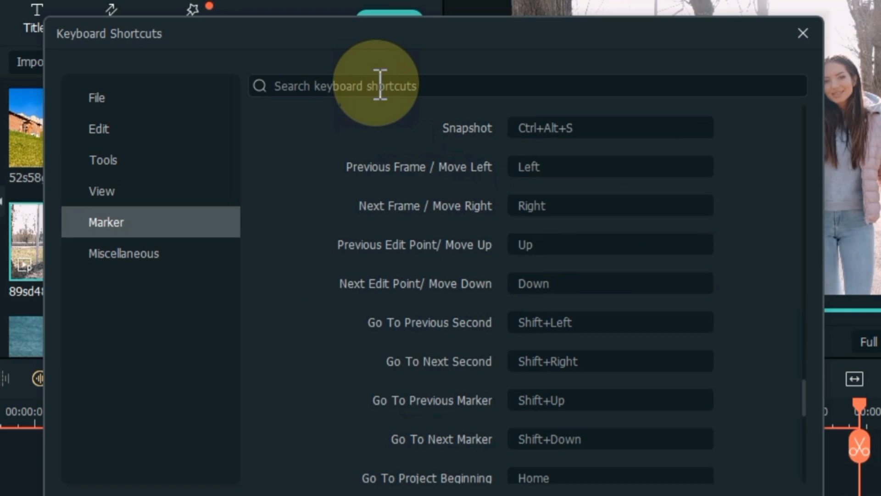
Step: Search the keyboard shortcuts for "group" and enter Ctrl+G as the Group shortcut
left_click(380, 85)
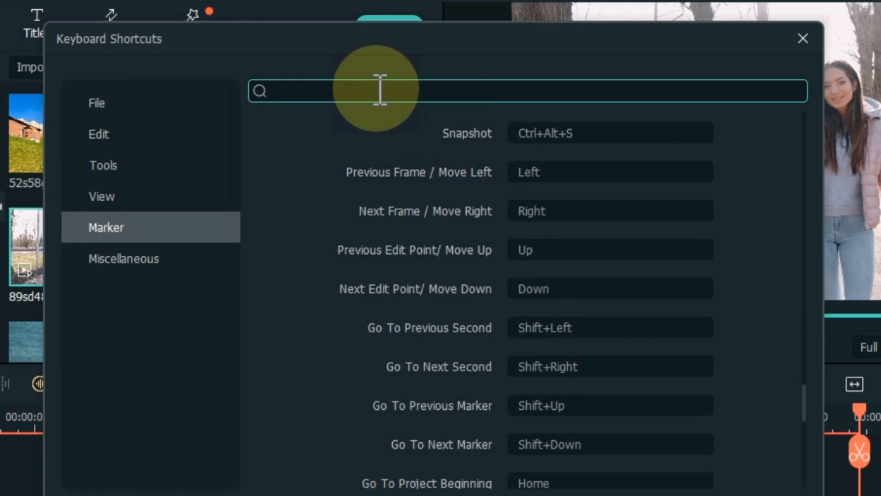
type("group")
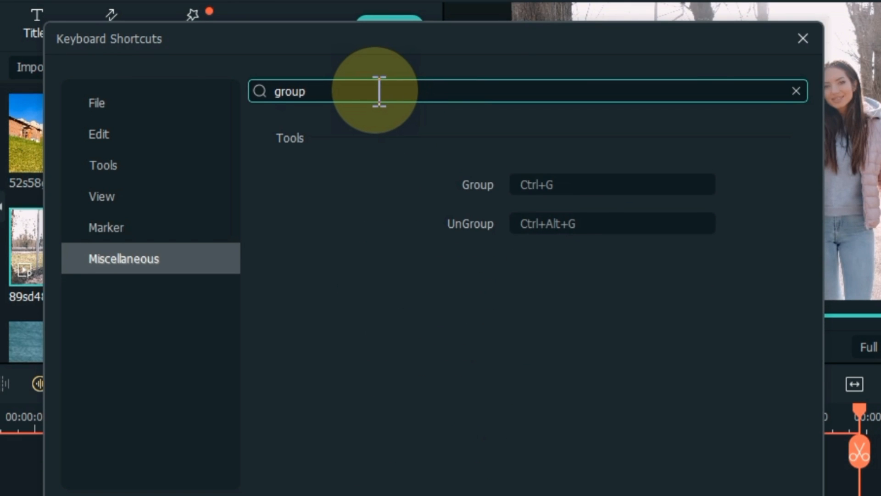
left_click(574, 189)
key("ctrl+g")
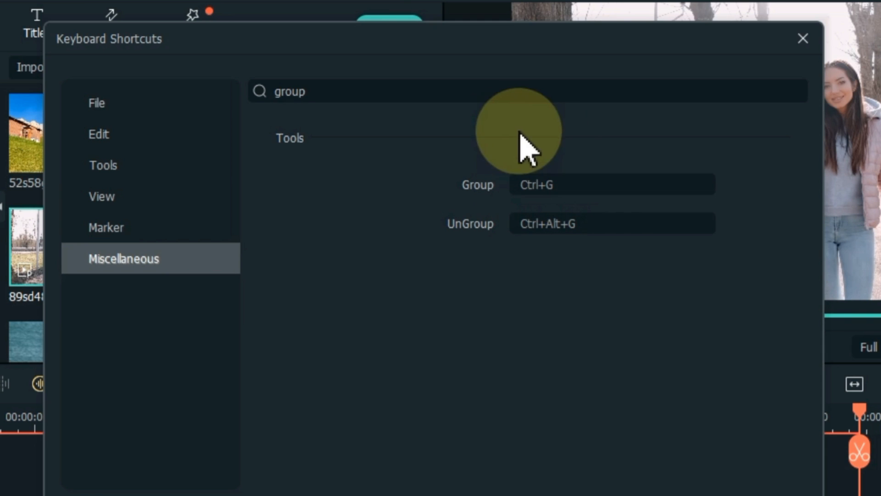
Step: Find the Split shortcut by searching "split", try Ctrl+K for it, then restore its default and cancel the shortcut settings
left_click(326, 95)
type("split")
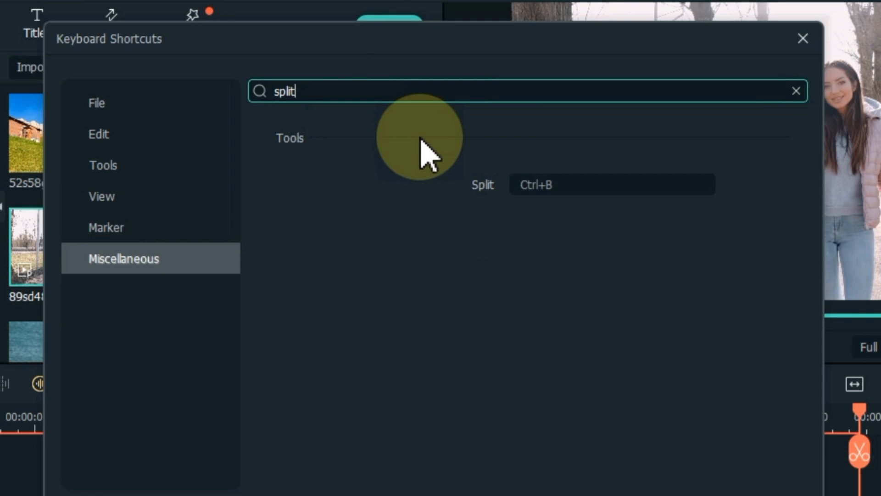
left_click(578, 183)
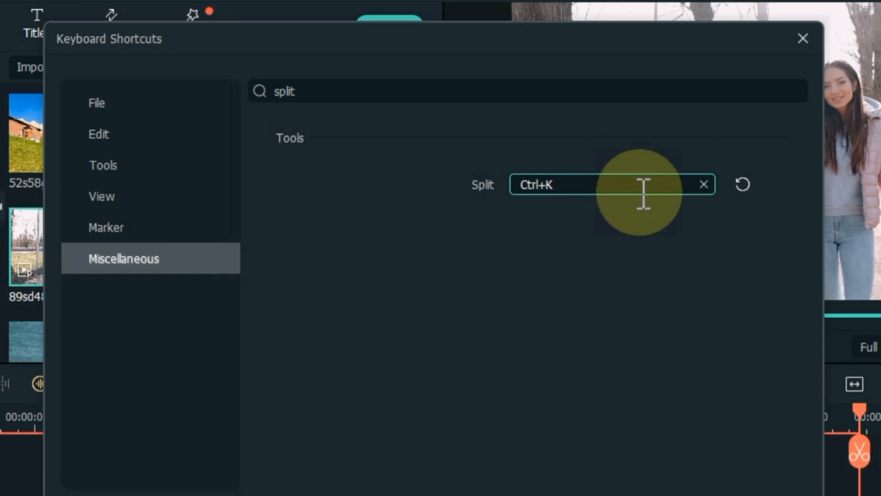
left_click(742, 185)
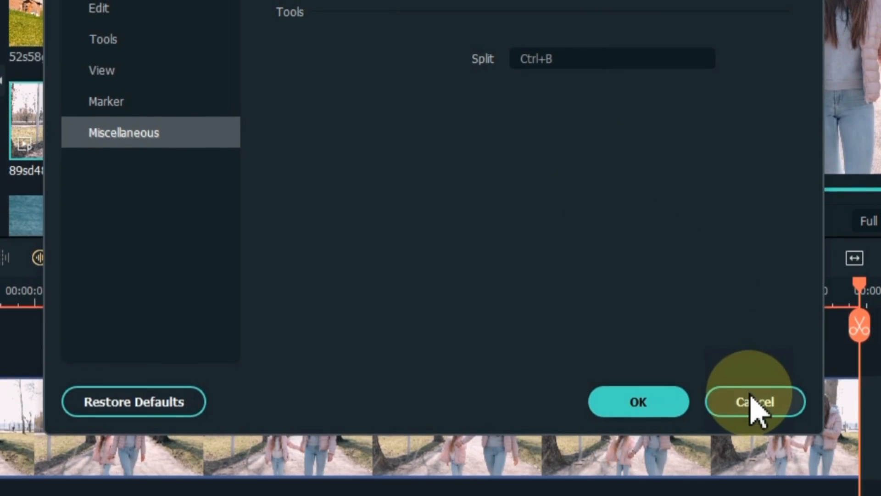
left_click(756, 403)
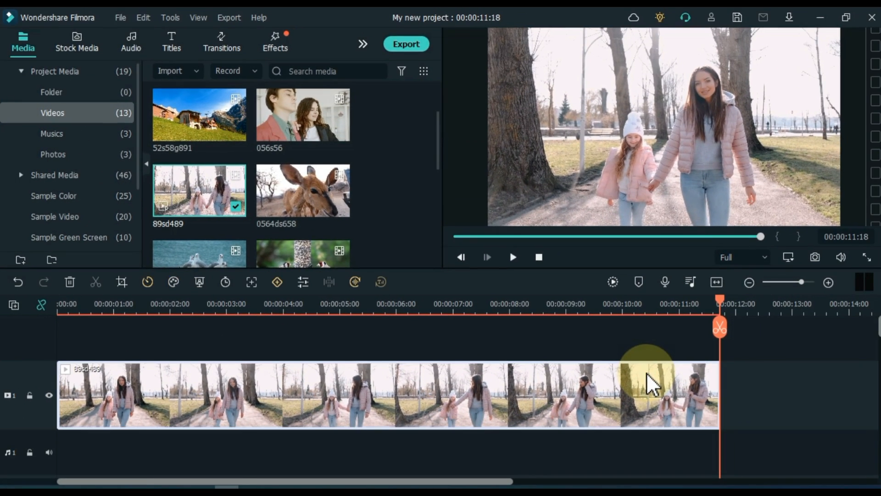
Step: Crop the 89sd489 clip at 16:9 to about 1802 x 1014 around the woman and girl, and play the cropped result
left_click_drag(719, 301, 94, 403)
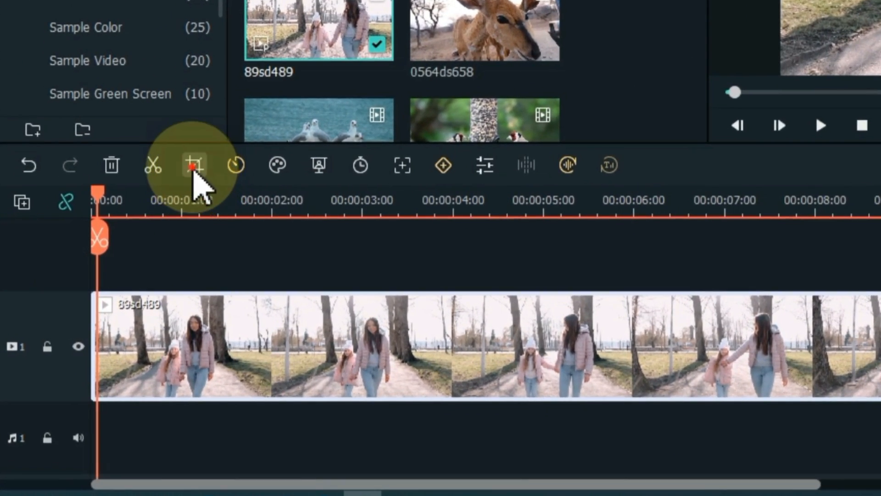
left_click(194, 168)
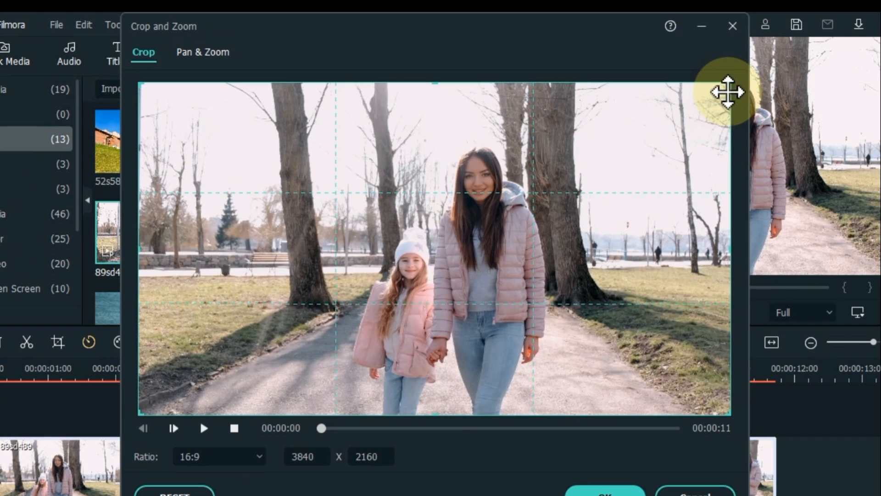
left_click_drag(728, 92, 482, 205)
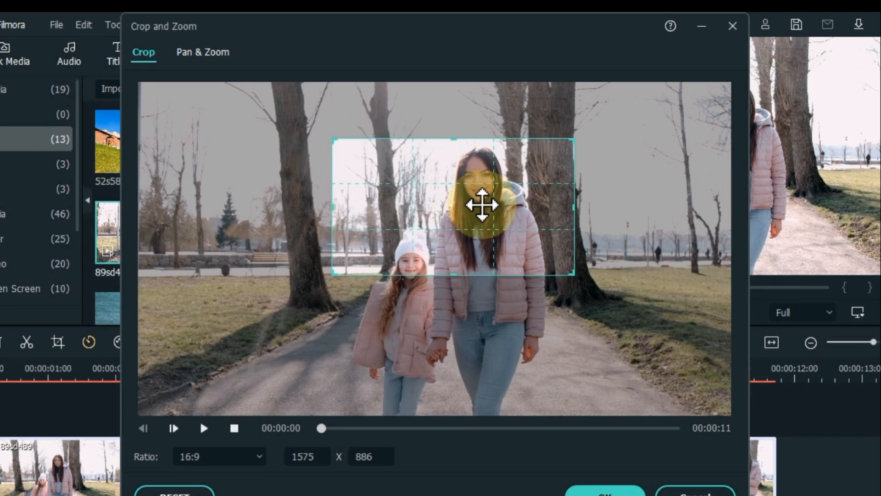
left_click_drag(334, 274, 296, 296)
left_click_drag(417, 250, 457, 249)
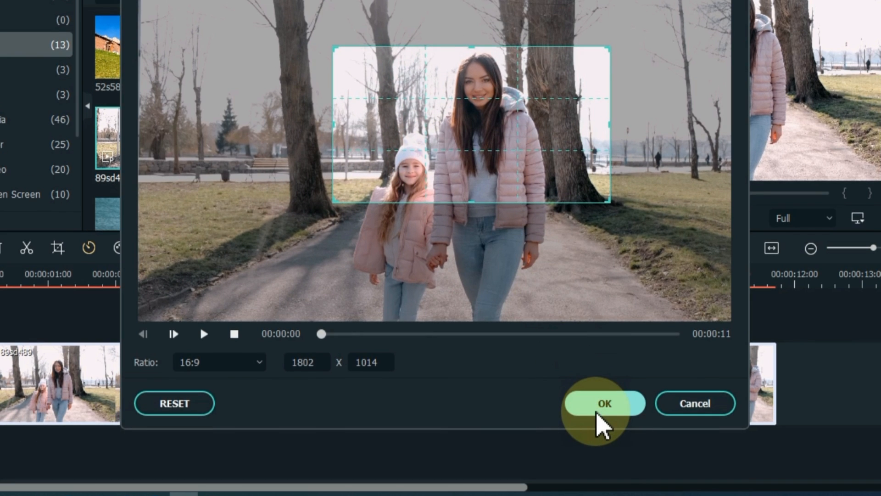
left_click(597, 412)
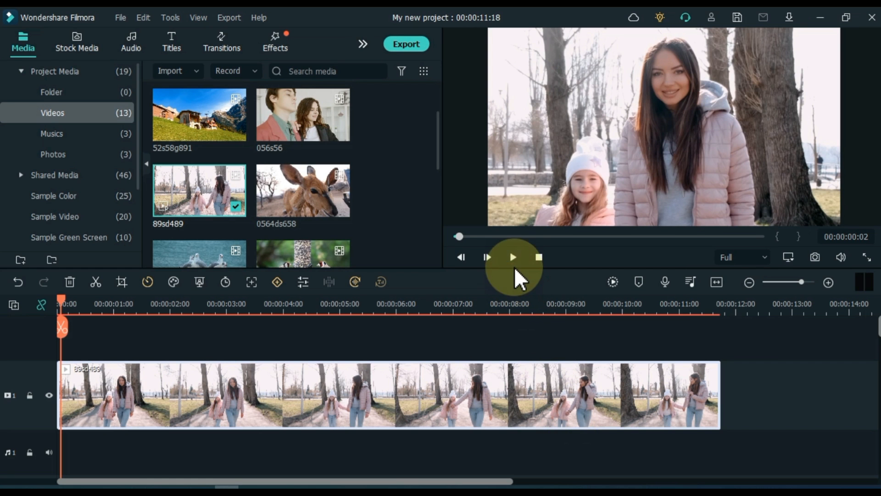
left_click(513, 258)
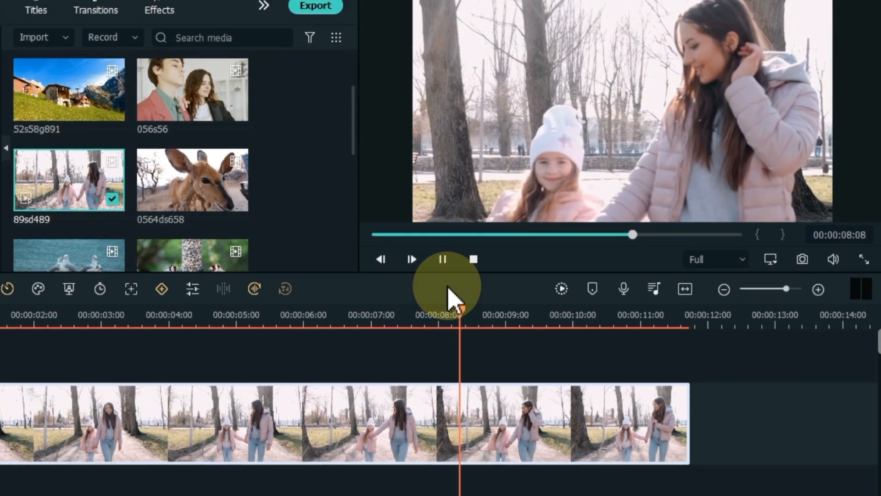
left_click(513, 258)
Step: Switch the preview playback quality to 1/2, to 1/4, and back to Full
left_click(652, 259)
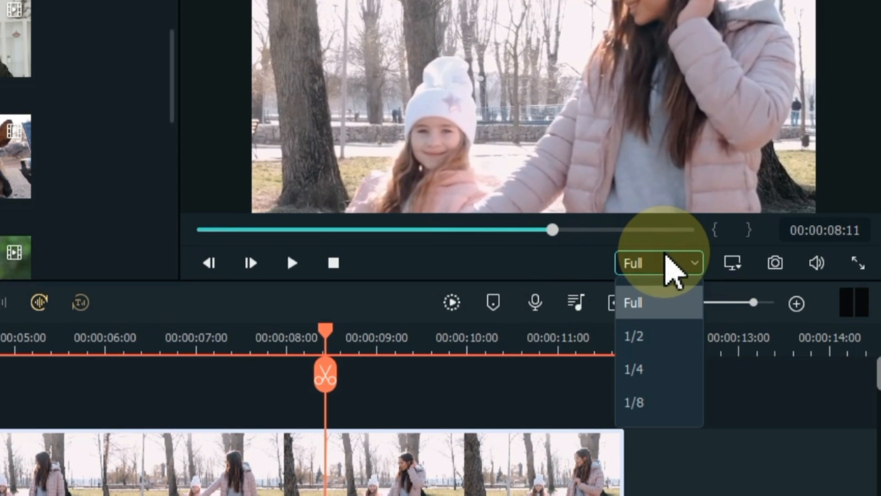
left_click(655, 337)
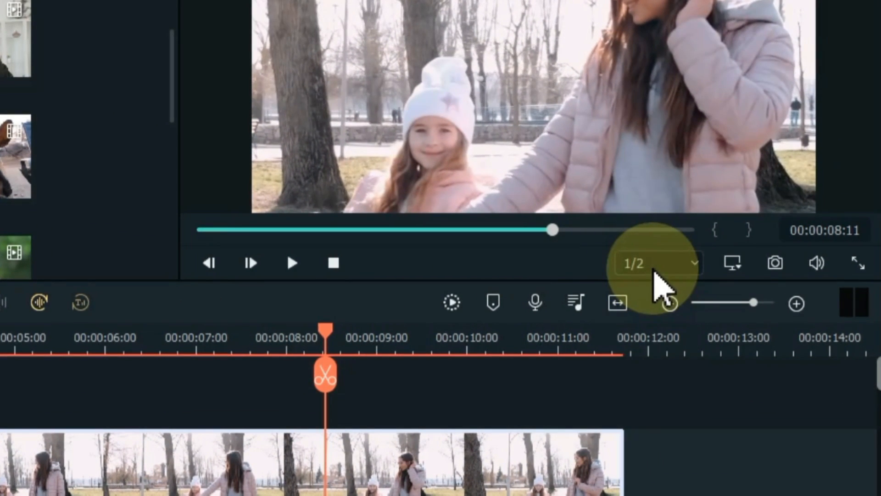
left_click(661, 282)
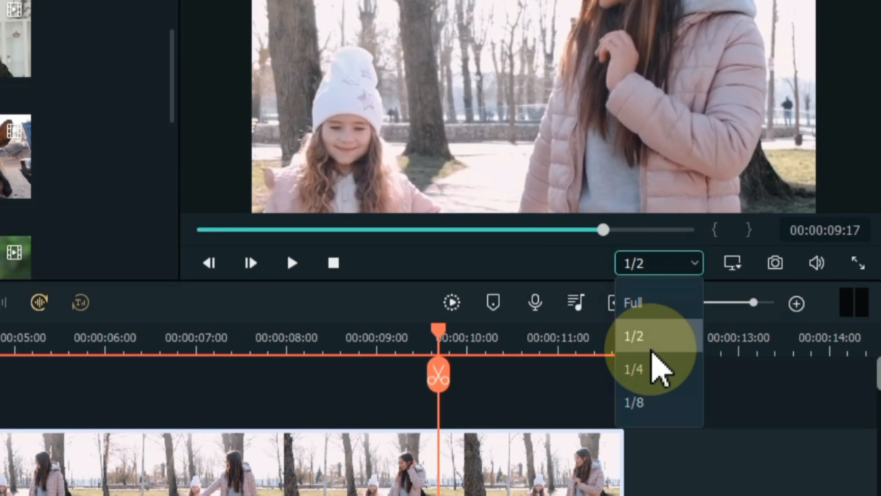
left_click(649, 373)
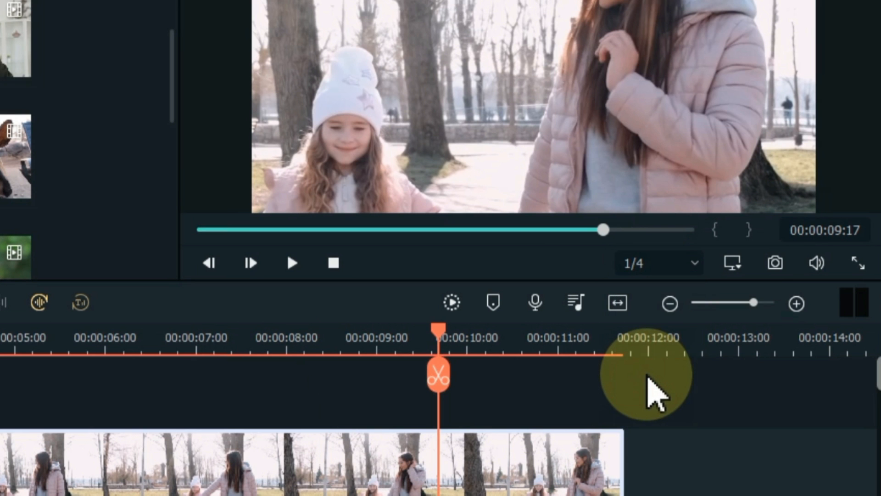
left_click(657, 263)
left_click(665, 305)
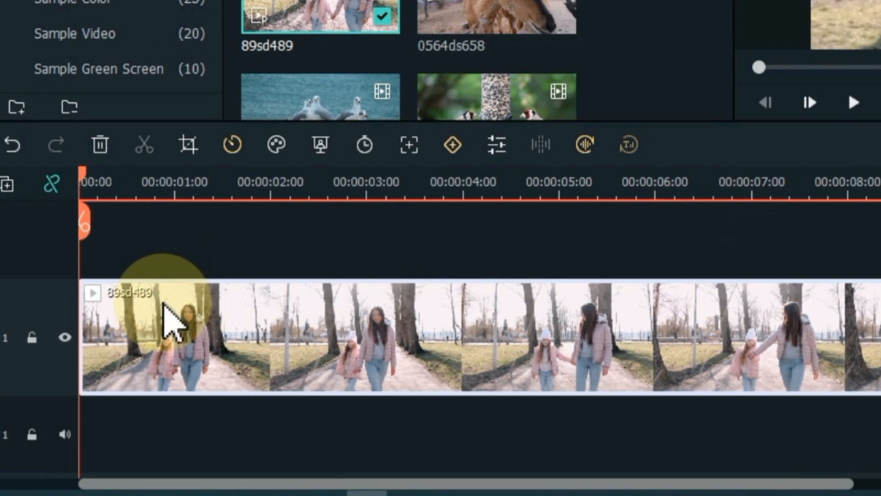
Step: Speed up the 89sd489 clip with the Fast 2x preset
left_click(227, 153)
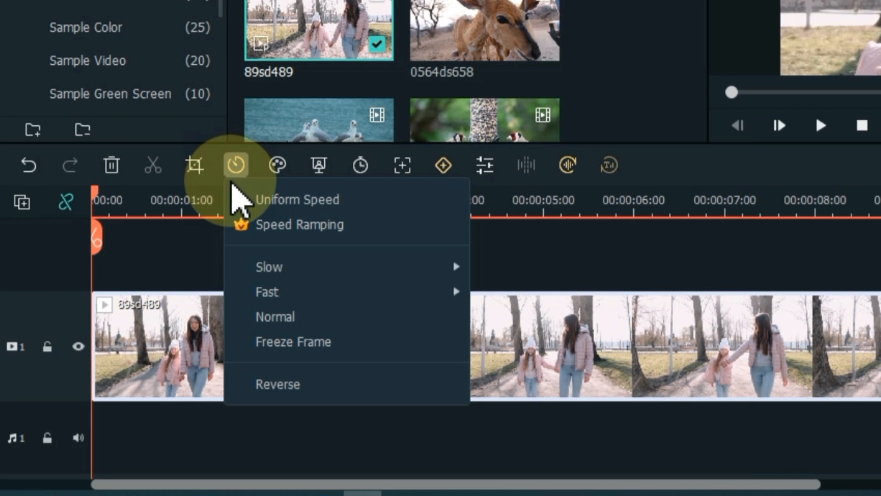
mouse_move(361, 297)
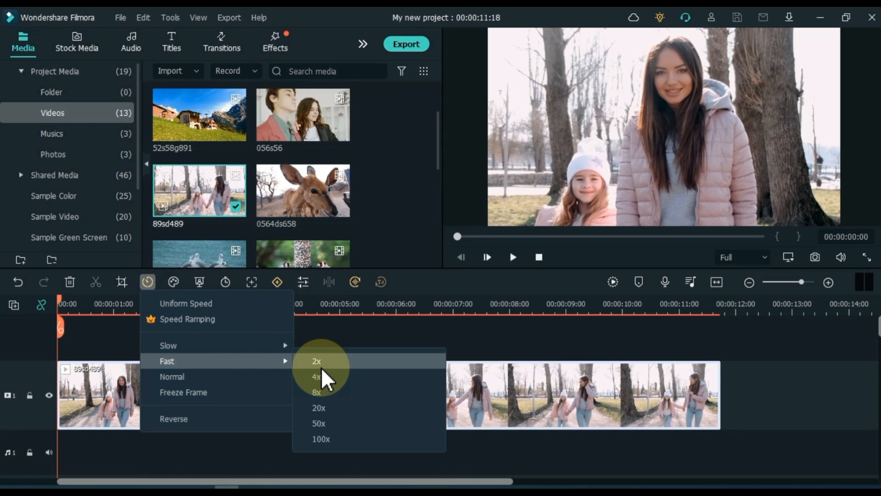
left_click(519, 301)
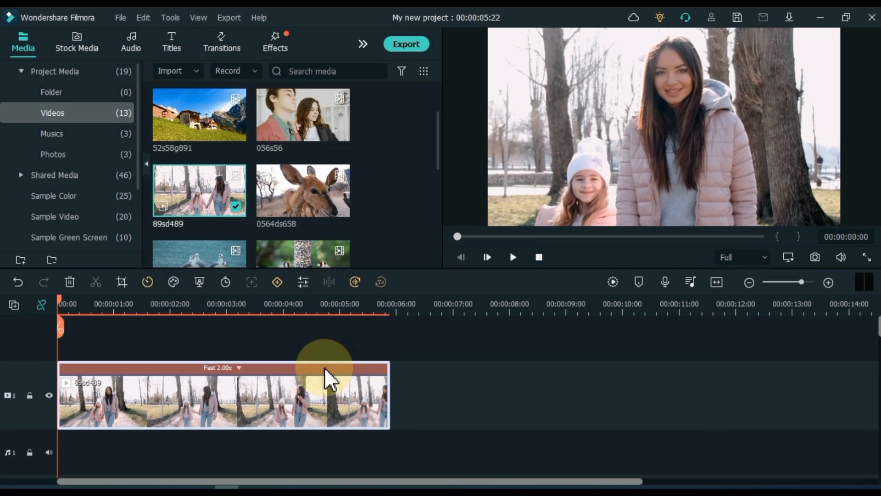
Step: Render the timeline preview of the sped-up clip and play the clip before and after rendering
left_click(512, 258)
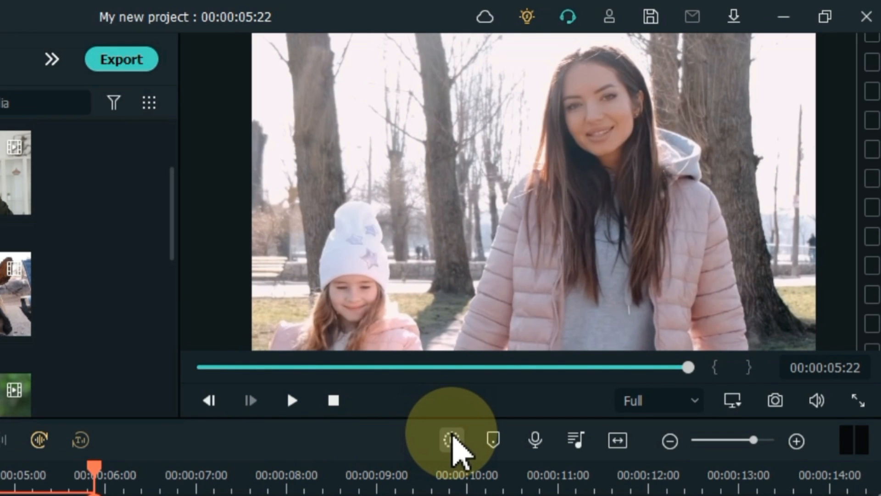
left_click(453, 438)
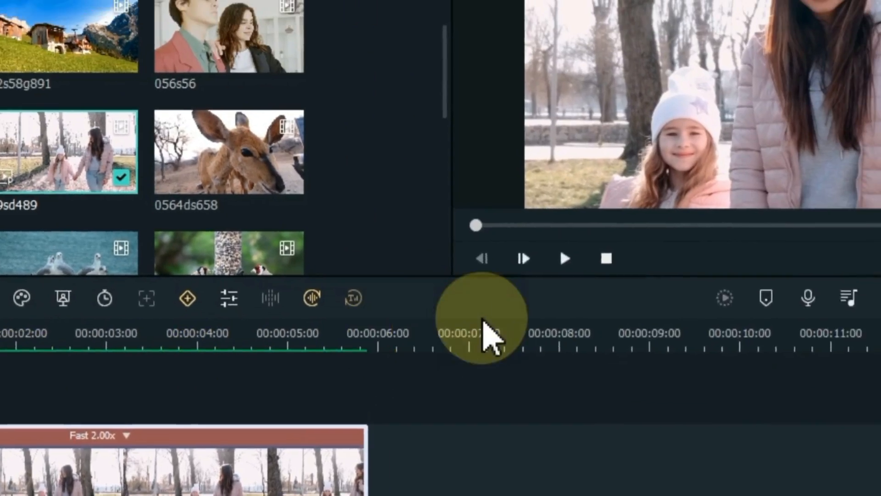
left_click(736, 183)
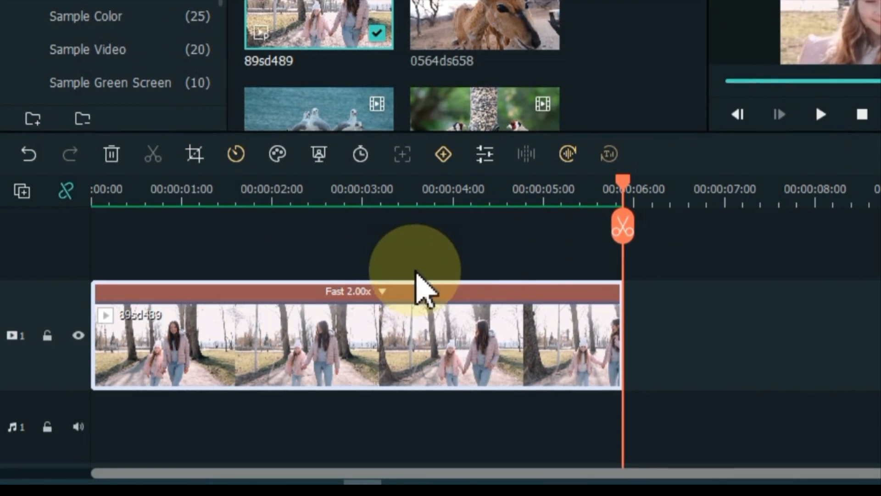
Step: Reset the 89sd489 clip's speed to Normal from its speed options
left_click(382, 292)
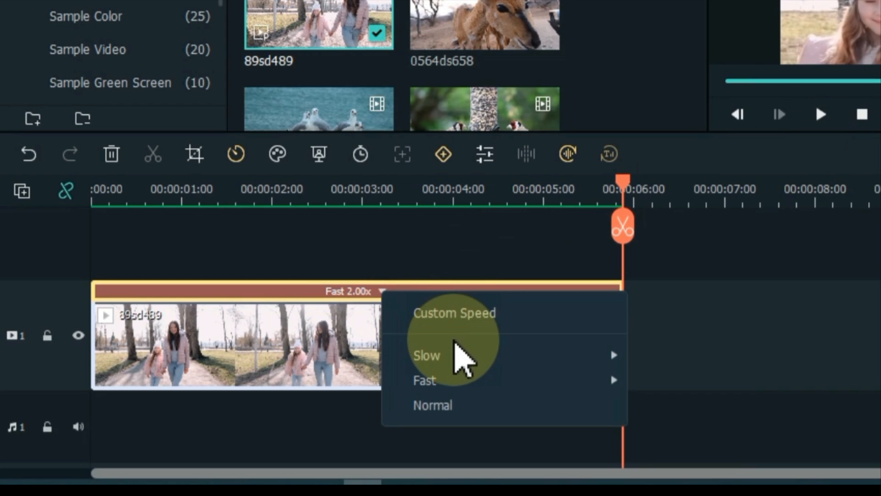
mouse_move(467, 355)
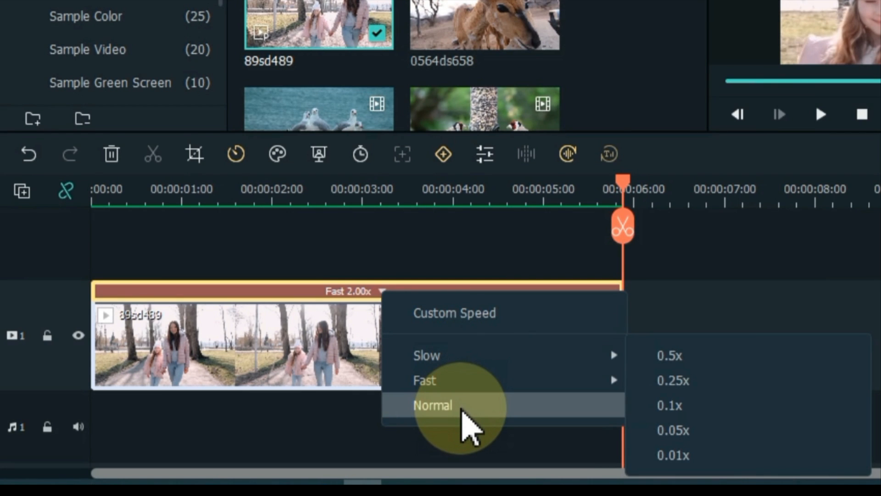
left_click(472, 412)
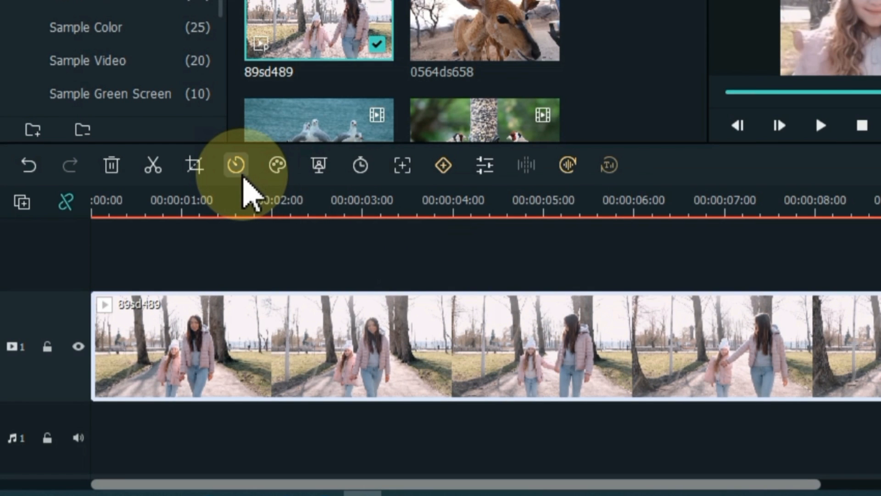
Step: Preview the 89sd489 clip at a uniform speed of 1.53 and reset the speed to 1.00
left_click(236, 165)
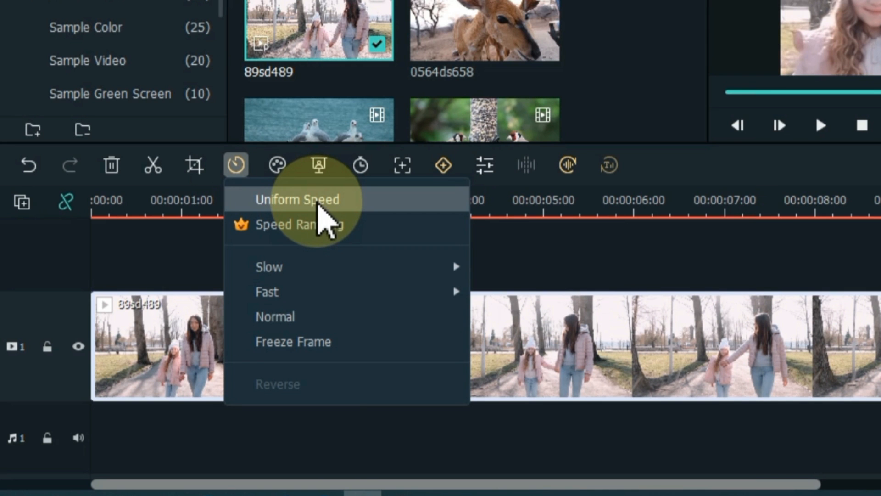
left_click(318, 204)
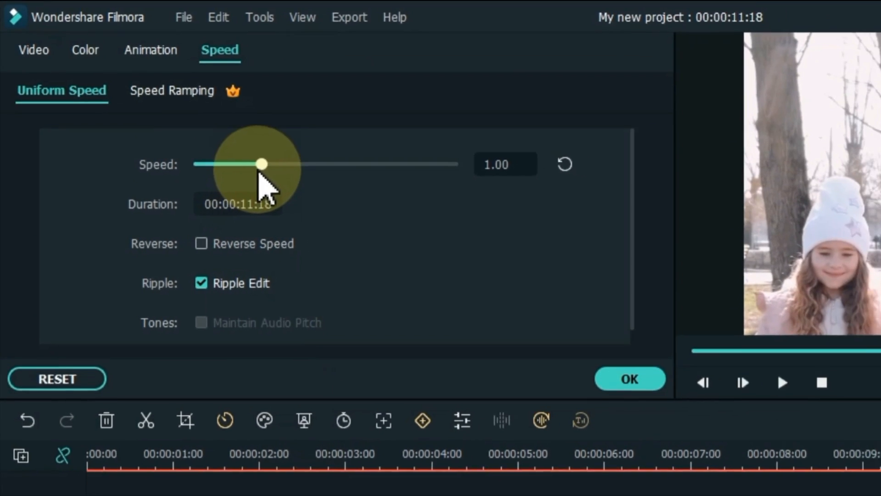
left_click_drag(260, 174, 296, 168)
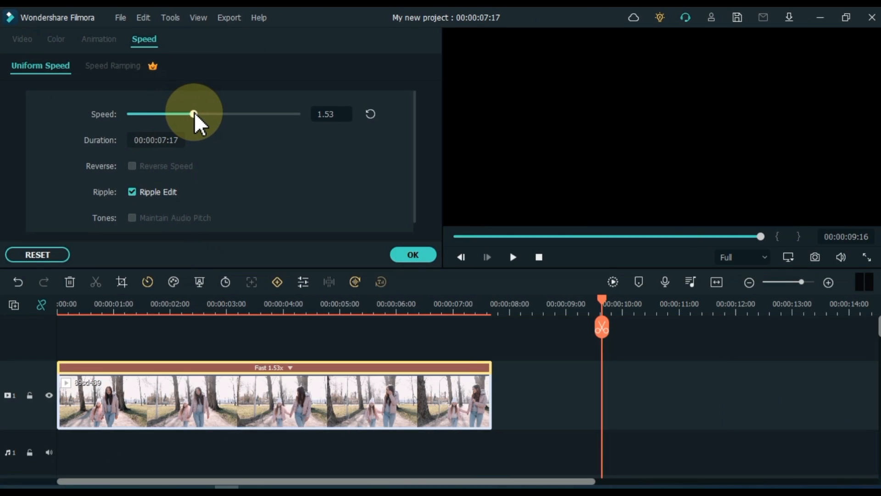
left_click(88, 306)
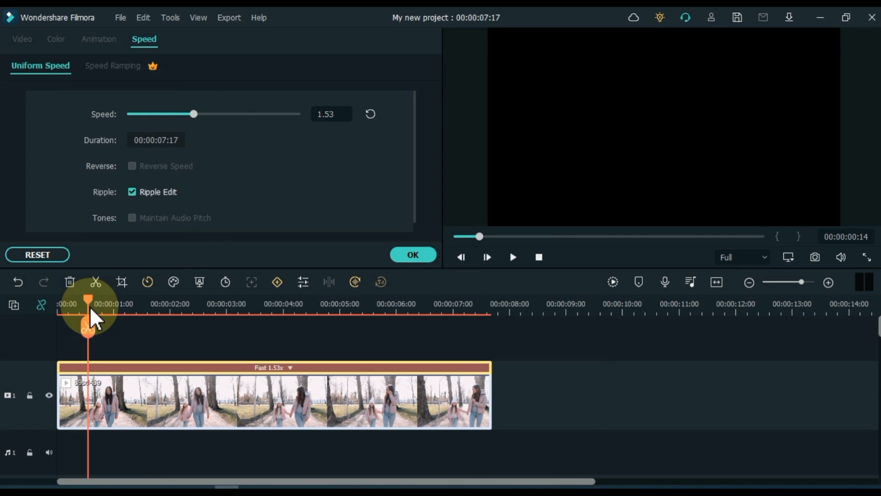
key("space")
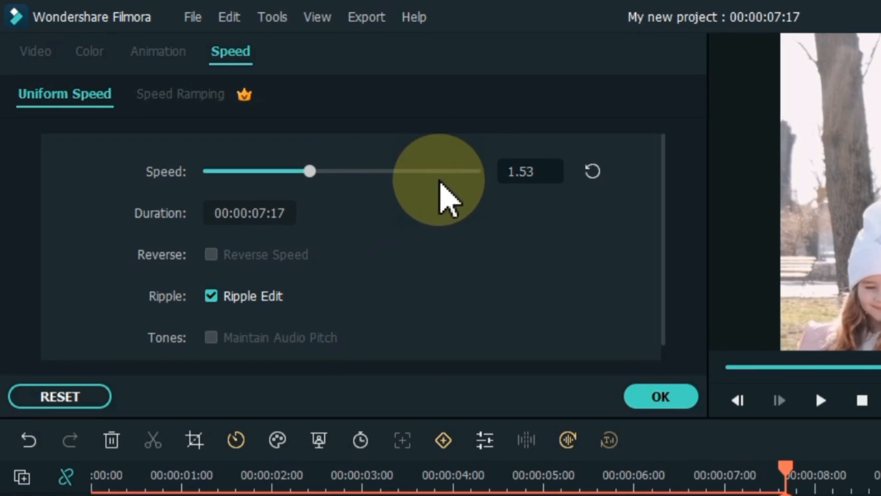
left_click(586, 176)
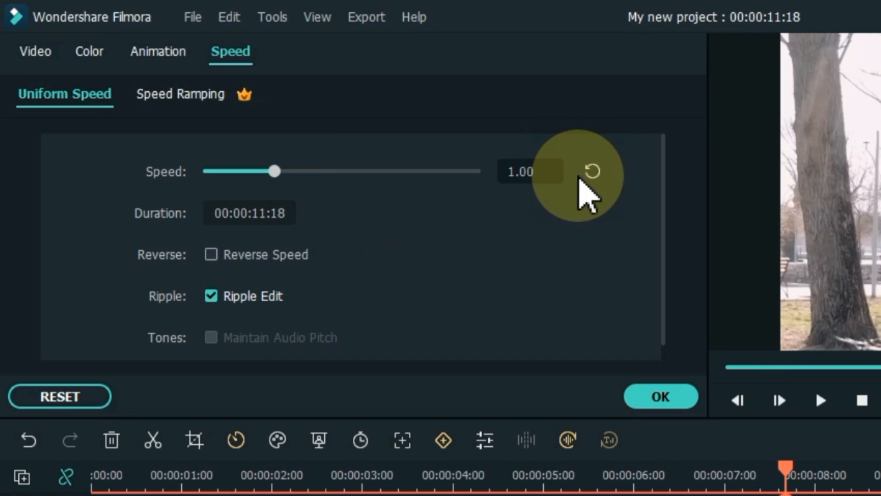
Step: Apply the Montage speed ramping preset to the 89sd489 clip and play it from near its start
left_click(183, 97)
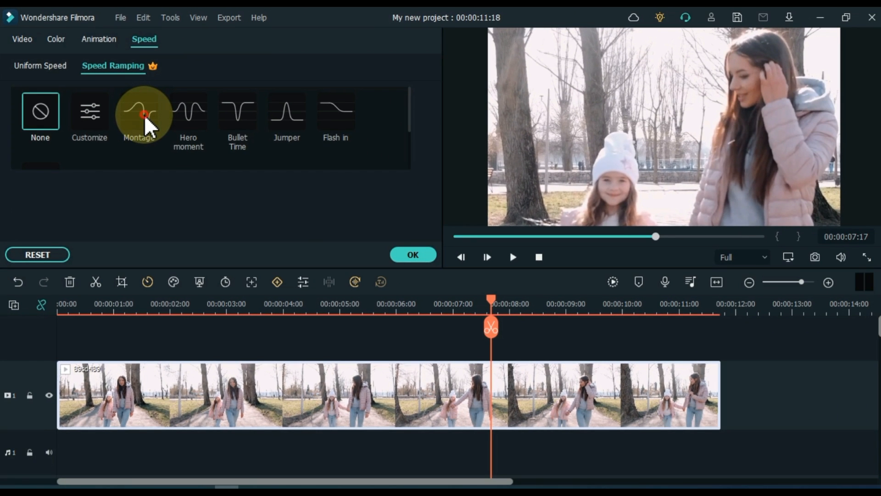
left_click(144, 114)
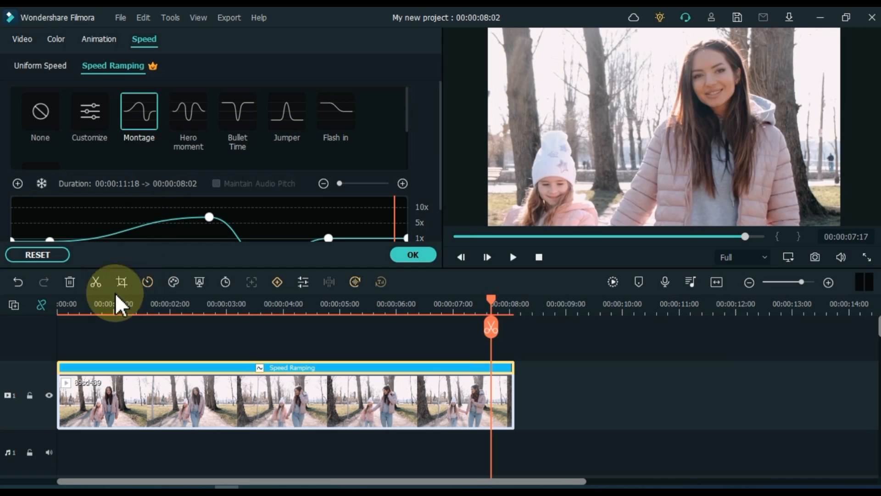
left_click(73, 306)
key("space")
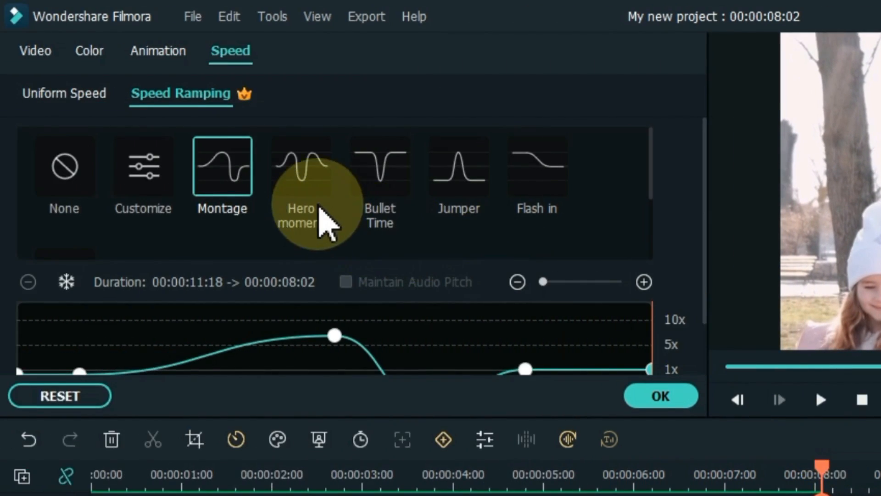
Step: Preview the 89sd489 clip with the Hero moment speed ramp and remove the ramp by choosing None
left_click(313, 202)
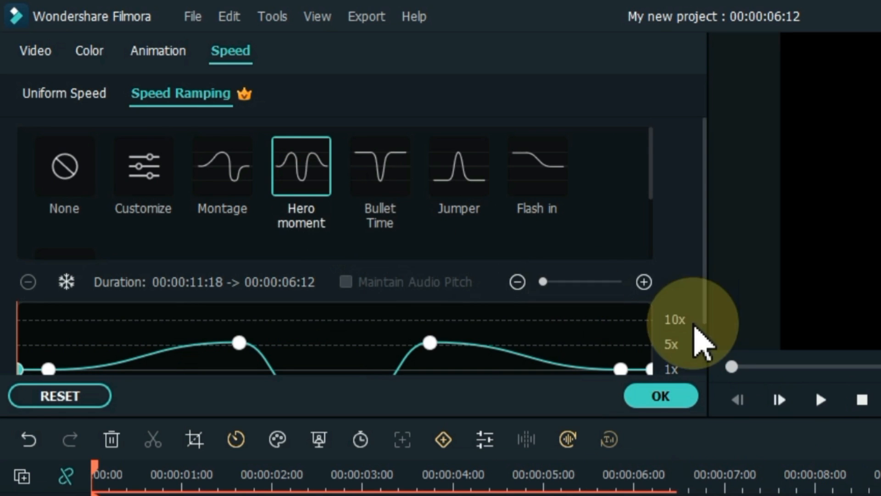
left_click(821, 399)
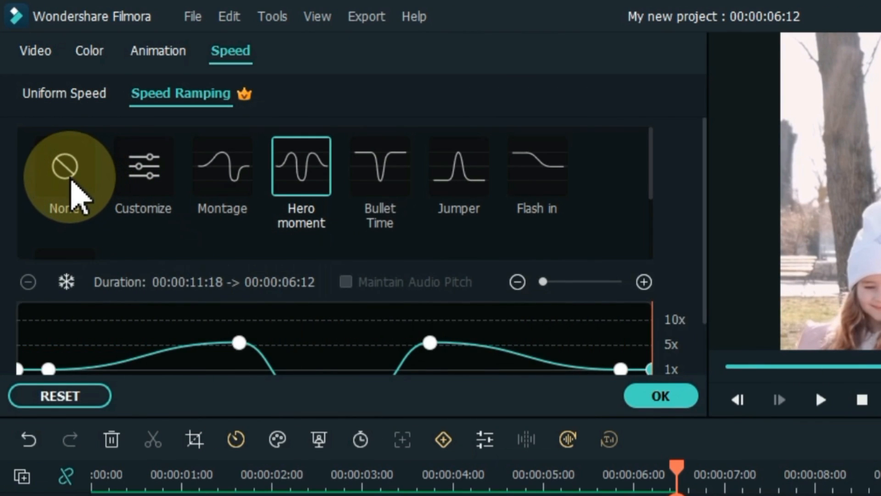
left_click(0, 182)
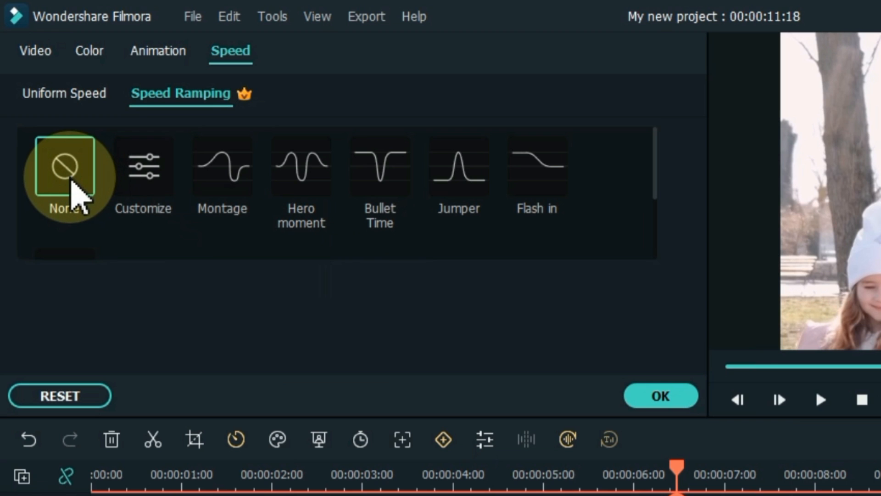
Step: Customize the 89sd489 clip's speed ramp, raising the second and fourth curve points above 5x and lowering the middle point below 1x
left_click(146, 188)
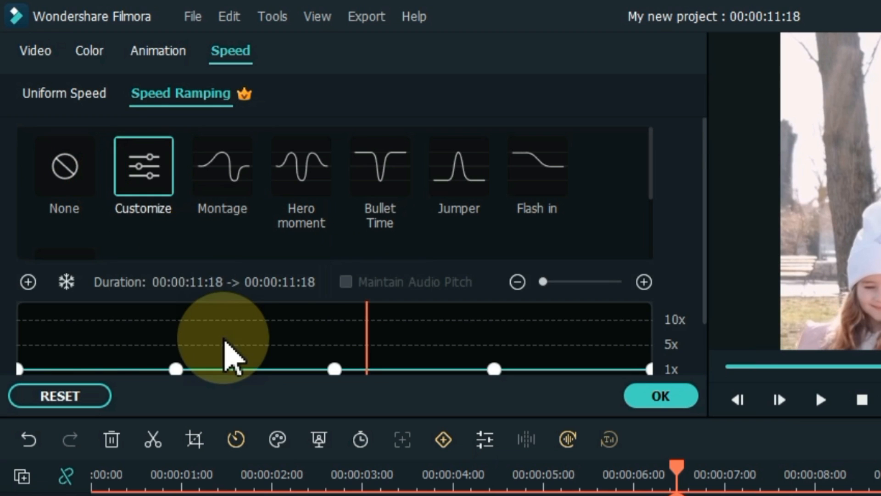
scroll(225, 340, "down", 2)
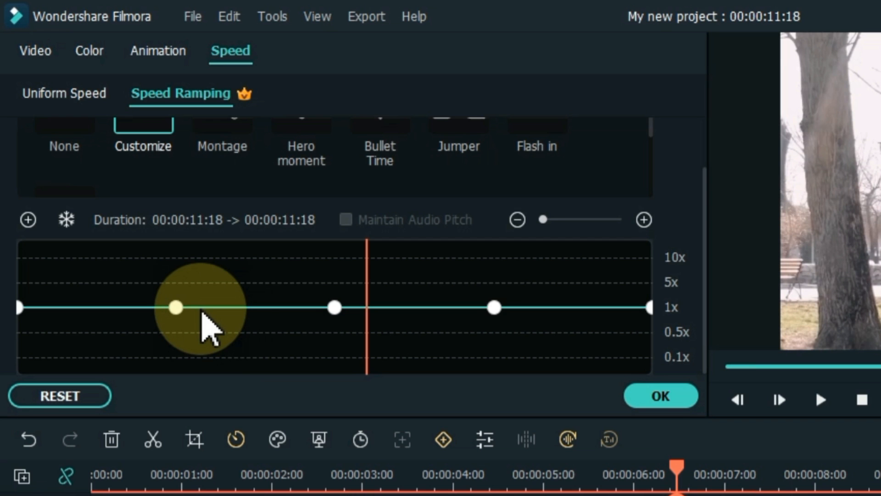
left_click_drag(176, 307, 140, 274)
left_click_drag(335, 306, 316, 324)
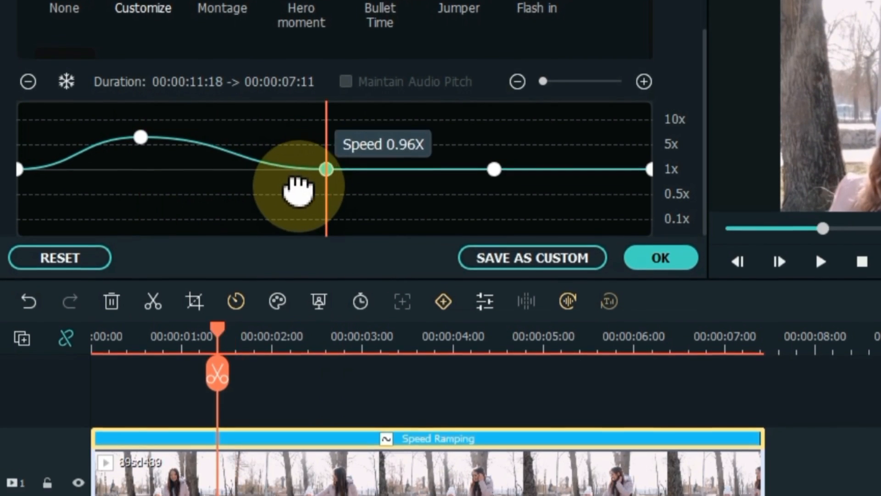
left_click_drag(316, 121, 317, 122)
left_click_drag(493, 106, 340, 72)
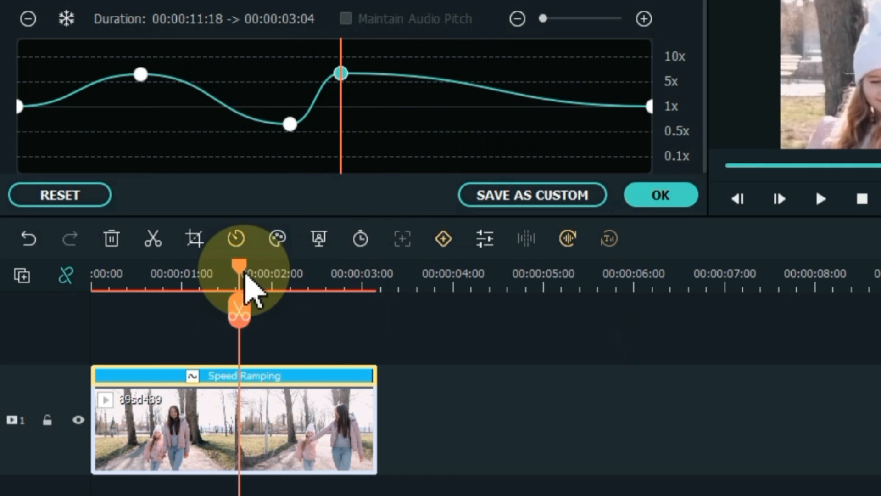
Step: Play the custom-ramped 89sd489 clip from its start and accept the speed settings
left_click_drag(240, 270, 159, 273)
left_click(94, 282)
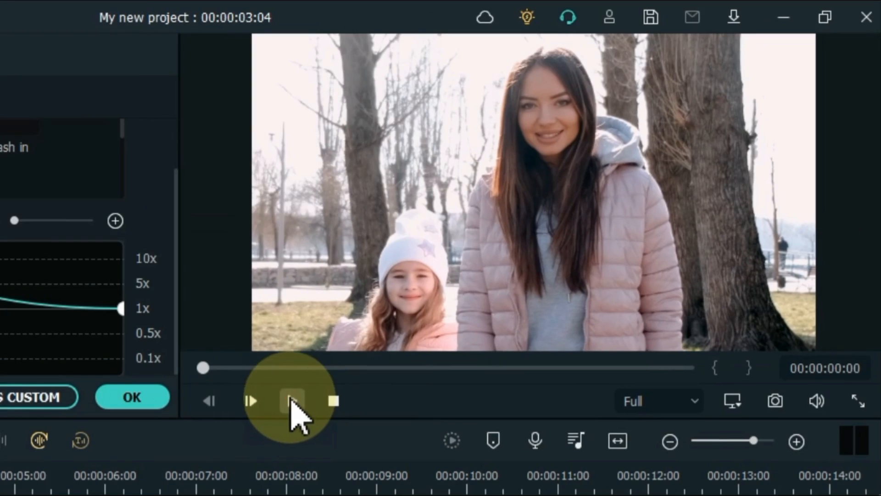
left_click(293, 402)
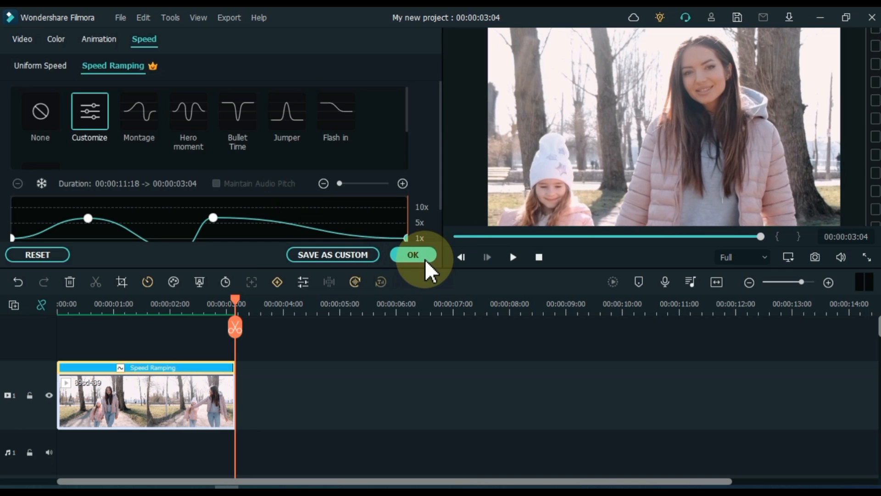
left_click(377, 273)
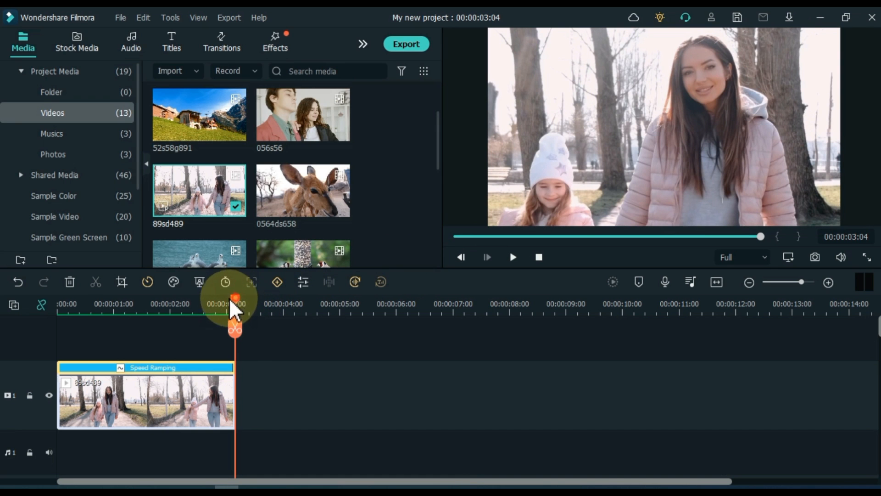
Step: Place the h89j video directly after the 89sd489 clip on video track 1 and play it
left_click_drag(235, 312, 53, 317)
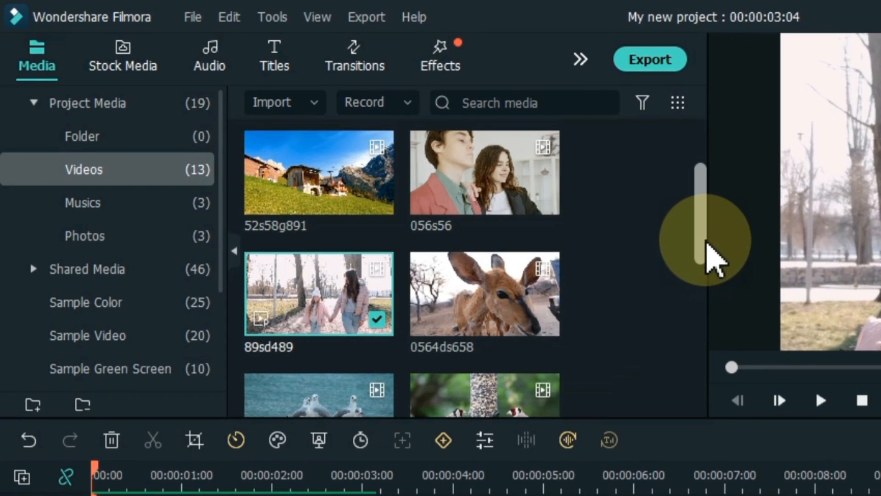
left_click_drag(707, 245, 703, 365)
left_click_drag(485, 296, 400, 495)
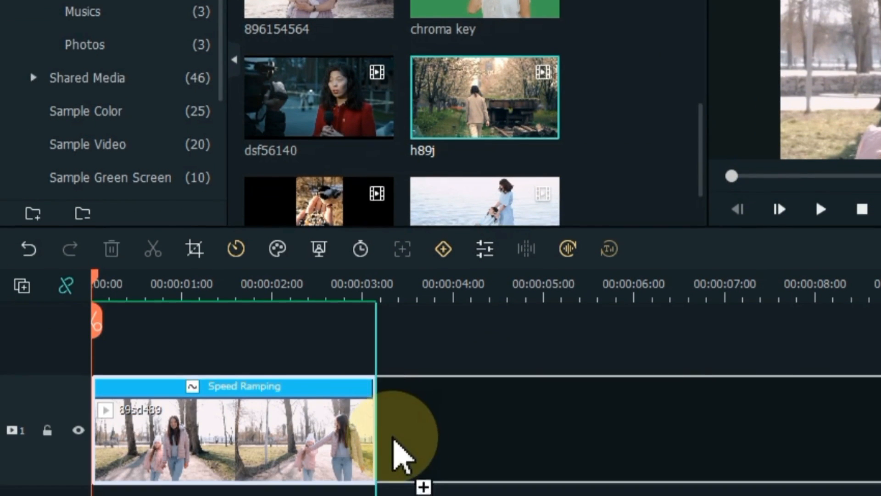
left_click_drag(400, 455, 401, 456)
left_click(383, 296)
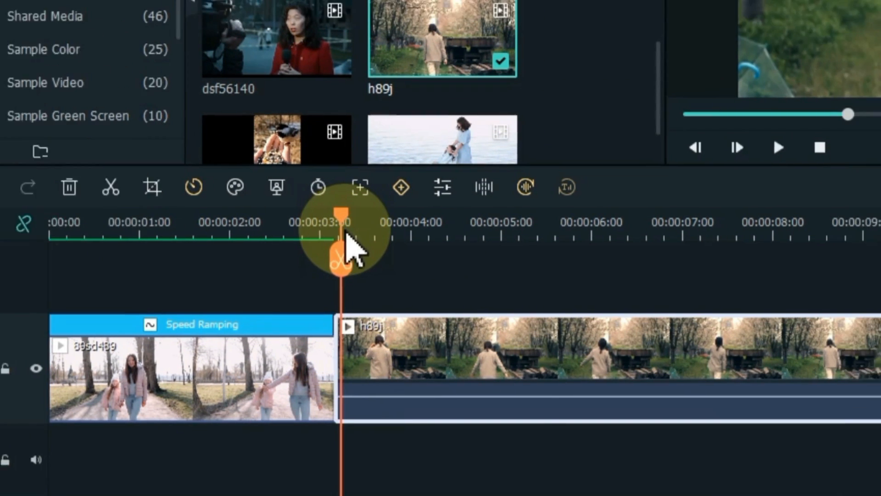
key("space")
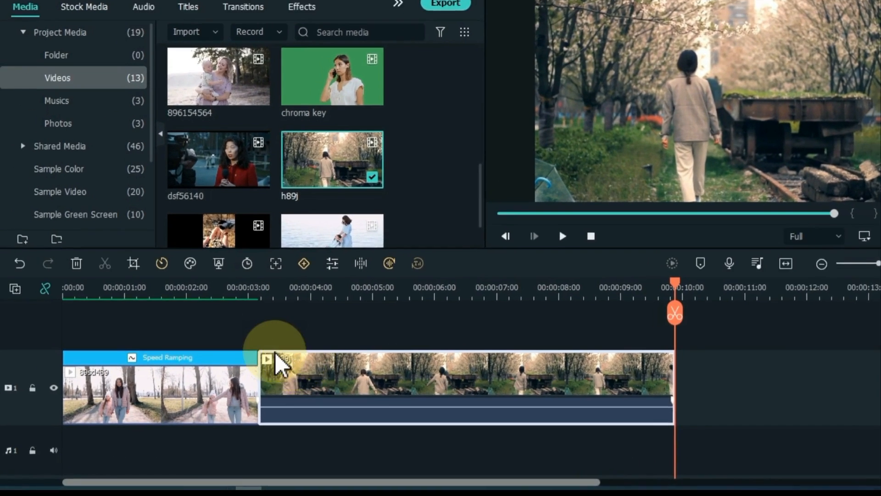
Step: Reverse the h89j clip's playback and play it from near its start
left_click(162, 263)
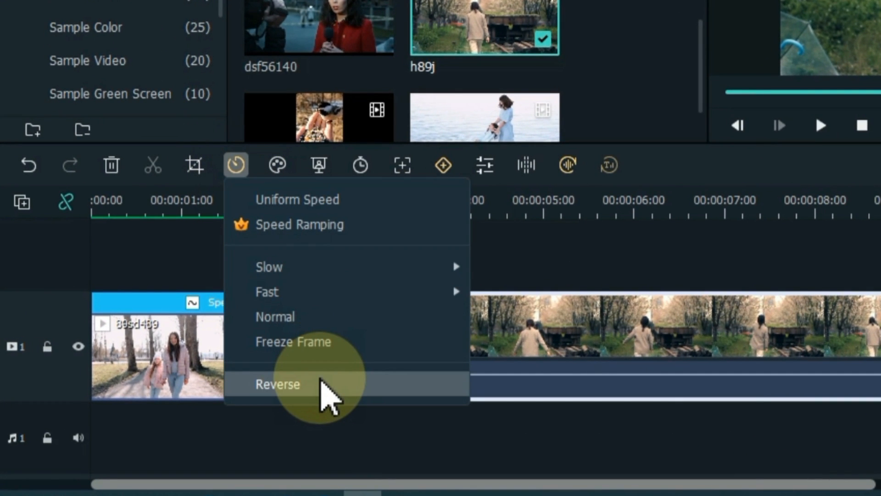
left_click(322, 385)
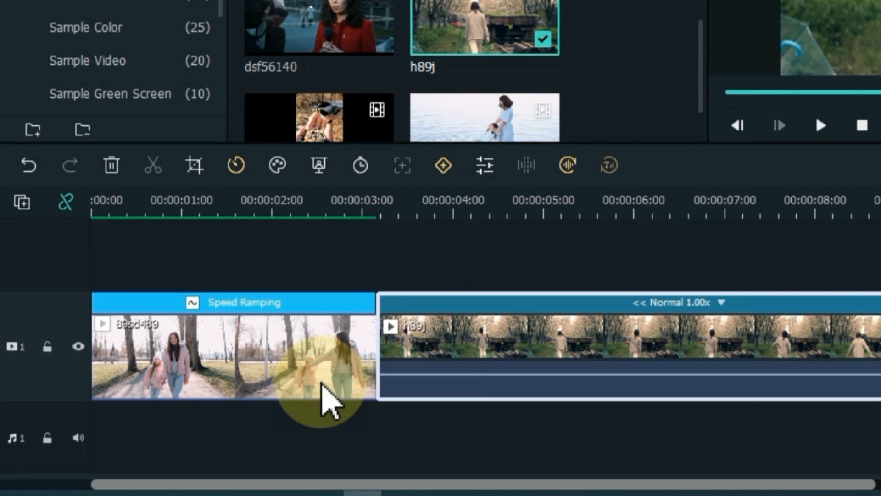
left_click(381, 205)
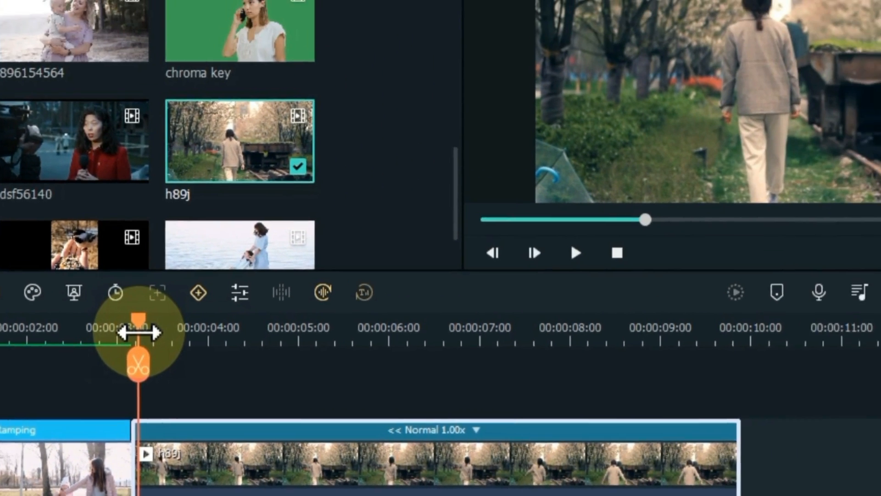
key("space")
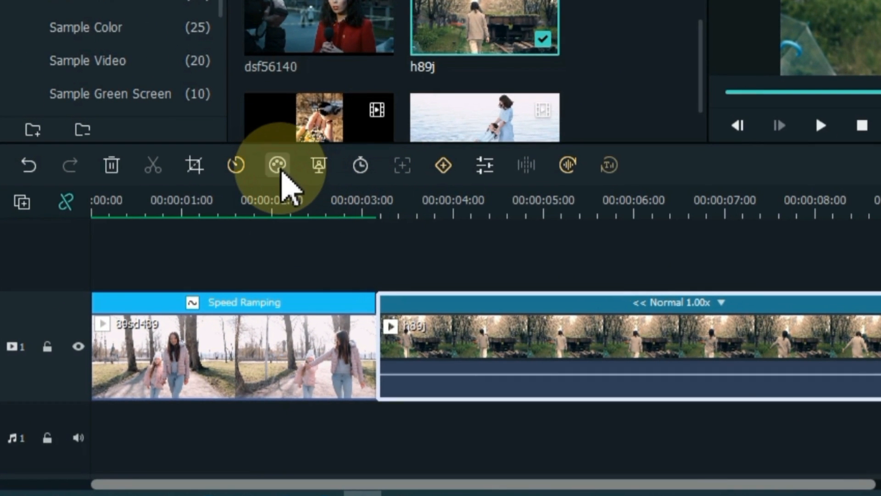
Step: Open Color Correction for the h89j clip and try the 007 Series, Batman and Dark Film presets
left_click(174, 283)
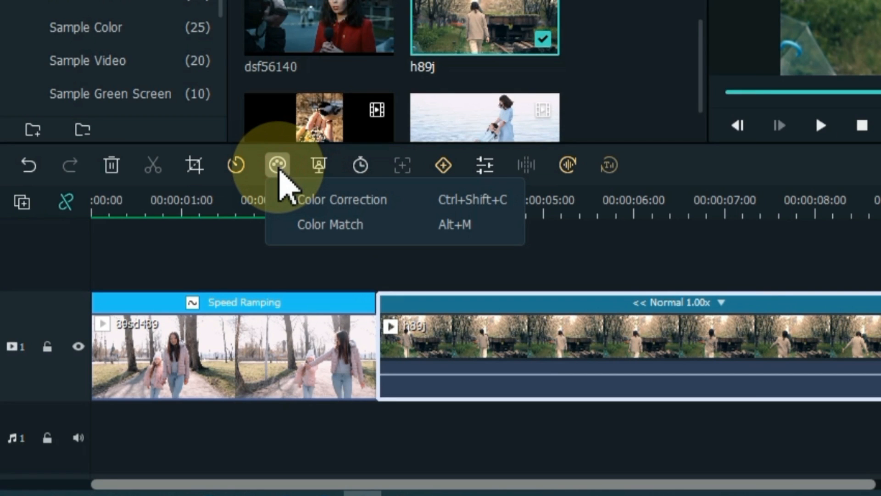
left_click(331, 200)
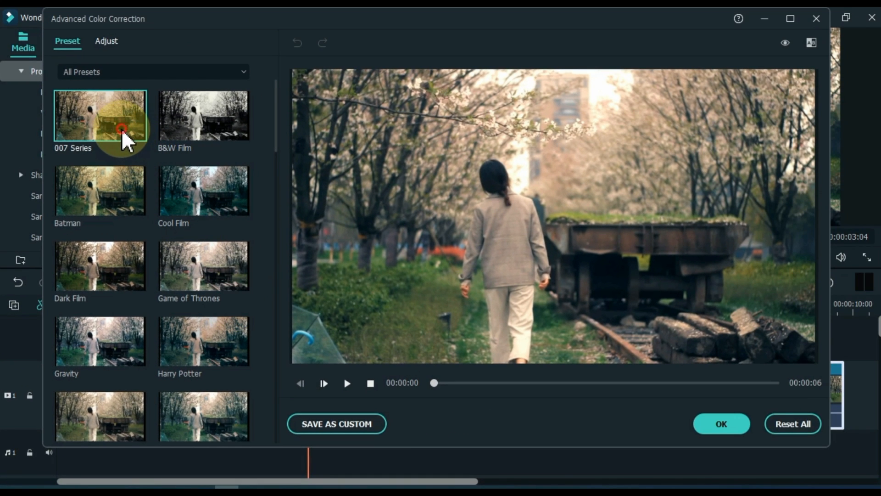
left_click(141, 83)
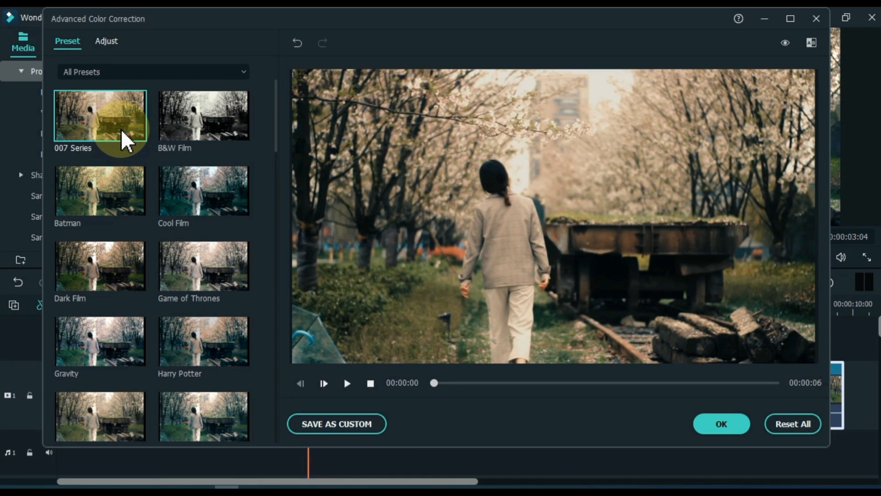
left_click(114, 186)
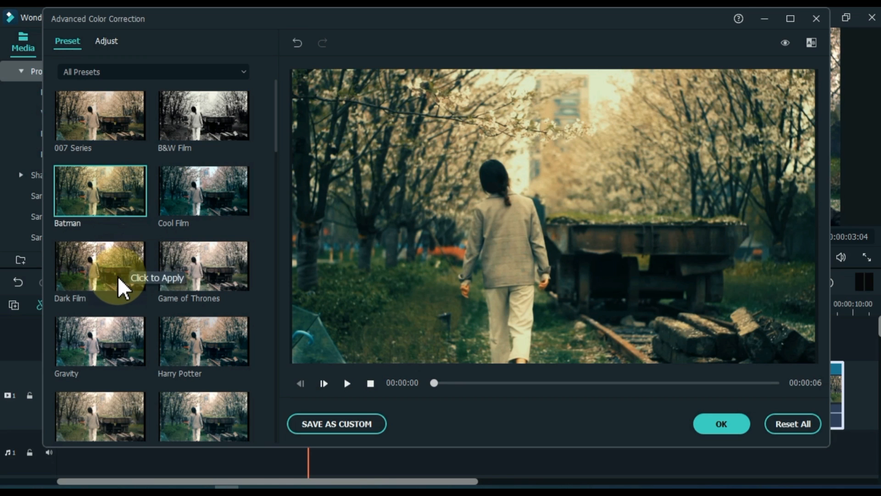
left_click(122, 287)
Step: Try the Cool Max and Warm Max color presets on the h89j clip
scroll(122, 288, "down", 6)
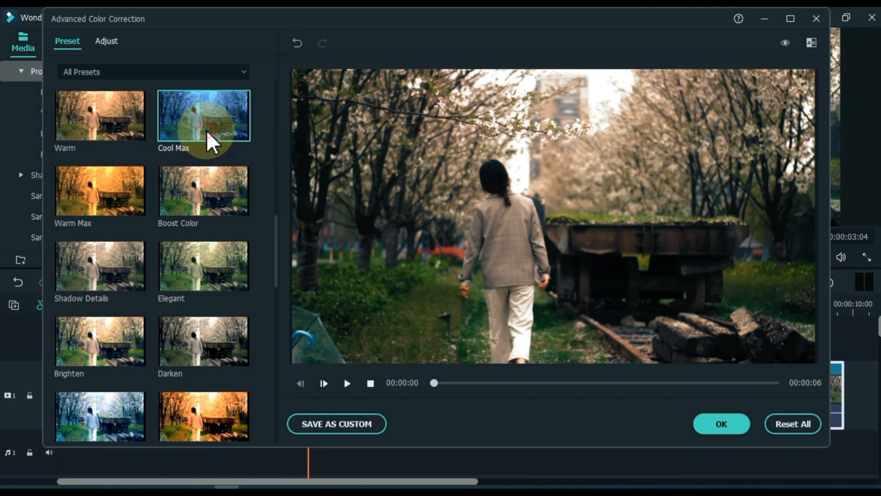
left_click(174, 156)
left_click(95, 200)
Step: Apply the Film Stock color preset to the h89j clip and play the corrected preview
scroll(142, 308, "down", 5)
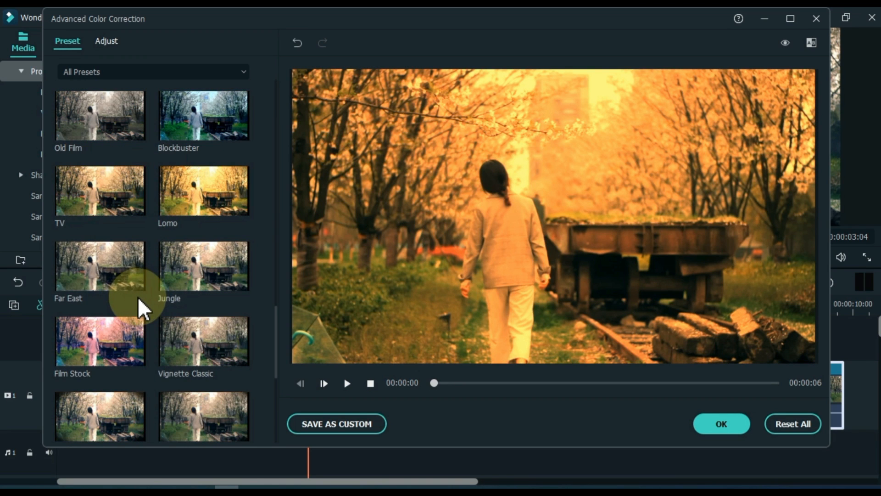
left_click(122, 344)
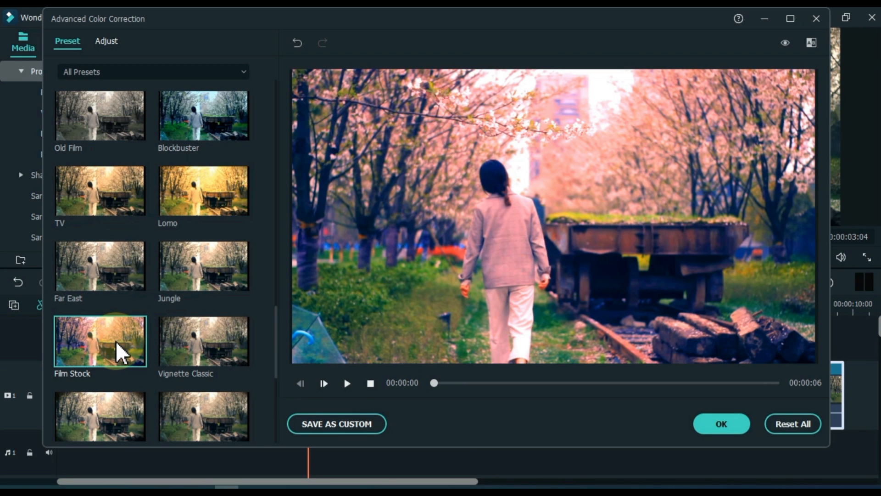
left_click(345, 384)
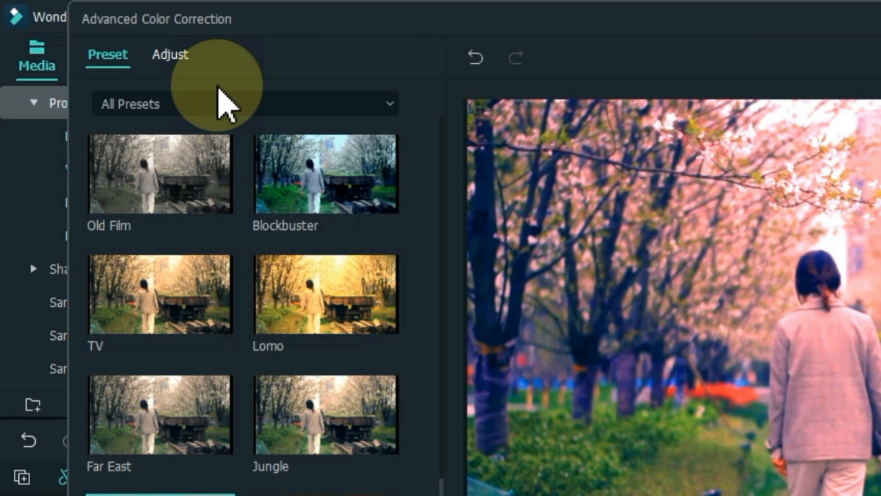
Step: Adjust the h89j clip's White Balance, setting Temperature to -2.41 and Tint to 25.98
left_click(182, 55)
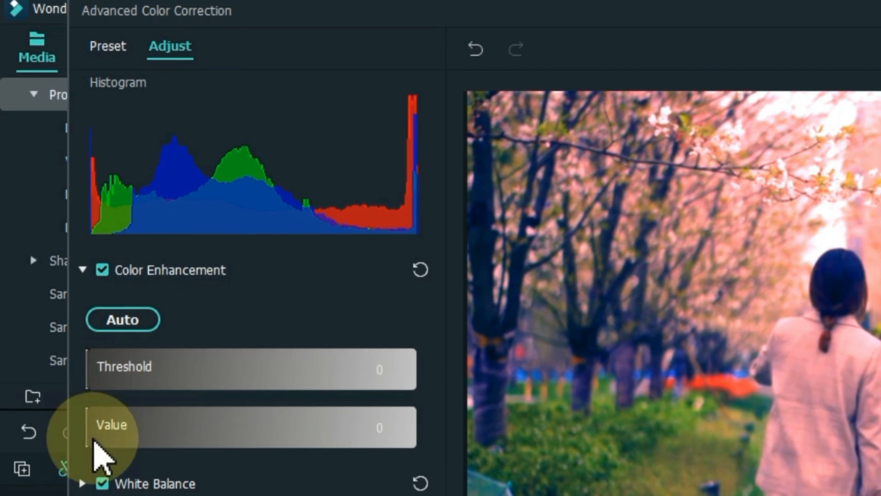
left_click(81, 492)
left_click_drag(183, 410, 202, 410)
scroll(198, 409, "down", 2)
left_click_drag(342, 412, 306, 415)
left_click_drag(306, 314, 349, 310)
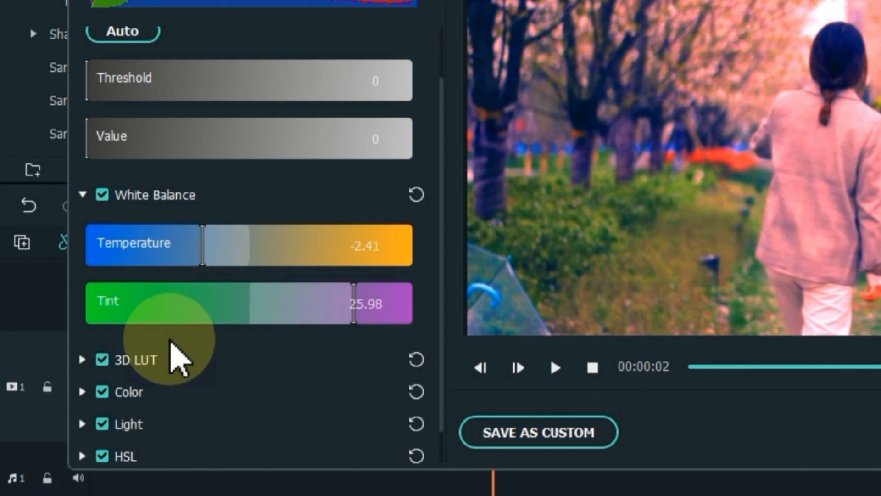
Step: Look through the available 3D LUT options without choosing one
scroll(178, 349, "down", 1)
left_click(80, 156)
left_click(82, 289)
left_click(117, 305)
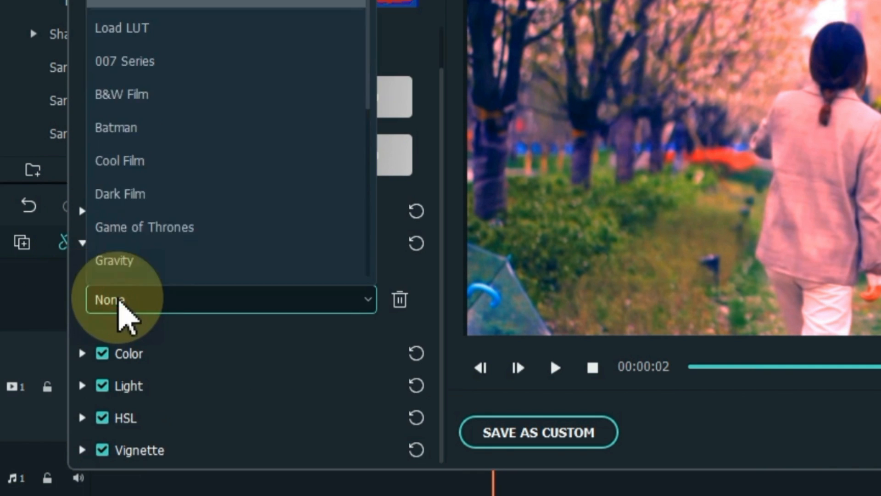
scroll(206, 181, "down", 1)
scroll(217, 192, "down", 6)
scroll(220, 211, "up", 8)
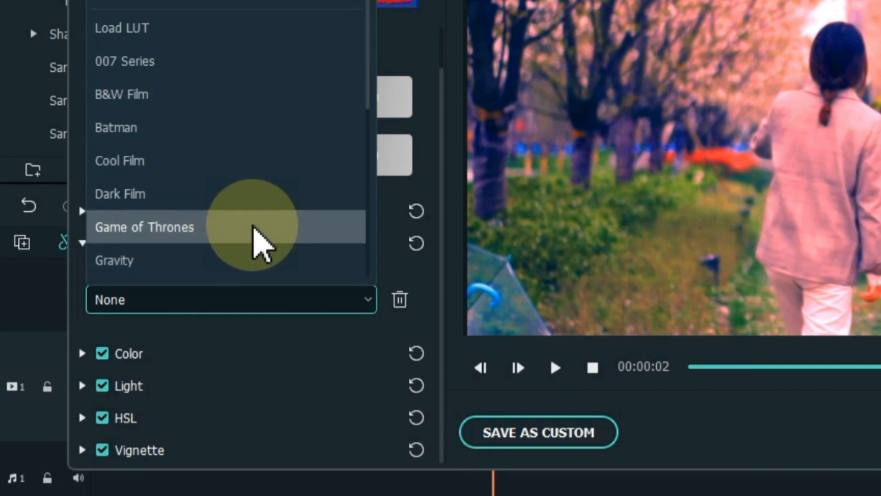
left_click(283, 327)
left_click(82, 241)
Step: Adjust the clip's Color settings: Exposure 12, Brightness 6, Contrast -3, Vibrance 58, and change the Saturation
left_click(82, 320)
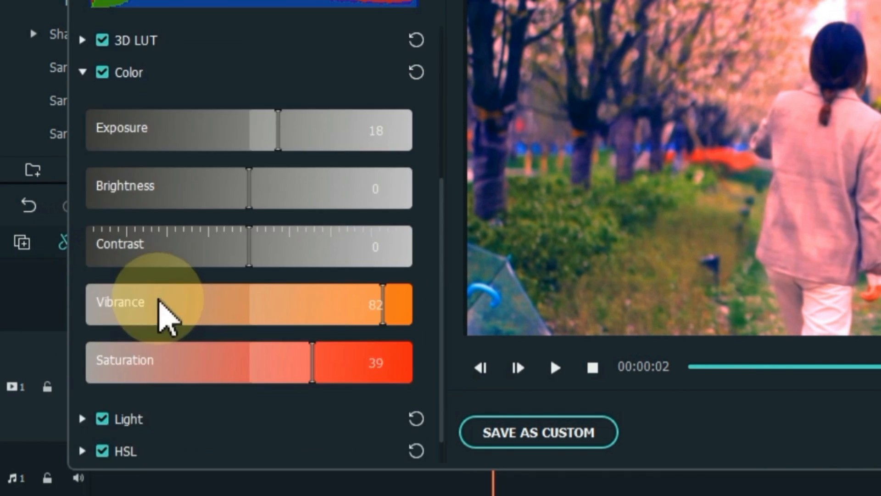
left_click_drag(280, 140, 270, 141)
left_click(260, 193)
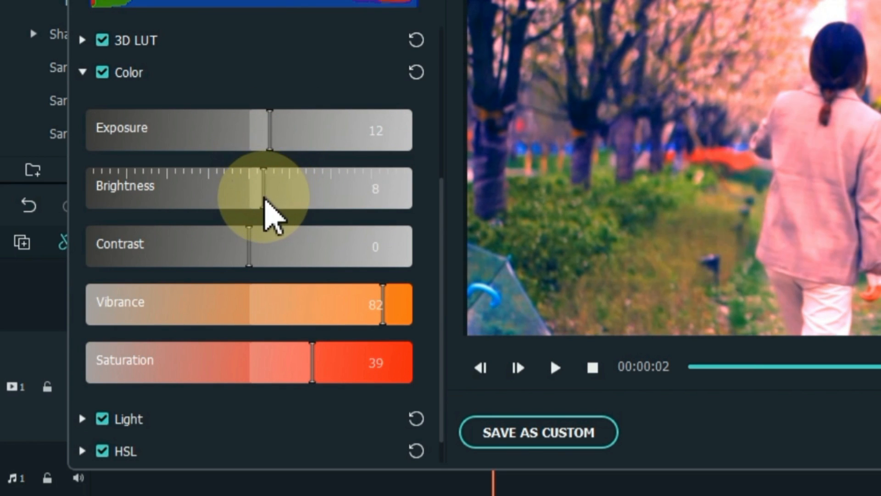
left_click(244, 258)
left_click(383, 307)
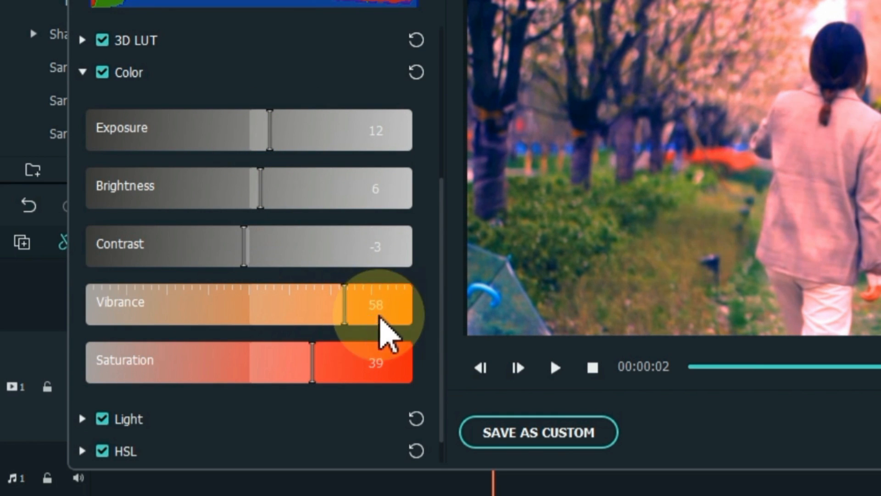
scroll(340, 340, "down", 1)
left_click_drag(294, 338, 345, 340)
left_click(82, 39)
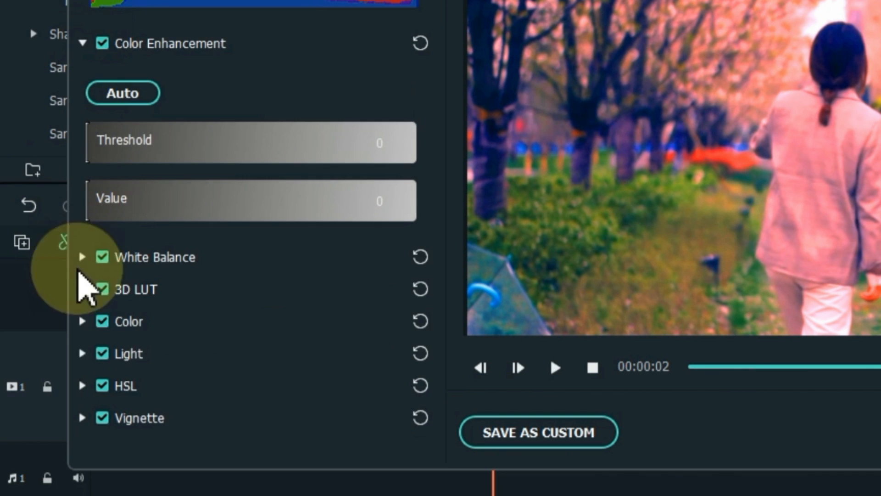
Step: Examine the Light, HSL and Vignette adjustment settings without changing them
left_click(82, 352)
left_click(82, 129)
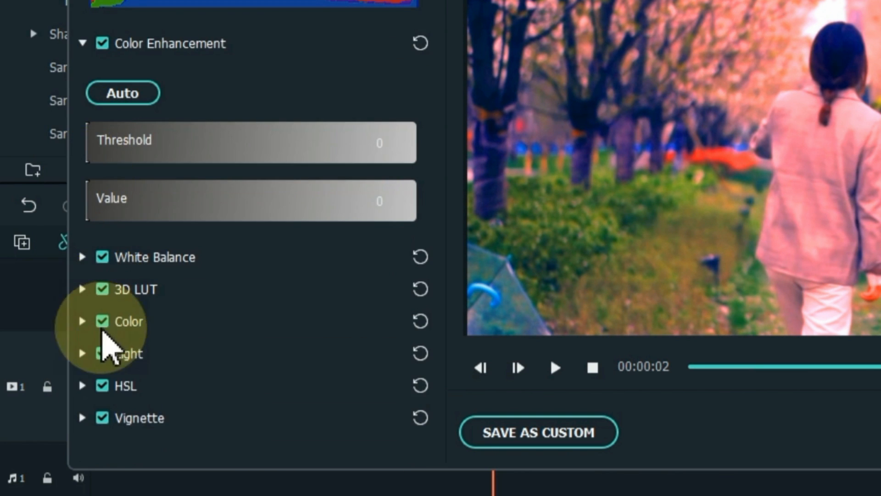
left_click(84, 387)
left_click(83, 105)
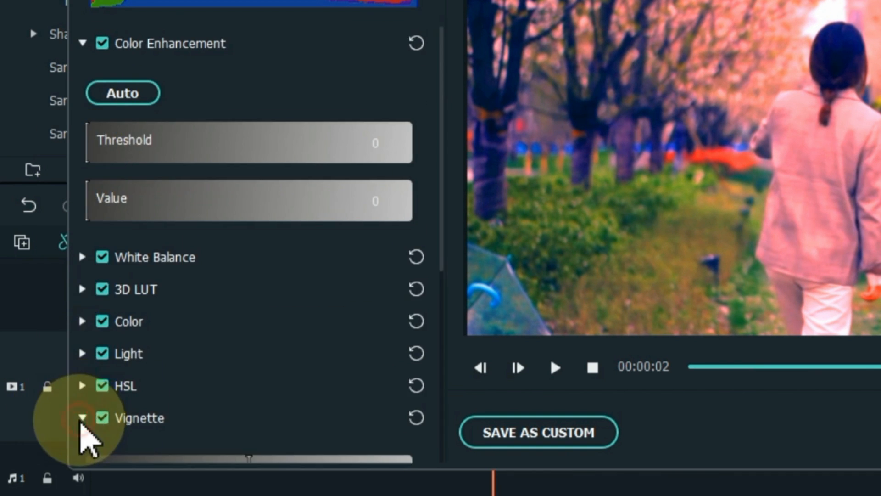
left_click(83, 418)
left_click(82, 77)
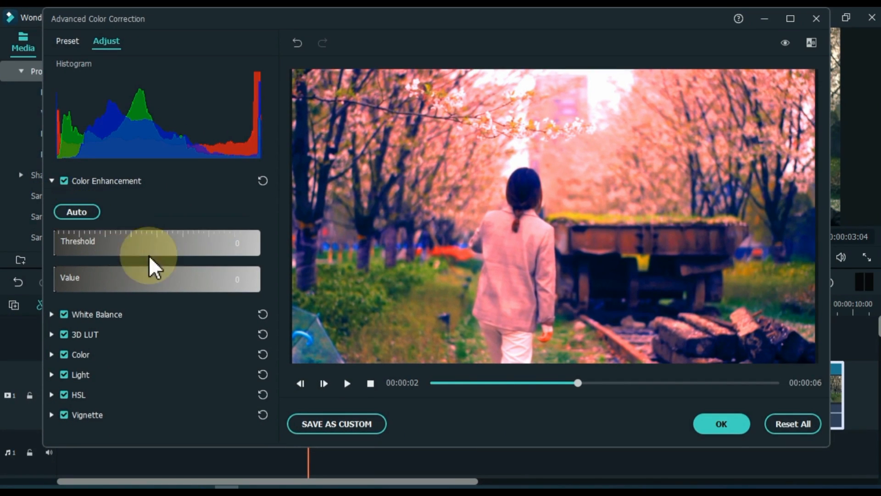
Step: Confirm the color correction and play the corrected h89j clip
left_click(706, 420)
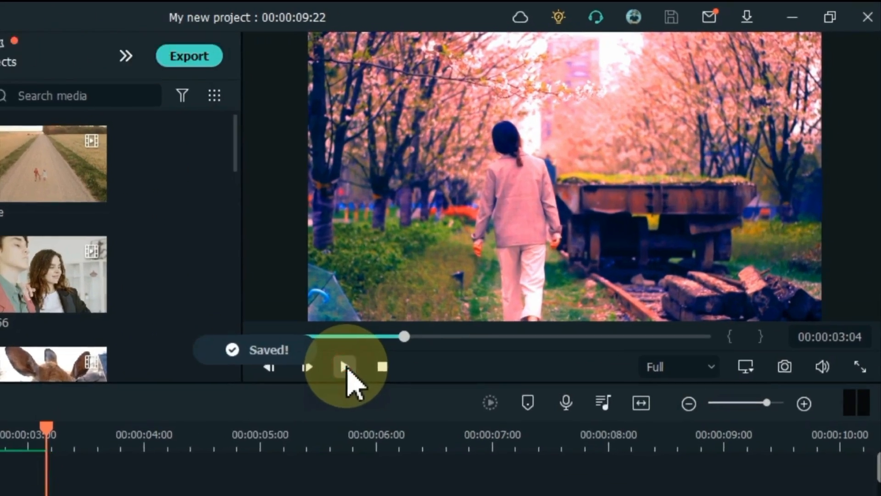
left_click(513, 258)
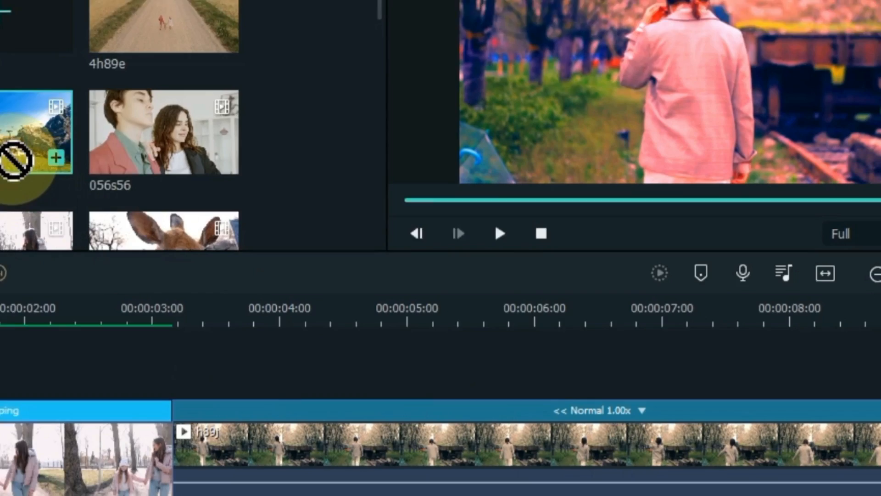
Step: Add the 52s58g891 clip after h89j on the timeline, keeping the project settings of 1920 x 1080 25fps
left_click_drag(15, 159, 877, 443)
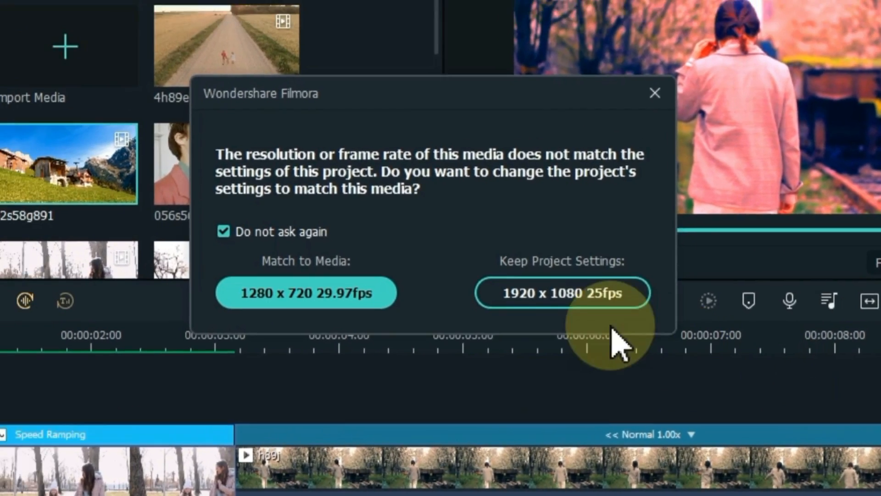
left_click(440, 215)
left_click_drag(224, 482, 331, 455)
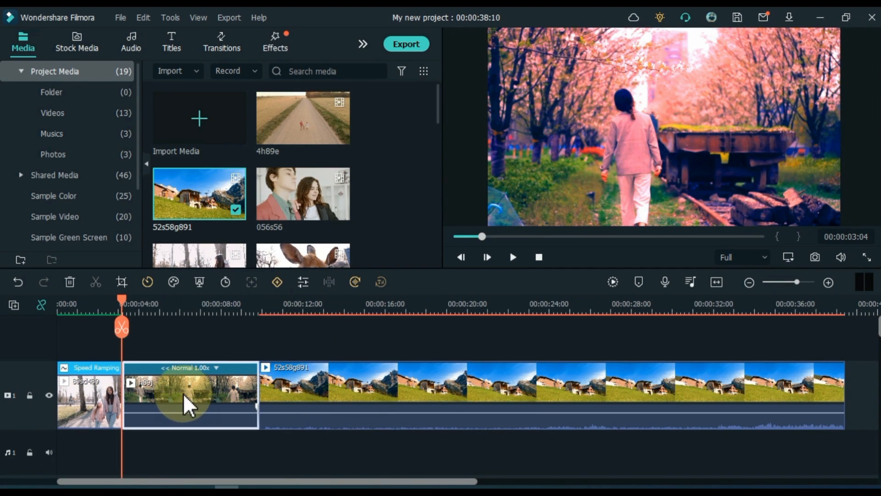
Step: Rearrange video track 1 so that 52s58g891 comes first, h89j directly follows it and 89sd489 sits at the end
left_click_drag(105, 410, 824, 394)
left_click_drag(488, 482, 342, 481)
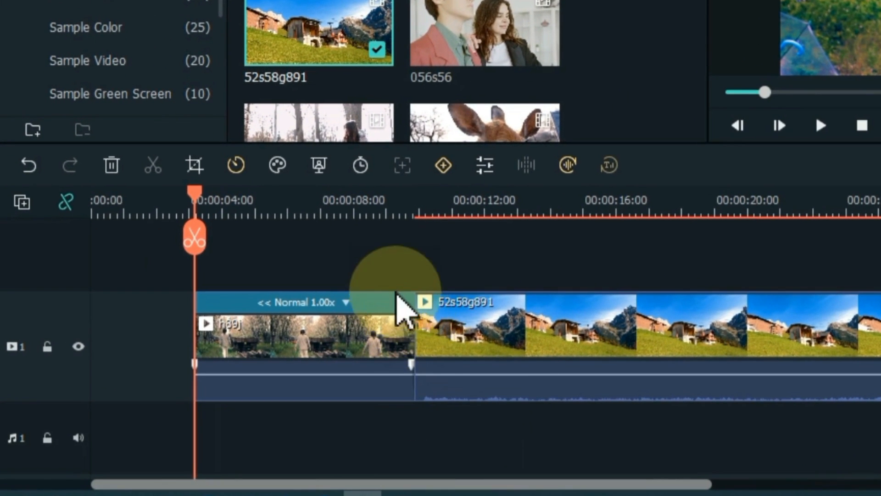
left_click_drag(362, 272, 181, 275)
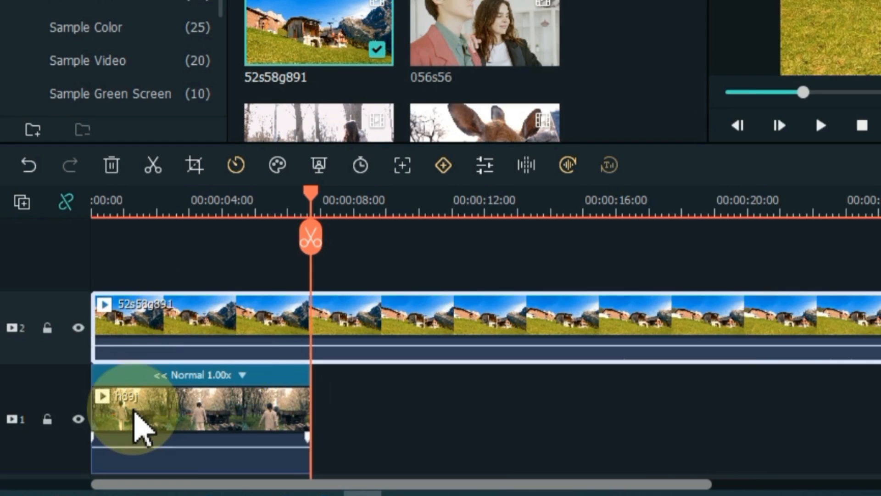
left_click_drag(131, 413, 880, 395)
left_click_drag(610, 395, 610, 395)
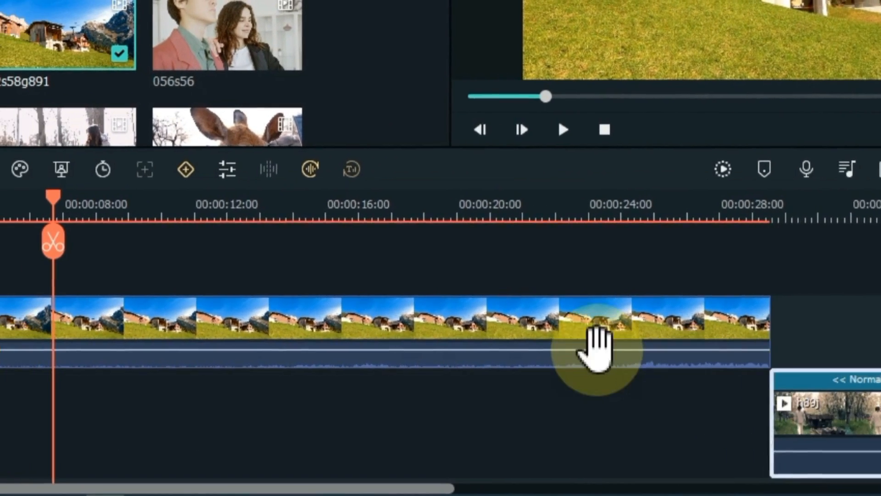
left_click_drag(208, 333, 76, 395)
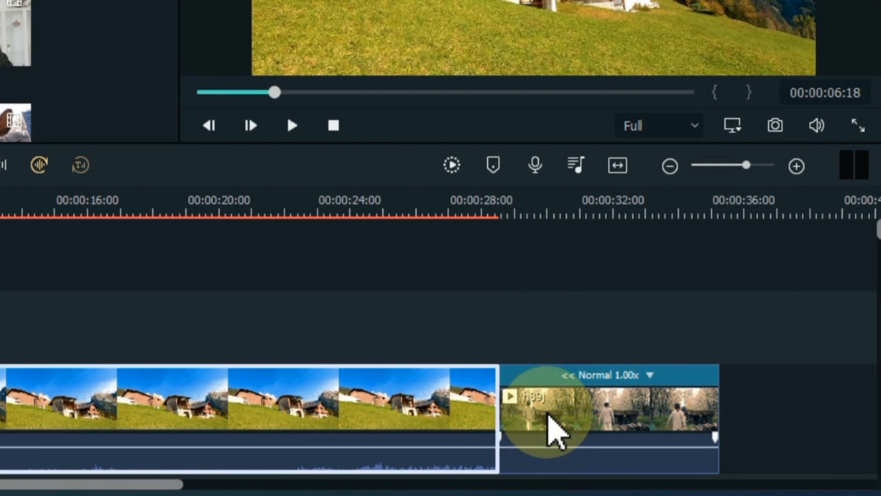
Step: Use Color Match on the h89j clip to match its colors to the 52s58g891 frame at 00:00:00:00, and confirm
left_click(866, 417)
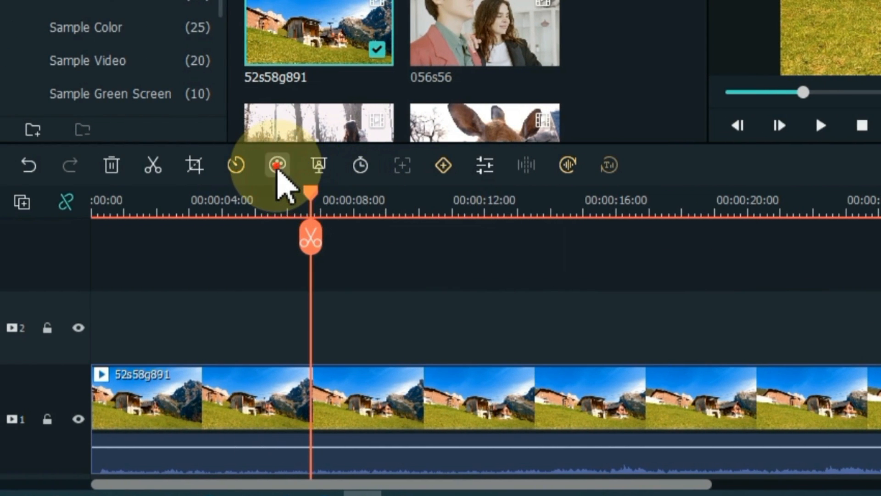
left_click(277, 165)
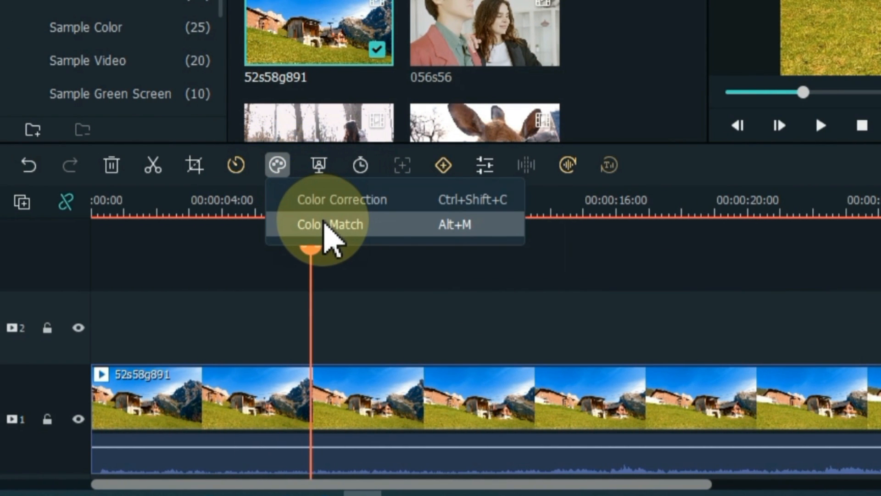
left_click(325, 224)
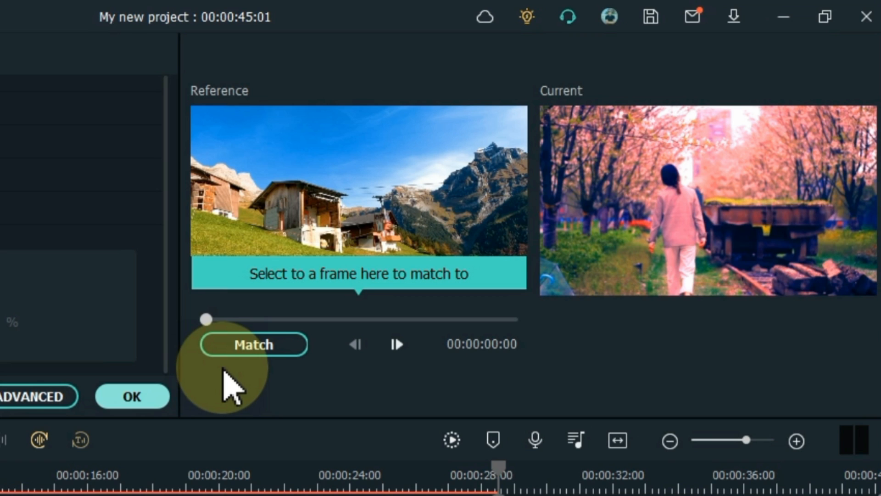
left_click(250, 349)
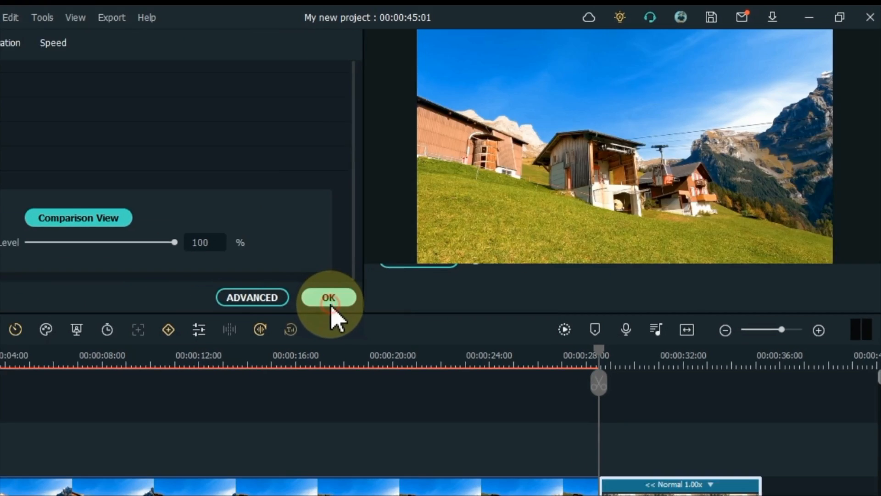
left_click(132, 396)
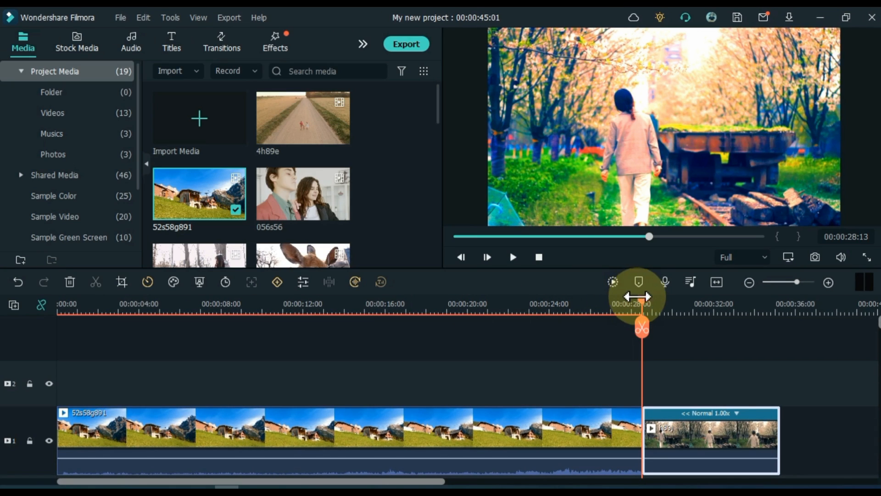
Step: Scrub across the color-matched h89j clip and back to 52s58g891 to compare their colors
left_click_drag(650, 303, 738, 312)
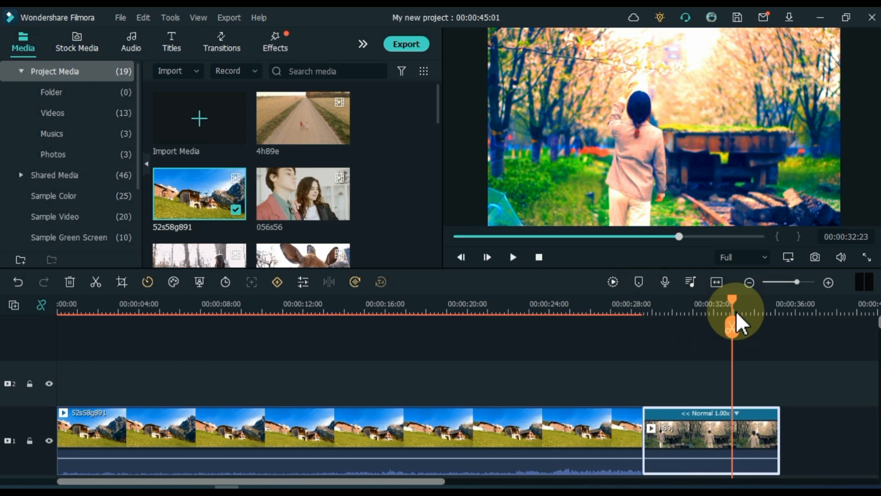
left_click_drag(737, 311, 629, 322)
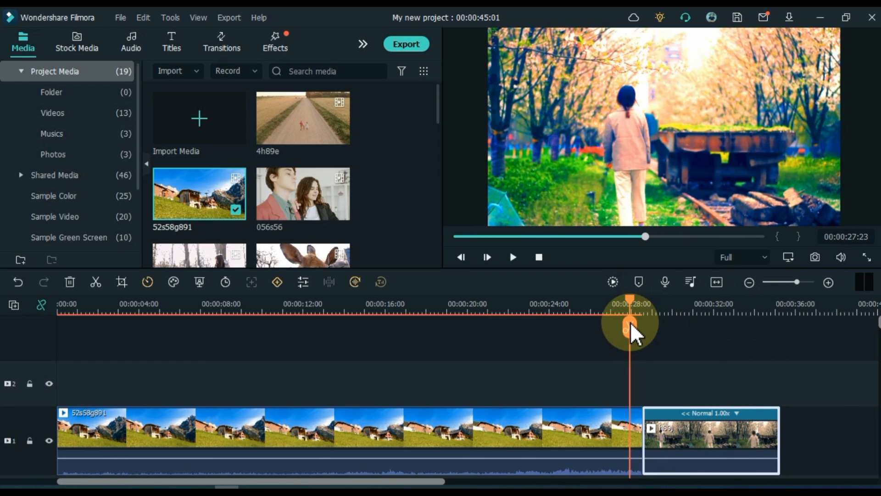
Step: Move the 89sd489 clip against the end of h89j to fill the gap, and undo the move
left_click(717, 283)
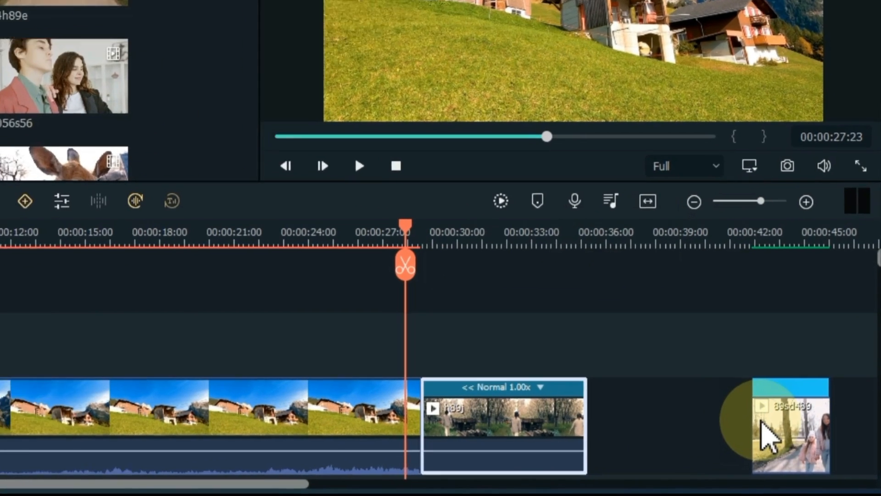
left_click(810, 438)
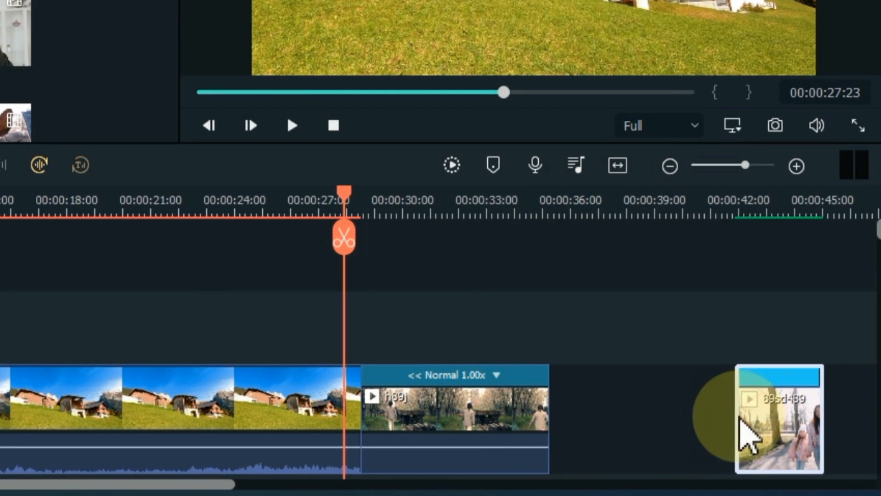
left_click(674, 417)
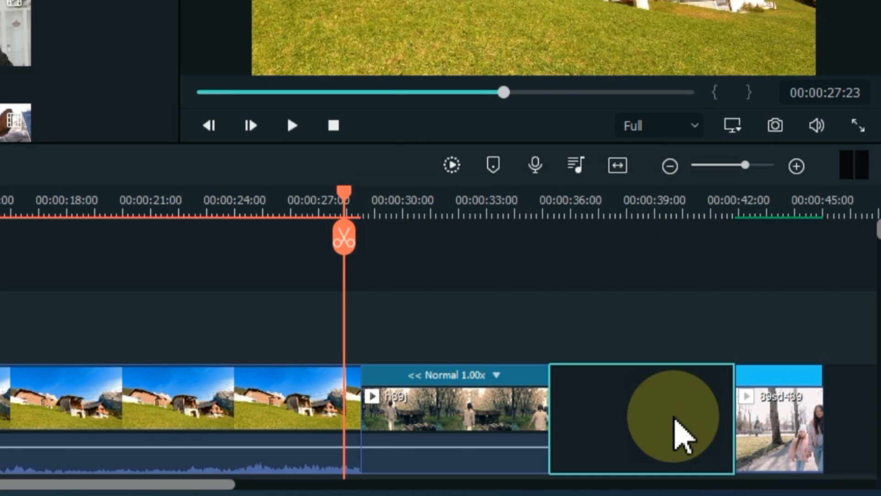
left_click_drag(744, 419, 580, 425)
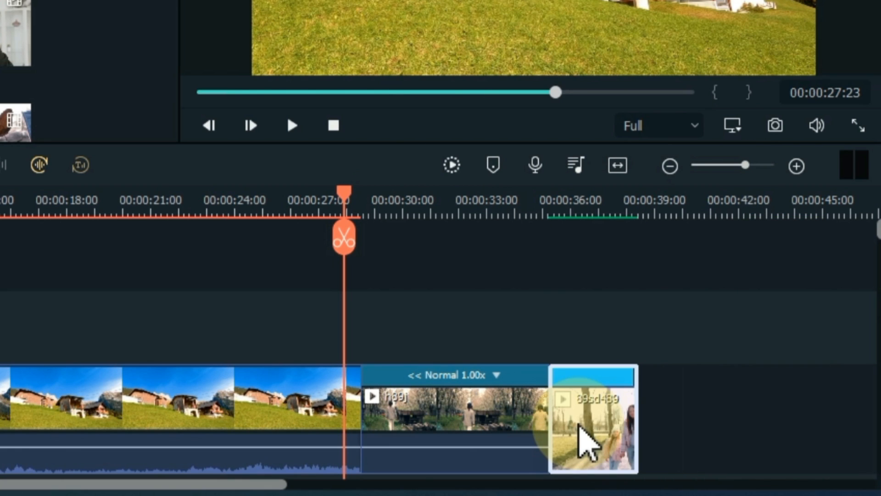
key("ctrl+z")
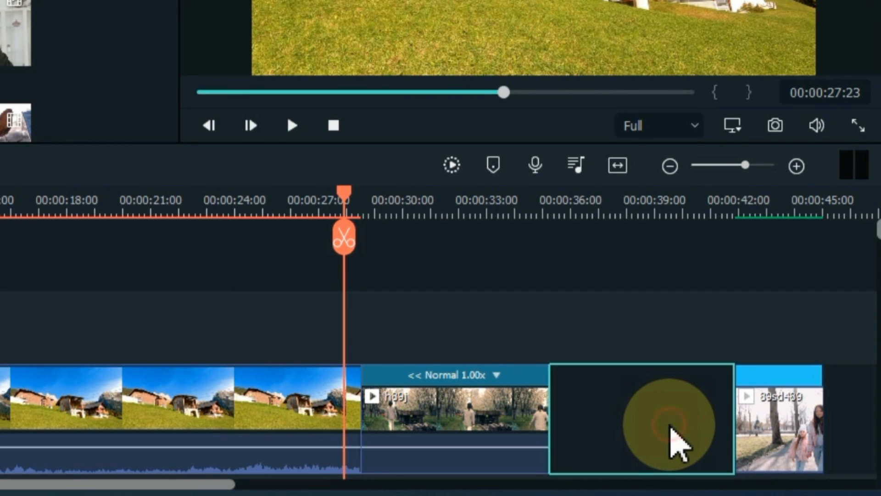
Step: Try Ripple Delete on the empty gap before the 89sd489 clip, and undo it
right_click(678, 443)
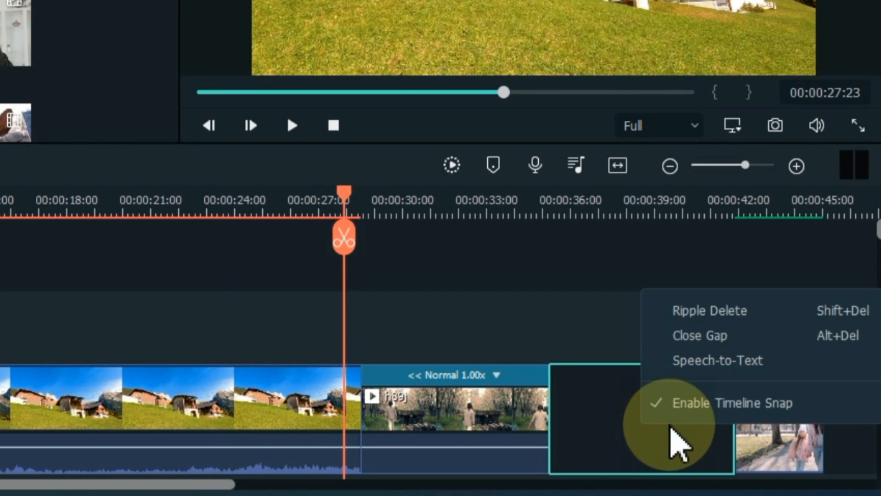
left_click(694, 312)
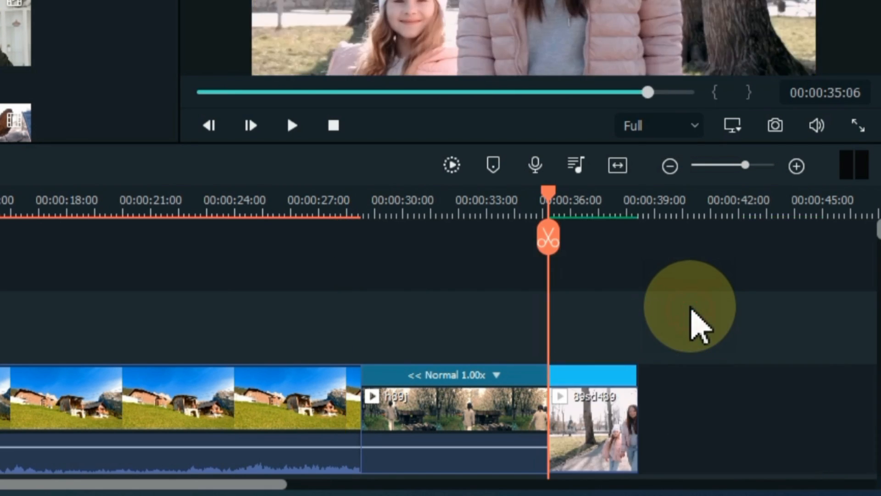
key("ctrl+z")
Step: Close the gap between the h89j and 89sd489 clips on video track 1
left_click(647, 403)
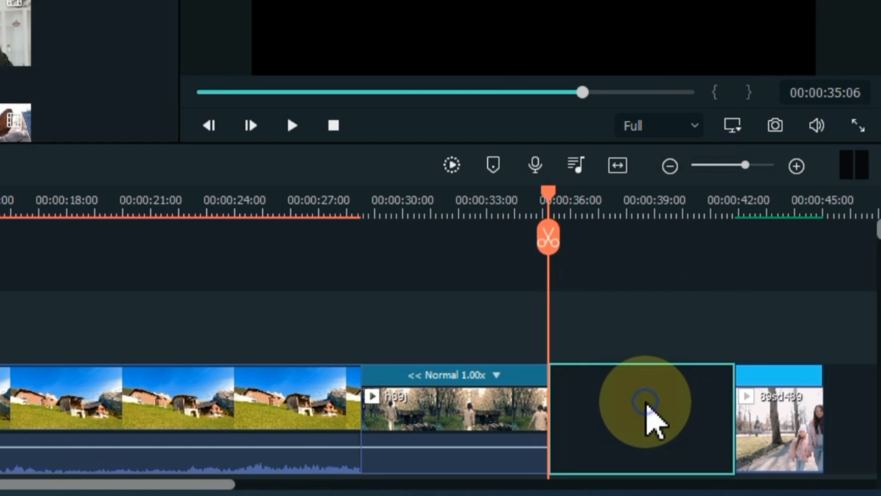
right_click(646, 403)
left_click(705, 313)
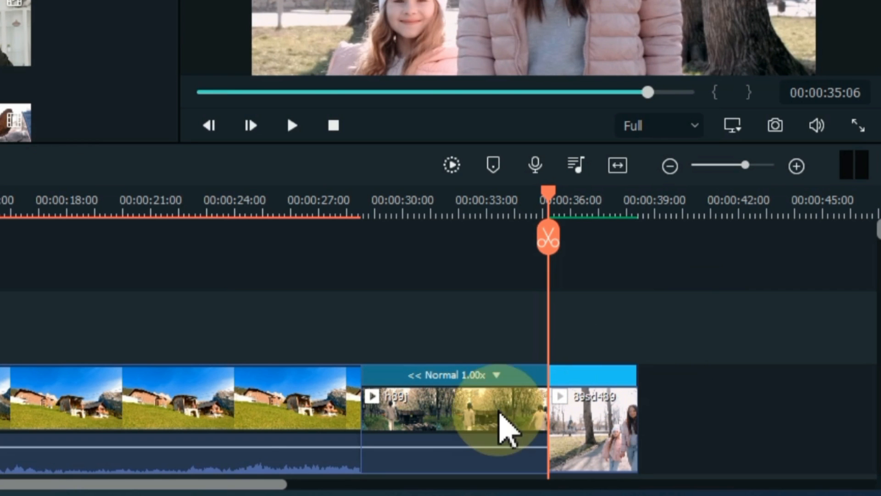
Step: Add the chroma key clip from the project media to video track 1, right after the 89sd489 clip
left_click_drag(294, 485, 327, 487)
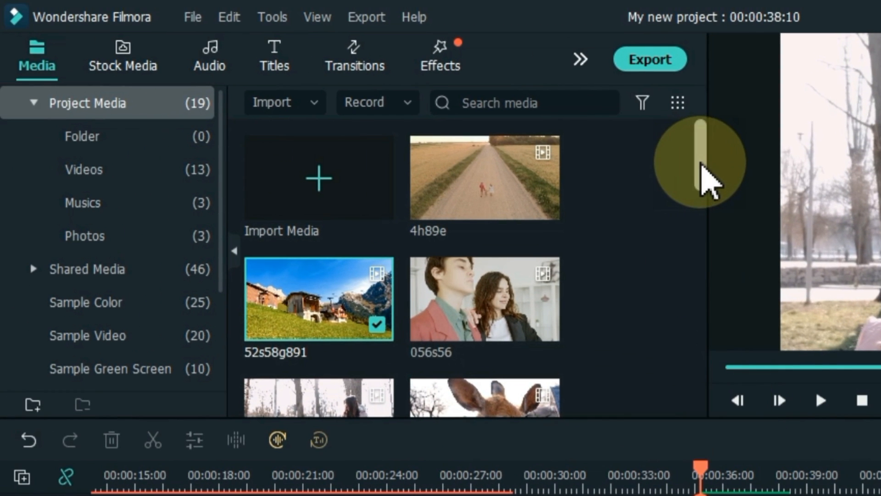
left_click_drag(702, 166, 714, 318)
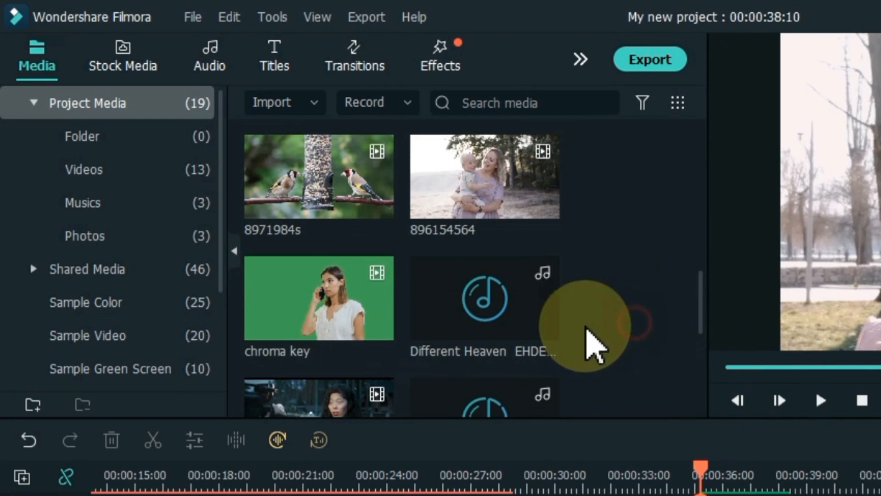
left_click_drag(316, 329, 408, 351)
left_click_drag(367, 330, 286, 394)
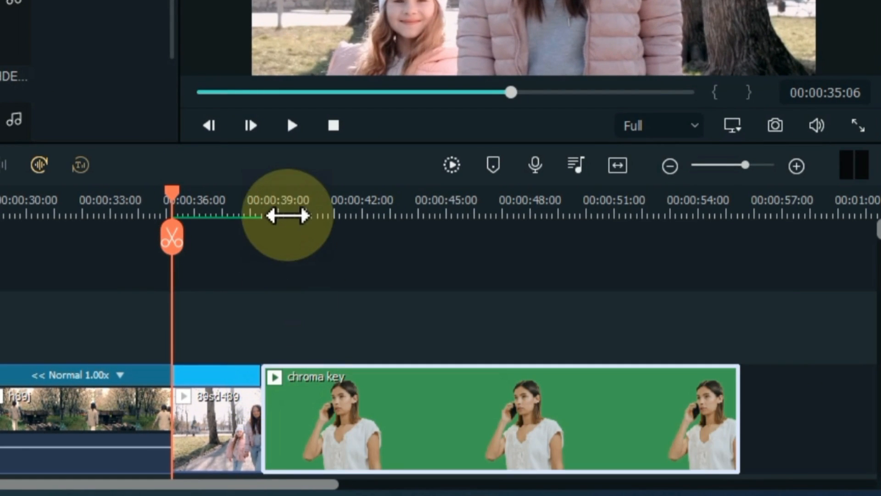
Step: Apply Green Screen to the chroma key clip on video track 1
left_click(288, 215)
left_click(325, 418)
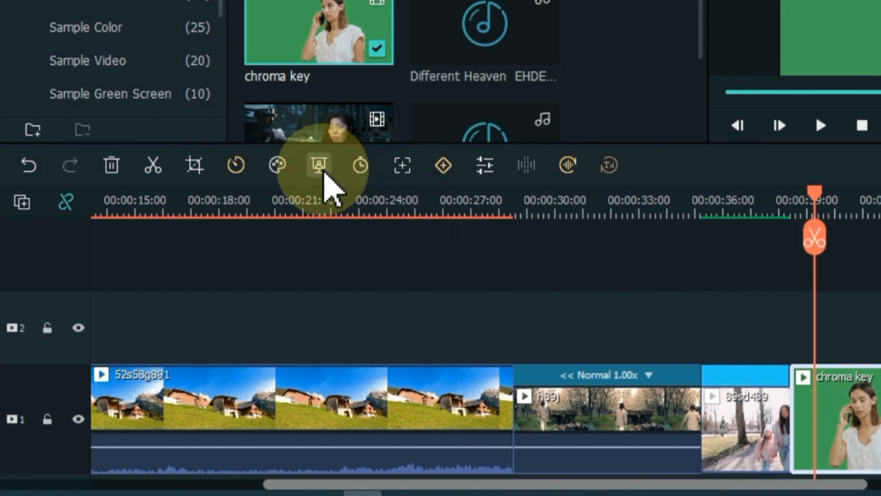
left_click(321, 166)
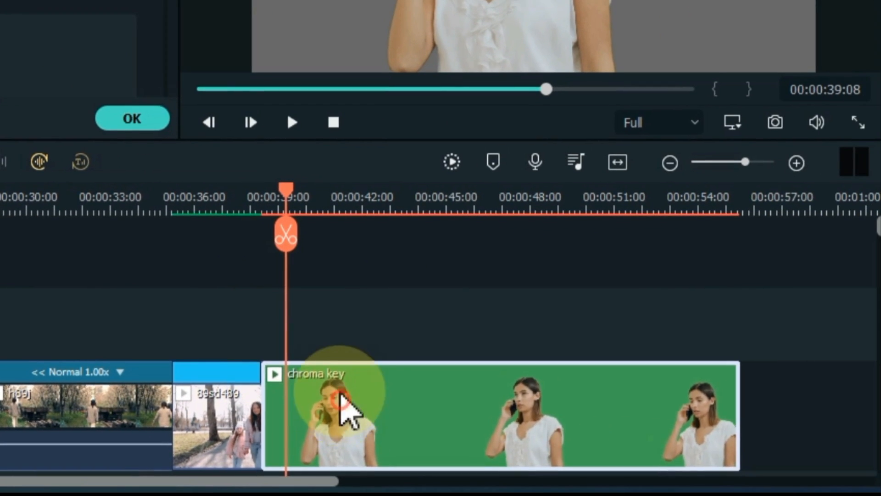
Step: Move the chroma key clip up to video track 2, place 52s58g891 beneath it on track 1, and play the composite
left_click_drag(341, 394, 342, 315)
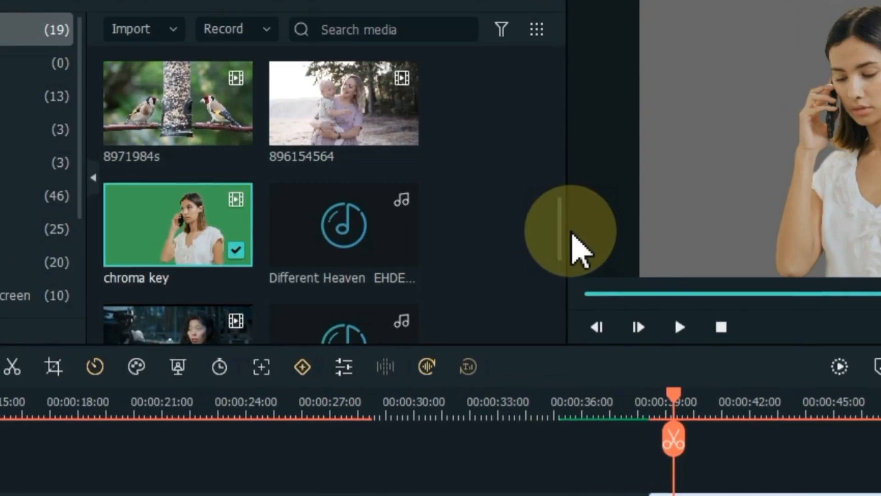
left_click_drag(562, 236, 566, 91)
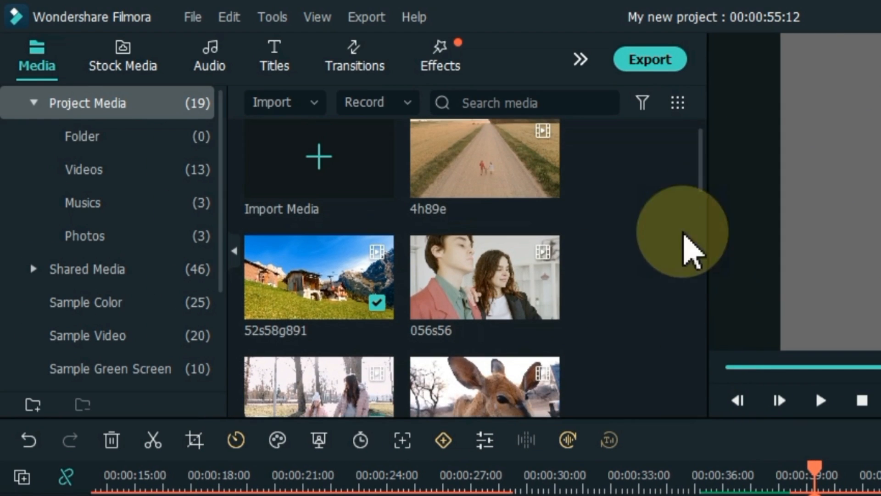
left_click_drag(385, 299, 278, 424)
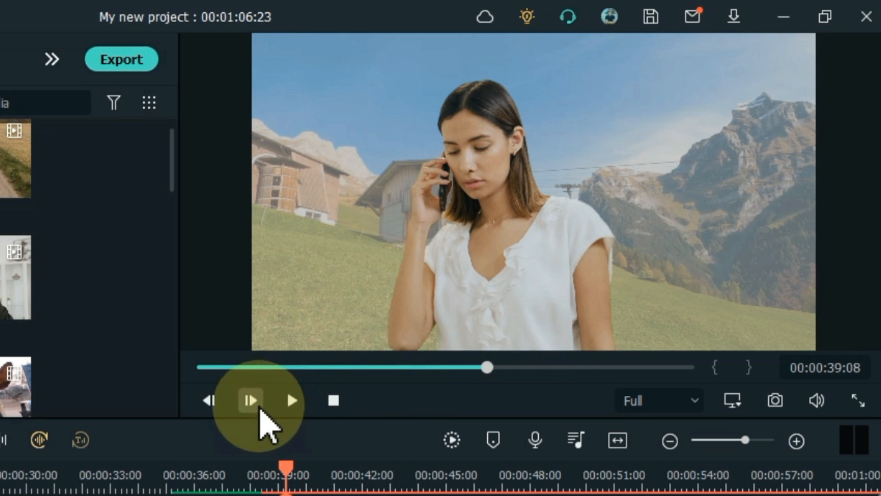
left_click(282, 400)
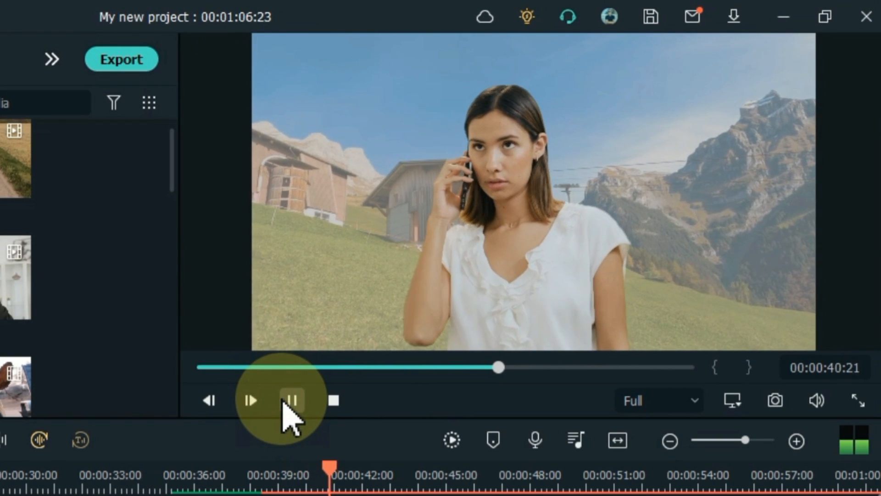
left_click(283, 401)
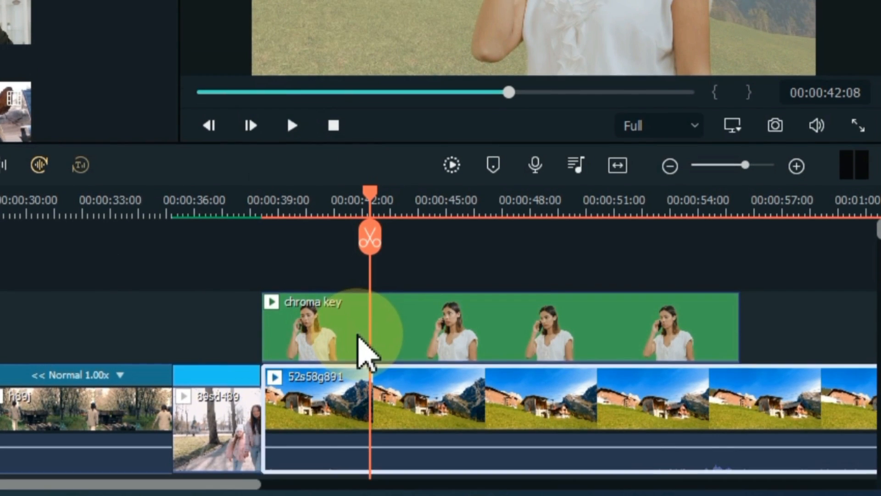
Step: Sample the clip's green backdrop as the chroma key color and set the Offset to 21
left_click(358, 335)
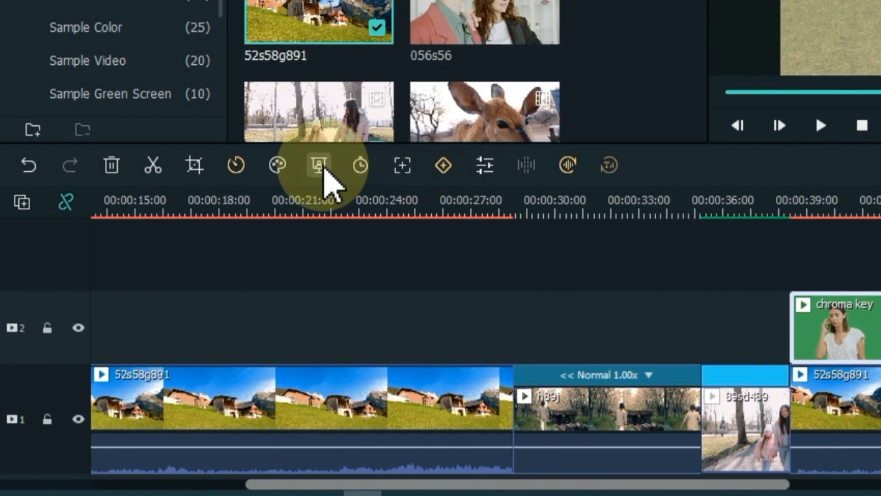
left_click(319, 166)
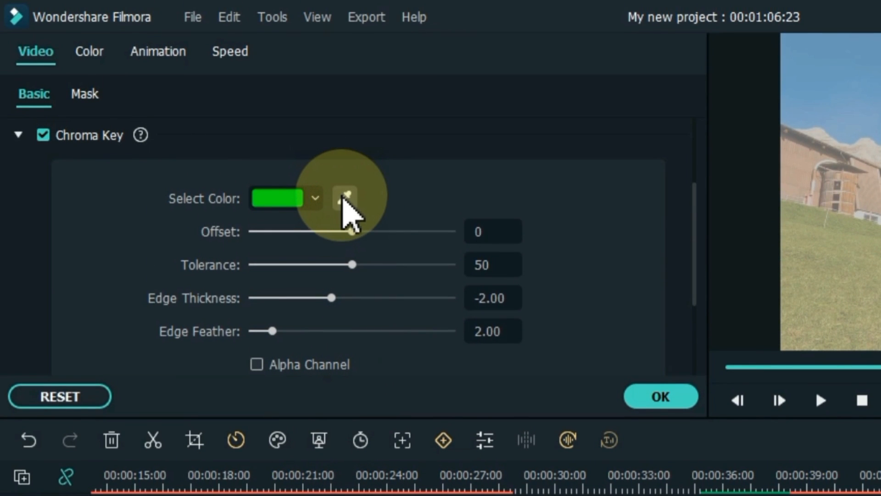
left_click(345, 198)
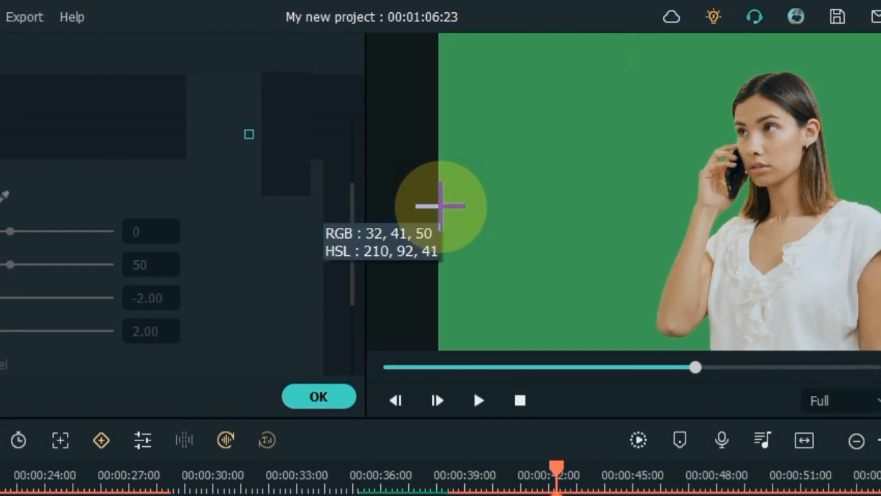
left_click(517, 202)
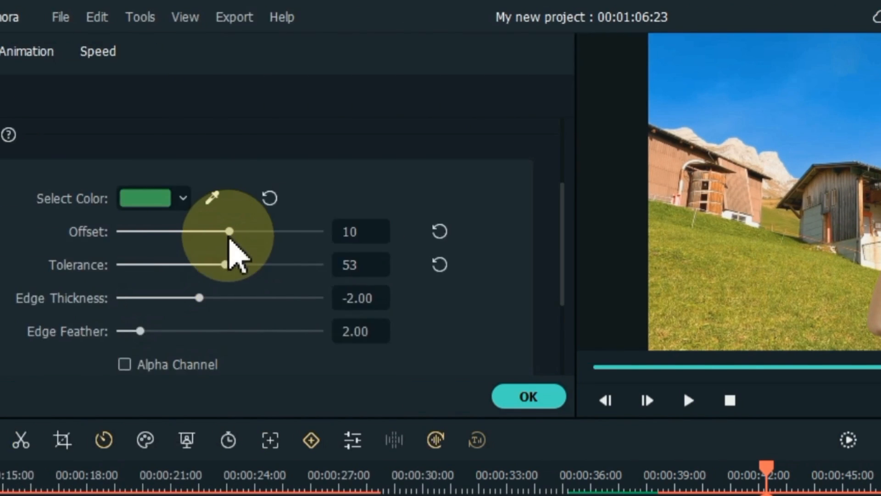
mouse_move(363, 232)
left_mouse_down()
mouse_move(393, 233)
mouse_move(373, 232)
left_mouse_up()
Step: Try other Tolerance, Edge Thickness and Edge Feather values, reset each to its default, and accept the chroma key settings
left_click_drag(359, 265, 329, 269)
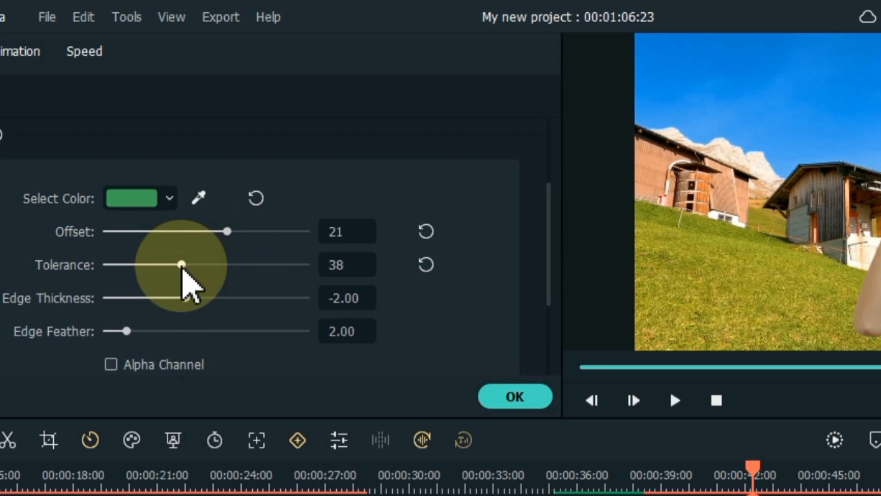
left_click_drag(182, 269, 224, 271)
left_click(426, 264)
left_click_drag(185, 297, 208, 298)
left_click(426, 298)
left_click_drag(127, 331, 185, 331)
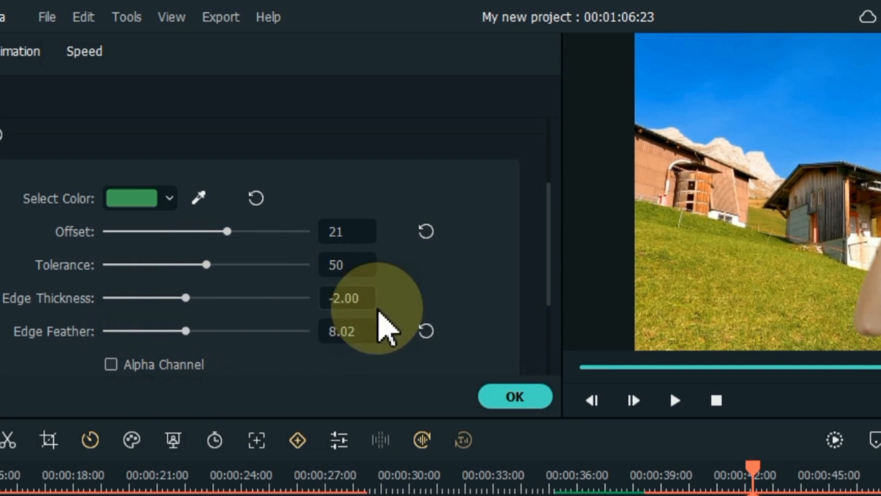
left_click(426, 331)
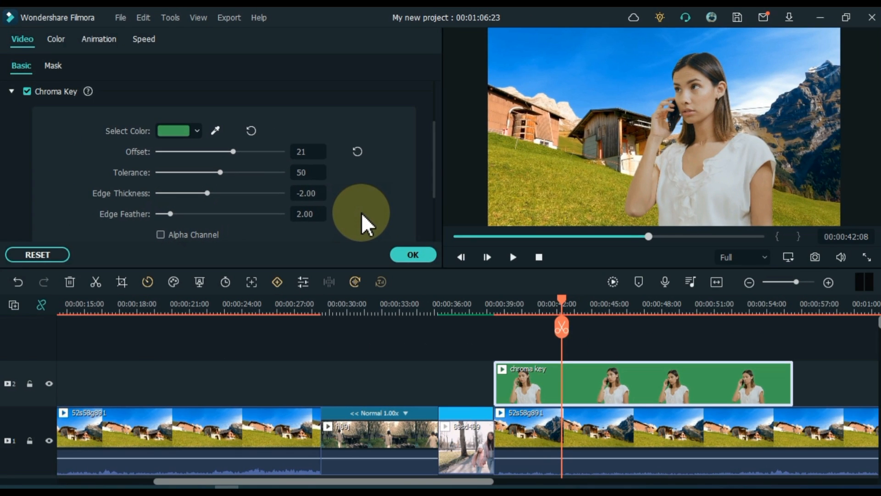
left_click(413, 254)
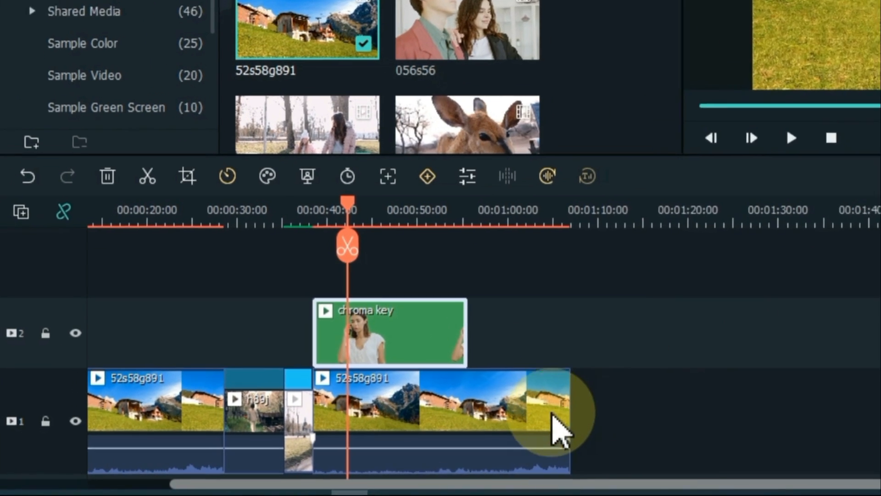
Step: Trim the end of the 52s58g891 background clip to match the chroma key clip's end, and play the result
left_click(403, 445)
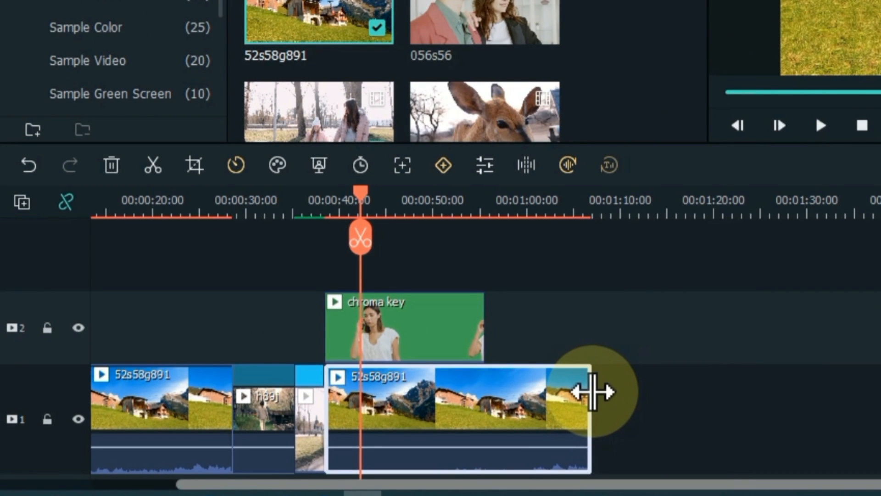
left_click_drag(593, 391, 485, 391)
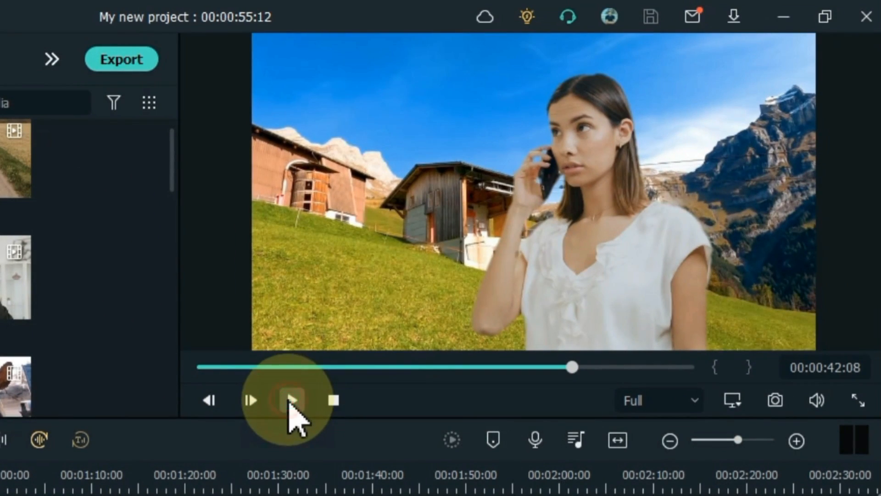
left_click(291, 401)
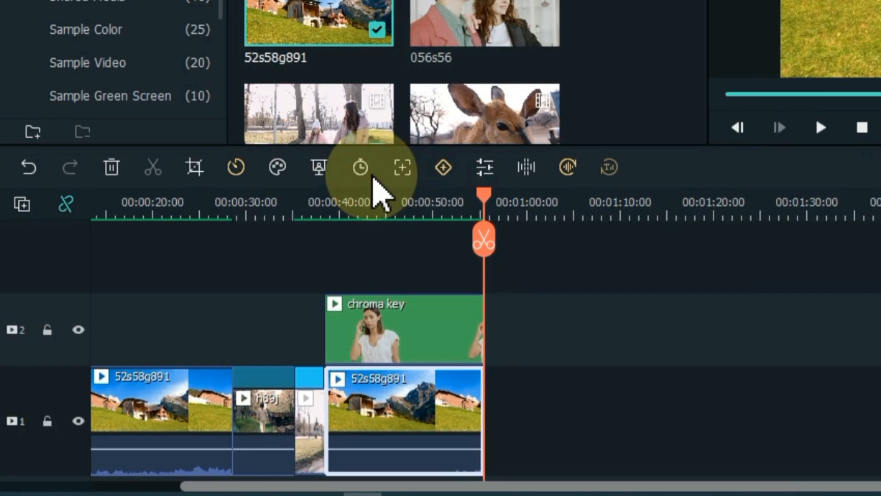
Step: Try a duration of 00:00:10:02 for the 52s58g891 background clip
left_click(360, 170)
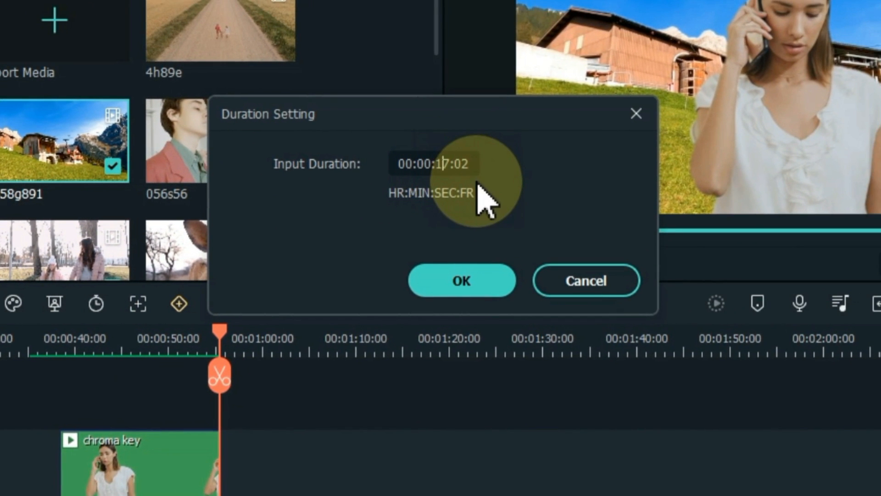
key("Right")
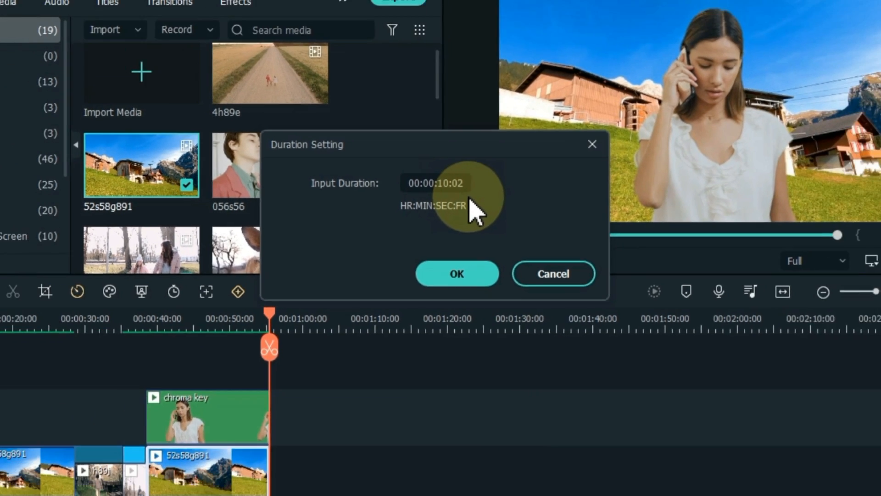
left_click(462, 280)
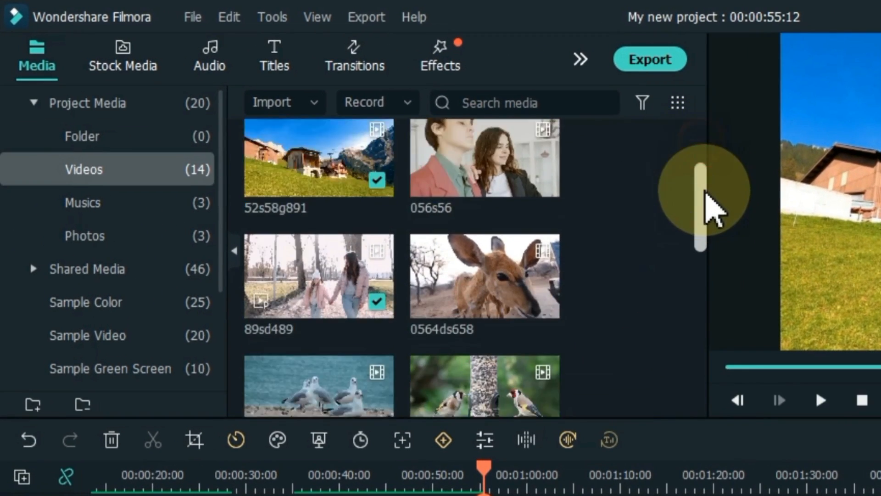
Step: Add the 597io89 video to the end of video track 1 and preview it
left_click_drag(705, 191, 718, 359)
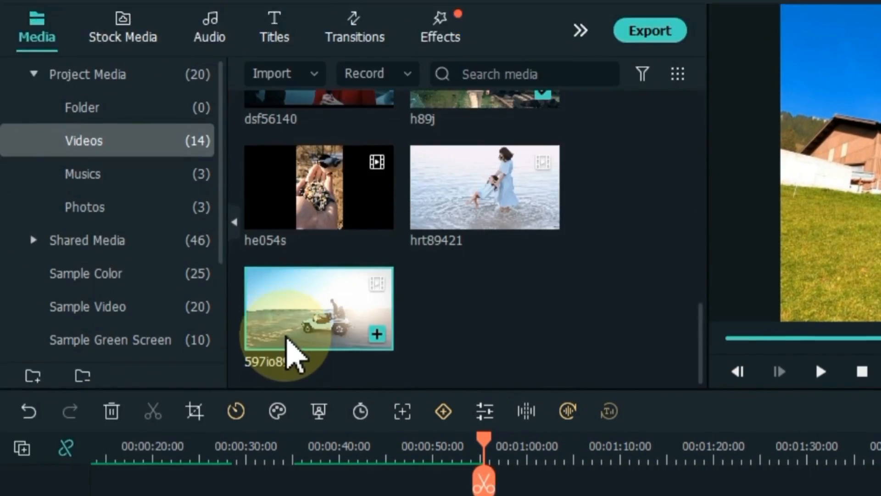
left_click_drag(288, 363, 495, 433)
left_click(821, 157)
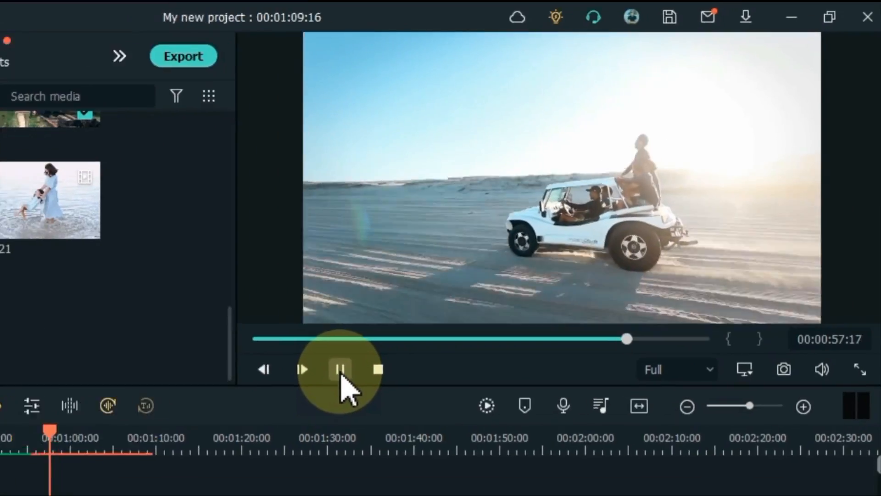
left_click(340, 370)
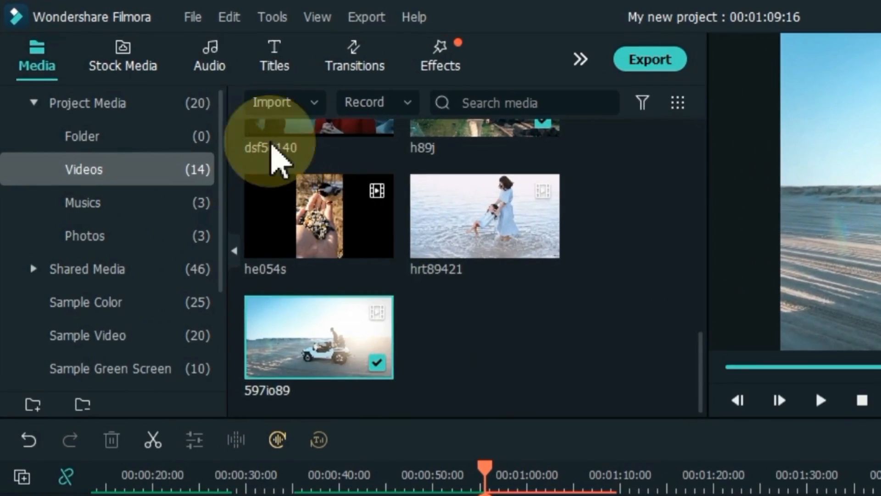
Step: Add Art Title 11 on video track 2 above the start of 597io89 and change its text to "Hello"
left_click(276, 73)
left_click_drag(478, 212, 519, 495)
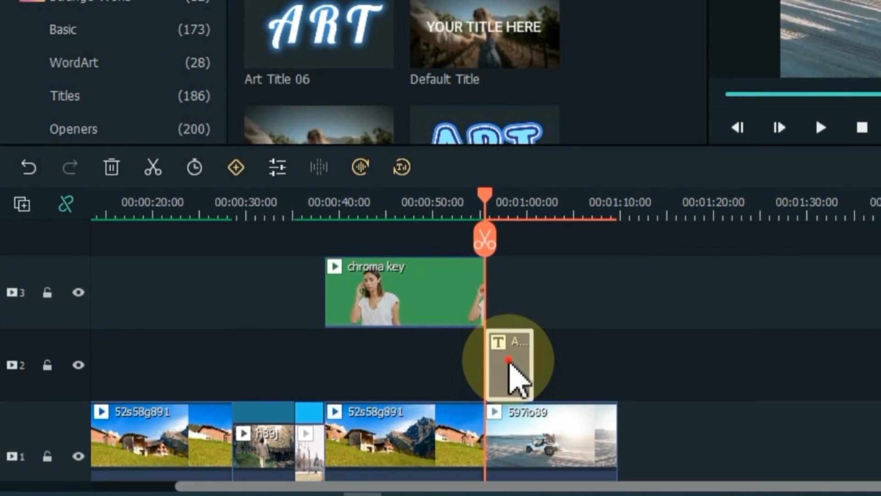
double_click(508, 360)
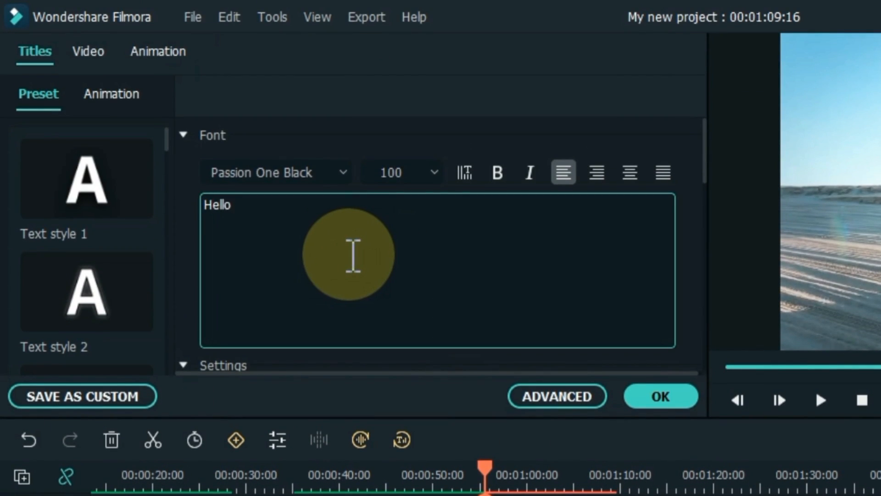
Step: Position the Hello title just ahead of the car's windshield and extend it to 00:00:14:00, matching the end of 597io89
left_click(407, 180)
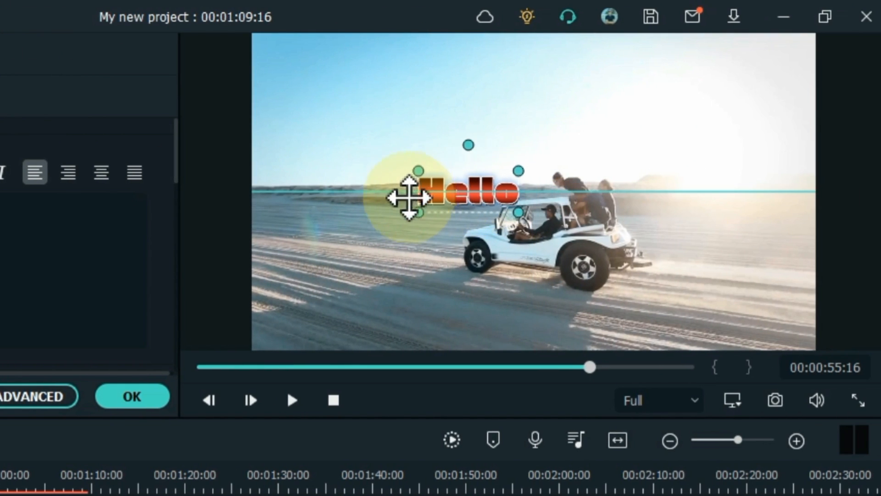
left_click_drag(408, 197, 398, 202)
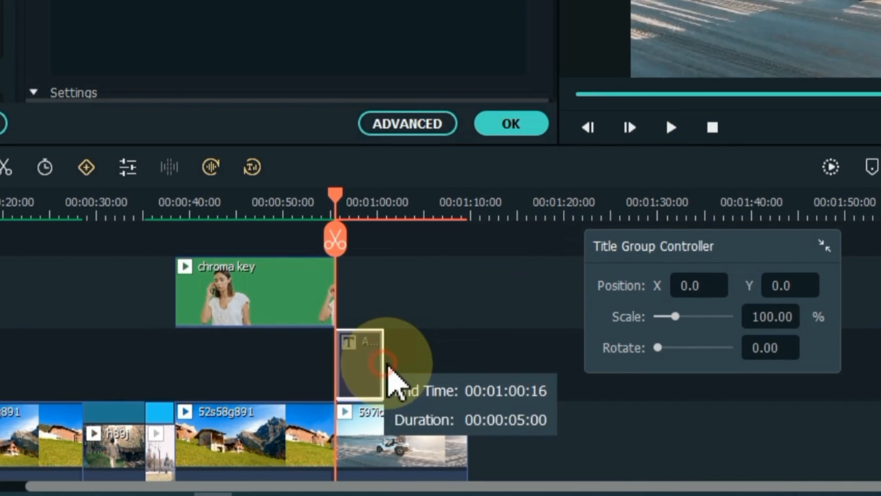
left_click_drag(393, 377, 466, 379)
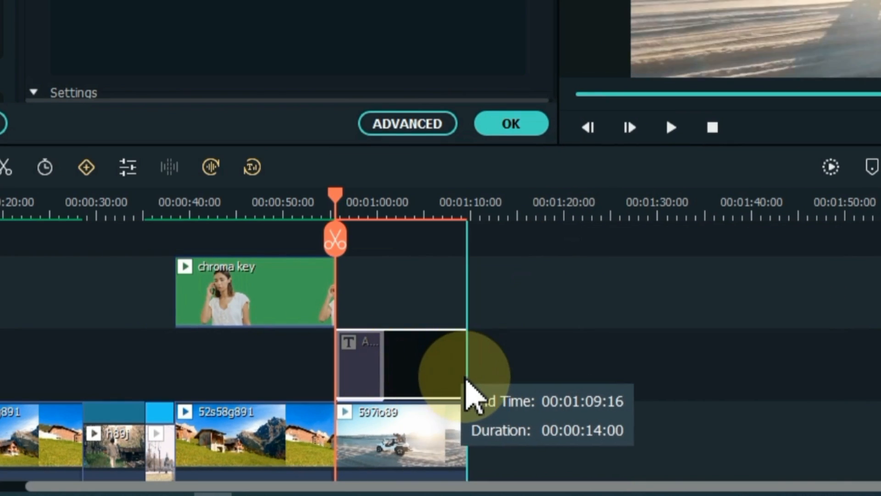
Step: Run motion tracking on the 597io89 clip with the tracking box fitted over the car's front half
left_click(357, 447)
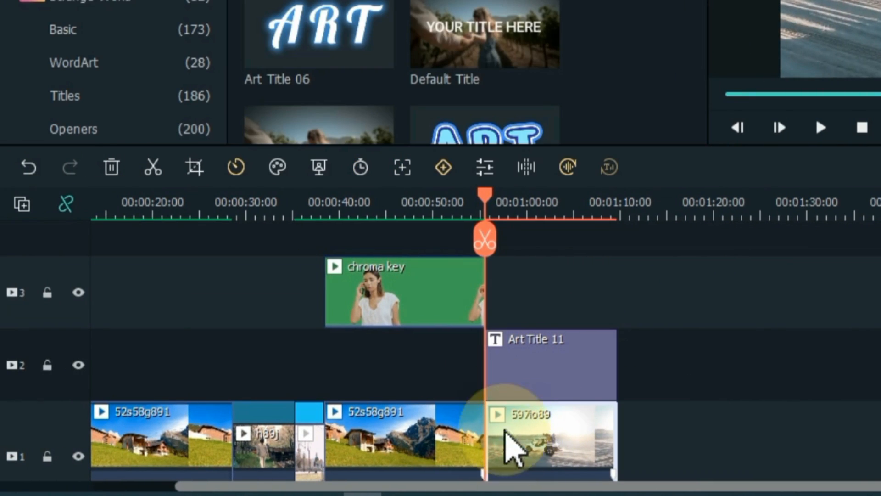
left_click(404, 170)
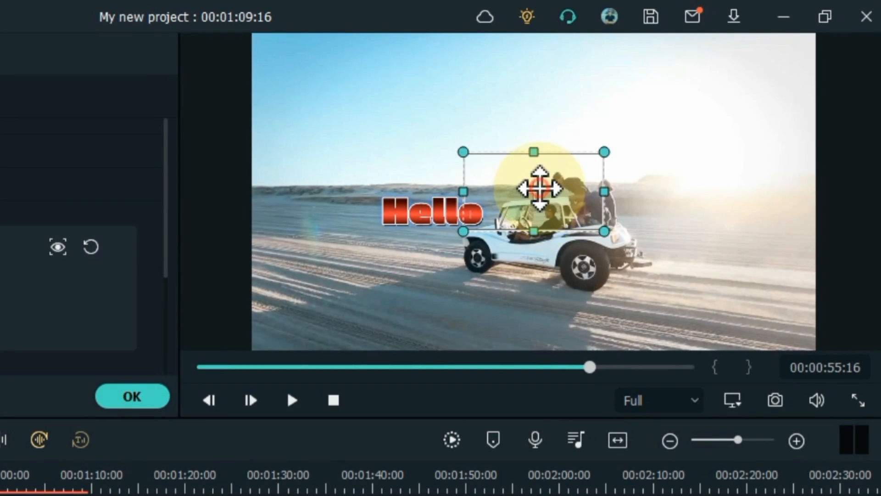
left_click_drag(516, 233, 510, 244)
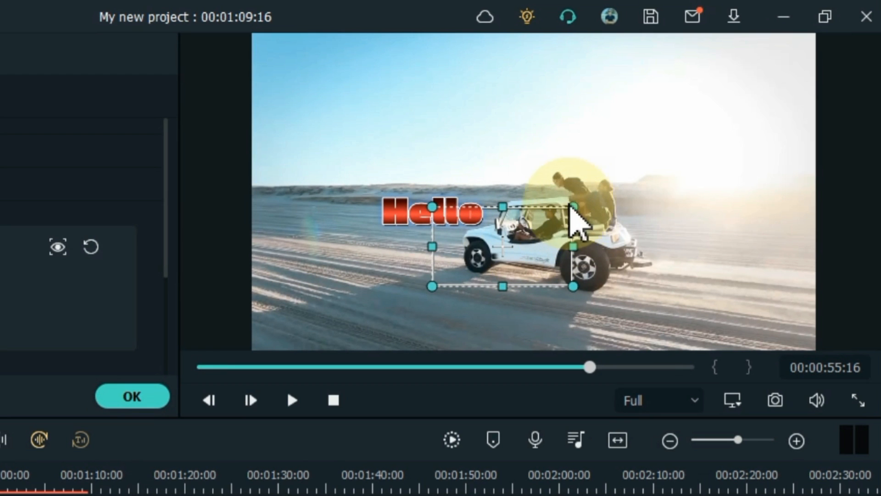
left_click_drag(436, 285, 485, 270)
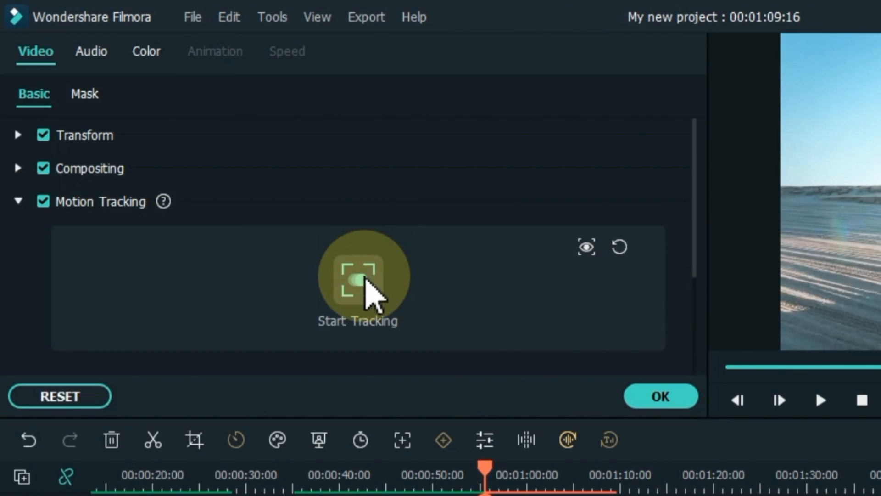
left_click(365, 277)
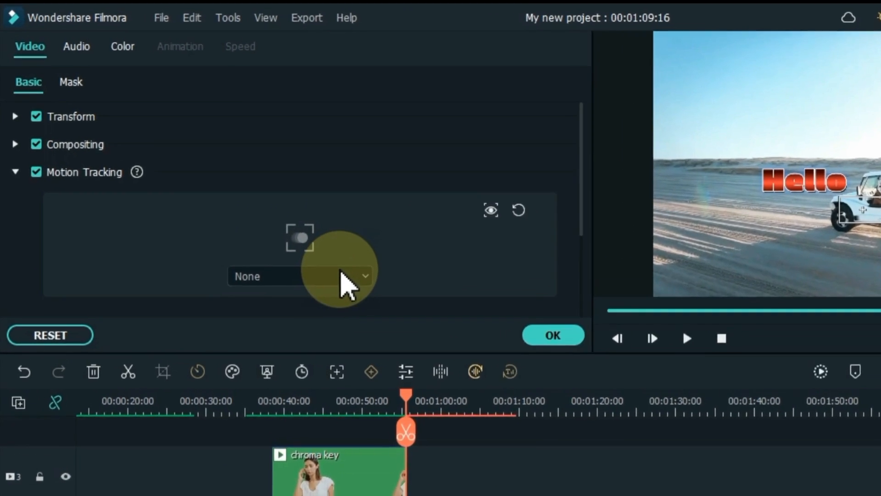
Step: Link Art Title 11 to the car's tracked motion, preview the result and apply it
left_click(255, 210)
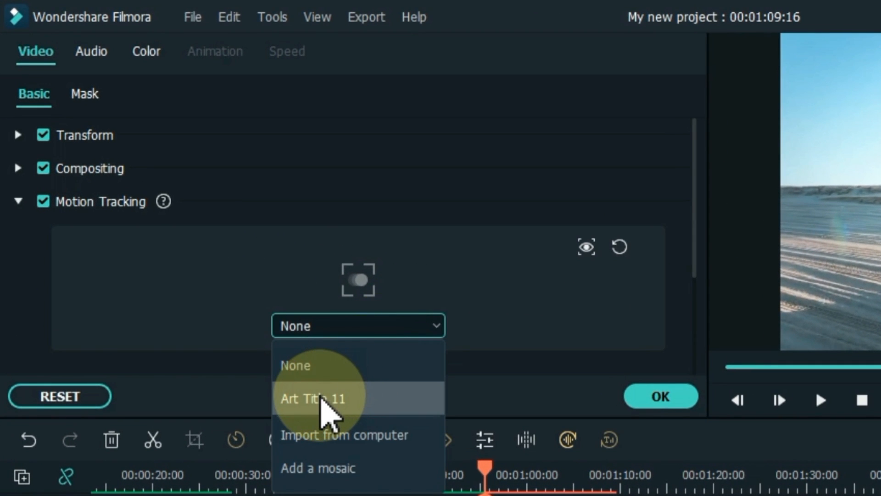
left_click(321, 399)
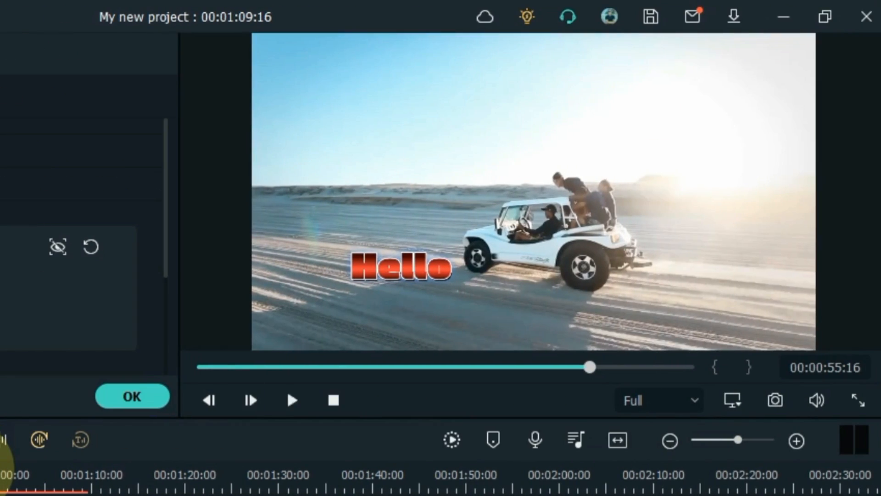
key("space")
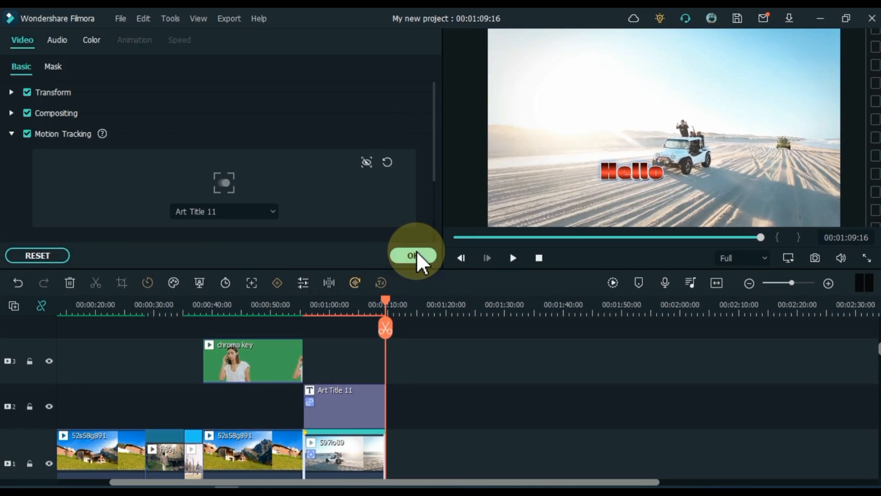
left_click(133, 396)
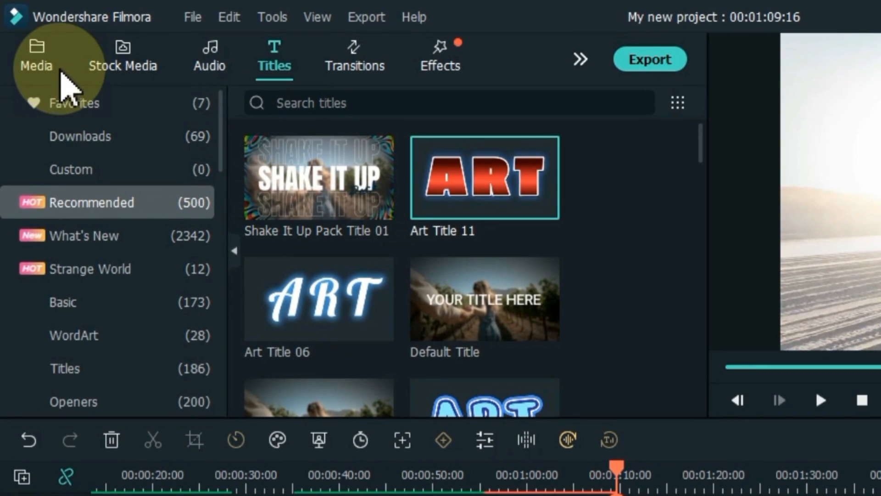
Step: Add the hrt89421 video directly after 597io89 on video track 1, preview it and return to its start
left_click(33, 46)
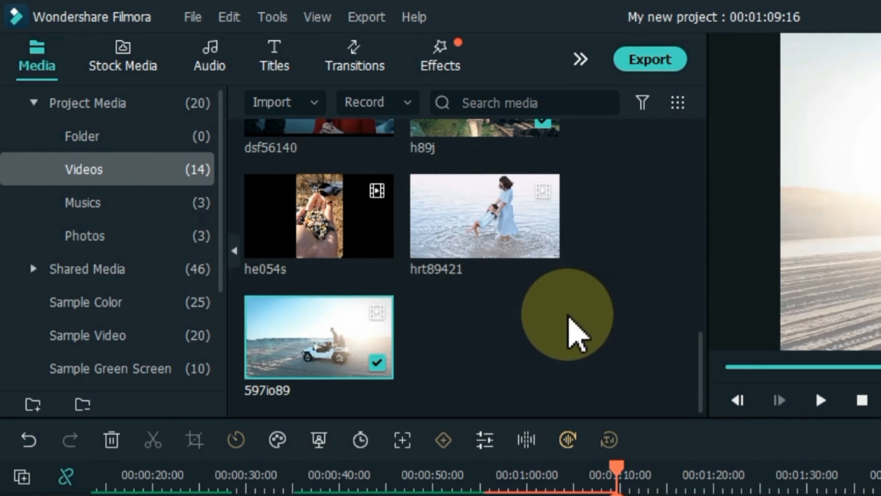
left_click_drag(464, 220, 633, 428)
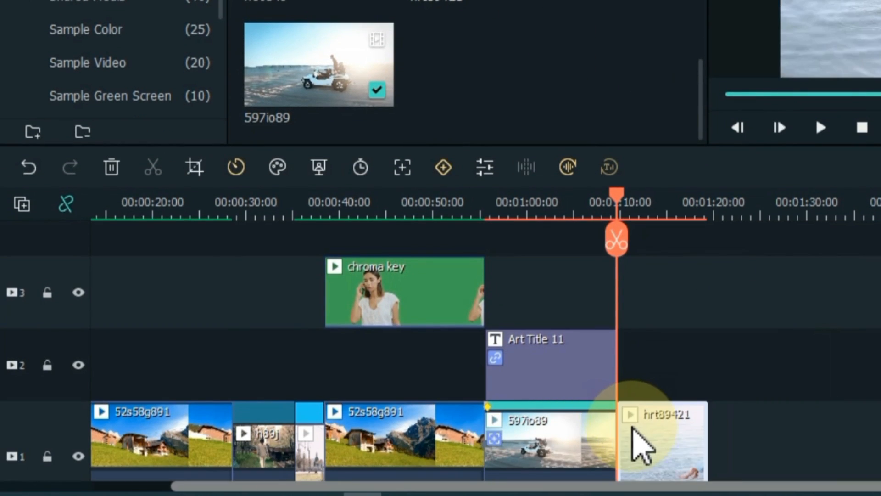
left_click(821, 127)
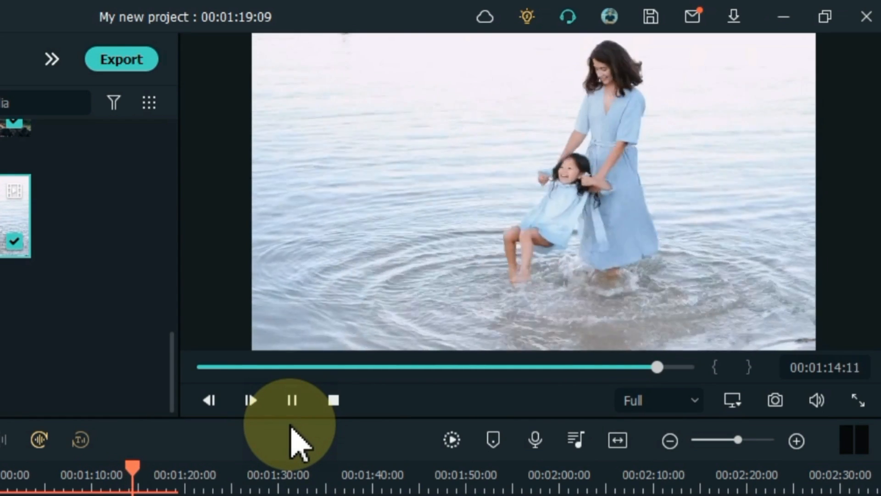
left_click(292, 402)
key("Up")
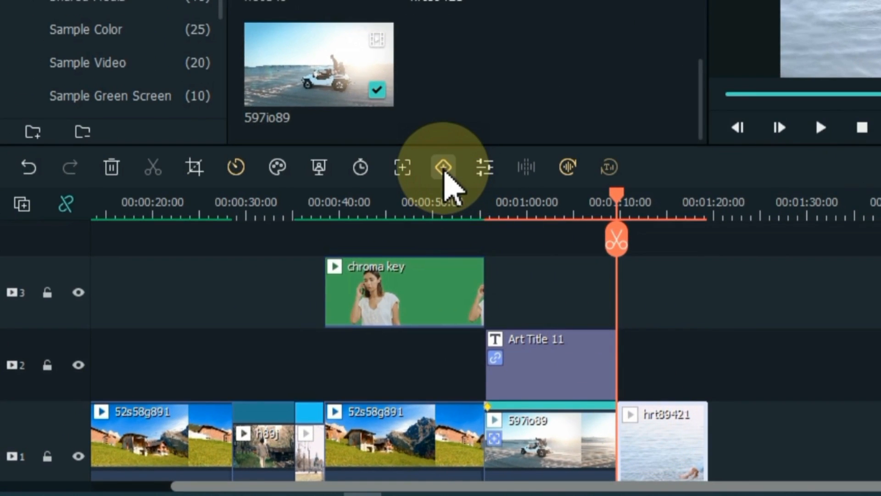
Step: Open keyframe animation for the hrt89421 clip and add a keyframe just after its start
left_click(443, 167)
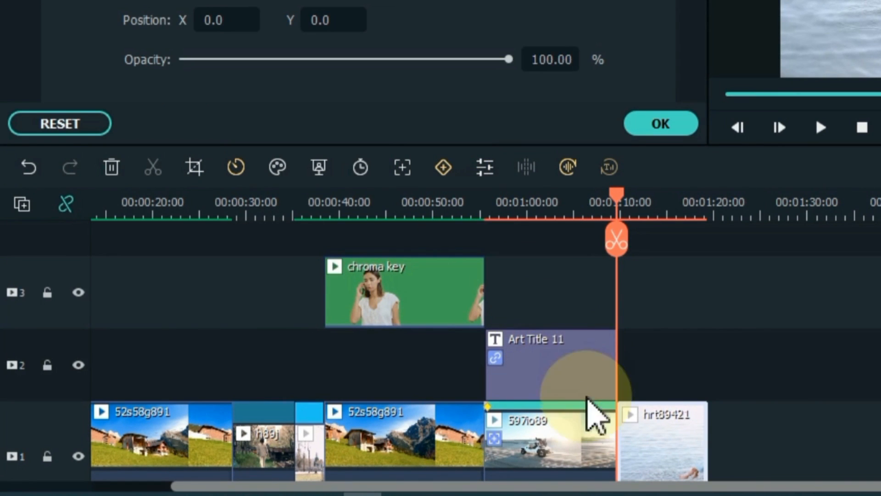
scroll(672, 397, "down", 1)
scroll(667, 381, "down", 1)
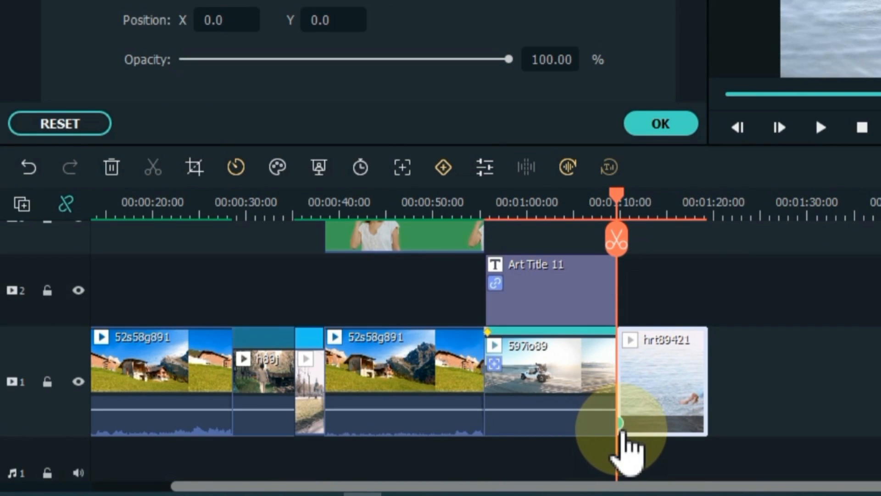
left_click_drag(675, 191, 880, 220)
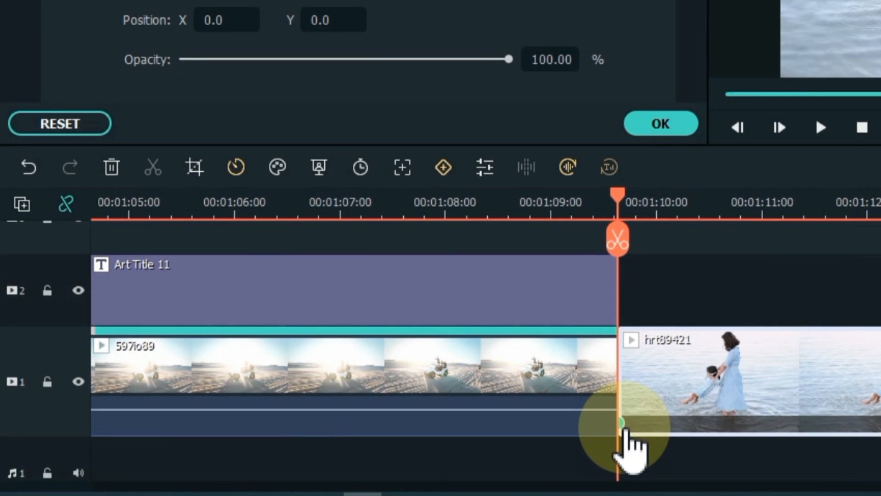
left_click(647, 423)
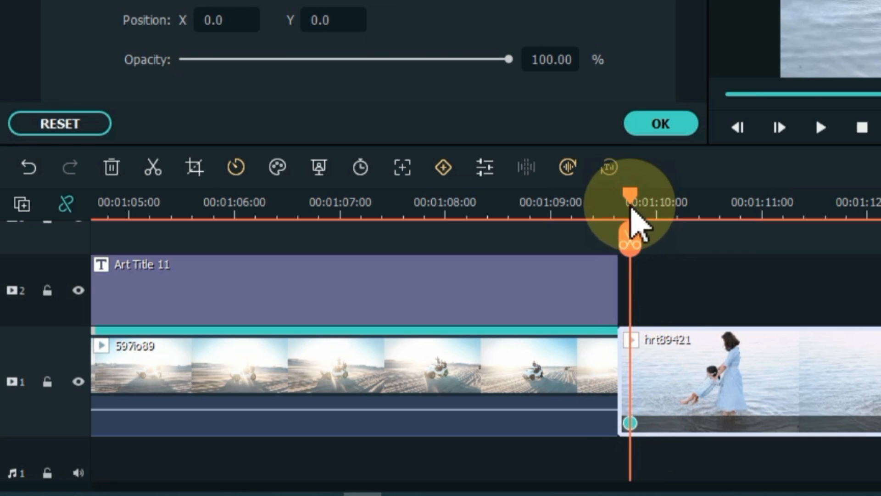
Step: At 00:01:10:21, scale hrt89421 up to 236% and shift it to X -136.7, Y -260.9
left_click_drag(653, 200, 744, 202)
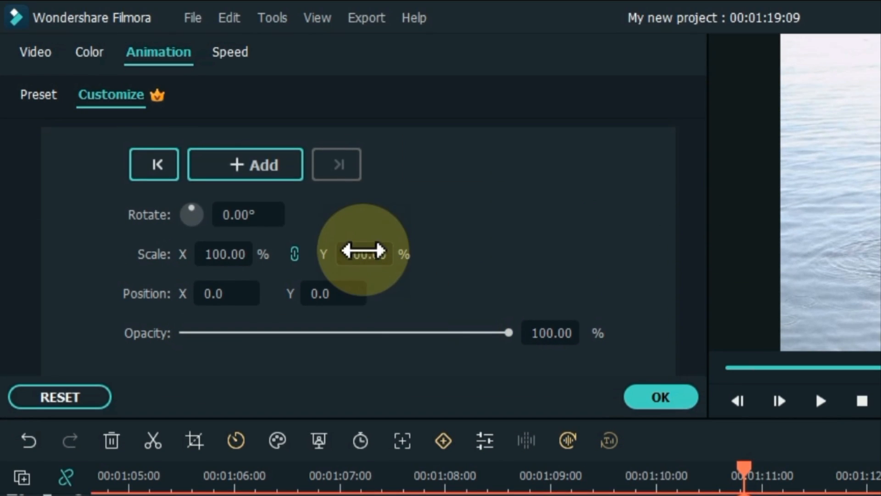
left_click_drag(364, 250, 407, 250)
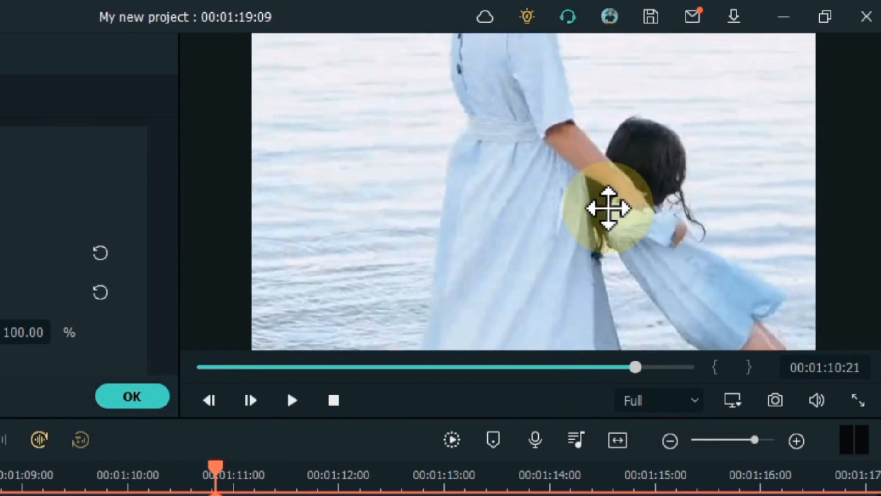
left_click_drag(609, 208, 583, 355)
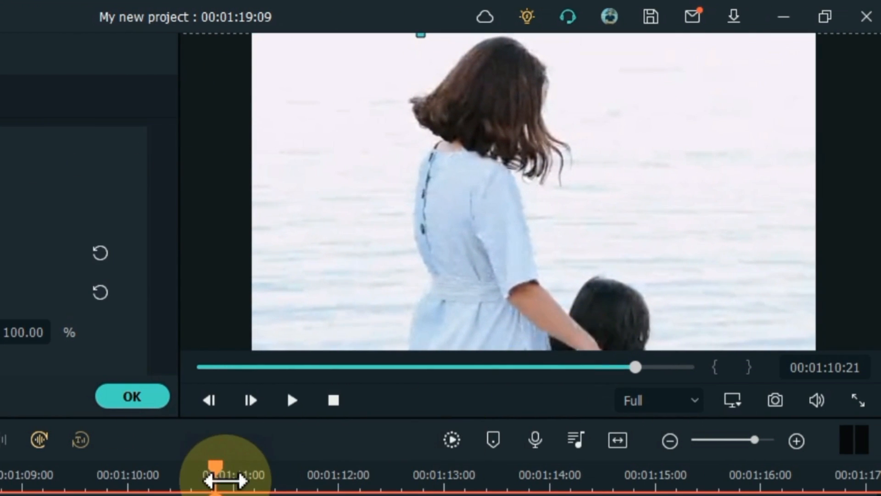
Step: Hold the zoomed framing with a keyframe at about 00:01:12:13 and move the picture up and left at 00:01:13:11
key("space")
key("space")
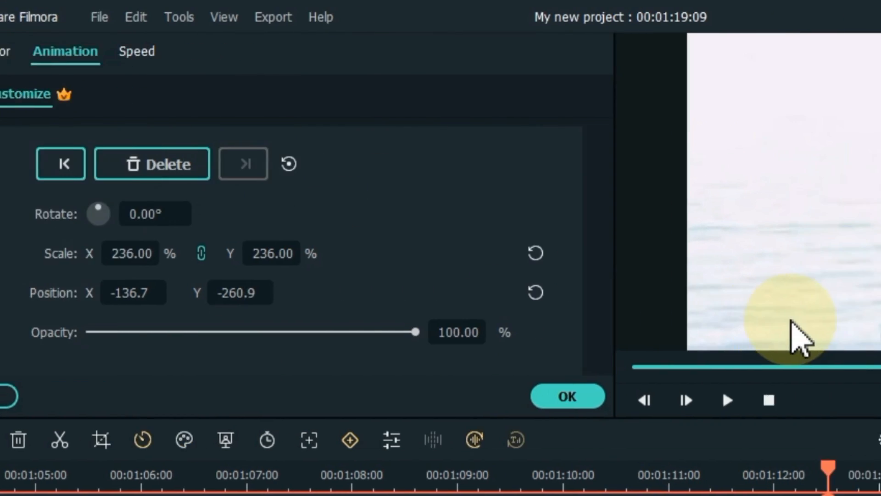
key("space")
key("space")
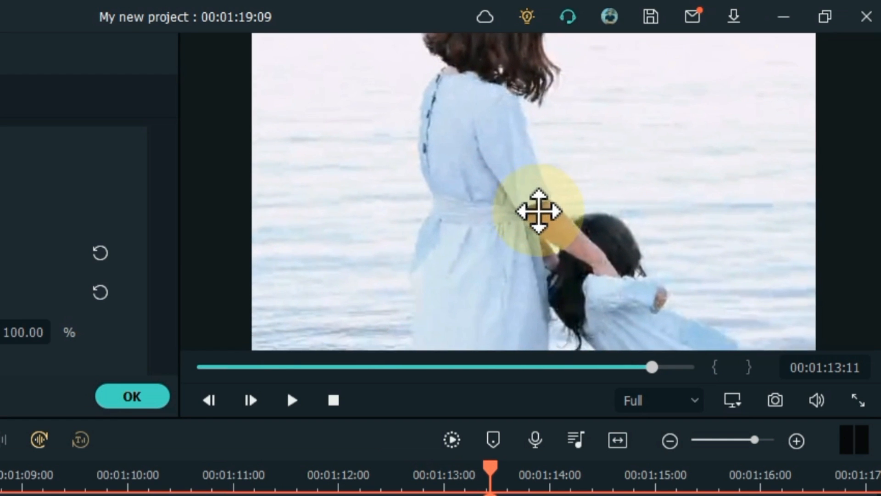
left_click_drag(539, 212, 496, 167)
Step: At 00:01:15:04, reduce the scale of hrt89421 to 99% and position it at X -3.4, Y 1.9
key("space")
key("space")
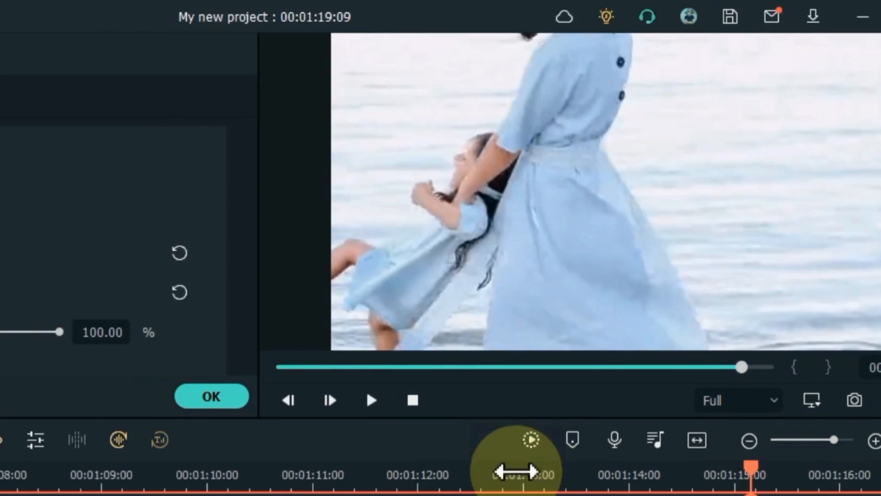
left_click_drag(371, 256, 274, 247)
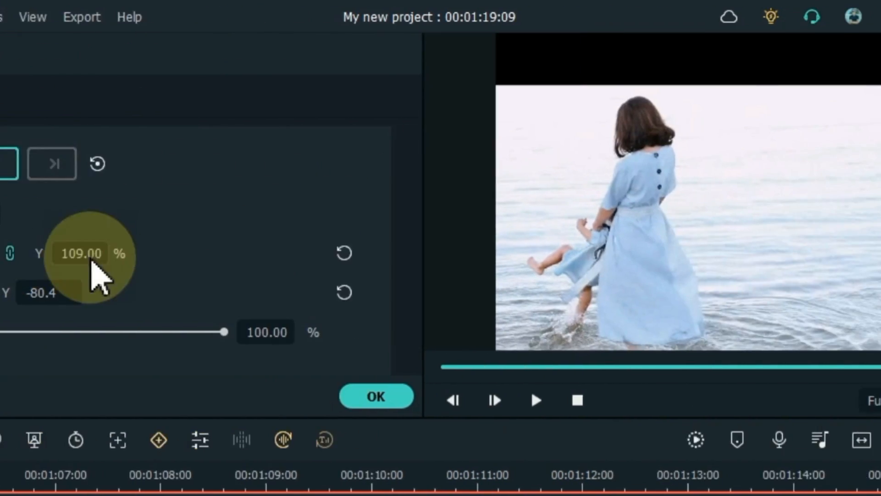
left_click_drag(652, 260, 829, 196)
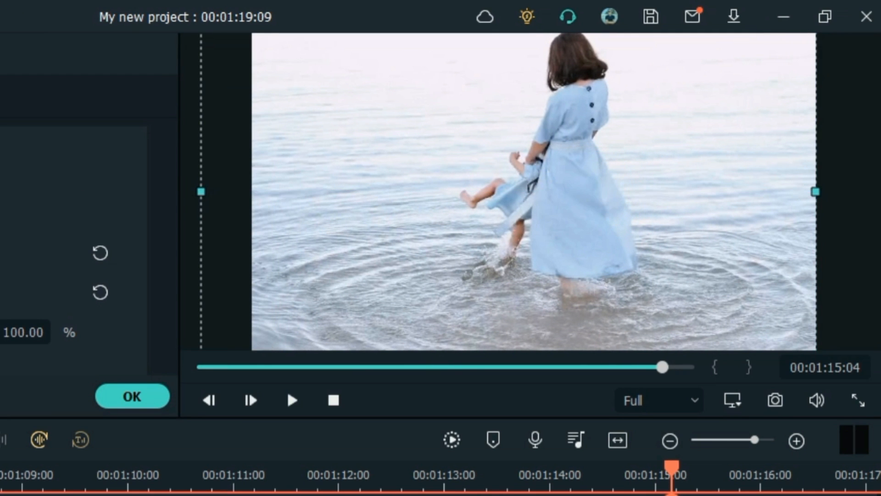
left_click_drag(474, 256, 498, 254)
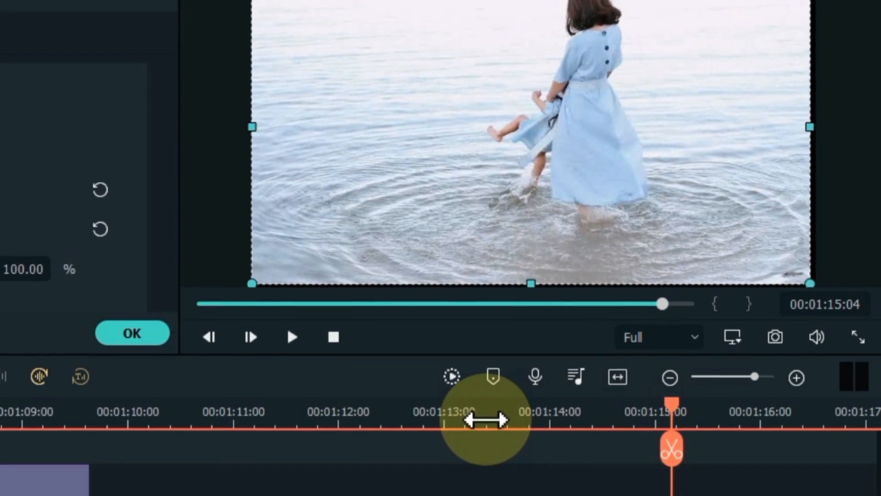
Step: Add another keyframe to hrt89421 at 00:01:16:11, keeping the same framing
left_click(487, 484)
key("space")
key("space")
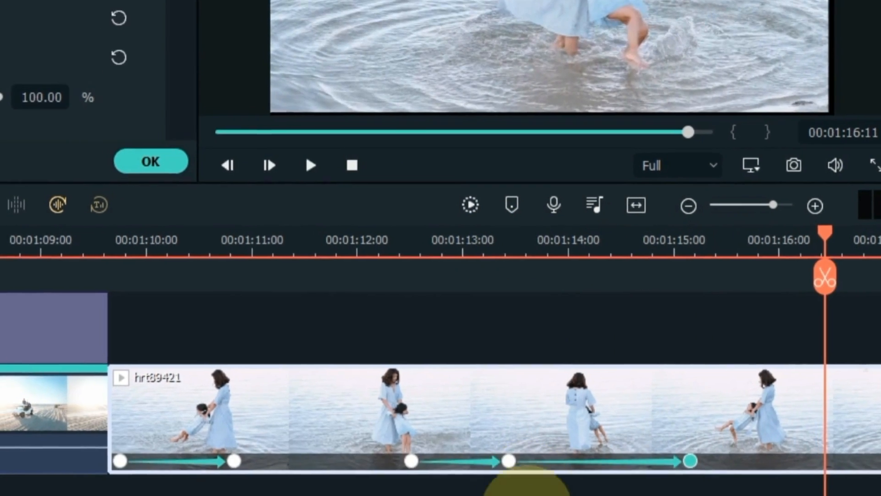
left_click_drag(568, 487, 611, 495)
left_click(155, 113)
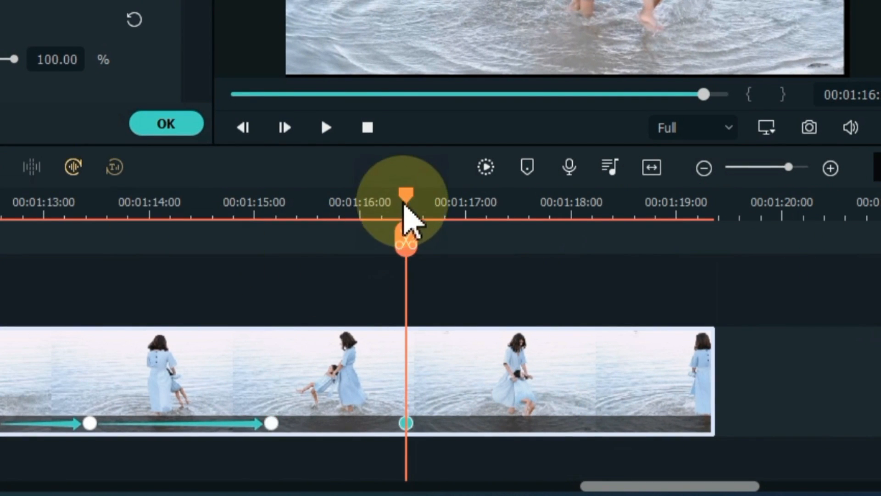
Step: Keyframe the clip's opacity to 0% at about 00:01:17:03 and back to 100% at about 00:01:17:17, and preview the ending
left_click_drag(405, 203, 478, 203)
left_click_drag(126, 283, 94, 283)
left_click_drag(539, 228, 598, 226)
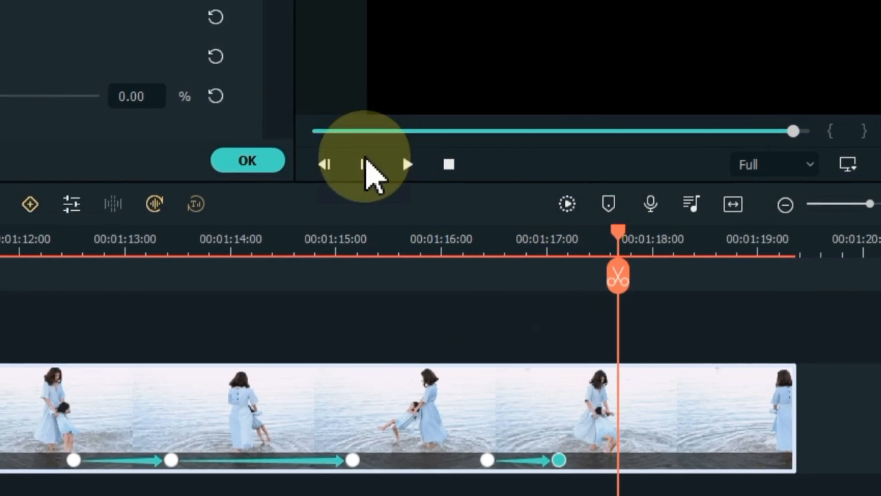
left_click_drag(22, 84, 74, 86)
left_click(584, 347)
key("space")
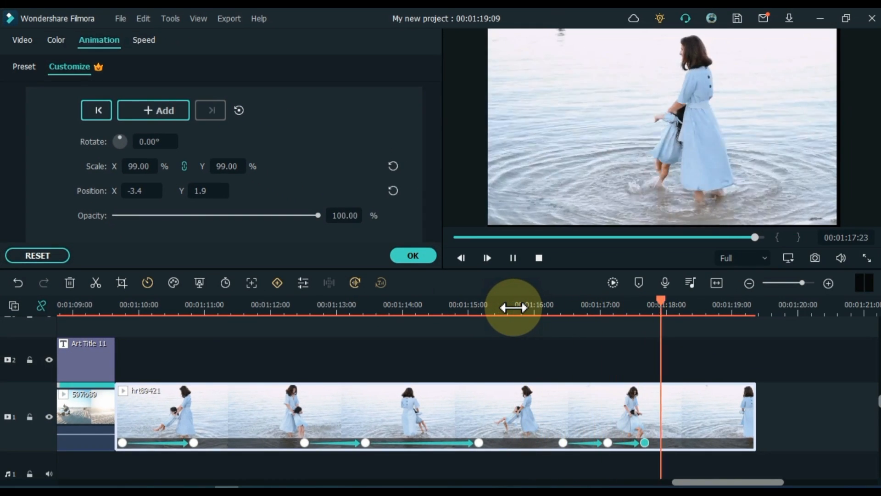
key("space")
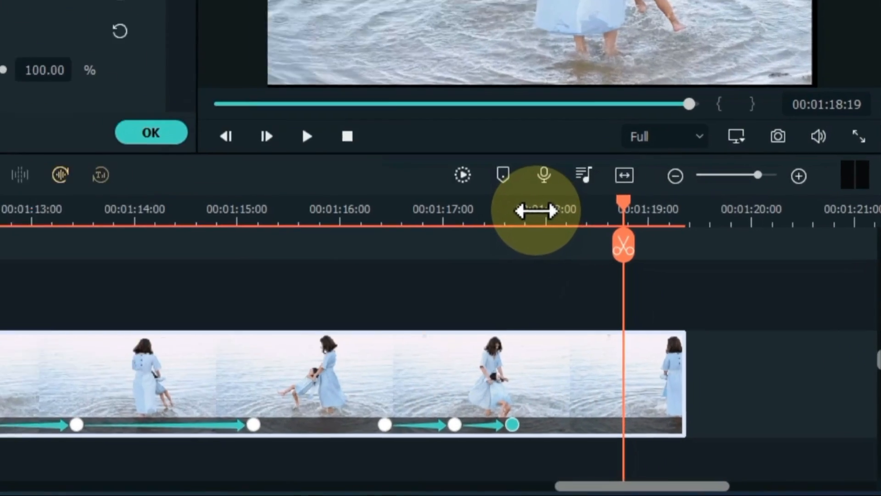
Step: Split hrt89421 at 00:01:17:22 and open the settings of its last part
left_click(661, 308)
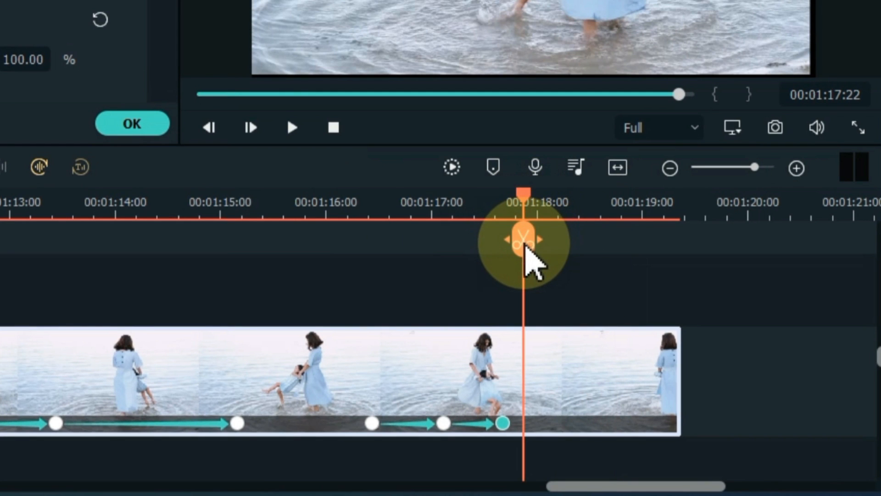
left_click(524, 240)
double_click(554, 373)
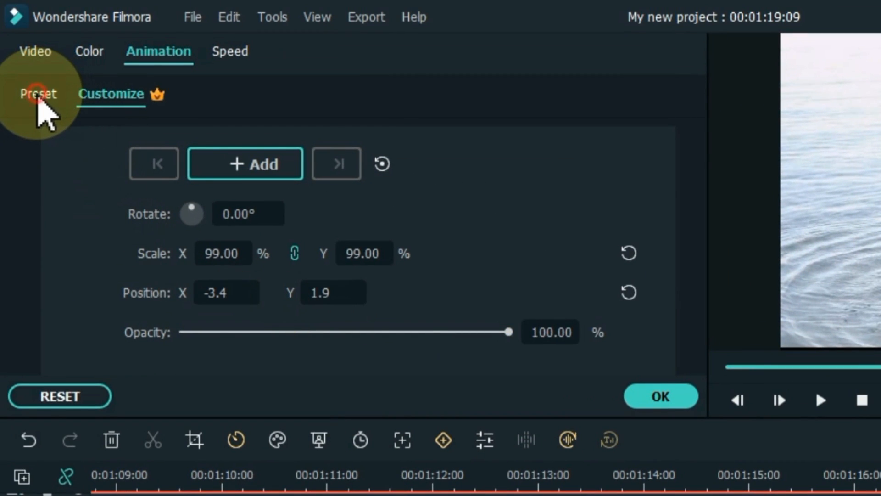
Step: Apply the Slide Right preset animation to the last part of hrt89421
left_click(38, 94)
left_click(138, 234)
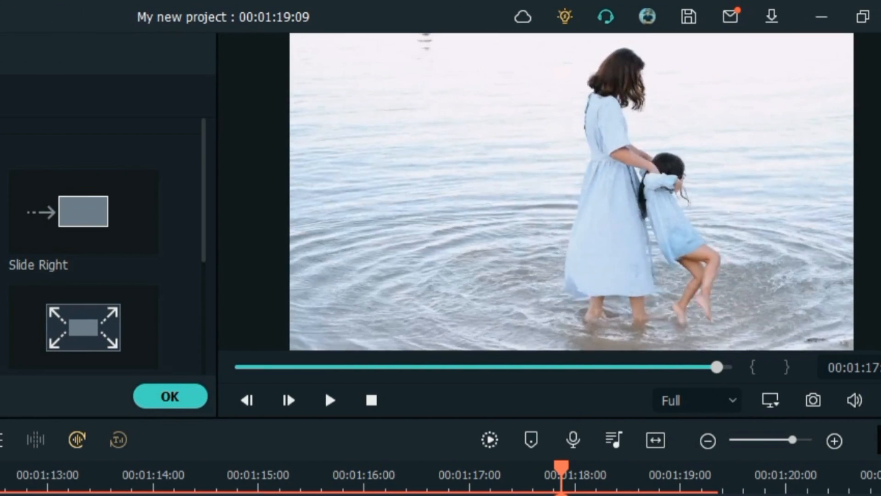
left_click(80, 222)
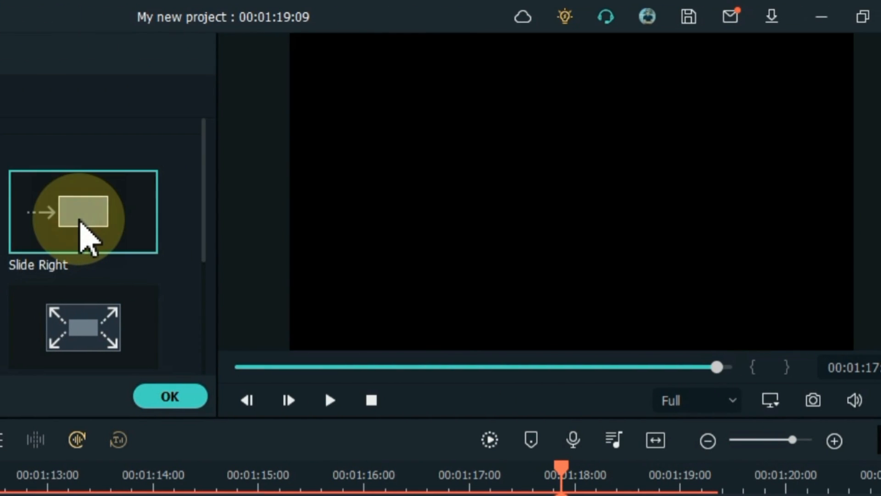
Step: Try the Zoom In, Slide Up and Vortex In preset animations on the last part of hrt89421 and preview the result
left_click(68, 316)
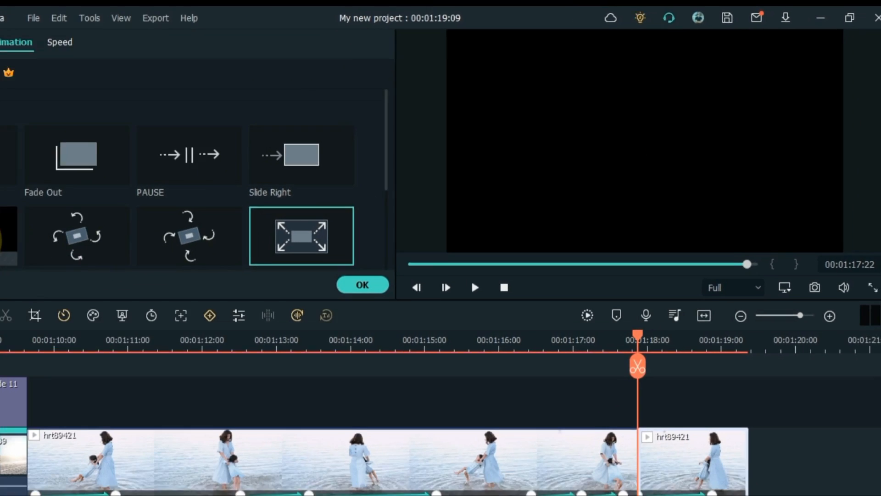
double_click(64, 217)
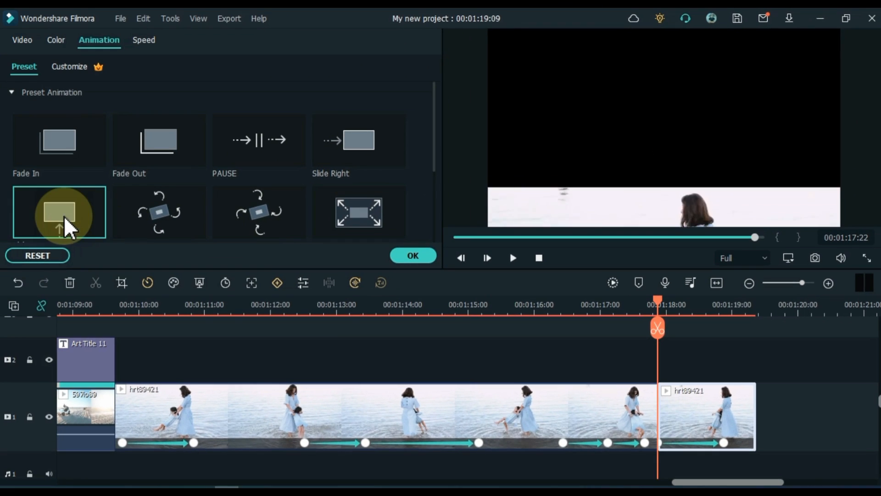
double_click(146, 220)
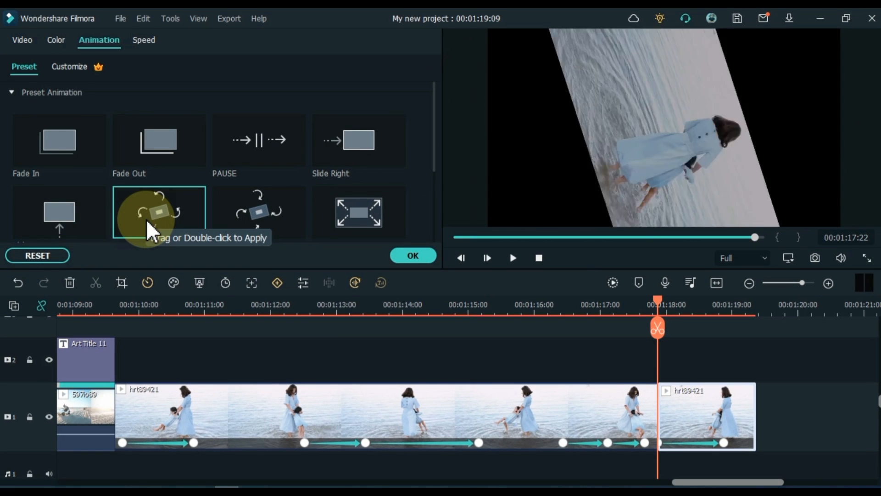
scroll(165, 221, "down", 3)
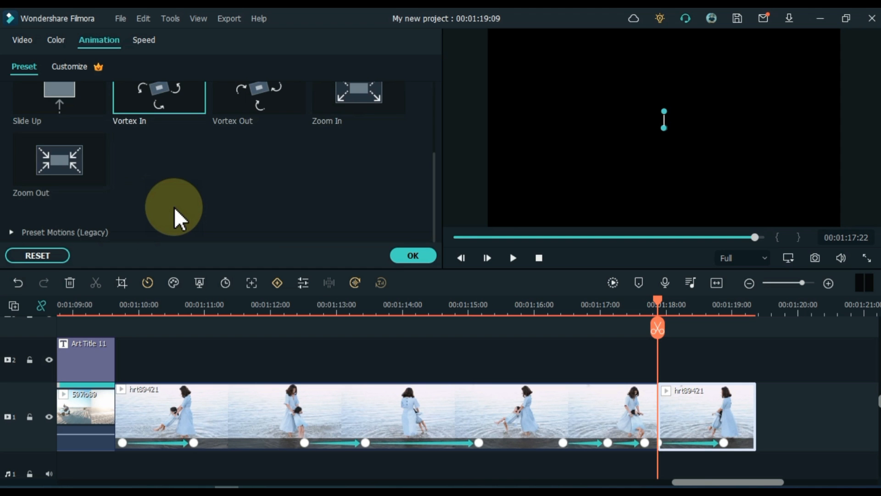
left_click(636, 313)
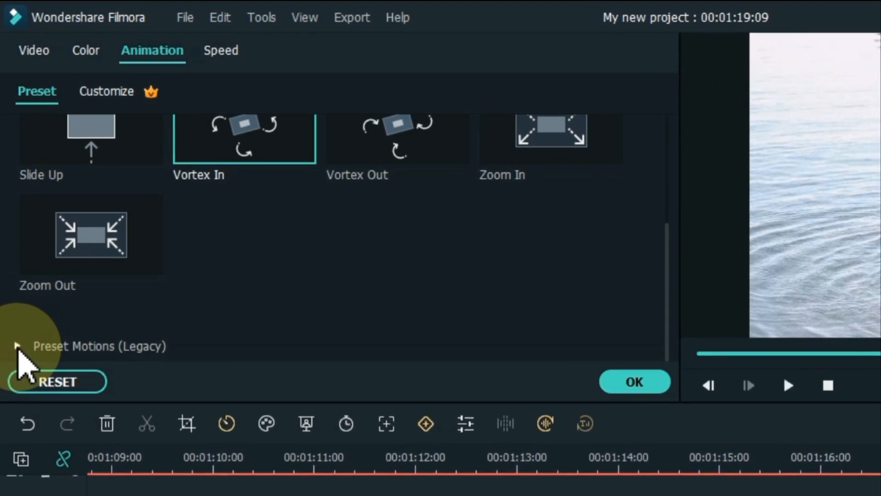
Step: Browse the legacy preset motions and apply Bounce to zoom in 2 to the last part of hrt89421
left_click(12, 232)
scroll(147, 329, "down", 5)
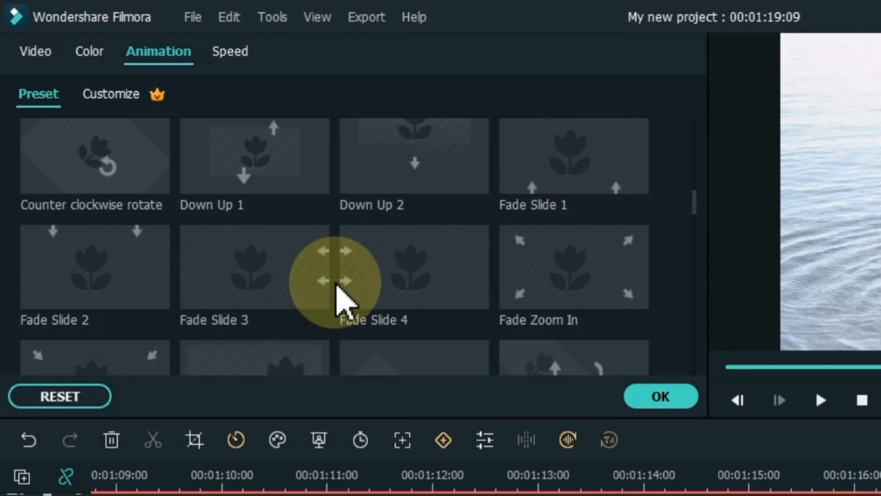
scroll(385, 293, "up", 5)
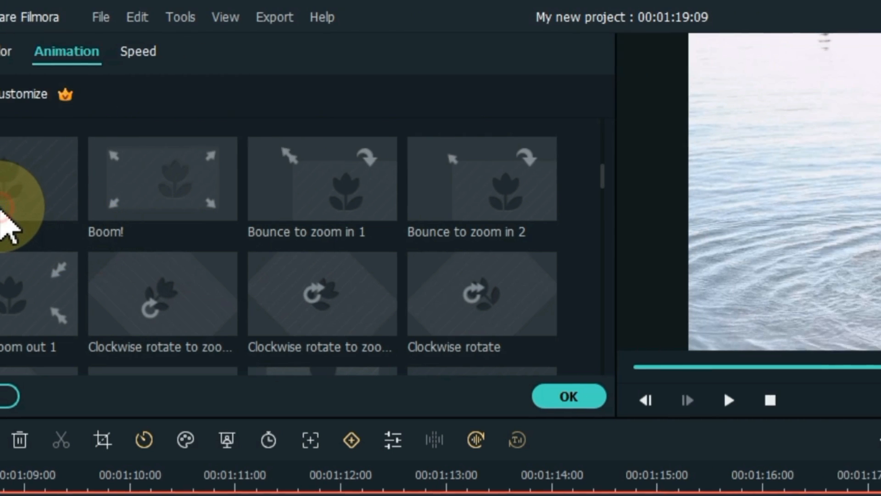
double_click(1, 209)
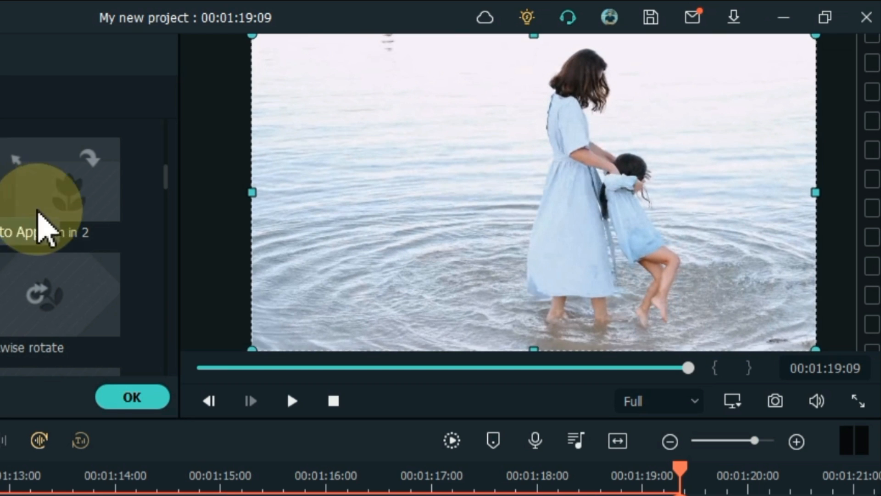
double_click(47, 210)
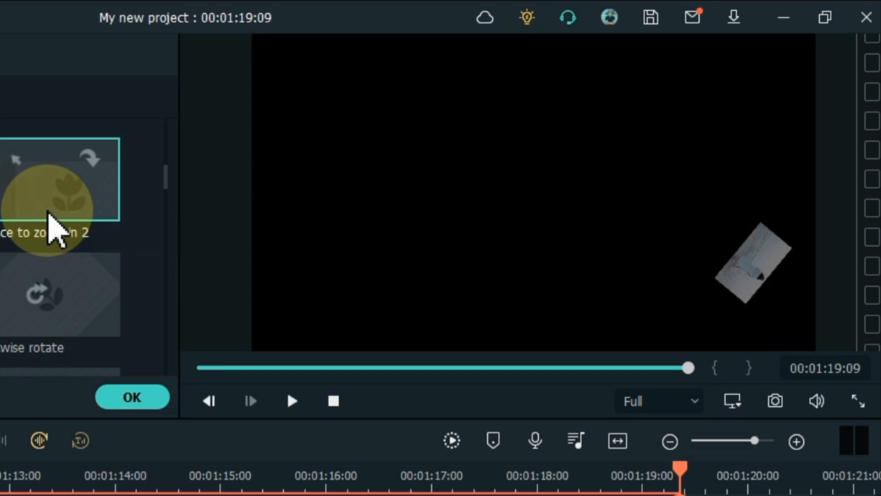
scroll(59, 248, "down", 5)
scroll(342, 250, "up", 8)
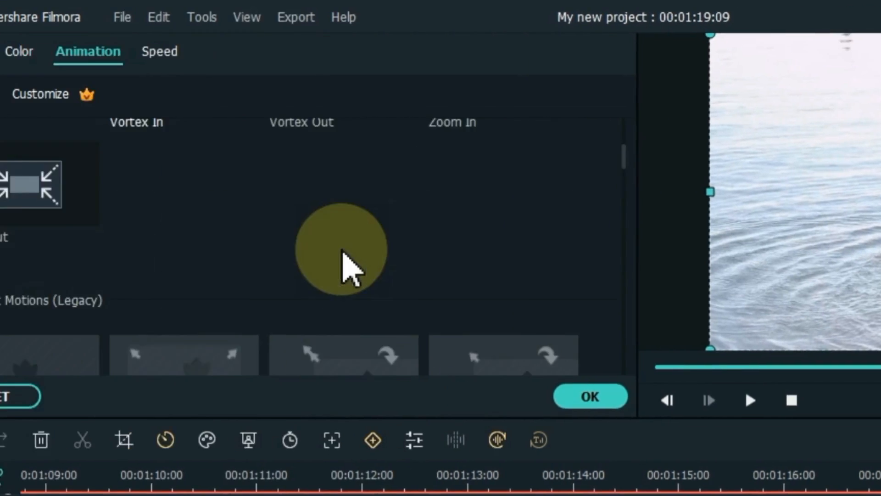
Step: Apply the Zoom Out preset animation to the last part of hrt89421, confirm the settings and preview the clip
scroll(349, 264, "up", 5)
scroll(63, 206, "down", 5)
left_click(32, 208)
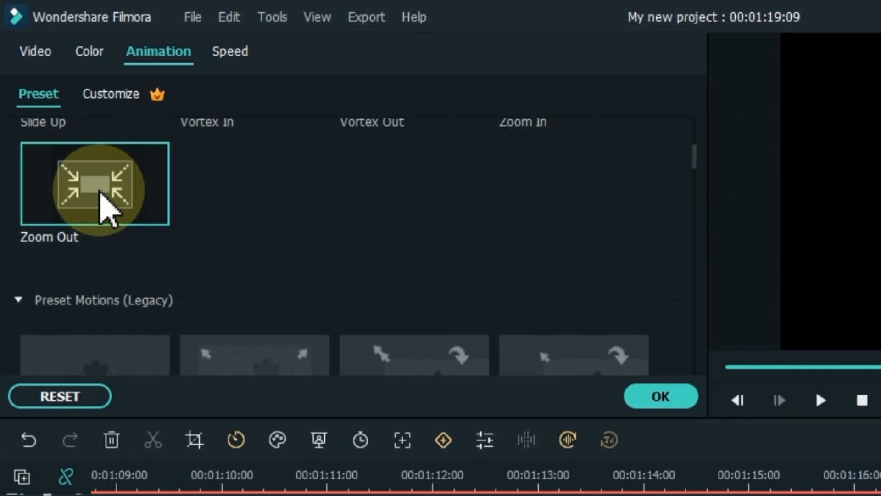
left_click(657, 402)
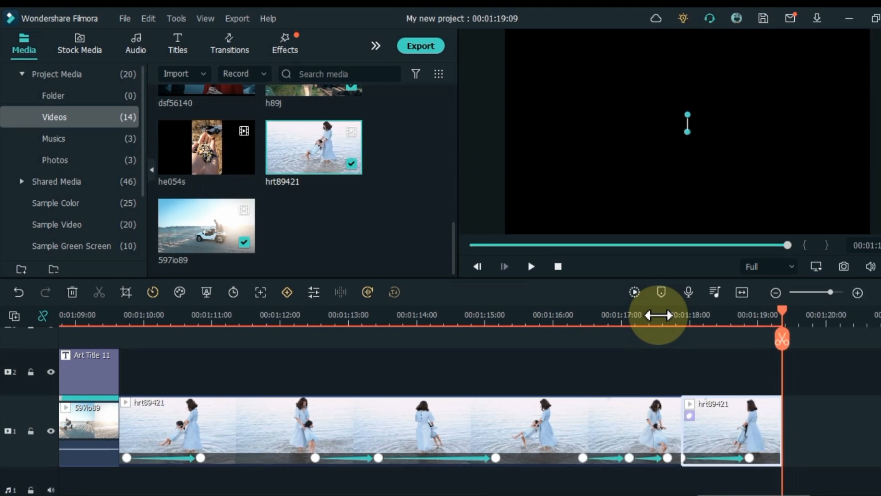
left_click(660, 315)
key("space")
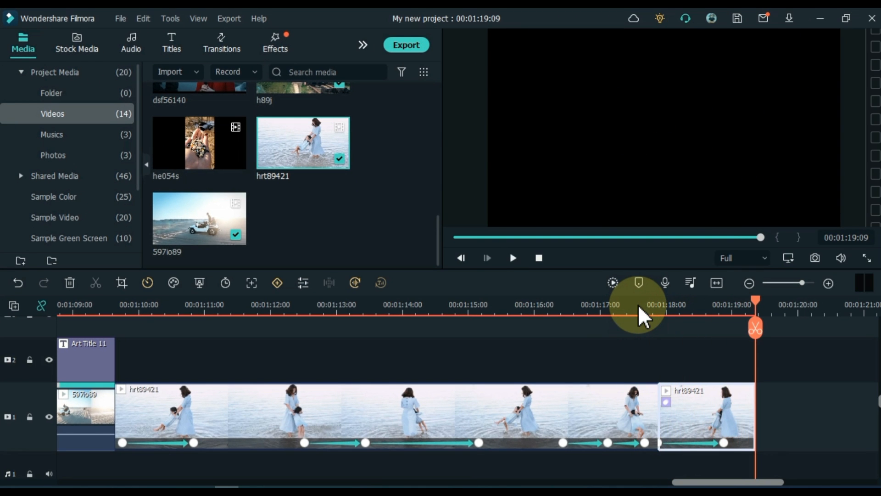
Step: Fit the whole project in the timeline and place the downloaded Default Title right after the last part of hrt89421
left_click(717, 282)
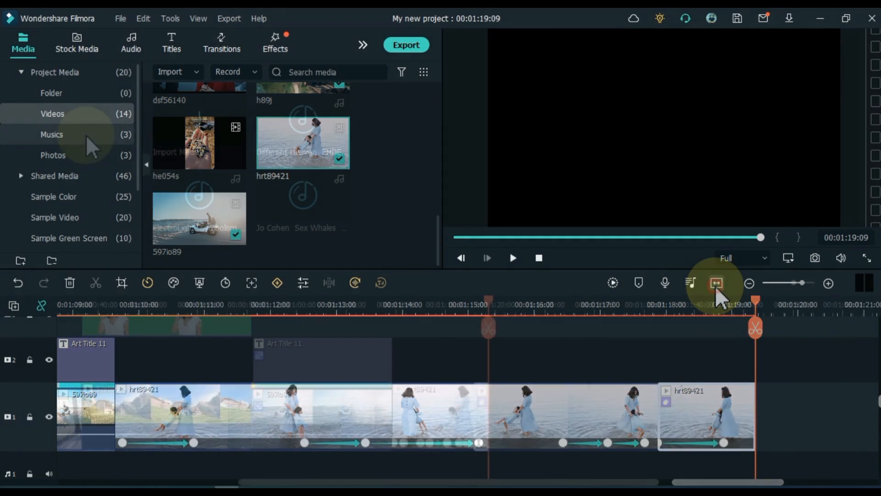
left_click(180, 48)
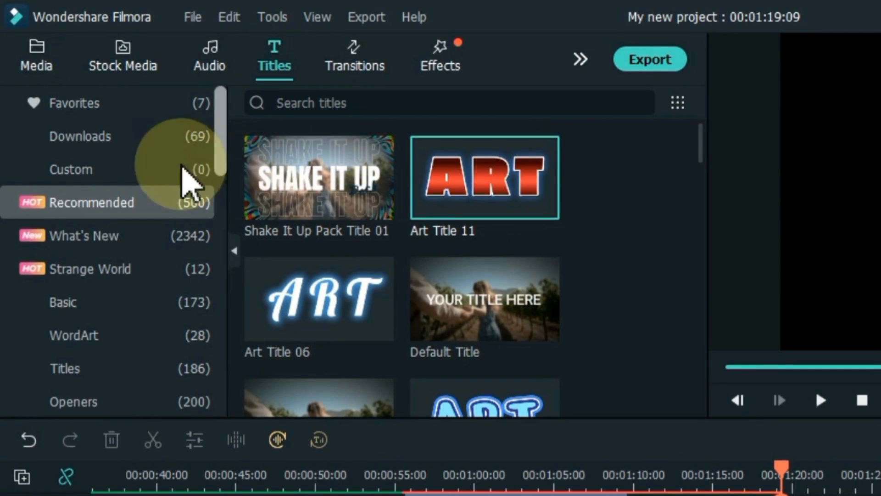
left_click(109, 137)
scroll(396, 238, "down", 5)
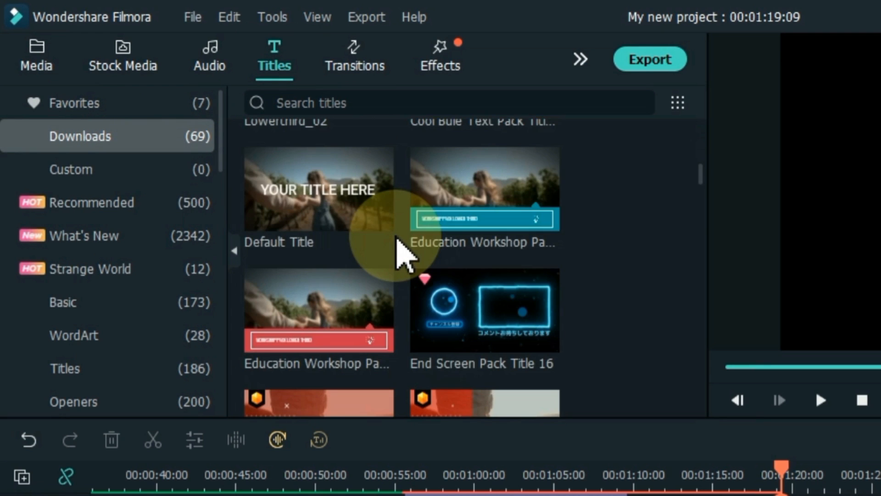
left_click_drag(326, 206, 799, 495)
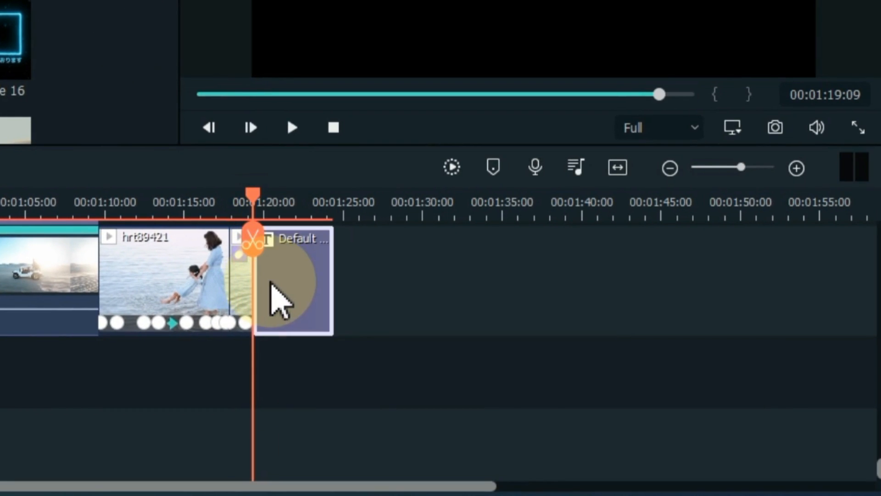
Step: Change the text of the new Default Title to "Salih Tutorials" and confirm it
double_click(272, 286)
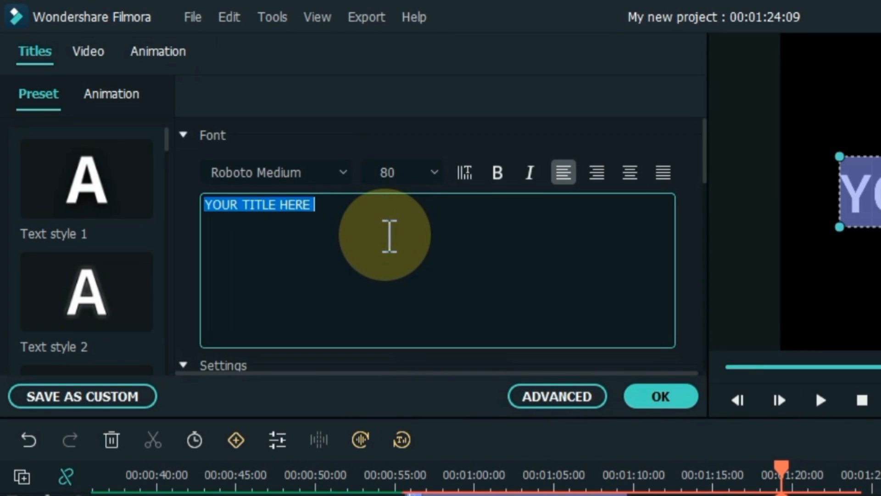
type("Salih Tutorials")
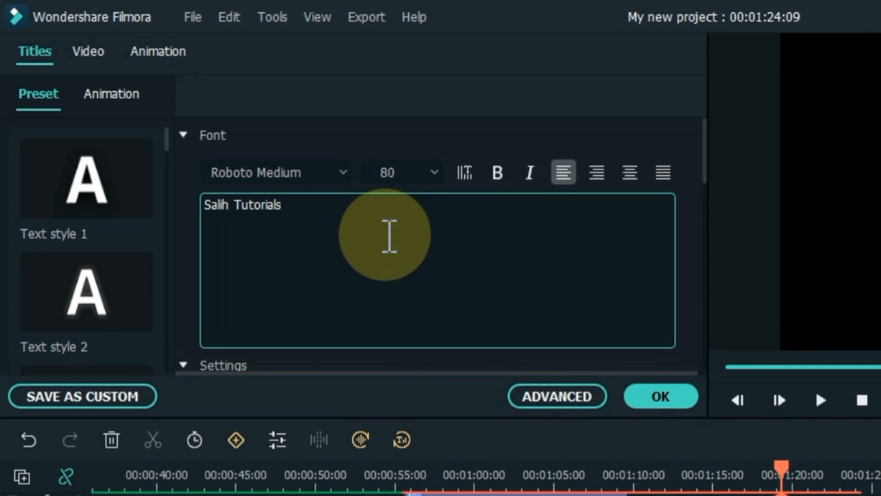
left_click(663, 396)
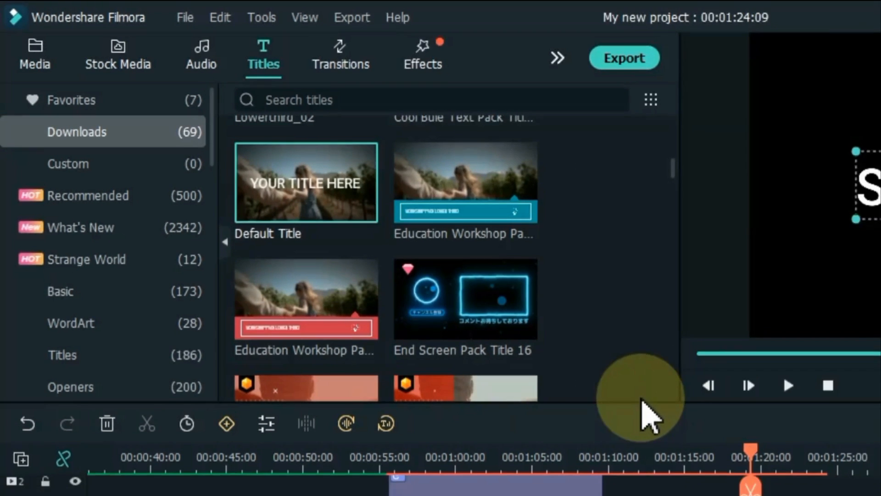
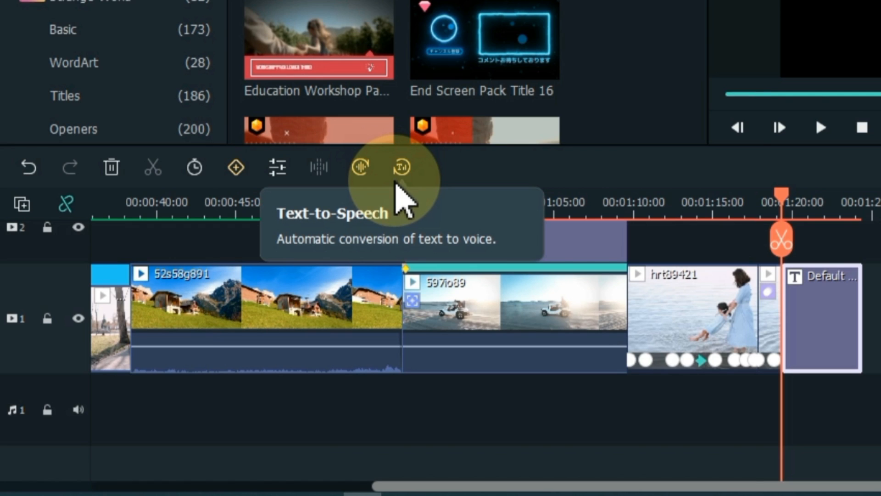
Step: Open Text-to-Speech for the title, try English (UK) and Spanish (Spain), and set the language to English (US)
left_click(402, 168)
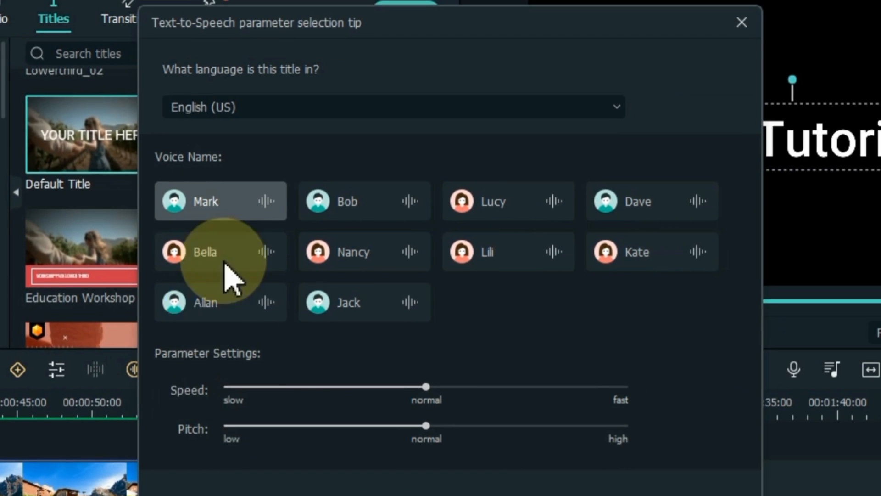
left_click(273, 114)
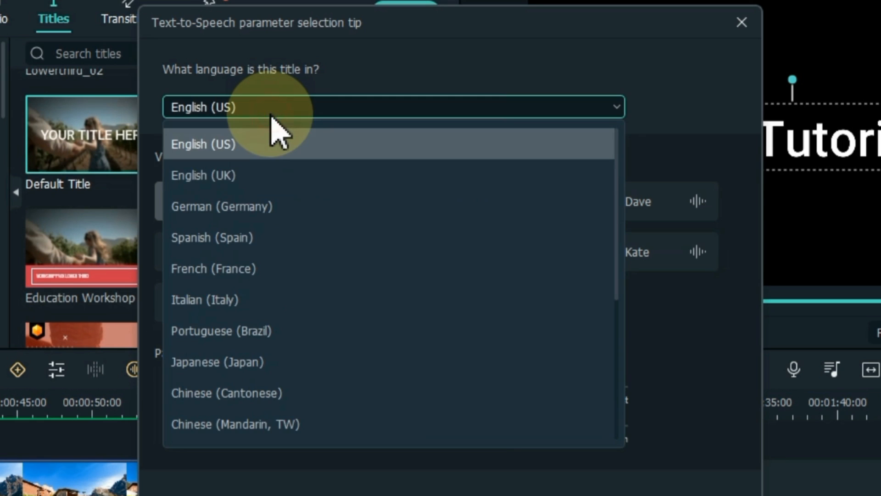
left_click(271, 174)
left_click(270, 112)
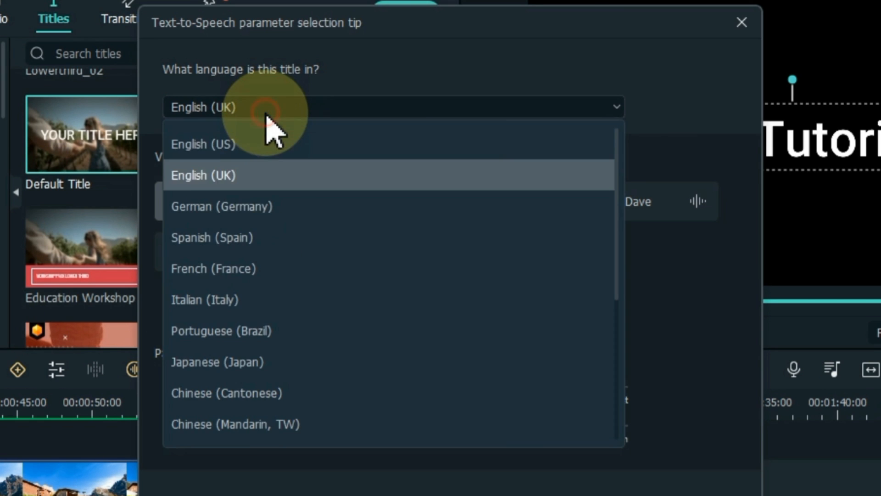
left_click(261, 237)
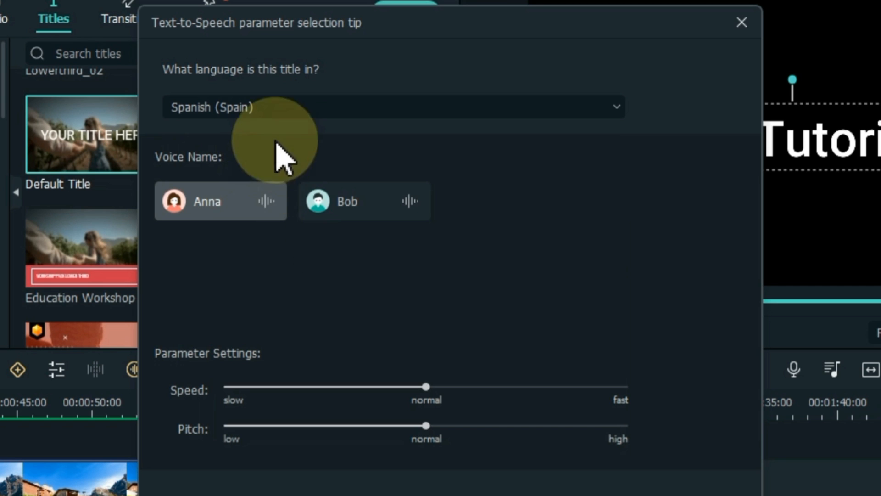
left_click(296, 103)
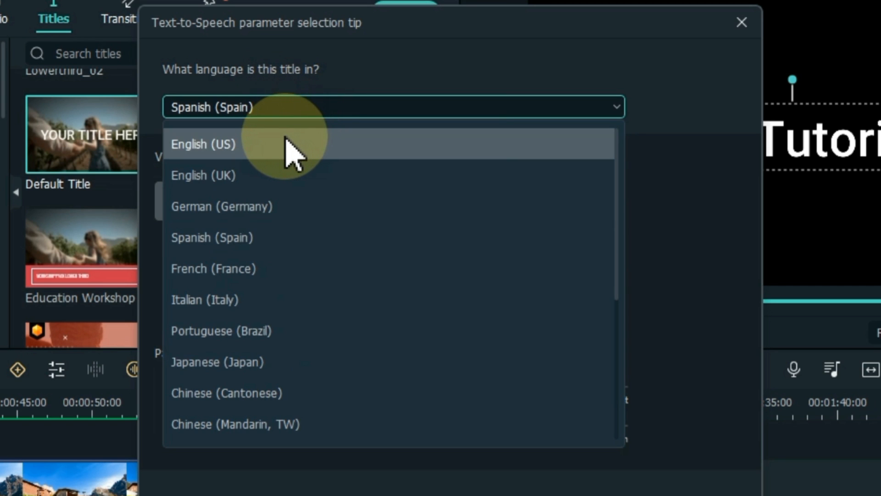
scroll(285, 271, "down", 3)
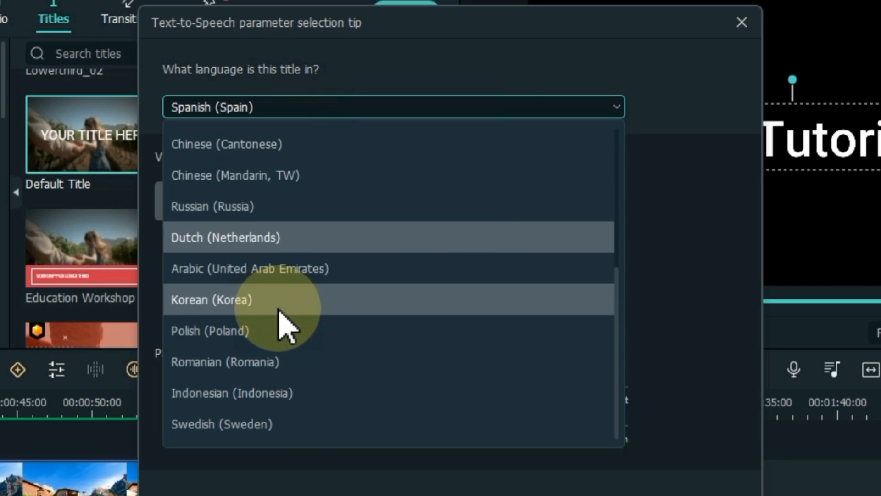
scroll(277, 332, "up", 3)
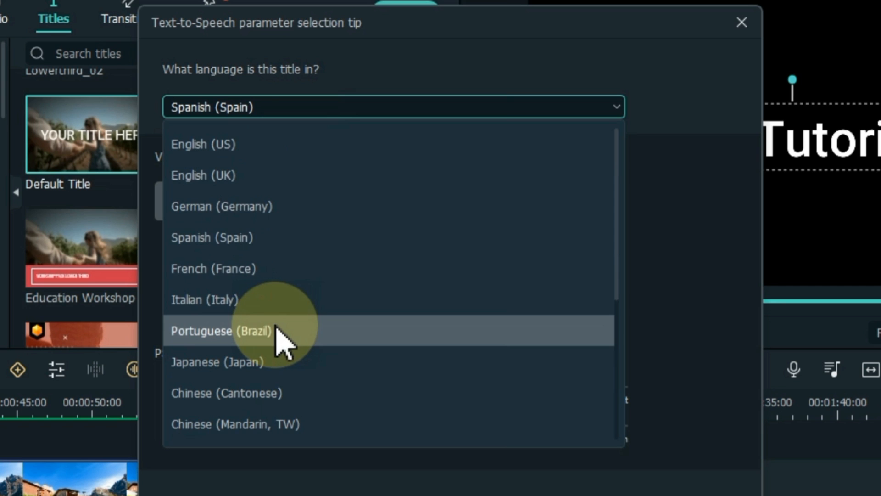
left_click(265, 146)
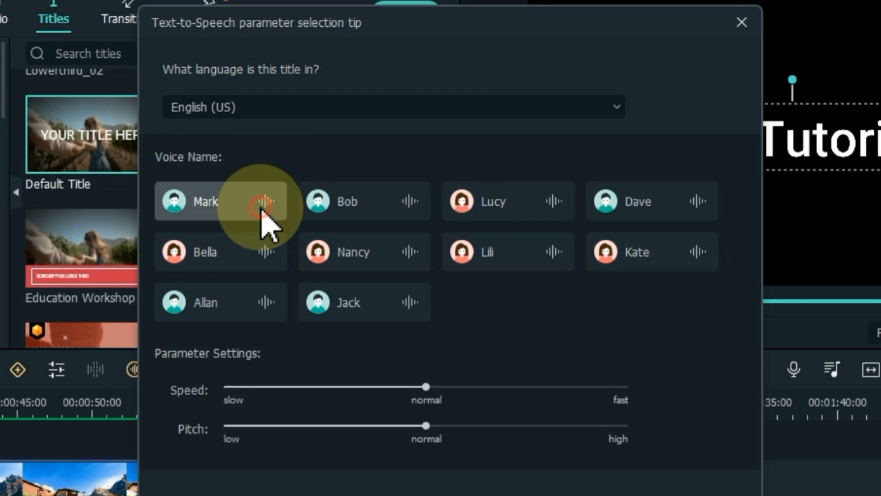
Step: Try the Bob, Lucy and Nancy voices, choose Bella, and raise the speech speed to about midway between normal and fast
left_click(365, 218)
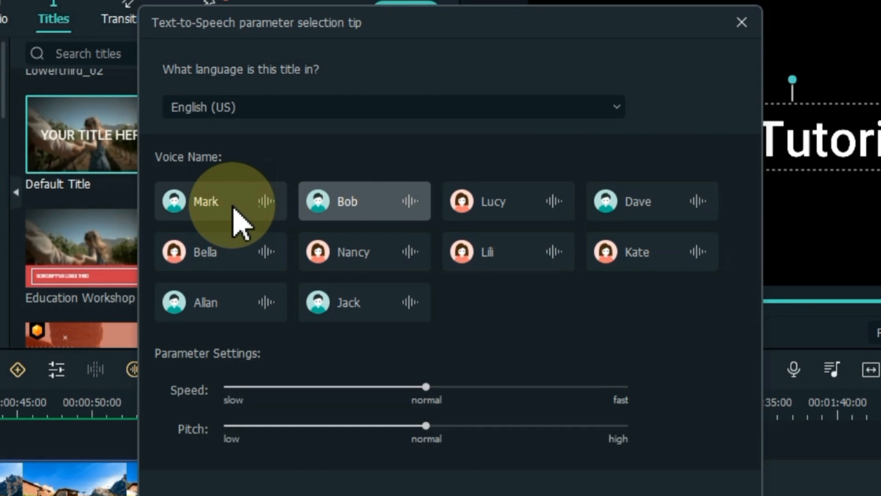
left_click(411, 203)
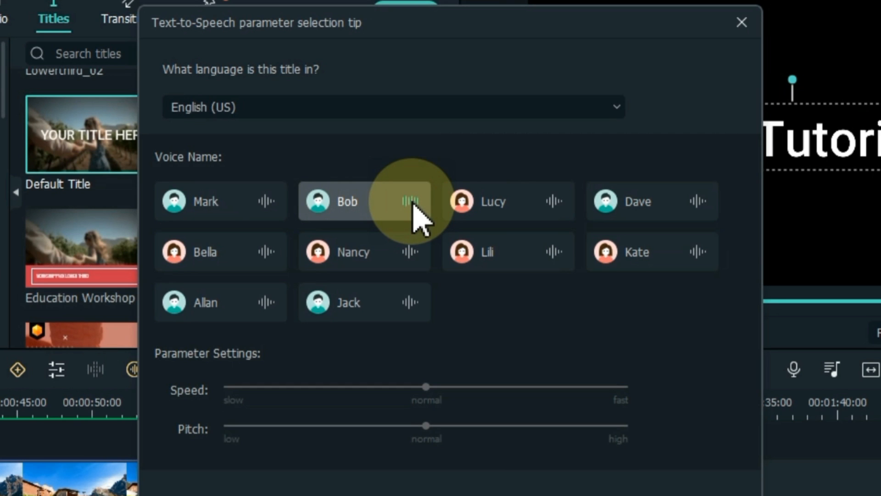
left_click(494, 204)
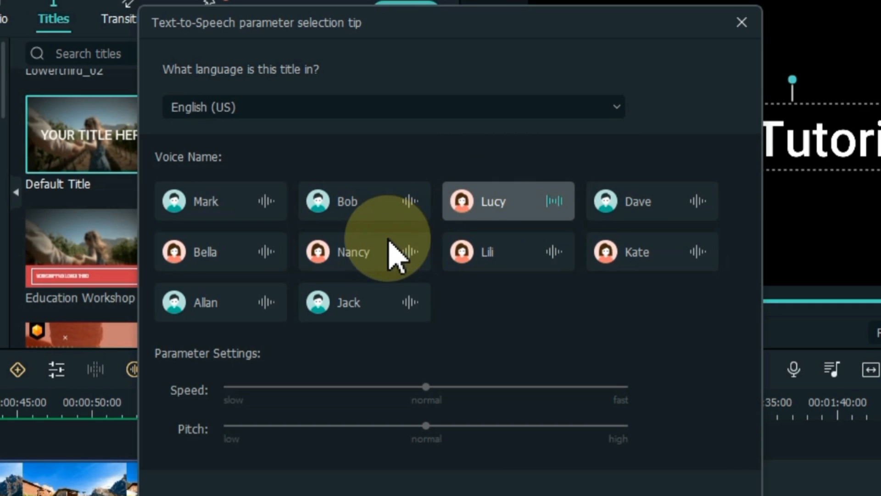
left_click(357, 250)
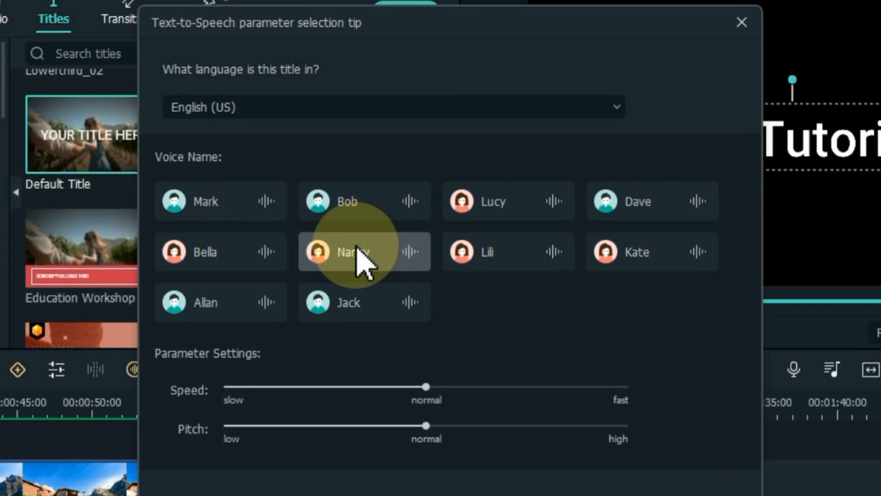
left_click(214, 252)
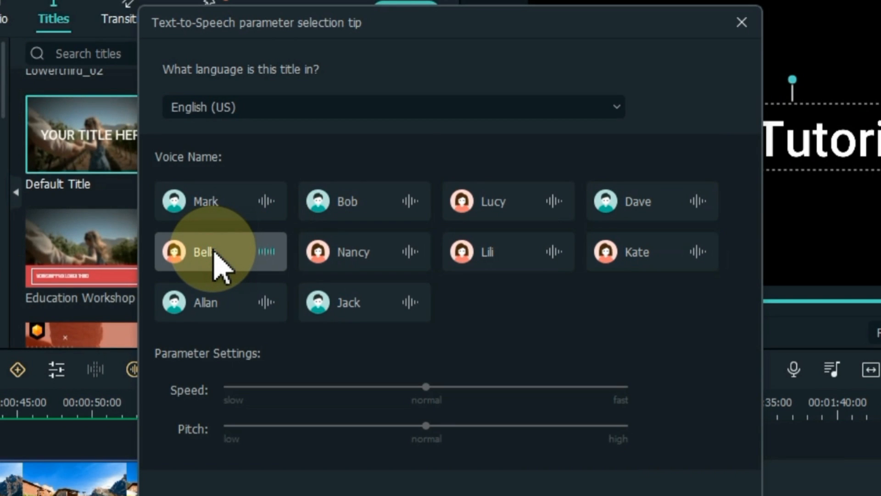
left_click_drag(426, 387, 513, 391)
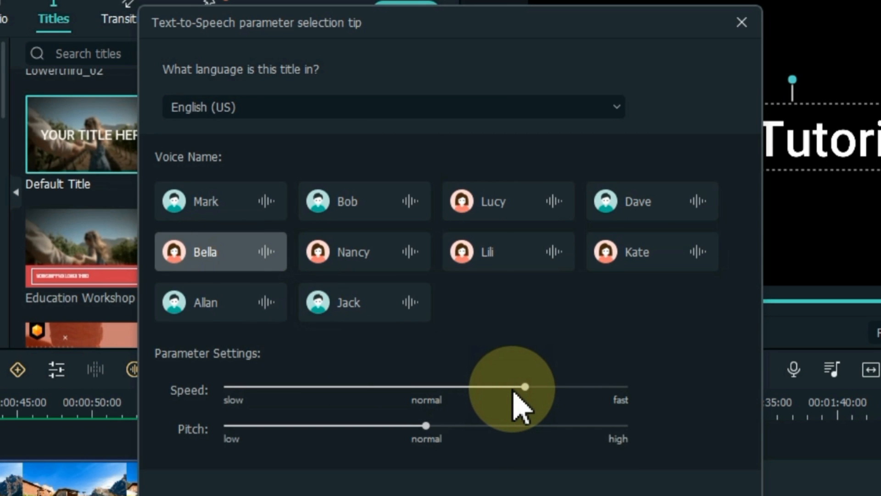
Step: Preview the Bella voice, raise the pitch to about midway between normal and high, and preview Bella again
left_click(217, 250)
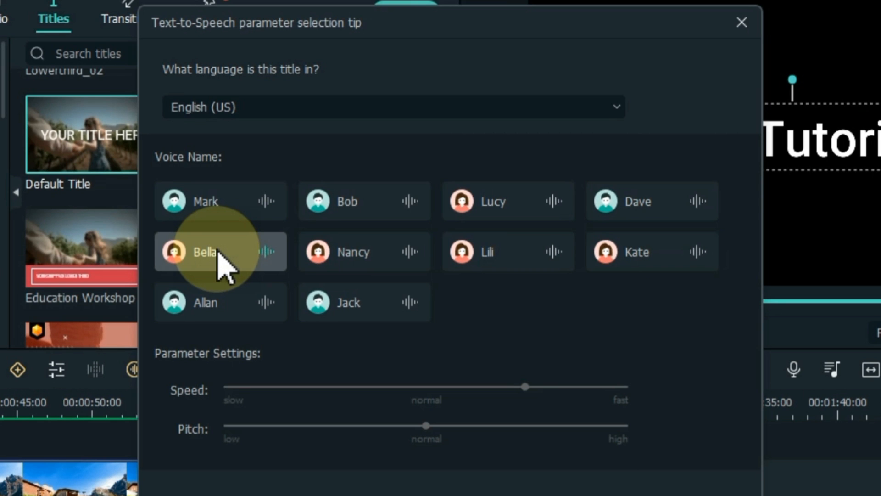
left_click(505, 426)
left_click(244, 258)
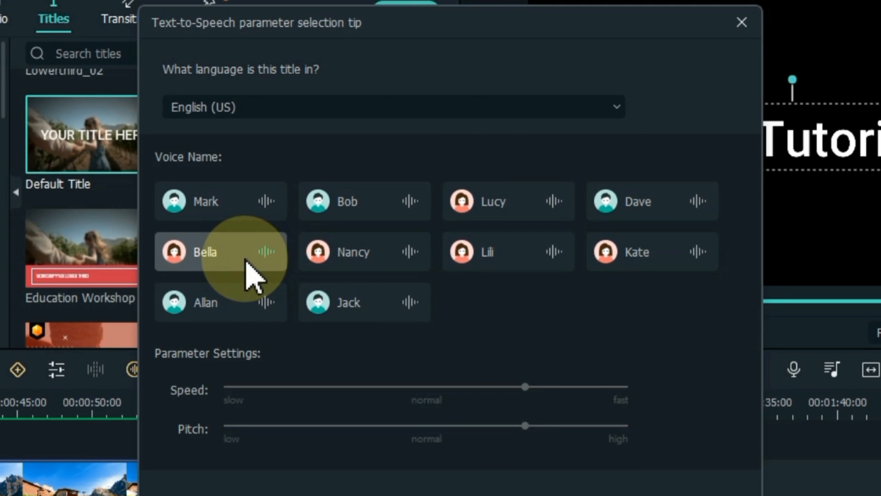
Step: Return speech speed and pitch to normal, choose the Allan voice, and convert the title to speech matched to the timeline
left_click(428, 387)
left_click(431, 426)
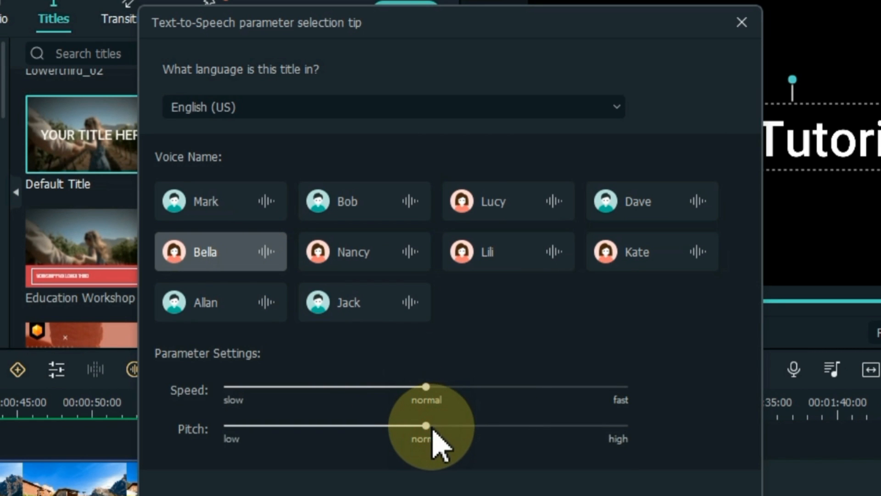
left_click(243, 303)
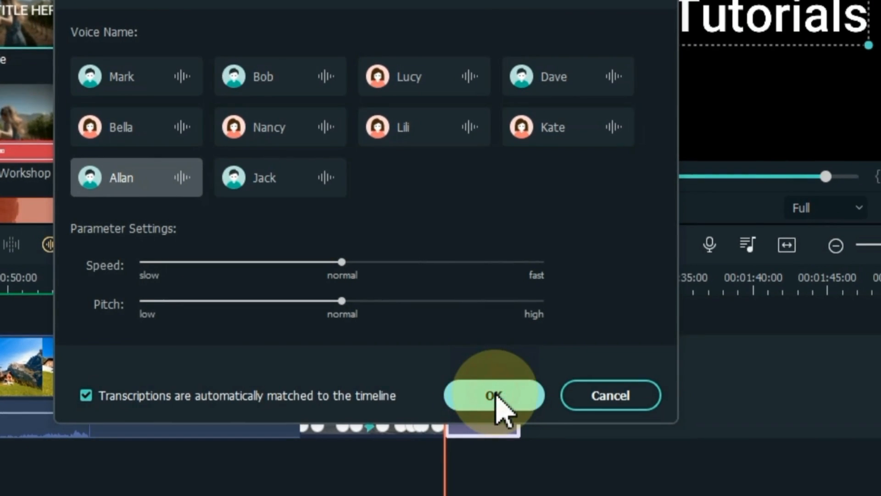
left_click(495, 396)
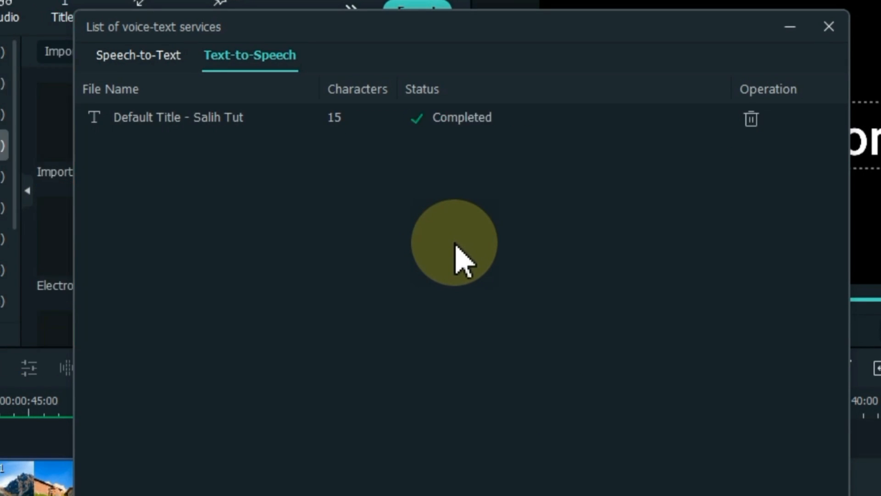
left_click(836, 27)
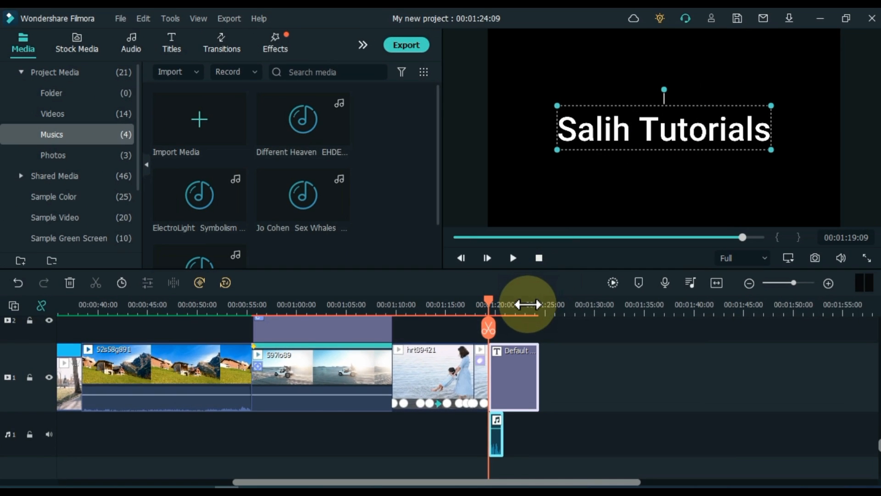
Step: Play the generated speech together with the Default Title to check how it sounds
left_click_drag(528, 304, 688, 317)
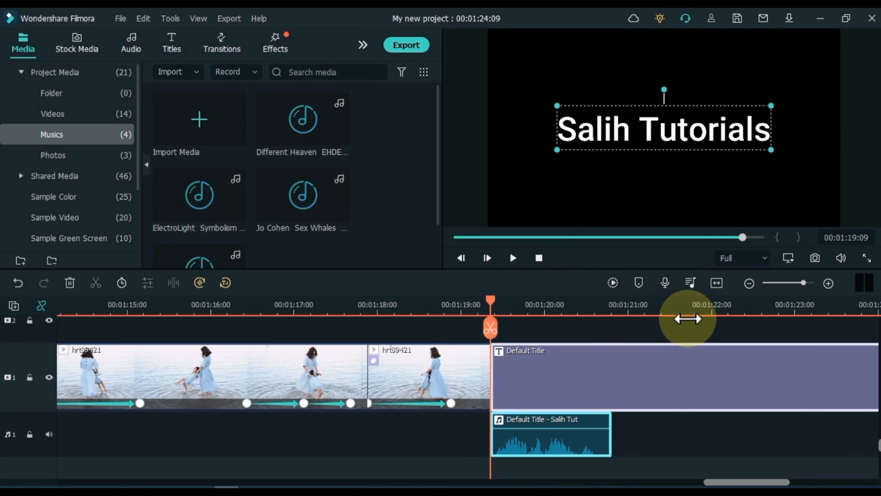
key("space")
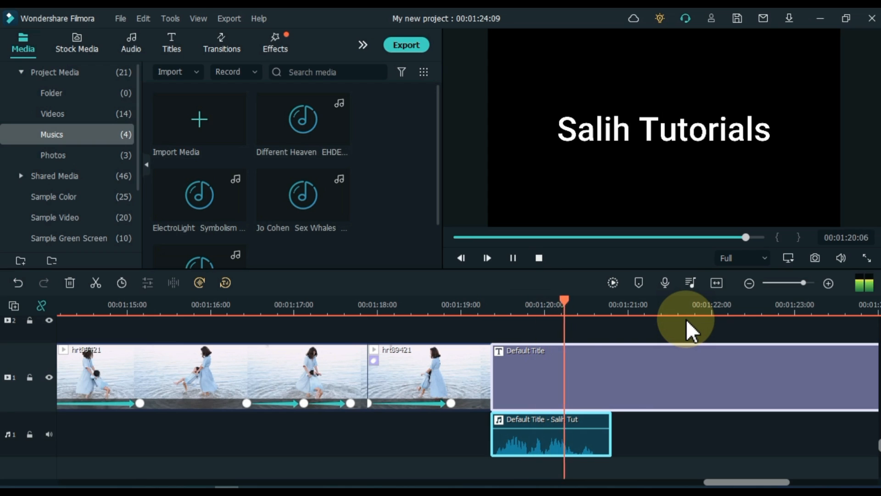
left_click(495, 302)
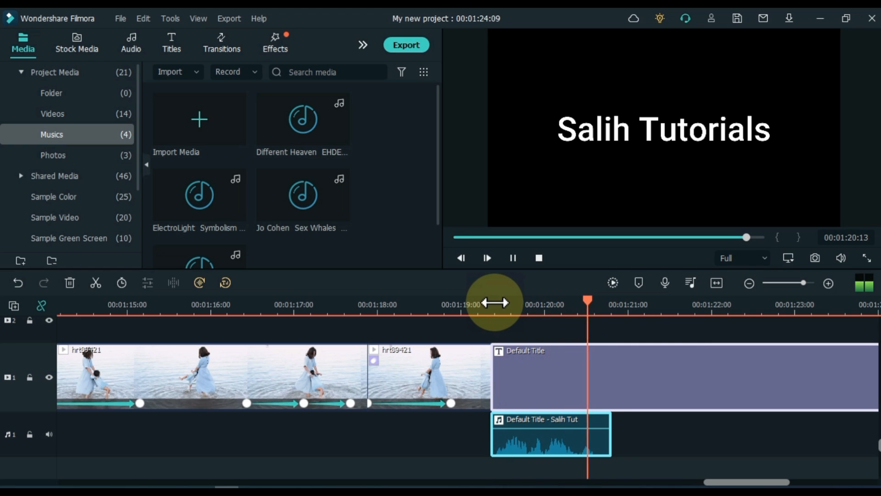
key("space")
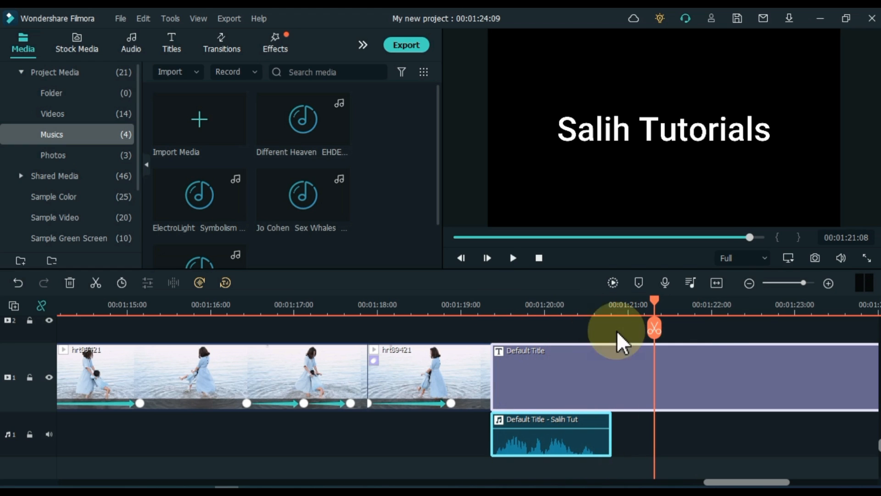
Step: Delete the Default Title clip from video track 1, leaving the generated speech audio in the timeline
left_click(749, 283)
left_click(289, 383)
key("Delete")
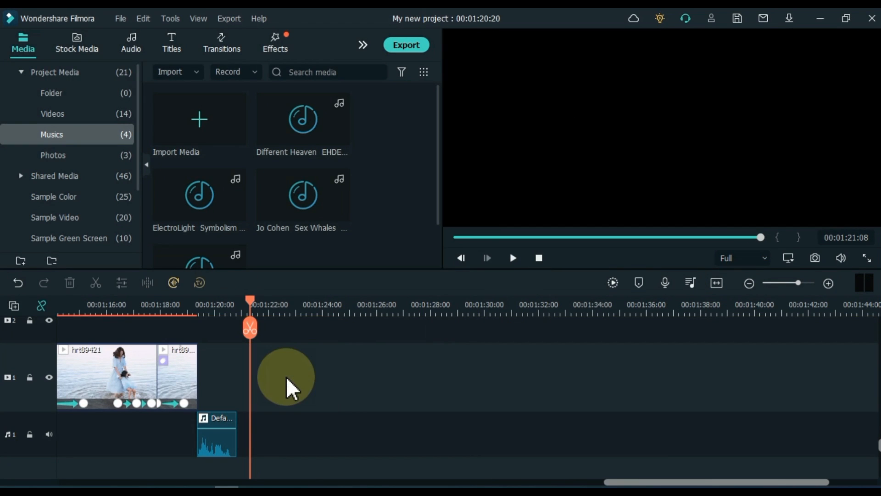
Step: Select the generated speech clip on audio track 1 and play it from its beginning
left_click(201, 306)
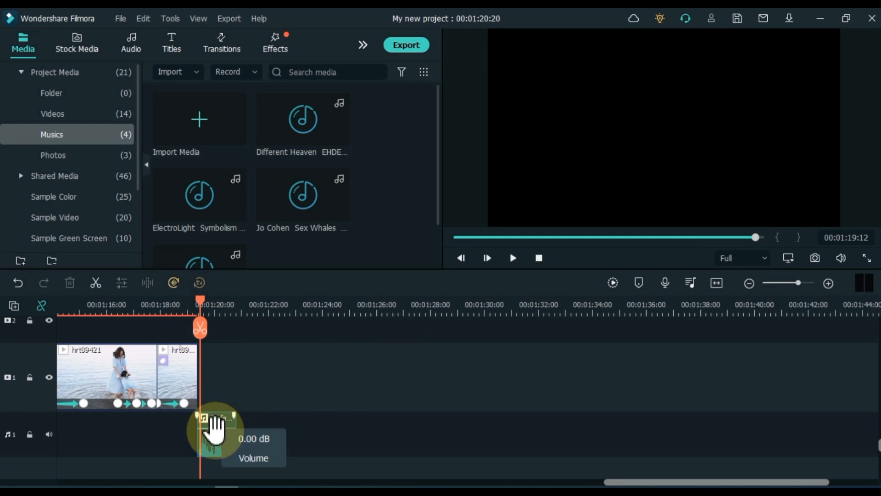
left_click(218, 454)
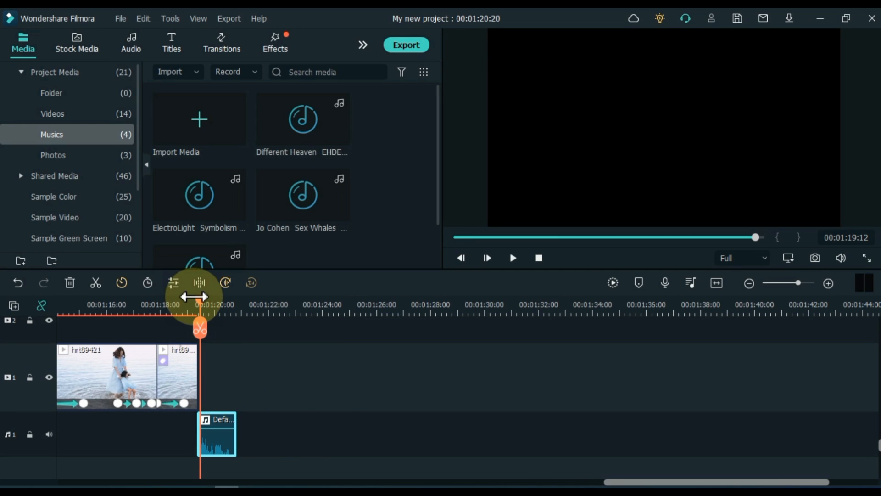
left_click(200, 299)
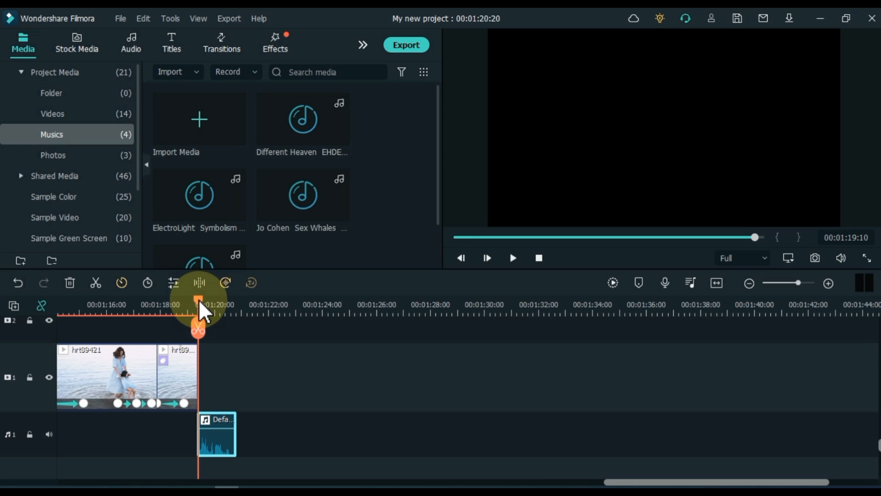
key("space")
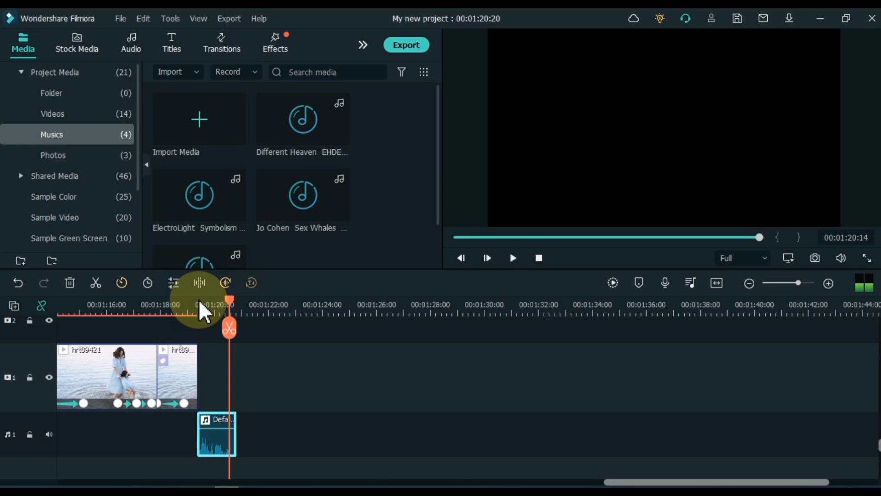
Step: Transcribe the selected speech clip with Speech-to-Text in English (US), using Clip selection matched to the timeline, and play the resulting subtitle
left_click(199, 301)
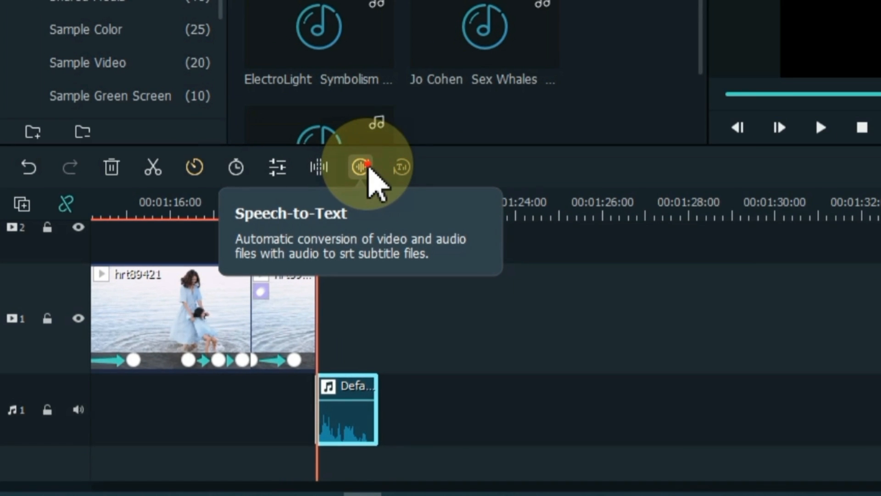
left_click(368, 171)
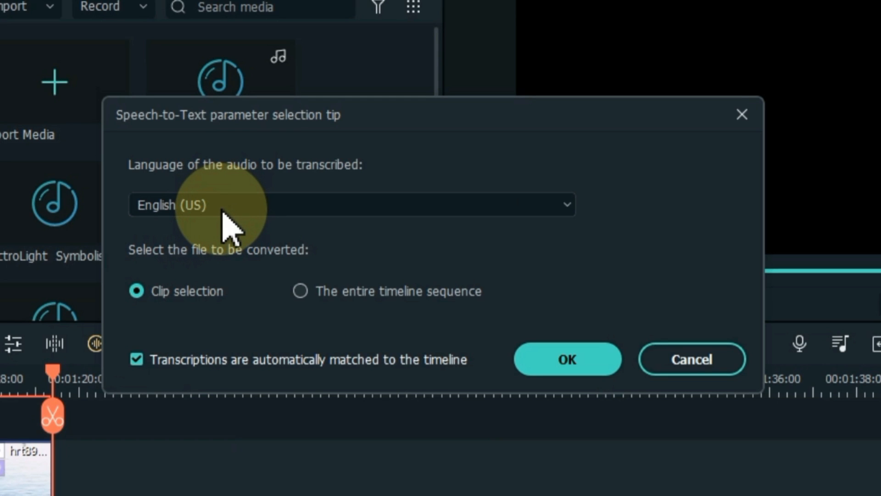
left_click(548, 365)
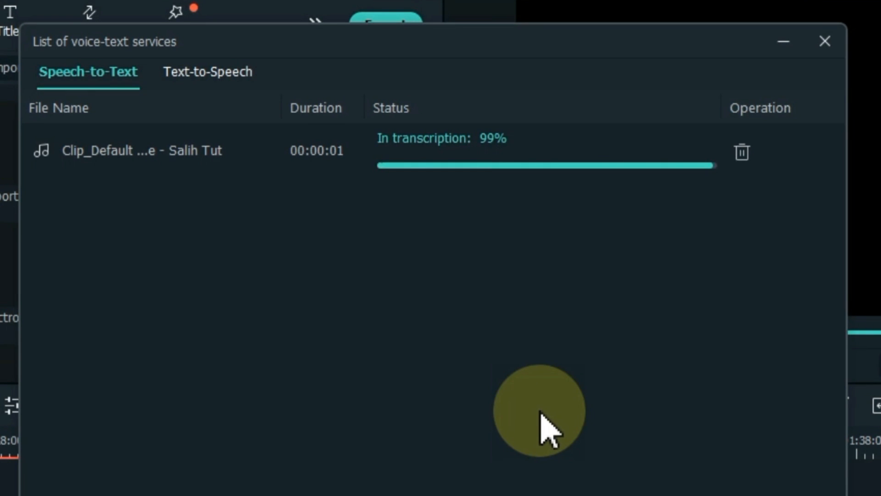
left_click(826, 43)
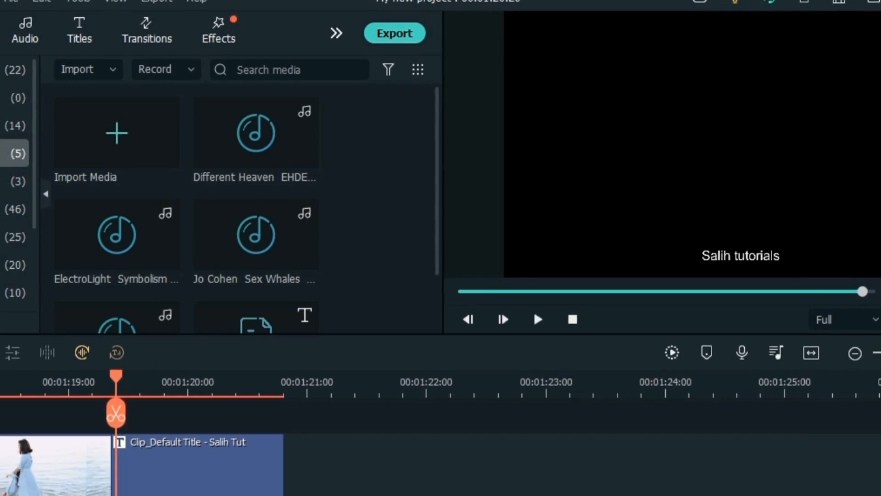
key("space")
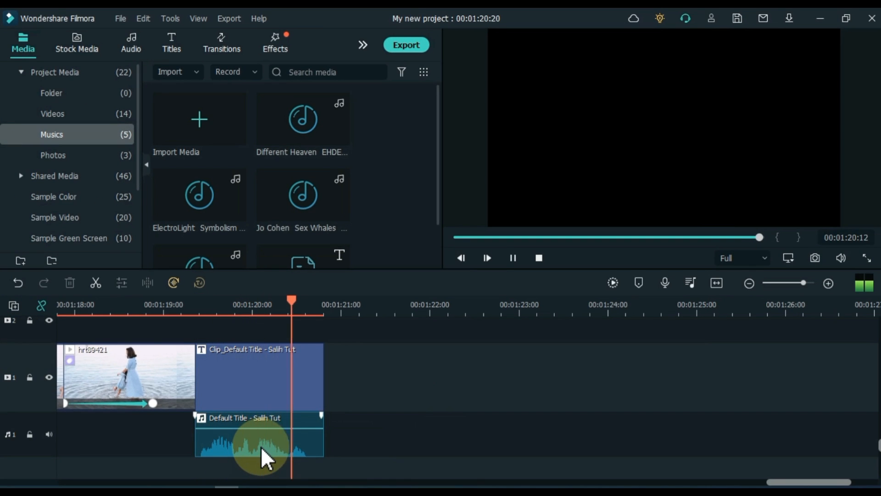
left_click(227, 306)
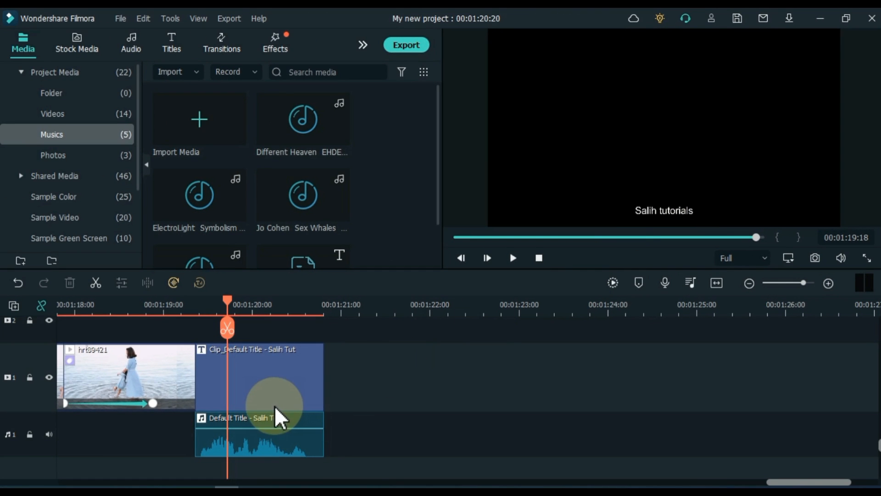
Step: Move the subtitle above the last part of hrt89421 and the speech audio beneath it, and play them together
left_click_drag(255, 390, 145, 333)
left_click_drag(260, 444, 150, 439)
left_click_drag(789, 482, 743, 482)
left_click(501, 304)
key("space")
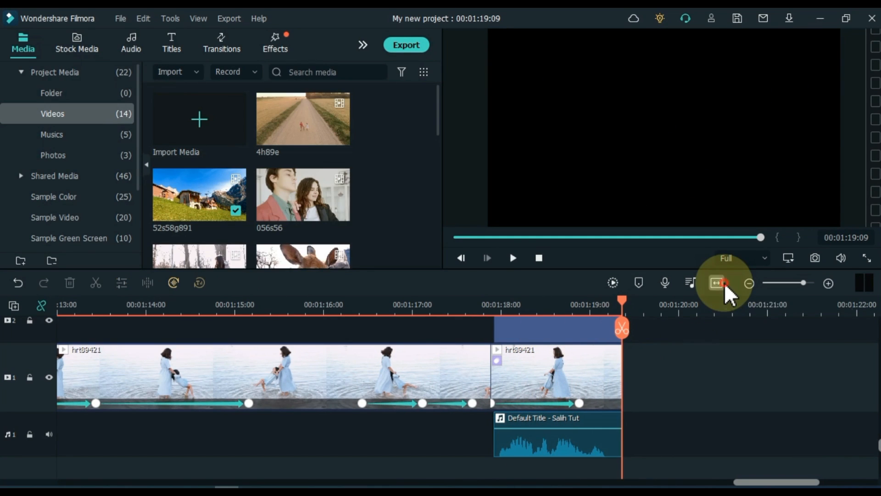
Step: Fit the project in the timeline, add one video track, and undo the addition
left_click(719, 283)
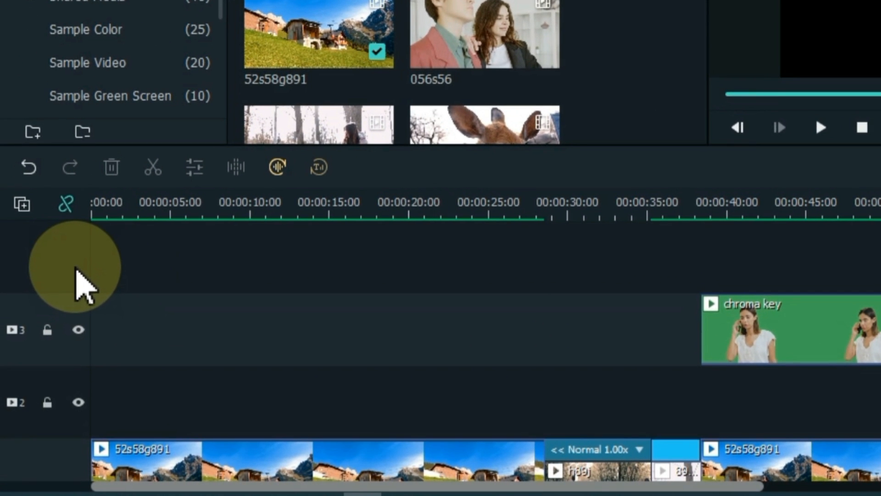
left_click(21, 204)
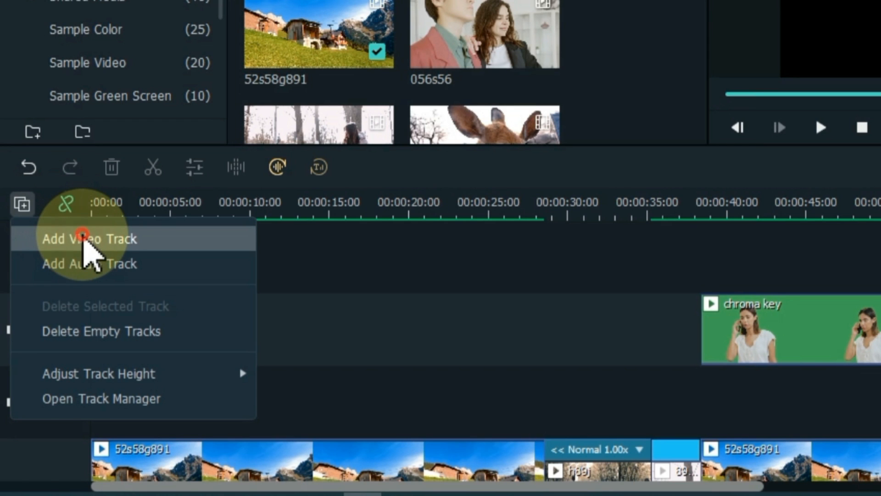
left_click(79, 238)
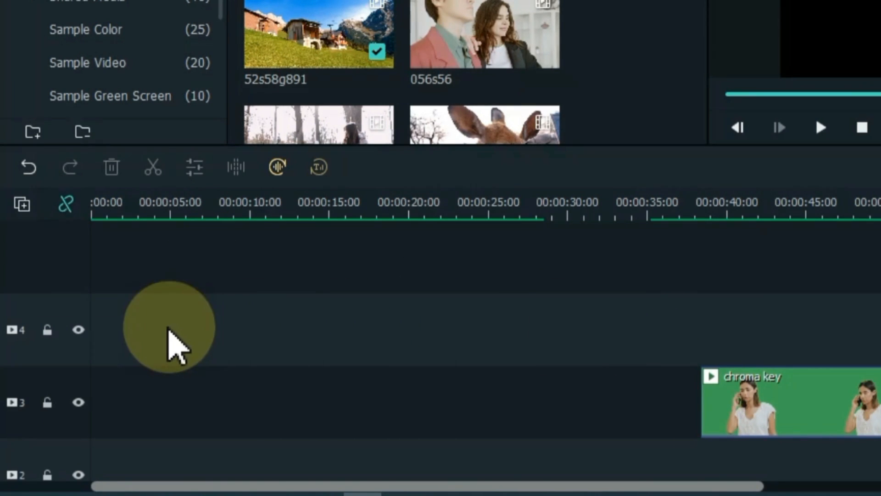
key("ctrl+z")
Step: Use Track Manager to add 2 video tracks and 1 audio track, each above Track 1, and undo the addition
left_click(21, 204)
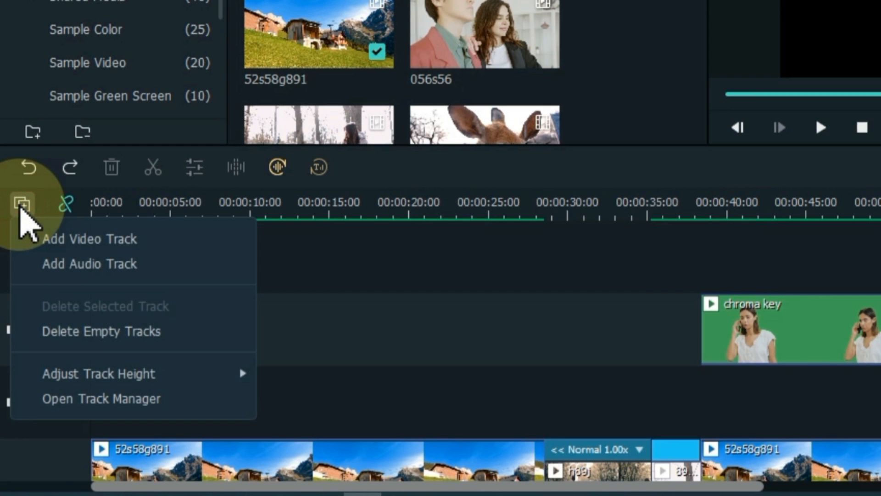
left_click(101, 397)
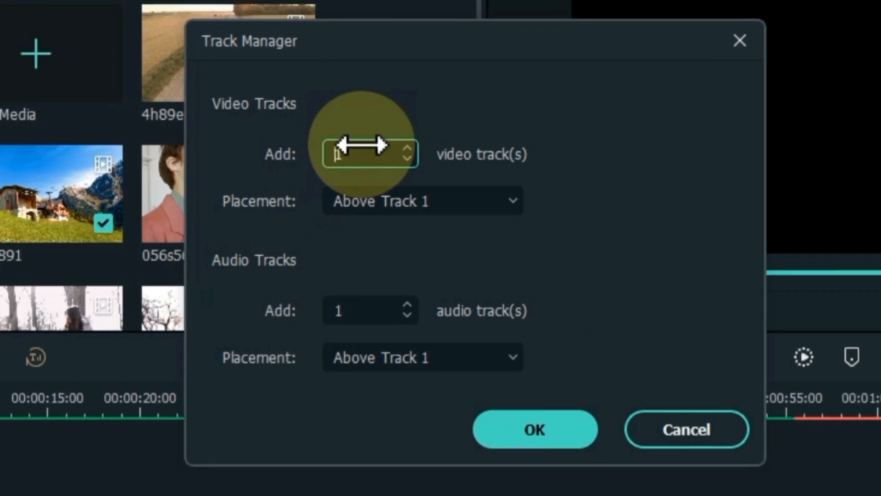
double_click(365, 146)
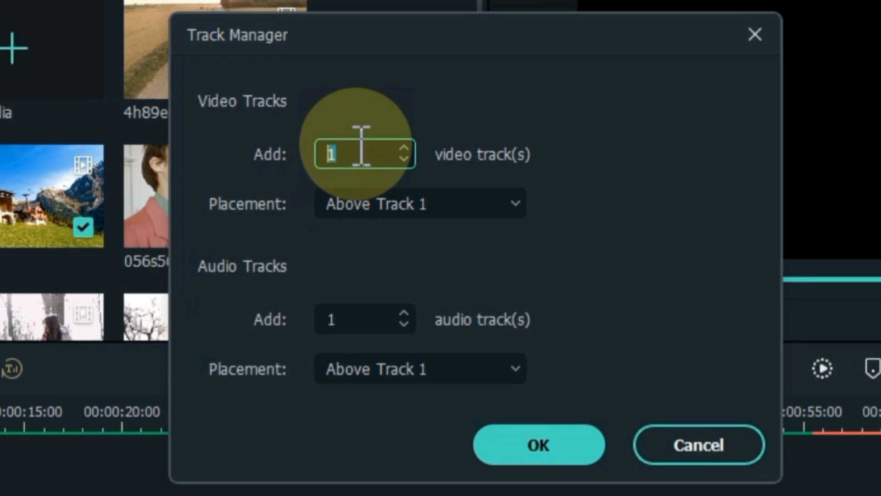
left_click(405, 150)
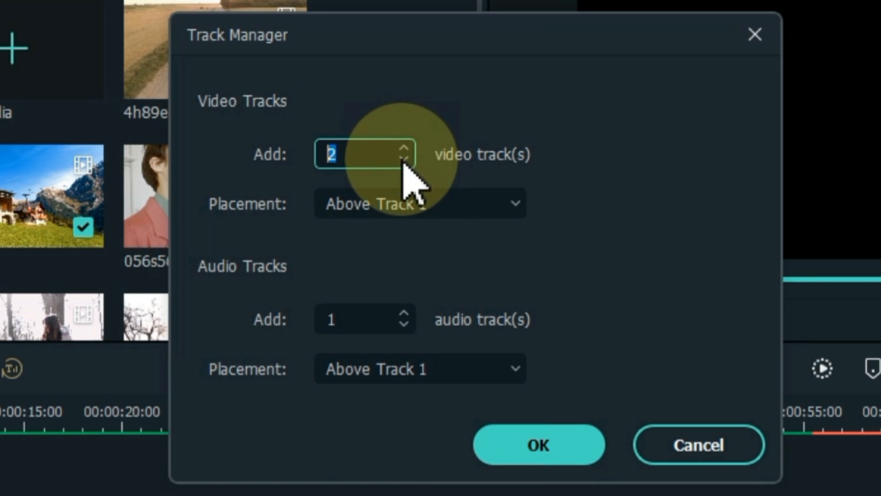
left_click(406, 202)
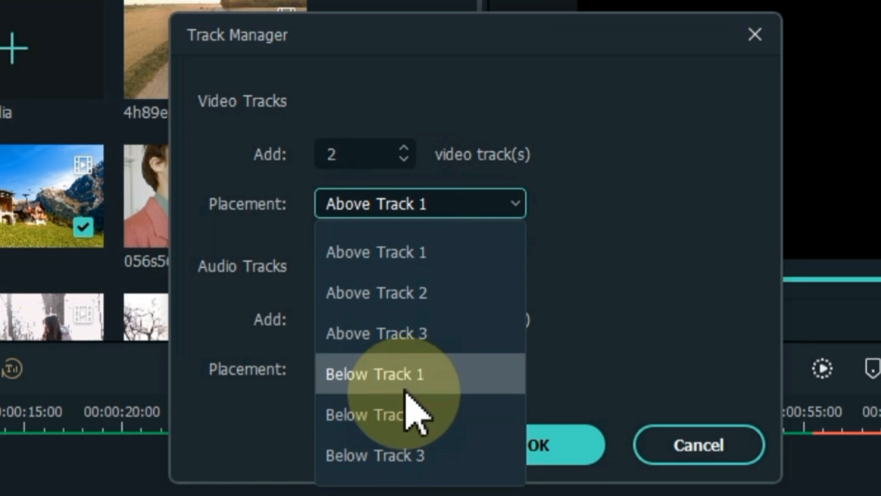
left_click(465, 246)
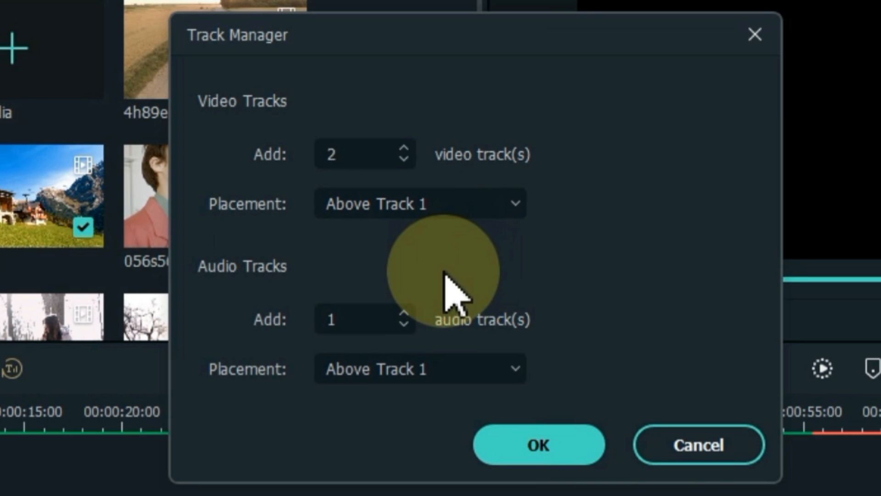
left_click(507, 457)
scroll(451, 326, "down", 3)
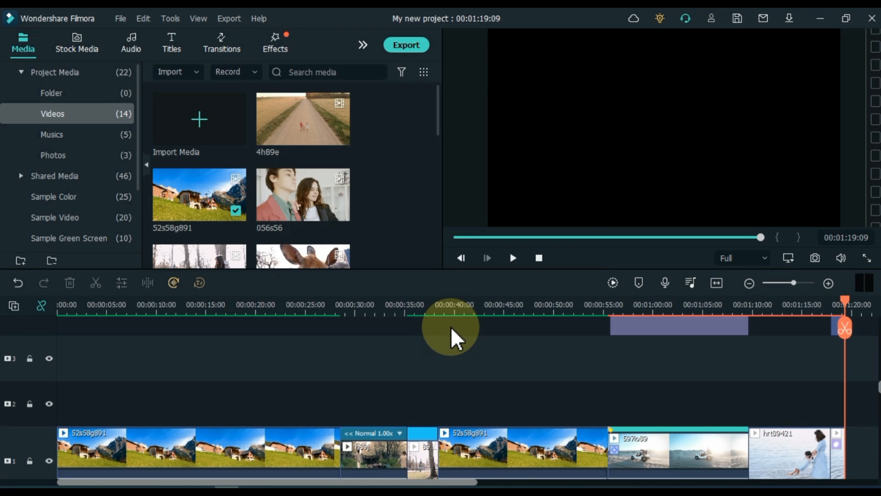
key("ctrl+z")
Step: Add one audio track to the timeline
scroll(427, 373, "up", 4)
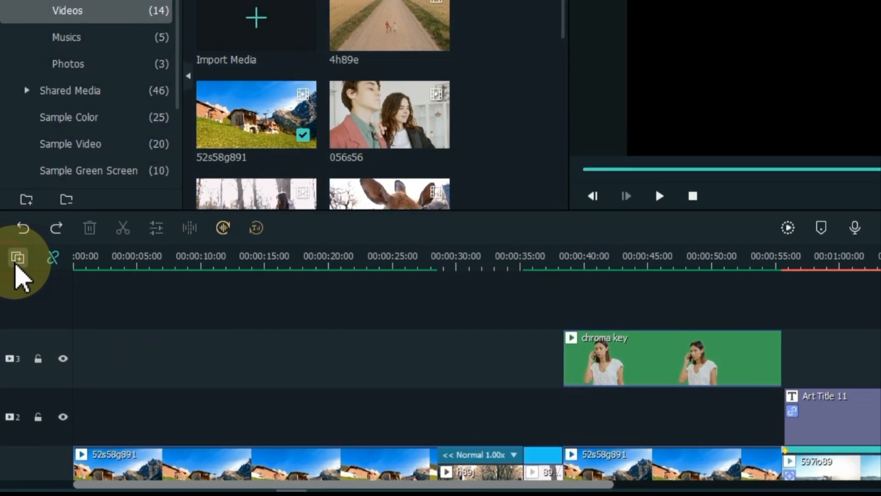
left_click(14, 305)
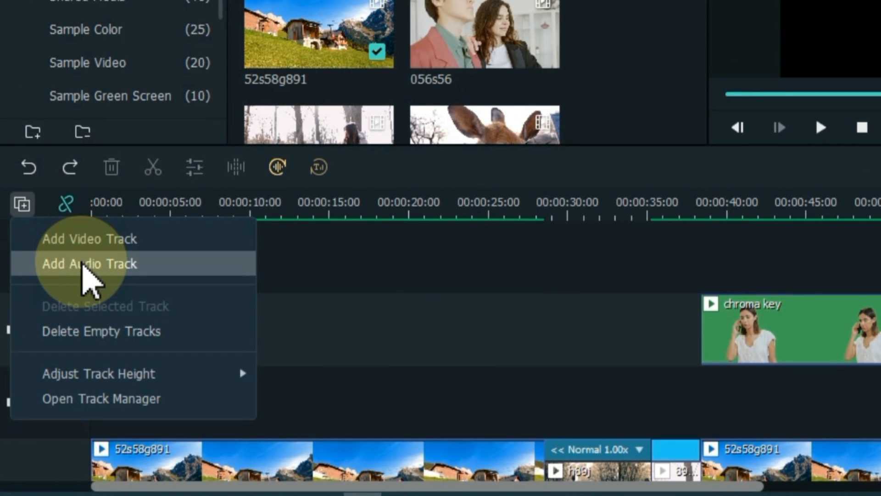
left_click(84, 266)
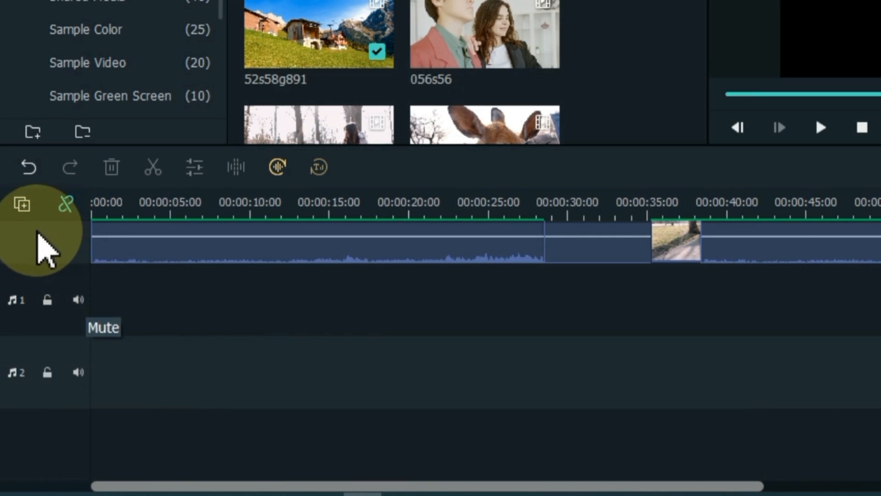
Step: Undo the last audio track addition and add one video track above the chroma key clip's track
key("ctrl+z")
scroll(96, 342, "up", 3)
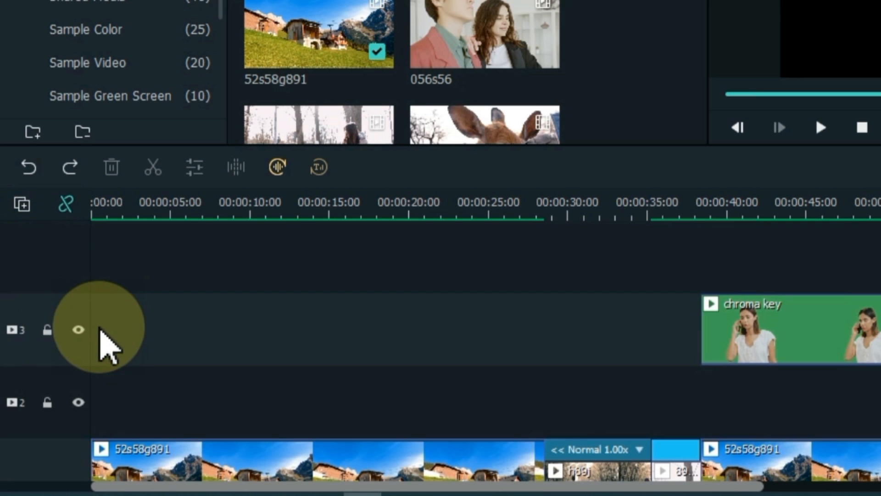
left_click(23, 205)
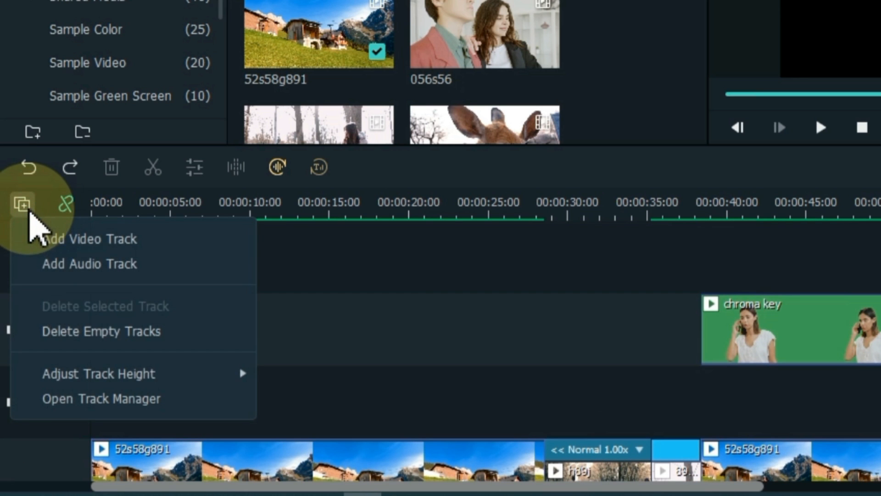
left_click(57, 239)
left_click(116, 334)
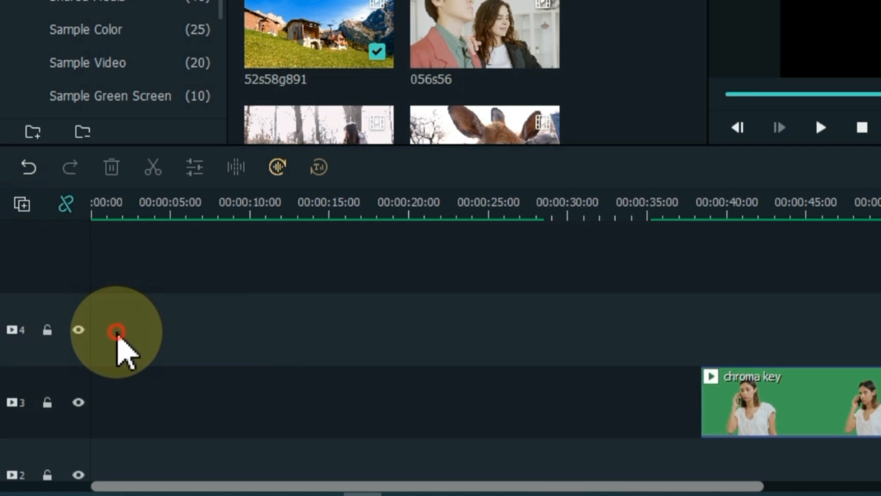
left_click(74, 306)
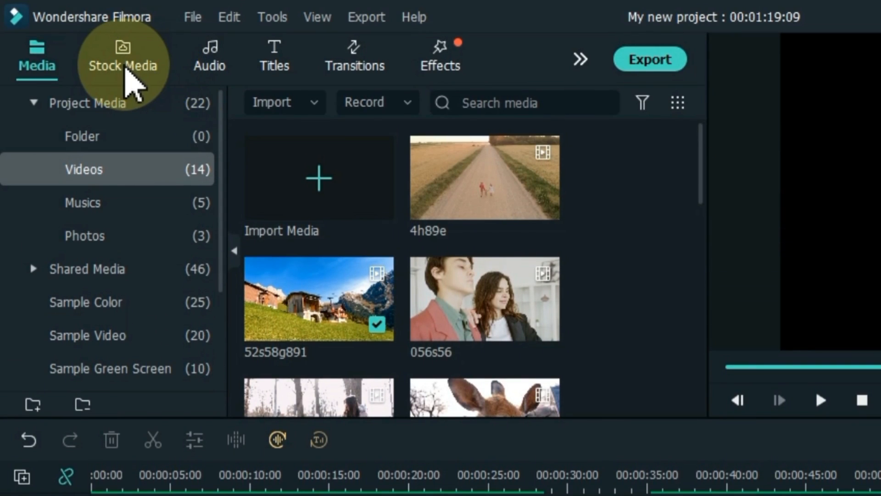
Step: Browse the Pixabay stock media, first the videos and then the photos
left_click(125, 68)
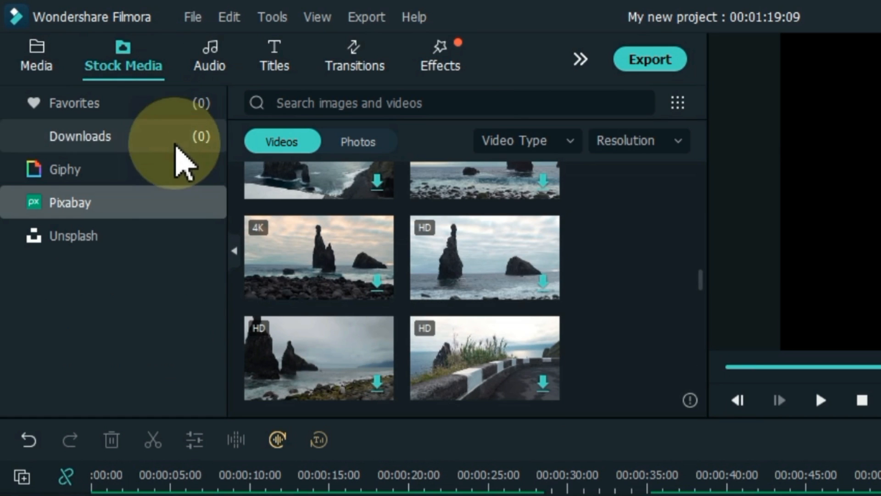
scroll(291, 281, "up", 10)
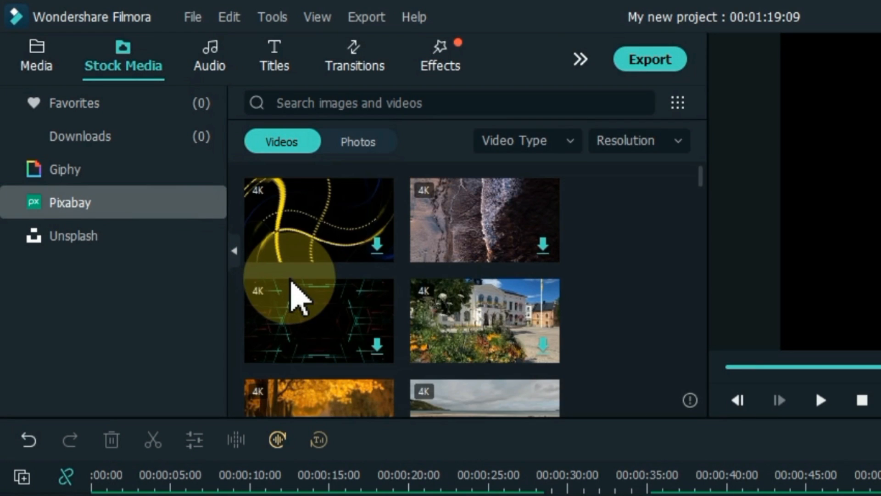
left_click(370, 154)
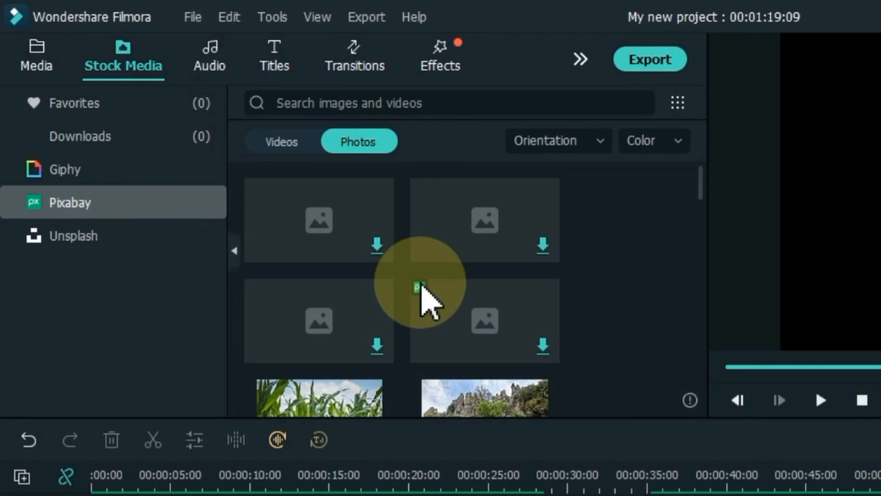
scroll(422, 286, "down", 5)
scroll(421, 286, "up", 5)
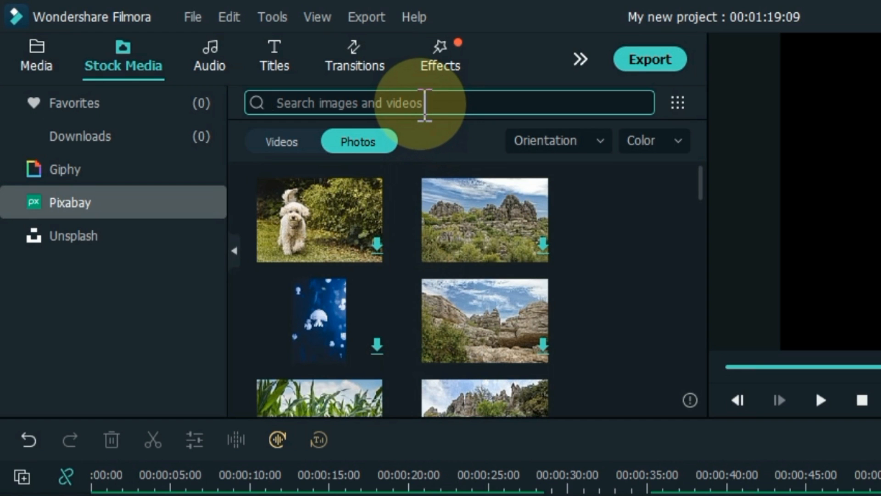
Step: Search the Pixabay stock photos for "nature" and look through the images down to the mountain landscape
type("ture")
key("Return")
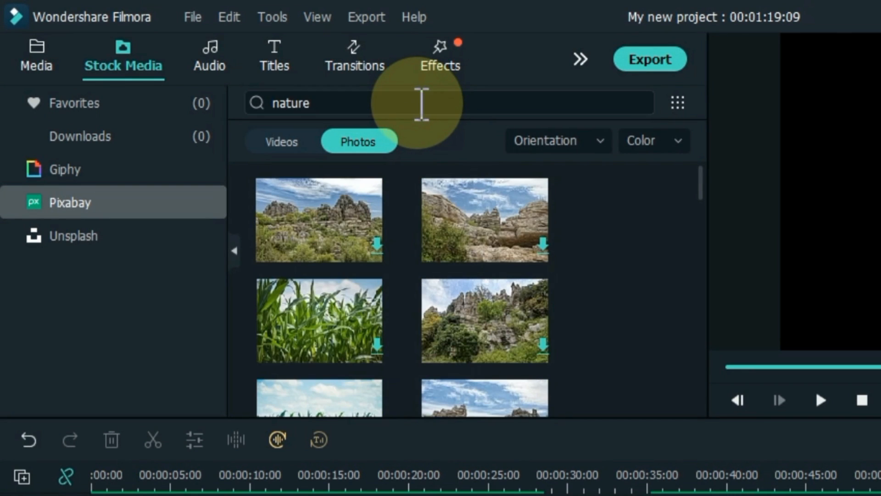
scroll(509, 324, "down", 3)
scroll(509, 323, "down", 3)
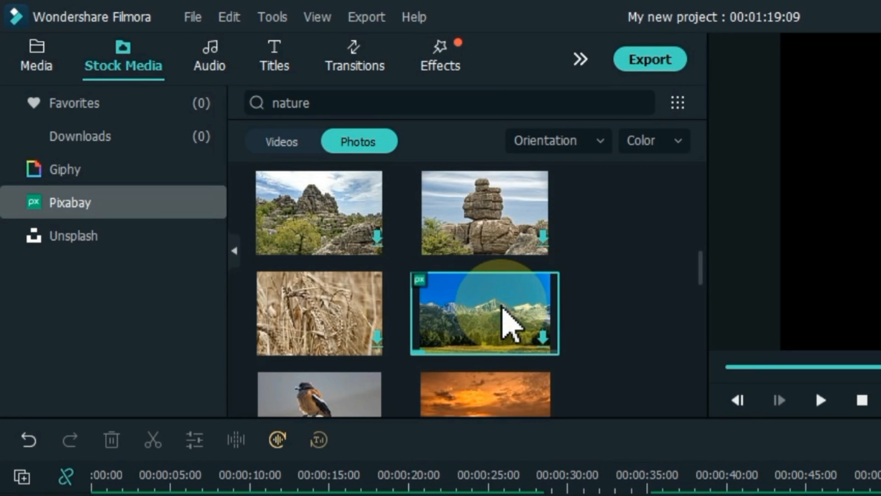
Step: Place the Pixabay mountain photo at the start of video track 4 and show it in the preview
left_click_drag(501, 307, 92, 495)
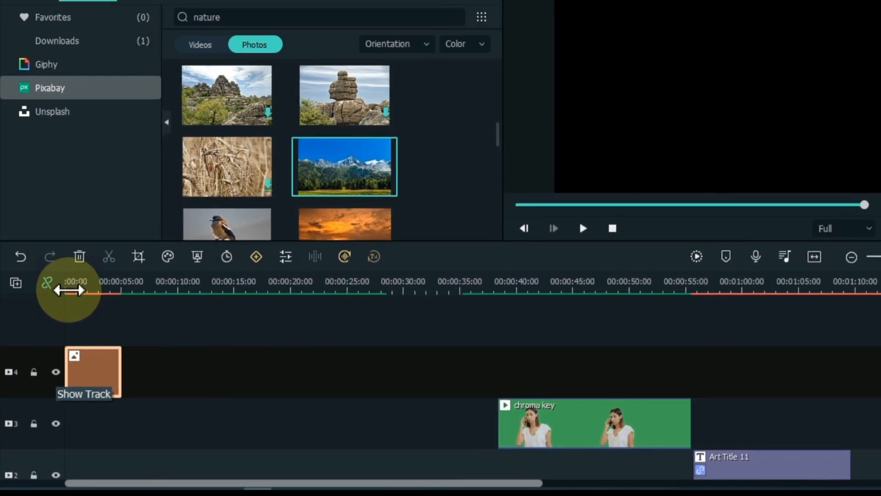
left_click(69, 291)
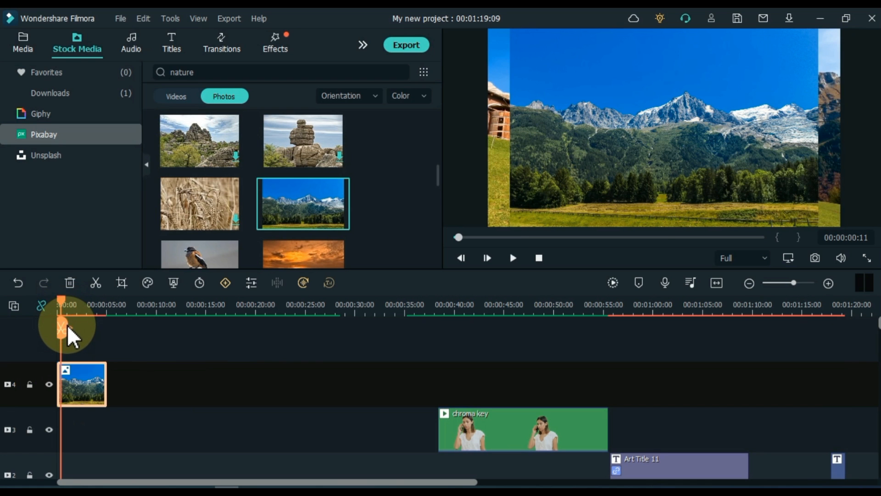
Step: Apply the preset animation with outward-pointing arrows to the mountain photo and set the keyframe's scale to 52%
double_click(82, 382)
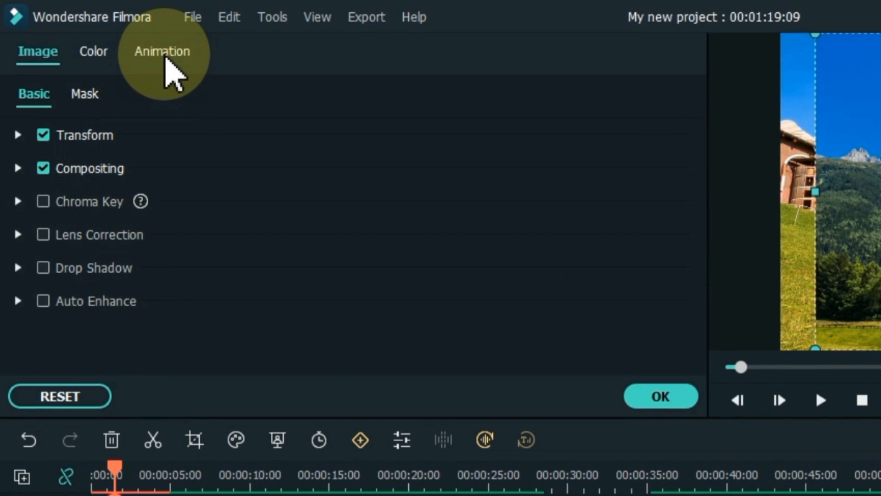
left_click(167, 0)
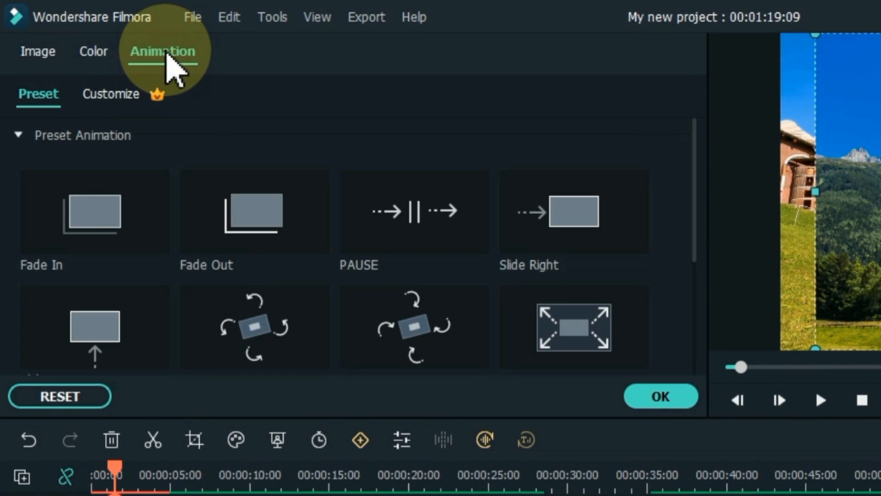
left_click(546, 337)
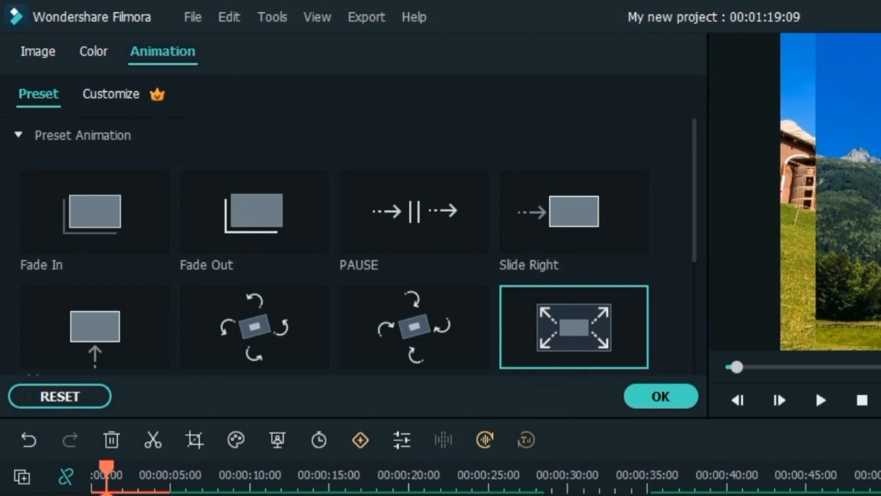
left_click(111, 94)
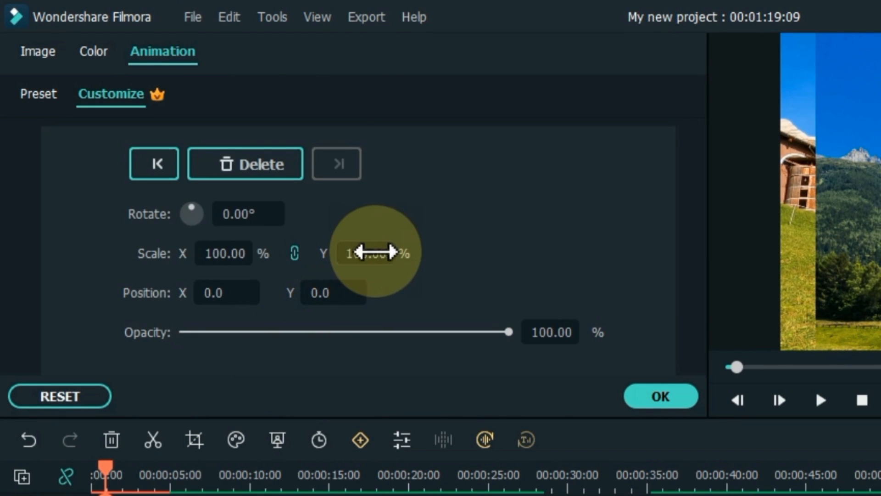
mouse_move(376, 252)
left_mouse_down()
mouse_move(339, 254)
mouse_move(363, 256)
left_mouse_up()
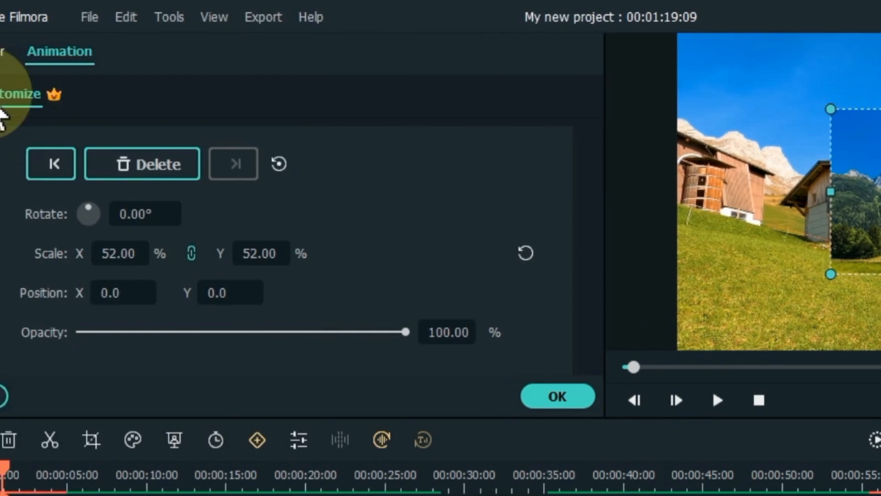
Step: Enable Drop Shadow on the mountain photo and accept the image settings
left_click(39, 52)
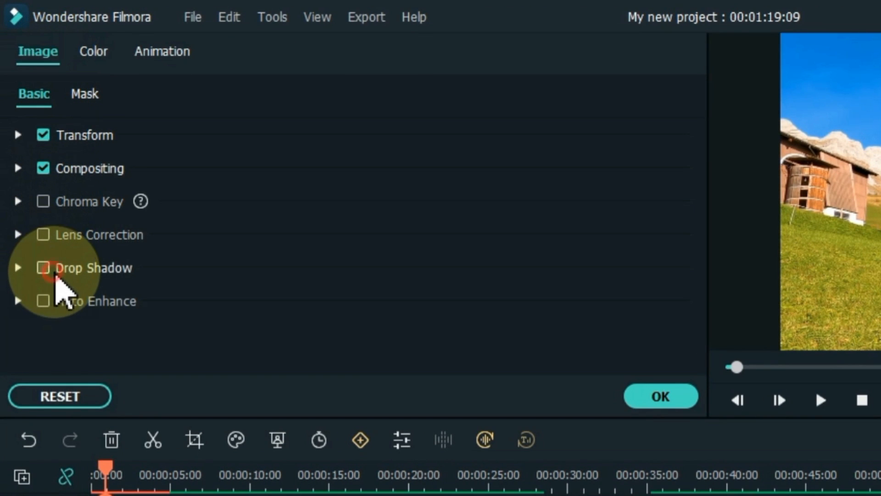
left_click(44, 269)
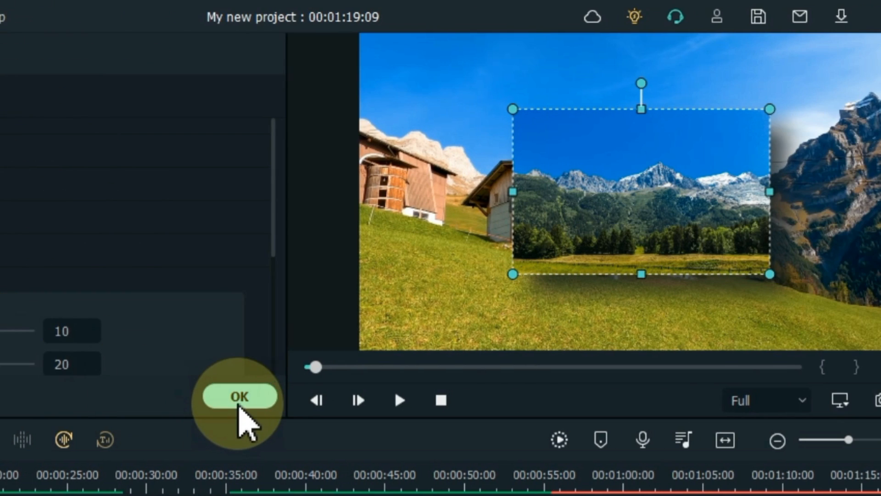
left_click(239, 398)
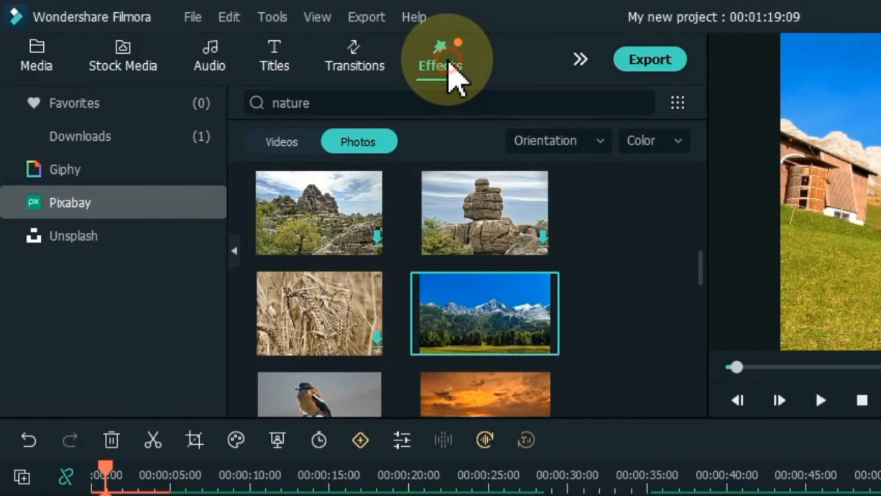
Step: Find the Border effect among the recommended effects and apply it to the mountain photo on track 4
left_click(449, 65)
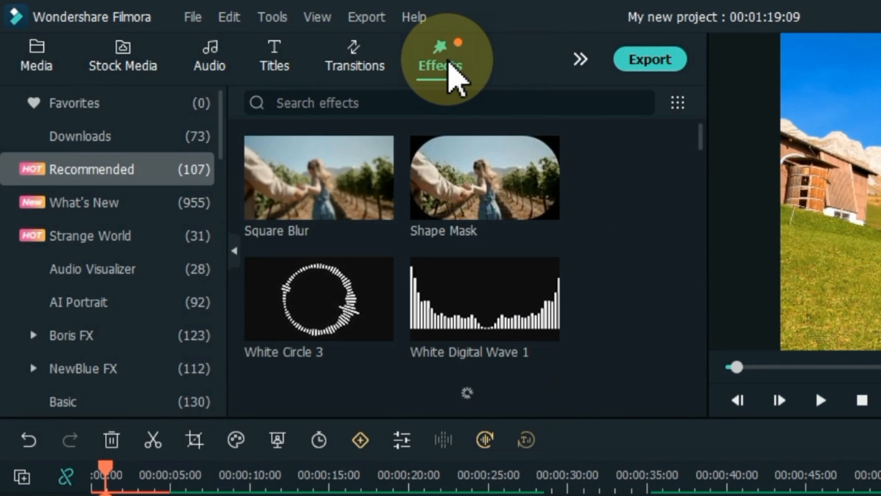
scroll(459, 249, "down", 5)
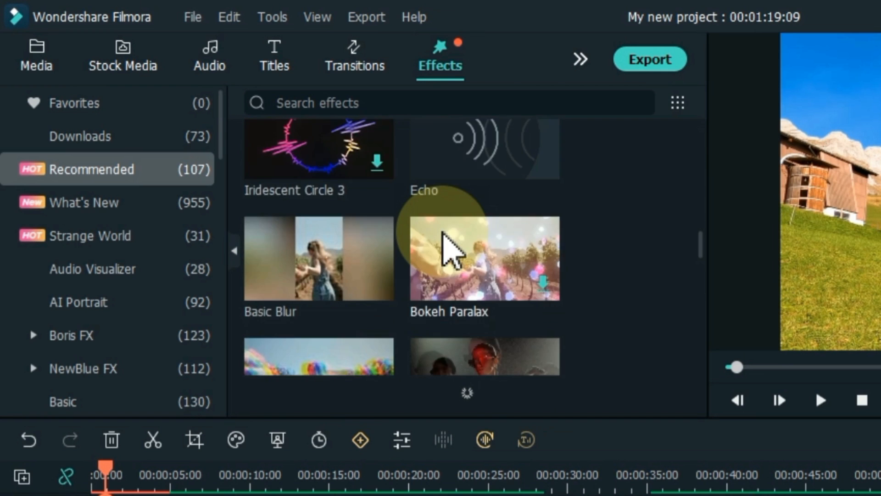
scroll(445, 243, "up", 2)
scroll(699, 211, "up", 2)
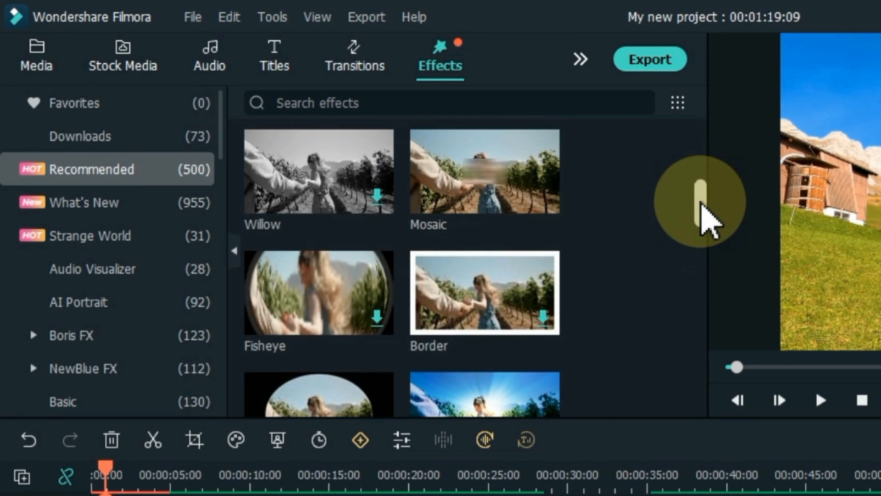
left_click(441, 274)
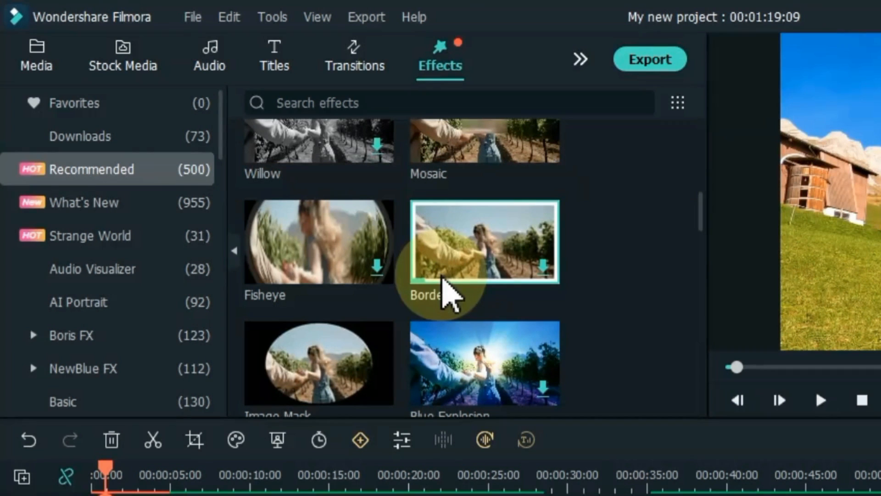
left_click_drag(441, 294, 131, 495)
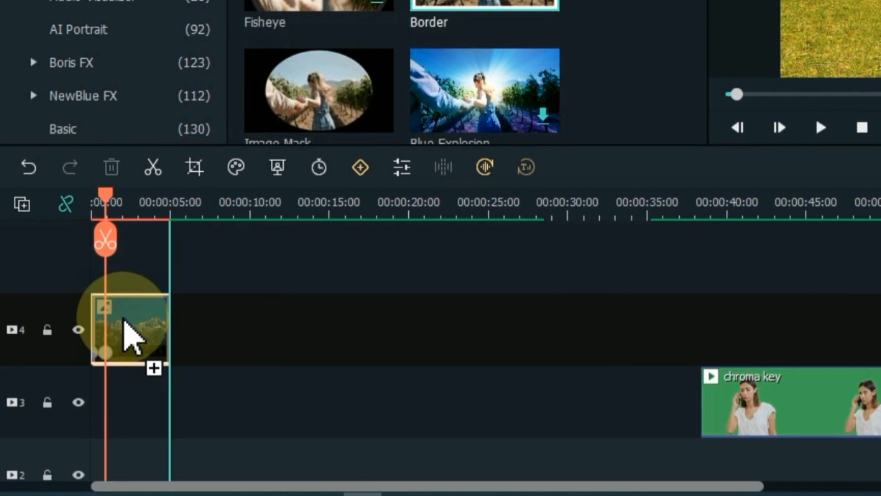
left_click_drag(123, 320, 124, 320)
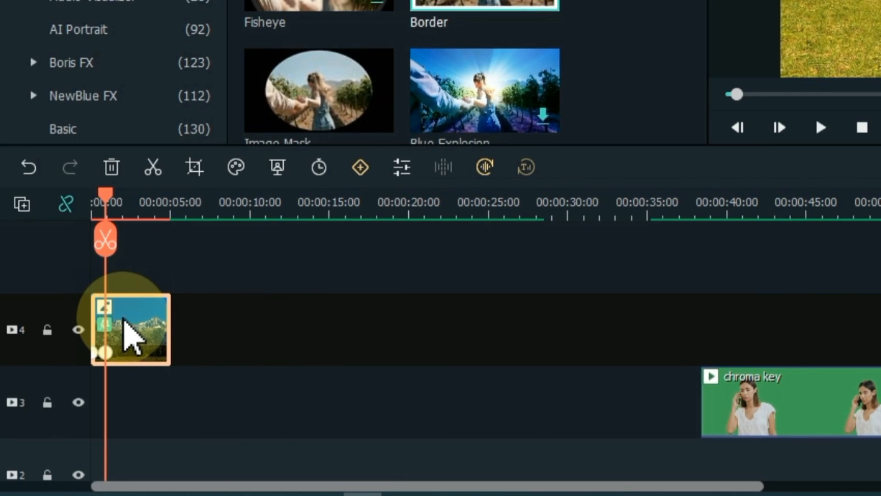
Step: Set the start color of the mountain photo's Border effect to red #ff0000
double_click(123, 318)
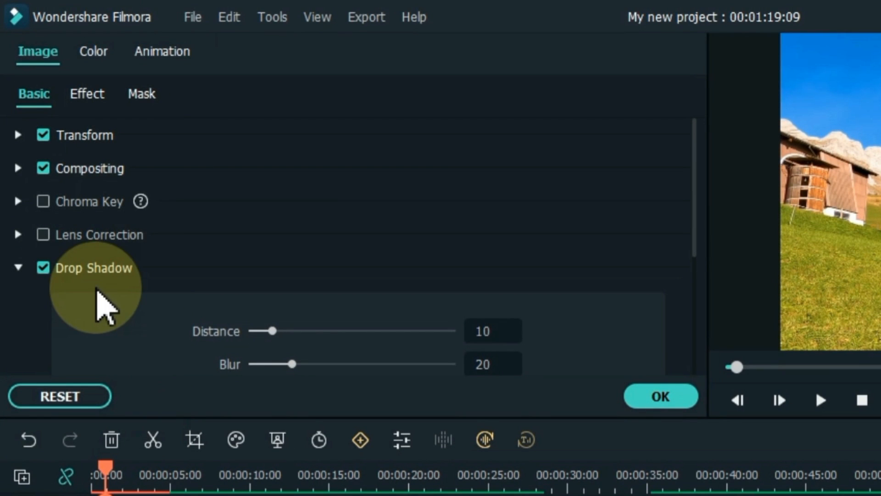
left_click(86, 97)
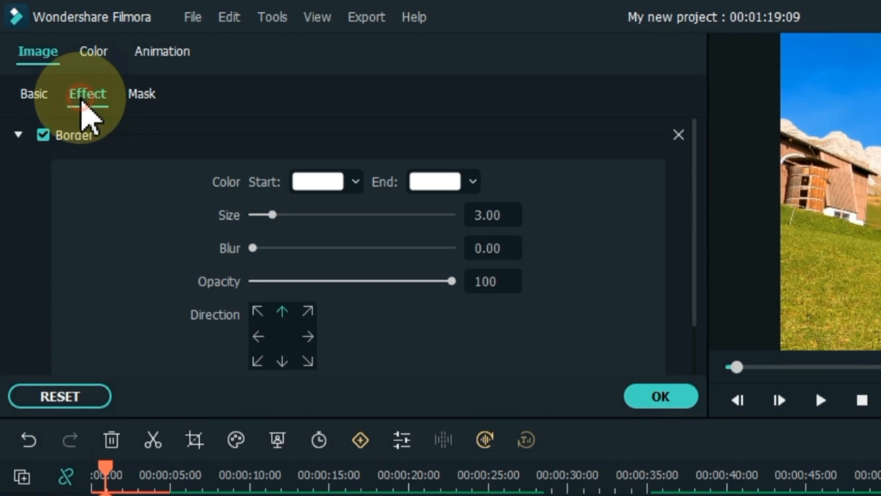
left_click(339, 182)
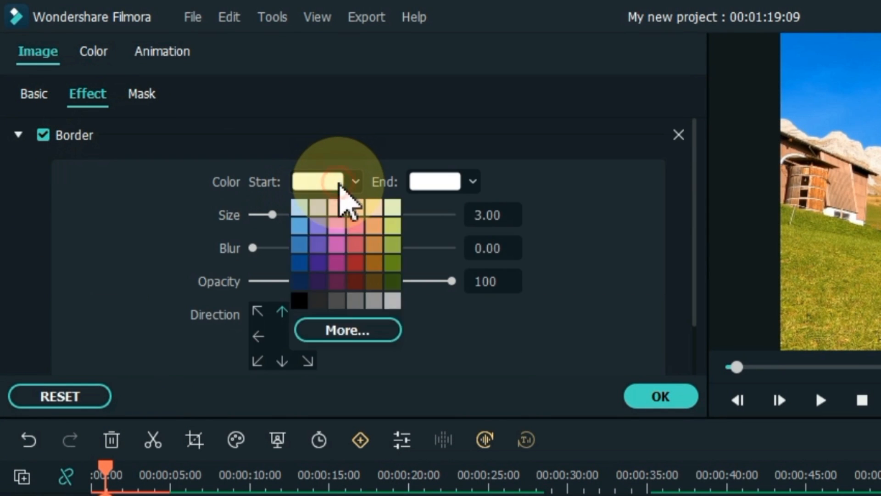
left_click(328, 335)
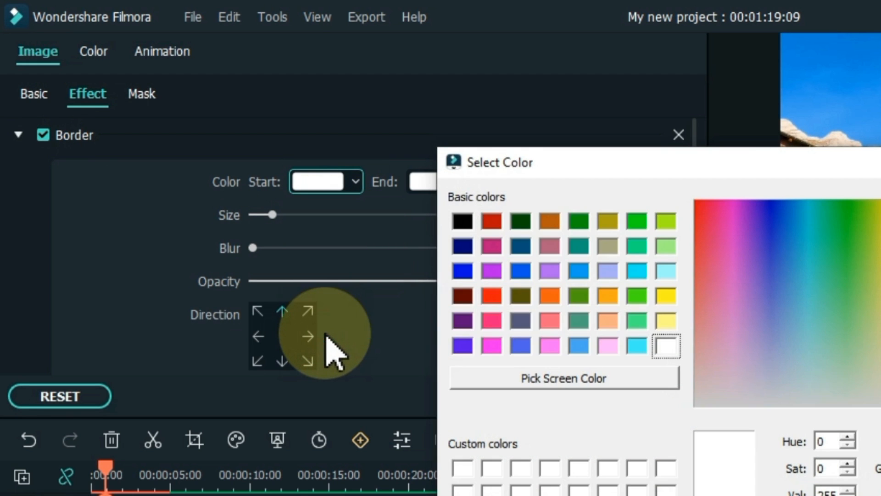
left_click(492, 295)
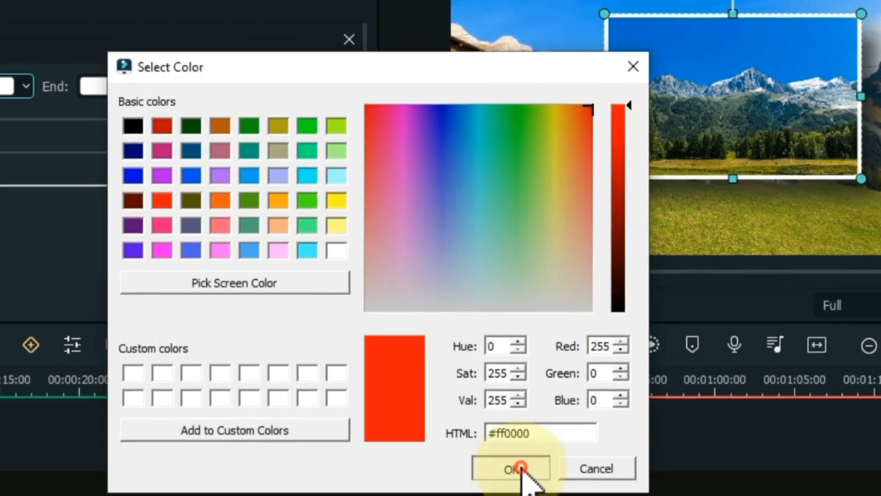
left_click(502, 468)
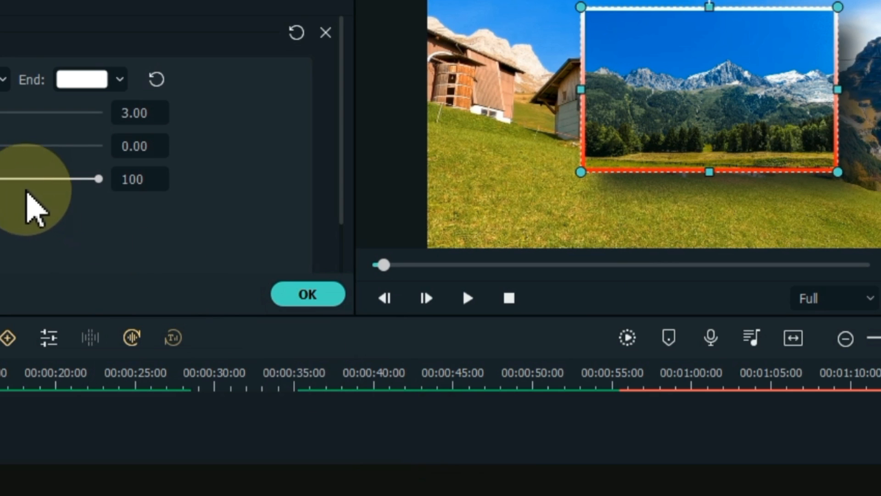
Step: Set the border's size to 2.34 and blur to 3.44, with the gradient direction pointing diagonally down-left
left_click_drag(47, 179, 182, 184)
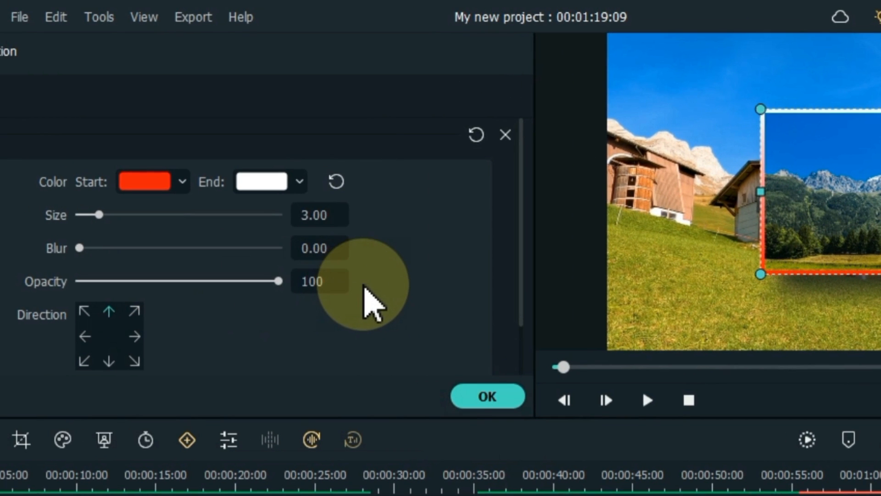
left_click_drag(113, 250, 91, 262)
mouse_move(100, 215)
left_mouse_down()
mouse_move(157, 215)
mouse_move(104, 227)
left_mouse_up()
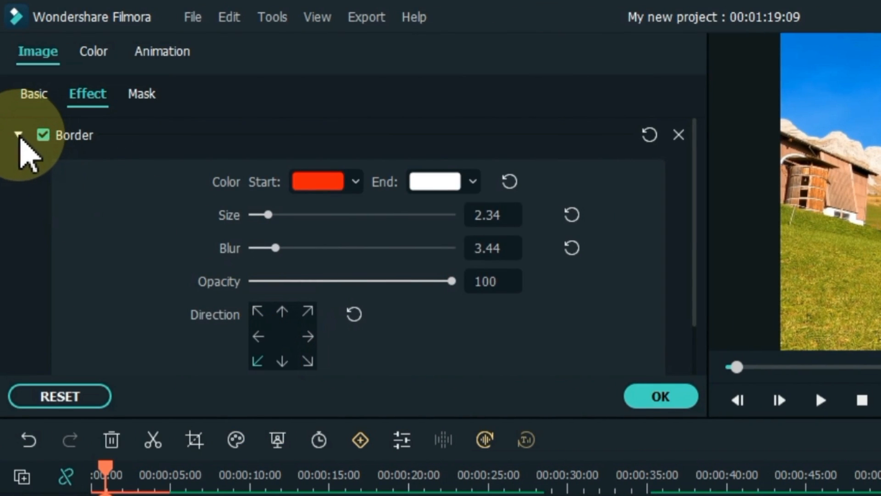
left_click(19, 135)
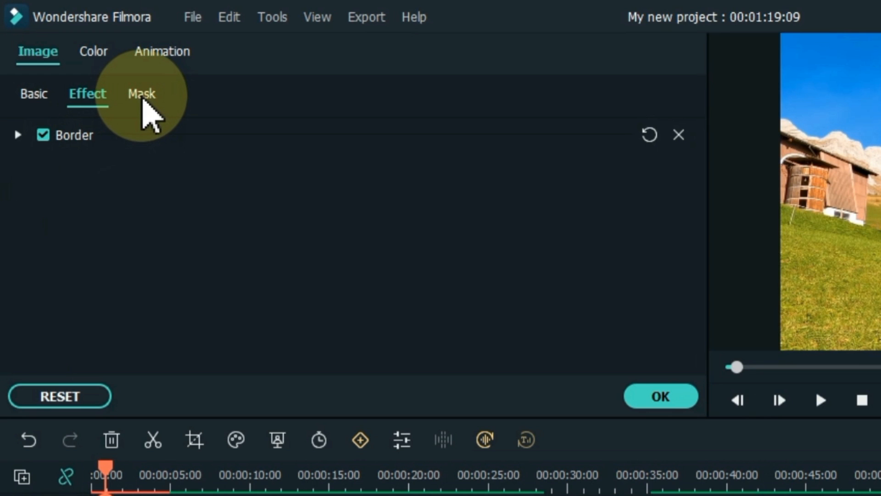
Step: Try the Circle, Rectangle and Love masks on the mountain photo and return the mask to None
left_click(142, 94)
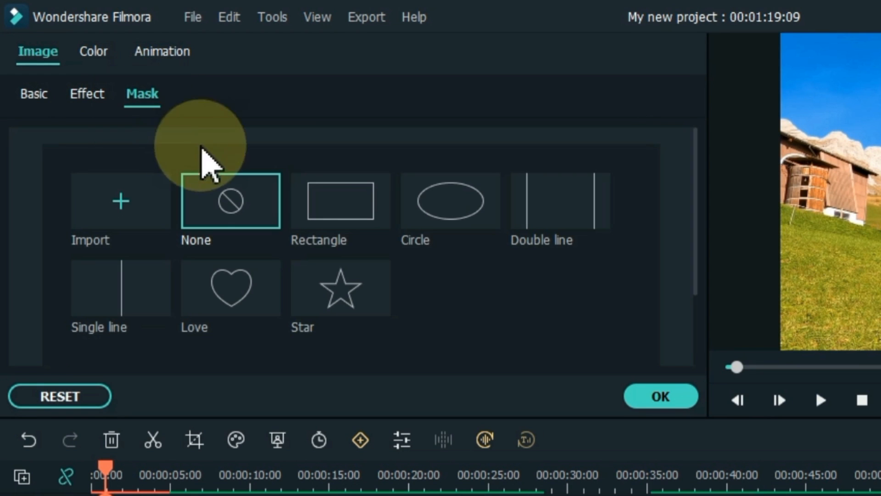
left_click(443, 223)
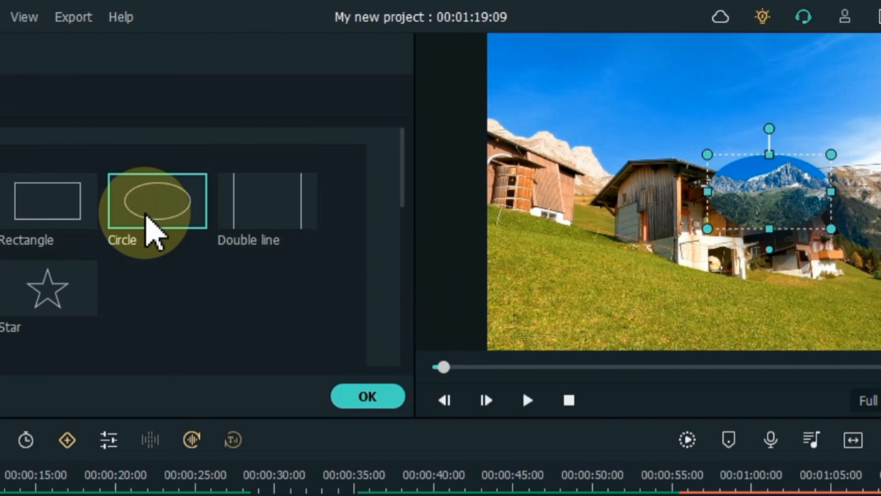
left_click(52, 224)
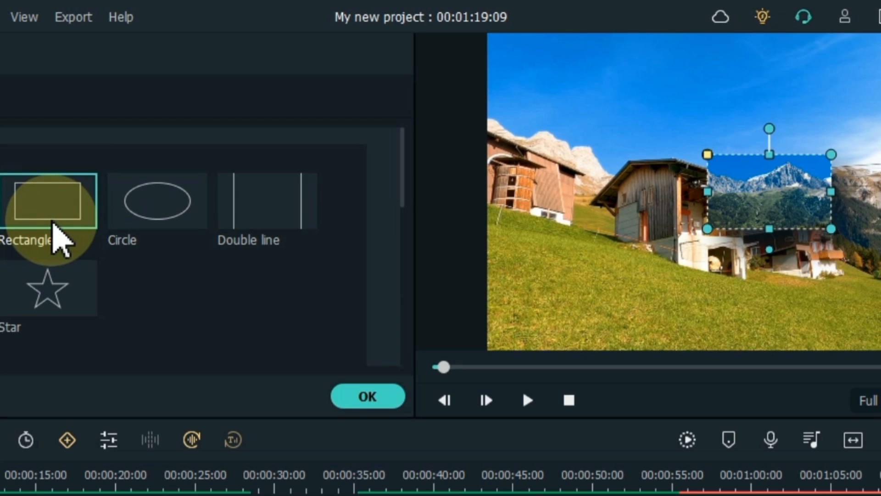
left_click(0, 217)
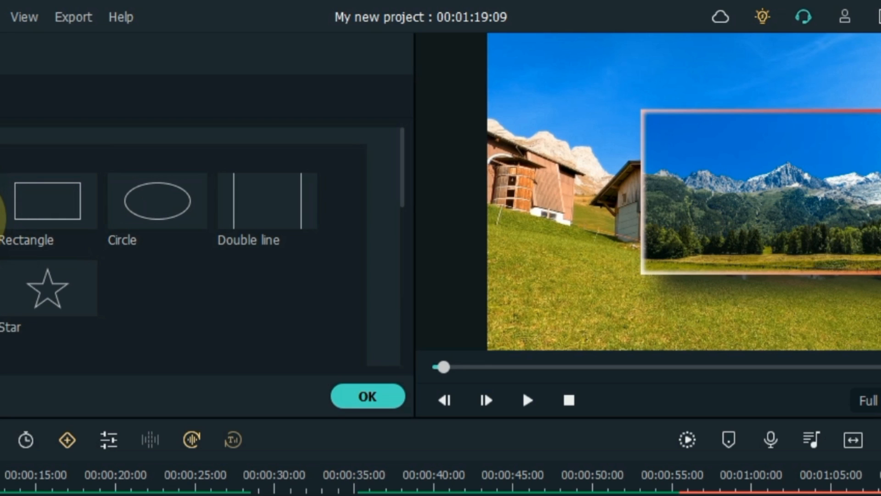
left_click(0, 289)
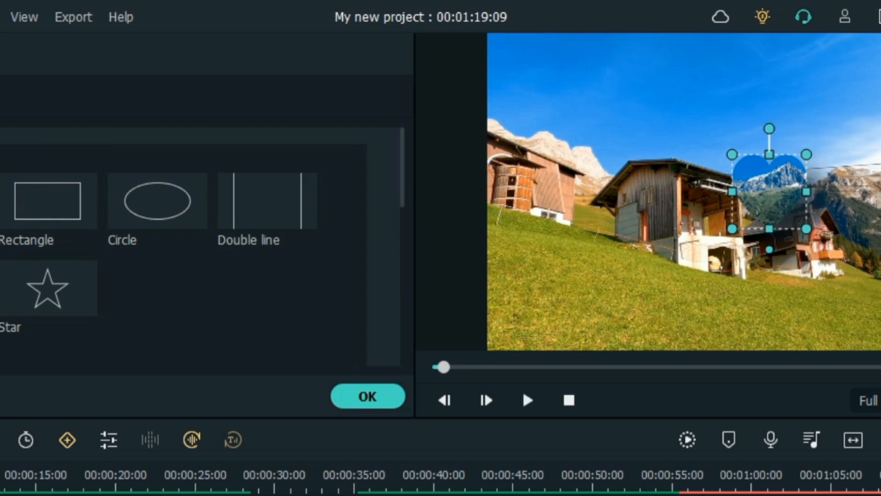
left_click(8, 214)
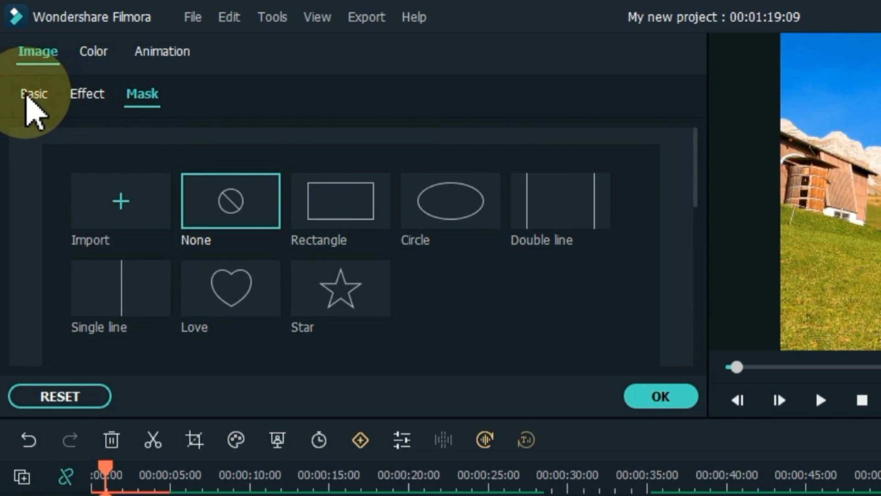
Step: Try the Darken and Difference blending modes on the mountain photo and return the blending mode to Normal
left_click(28, 94)
left_click(19, 168)
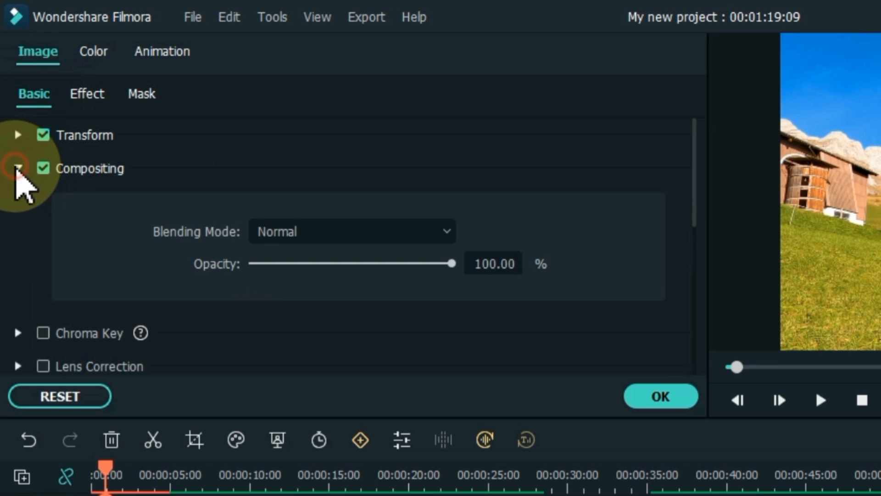
left_click(329, 225)
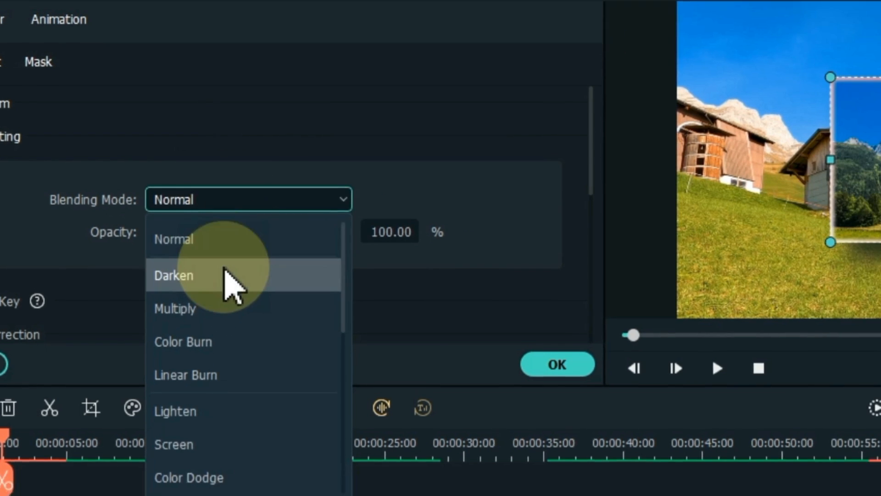
left_click(335, 311)
left_click(78, 165)
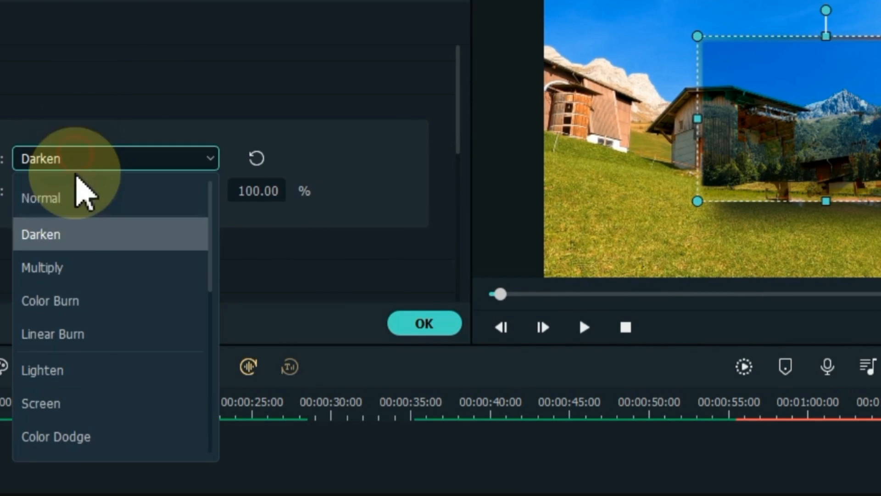
left_click(79, 325)
left_click(112, 157)
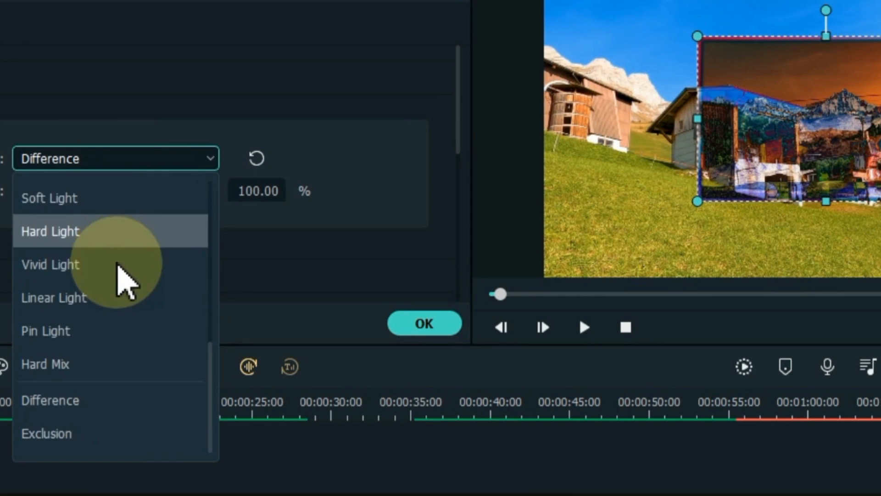
scroll(117, 264, "up", 4)
left_click(153, 203)
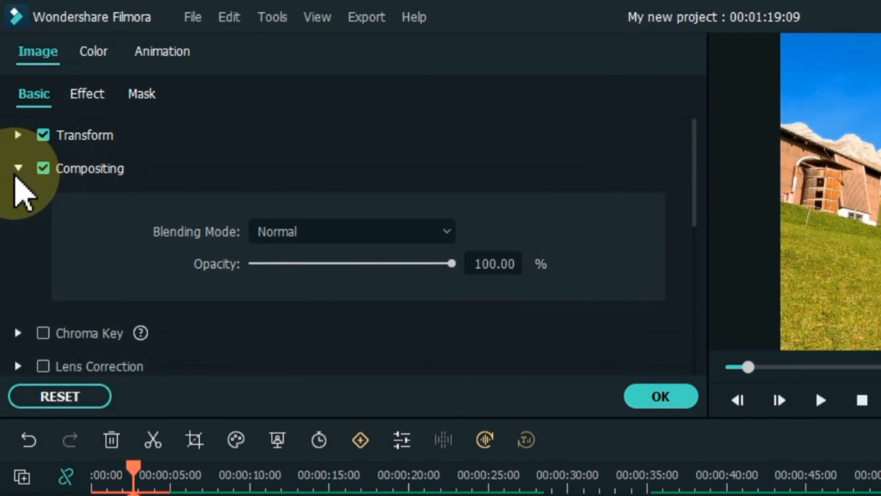
Step: Look over the mountain photo's Drop Shadow and Auto Enhance options and confirm its settings
left_click(17, 168)
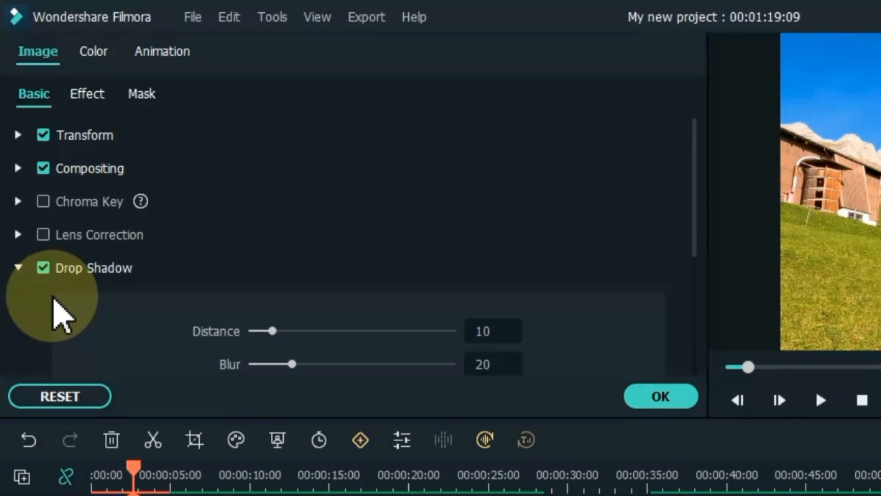
scroll(51, 315, "down", 1)
left_click(20, 250)
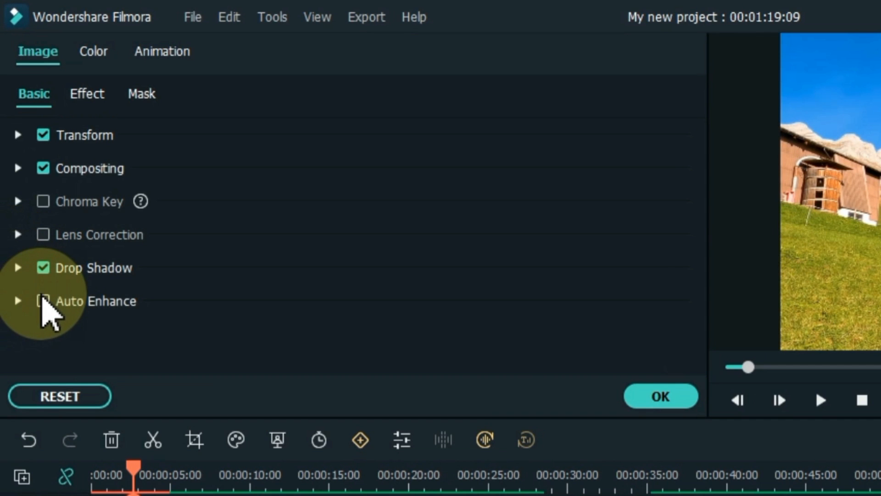
left_click(43, 299)
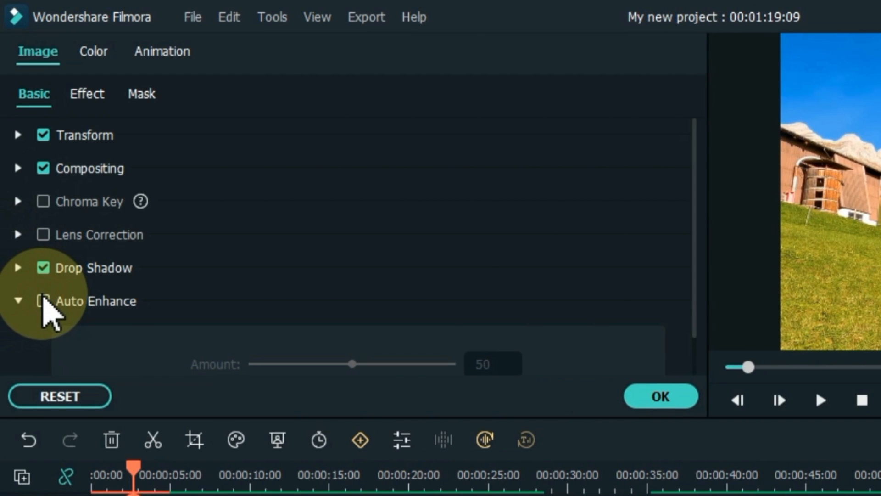
left_click(675, 399)
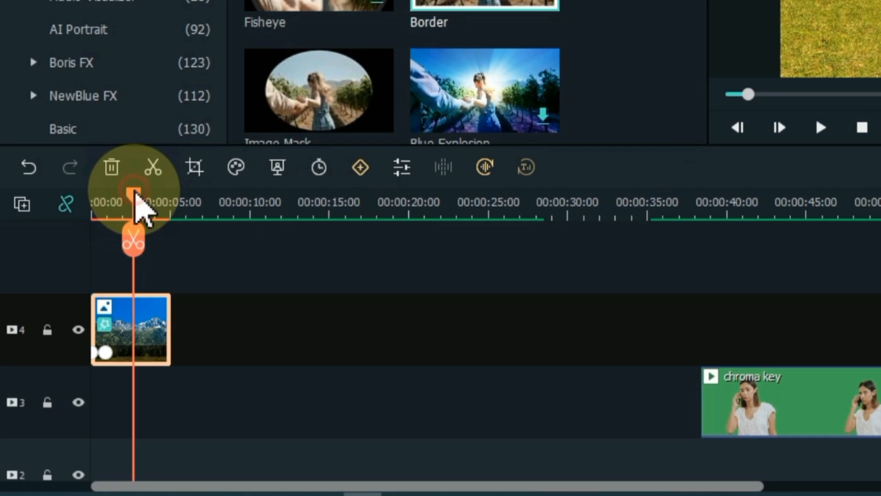
Step: Play the video from the start to preview the mountain photo overlay
left_click_drag(132, 460, 69, 464)
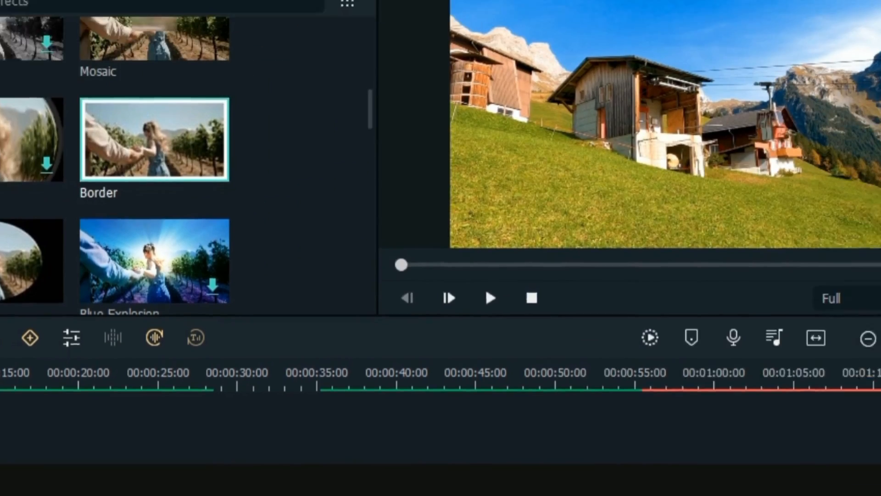
left_click(489, 296)
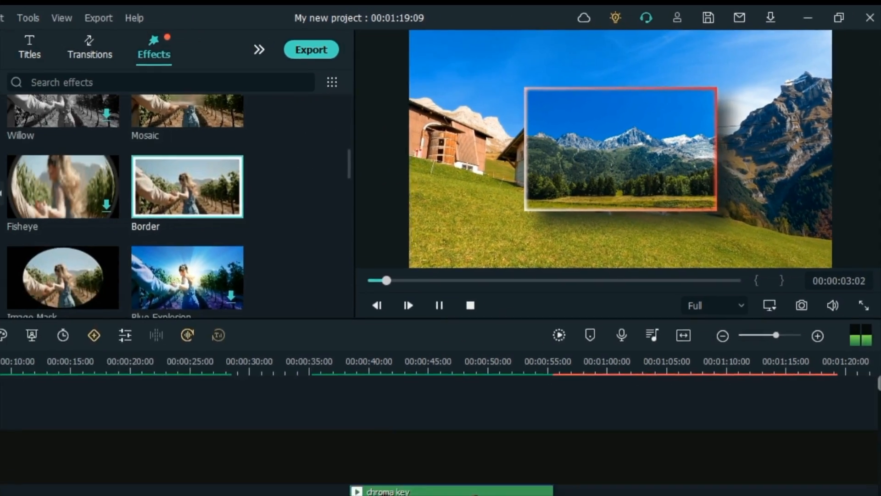
Step: Browse the recommended audio, download the Blue city lights track and preview it
scroll(130, 386, "down", 3)
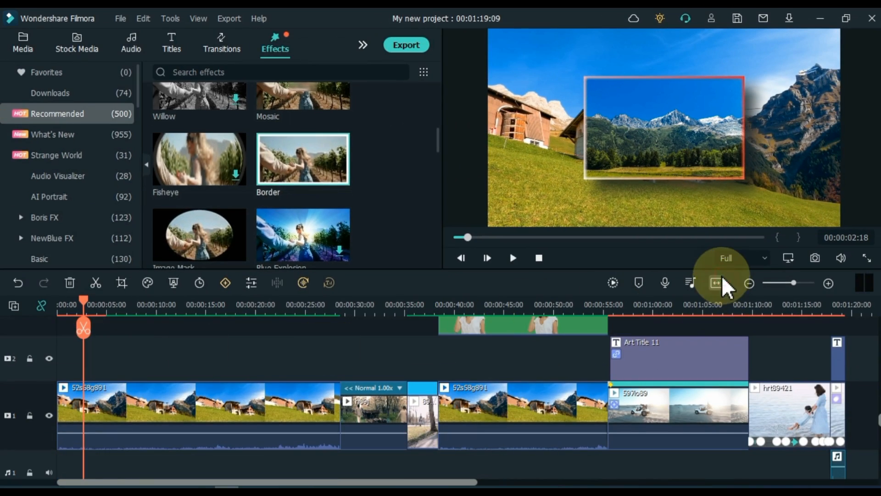
scroll(619, 355, "down", 3)
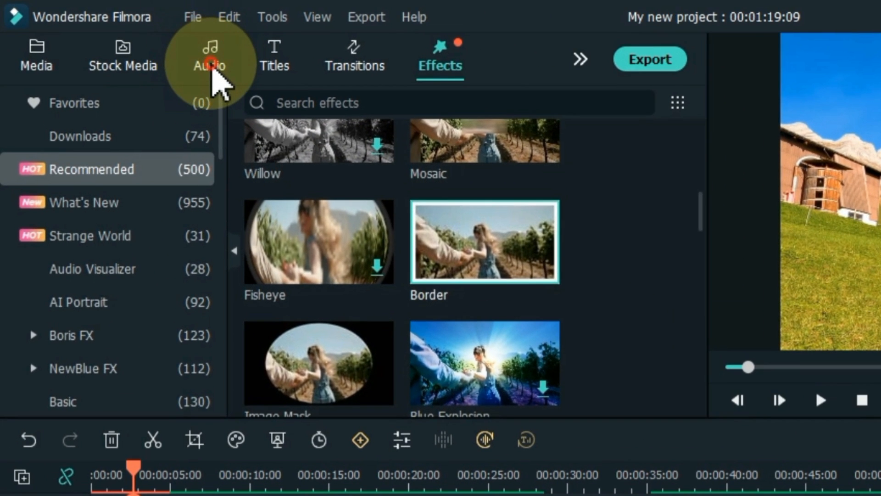
left_click(212, 65)
scroll(528, 310, "down", 3)
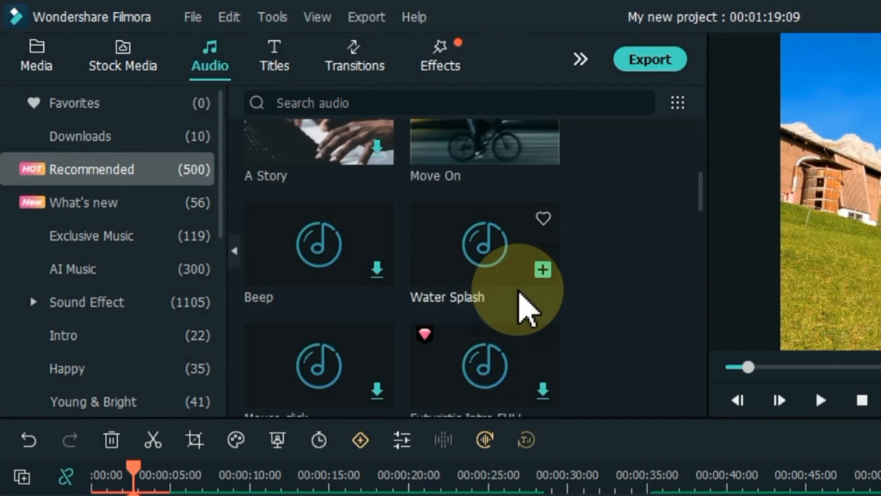
scroll(519, 291, "down", 5)
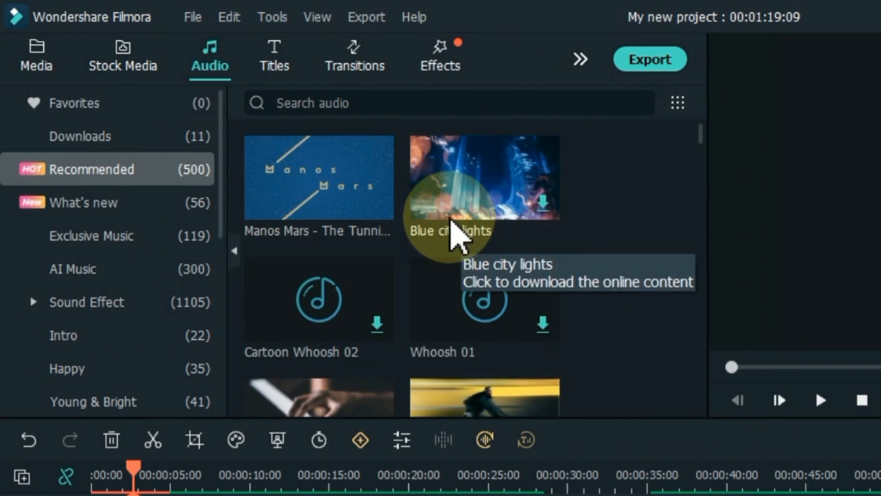
left_click(448, 212)
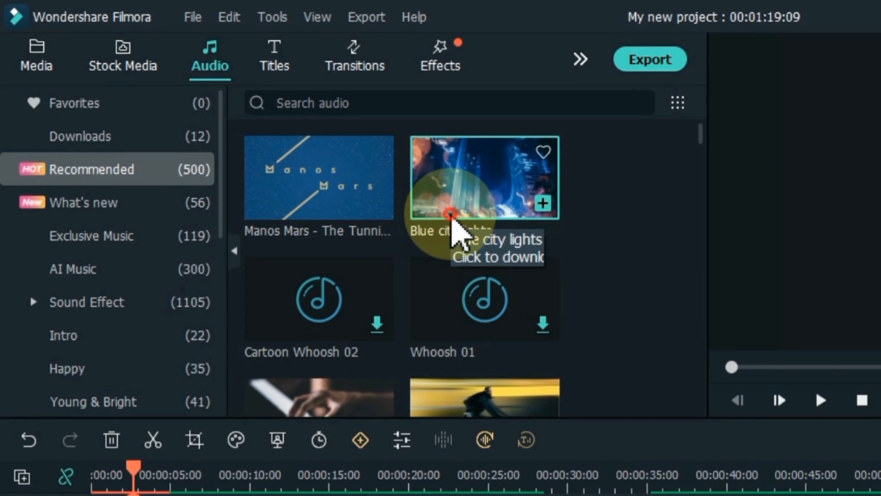
double_click(451, 216)
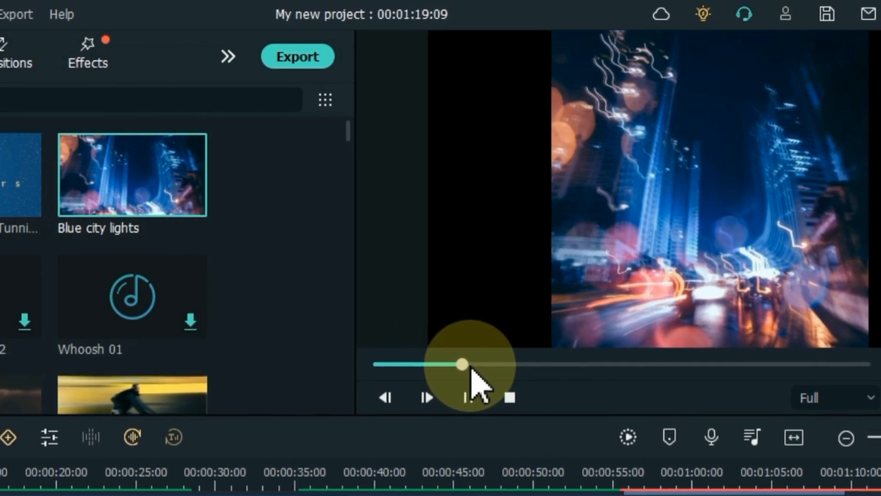
left_click(293, 400)
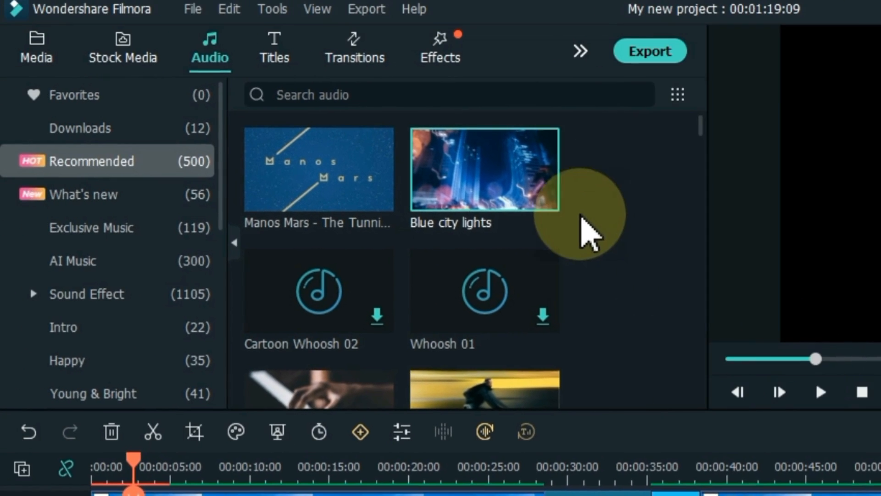
Step: Place Blue city lights at the start of audio track 2 and trim its end to match the end of the video
left_click_drag(491, 185, 50, 455)
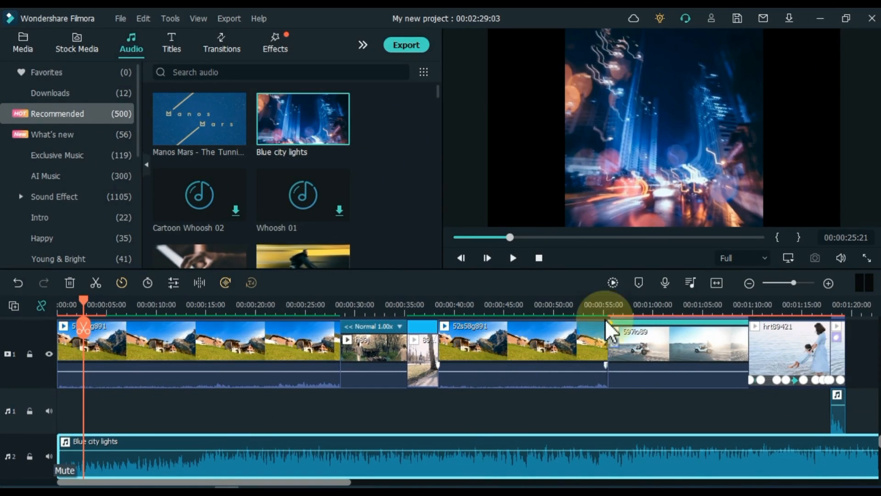
left_click(720, 282)
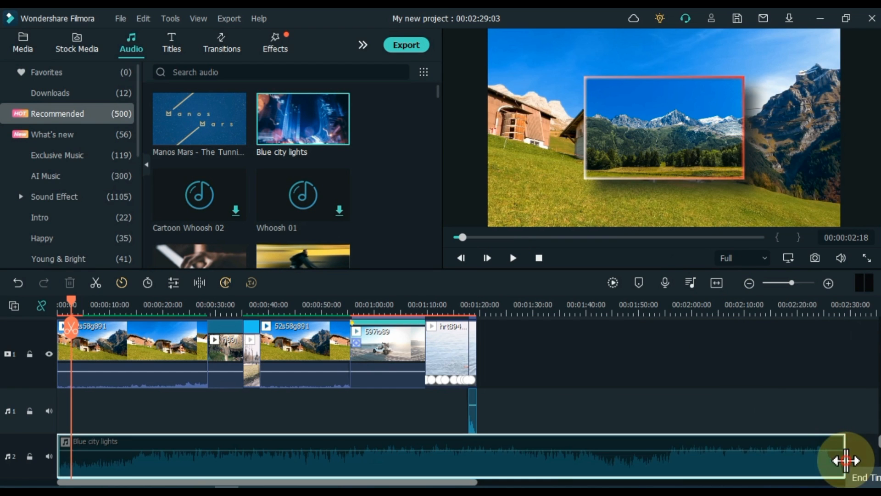
left_click_drag(845, 459, 477, 462)
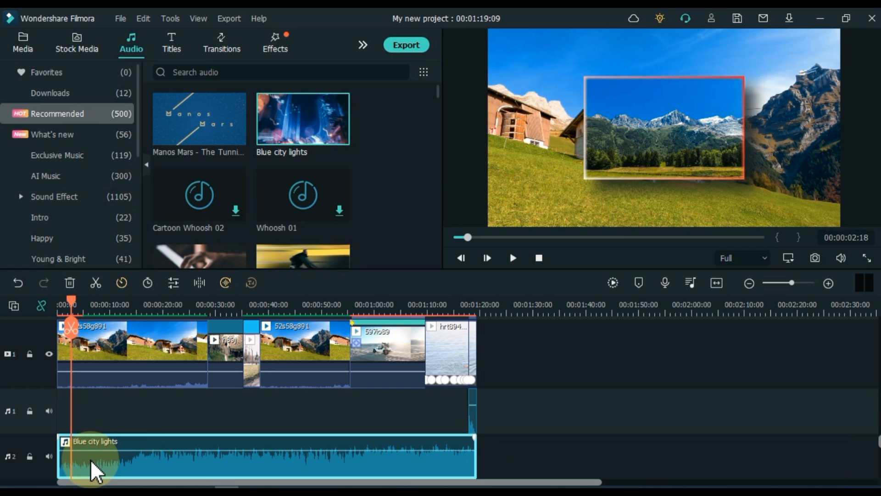
Step: Set the Blue city lights clip's fade-in to 5.64 s and play the timeline from the start
double_click(94, 470)
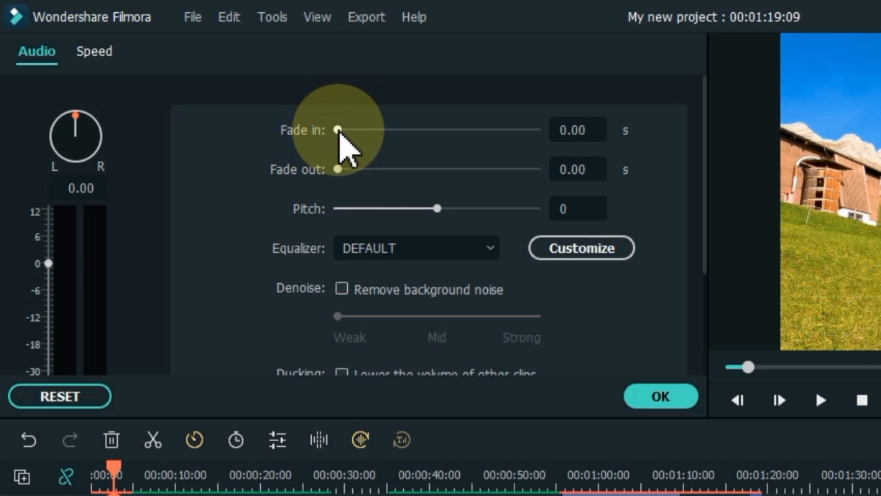
left_click_drag(339, 130, 369, 136)
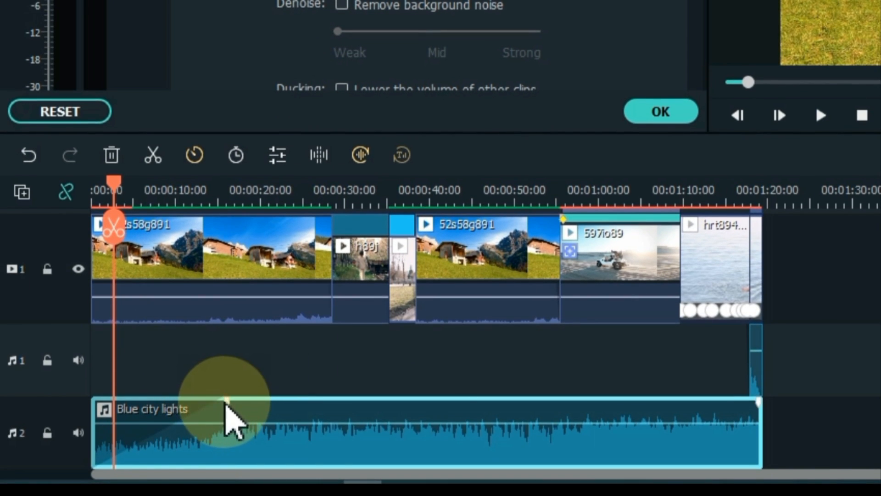
left_click_drag(226, 400, 140, 412)
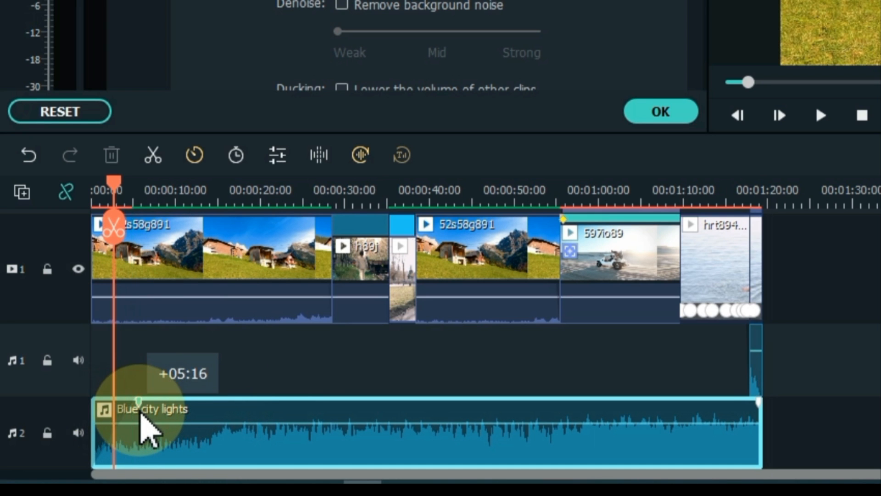
left_click_drag(115, 184, 71, 191)
key("space")
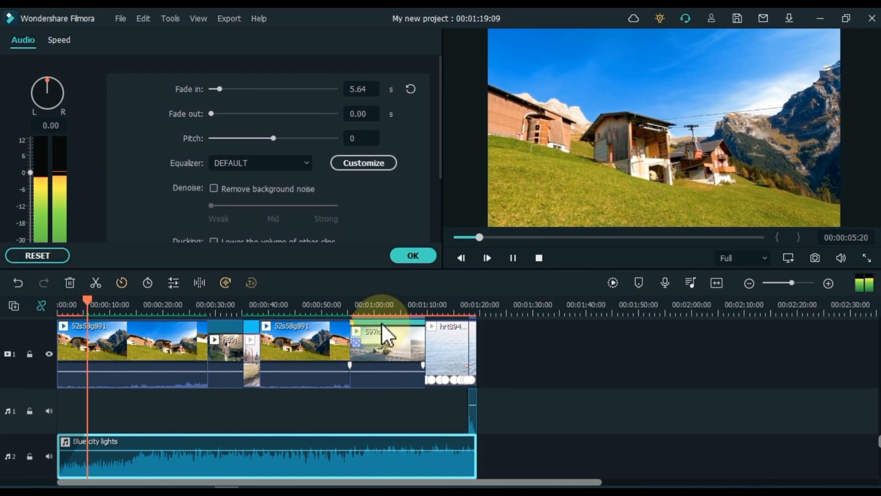
Step: Move the playhead to the end of the Blue city lights clip and set its fade-out to 4.55 s
left_click(474, 305)
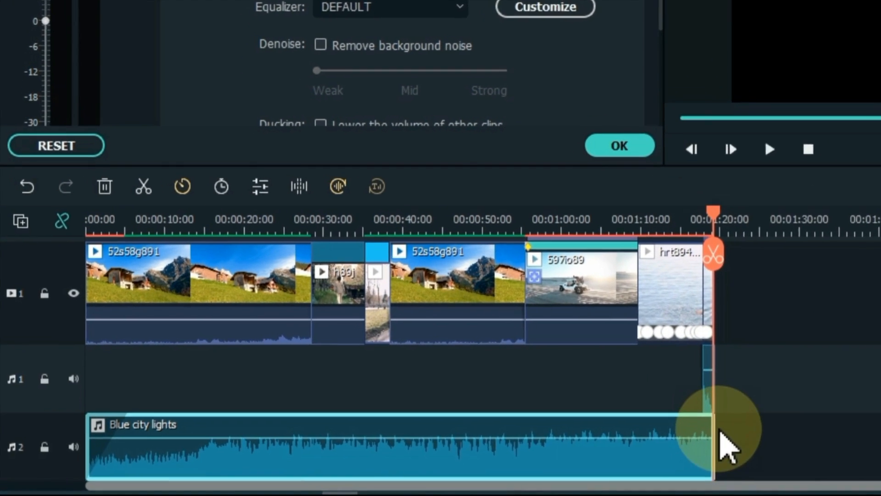
left_click_drag(535, 434, 535, 435)
left_click_drag(761, 420, 711, 416)
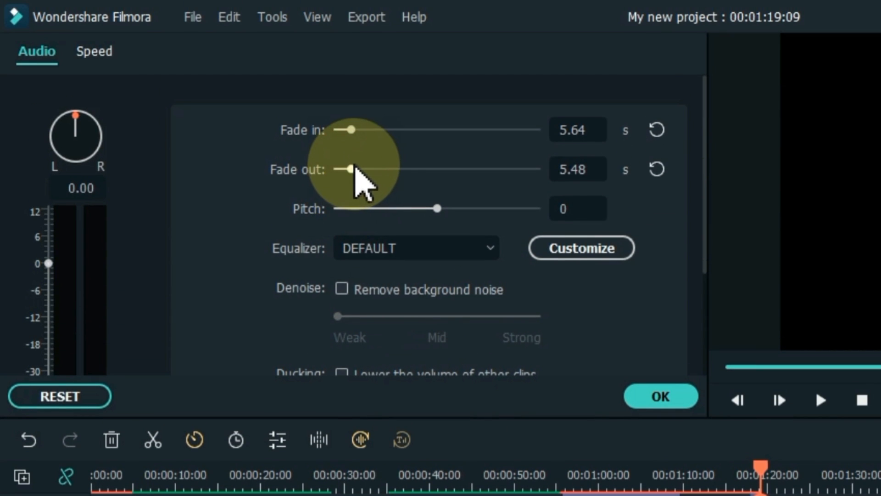
left_click_drag(379, 177, 354, 174)
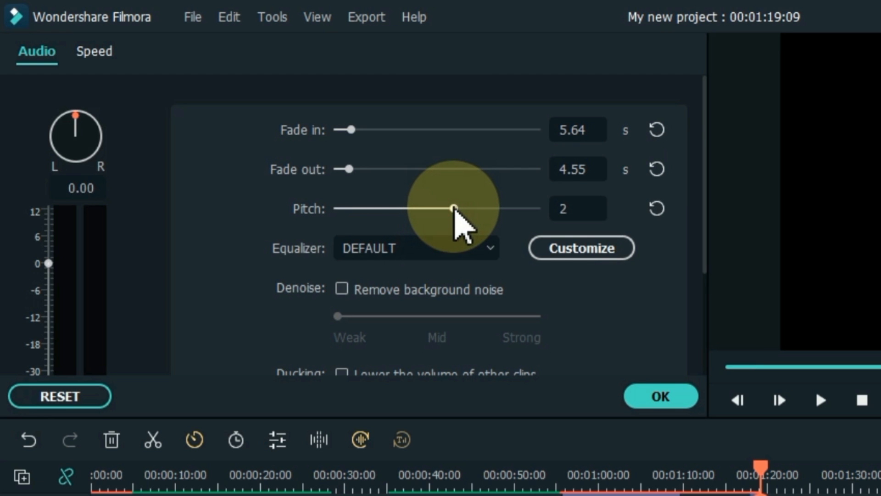
Step: Try a raised pitch on the Blue city lights clip and play it from about 3 seconds in
left_click_drag(454, 209, 470, 209)
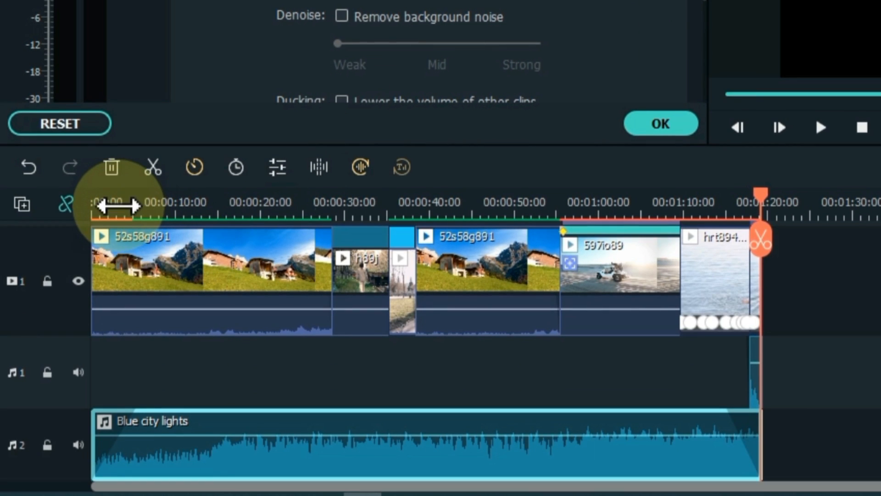
left_click(116, 477)
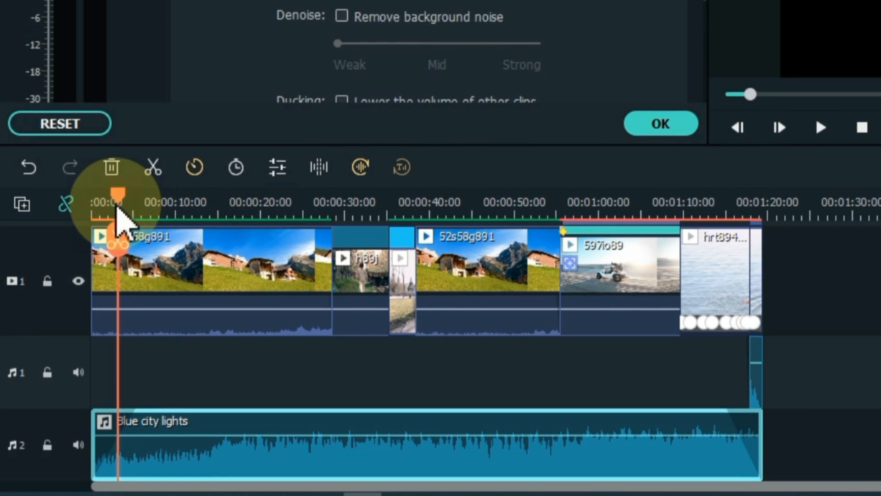
key("space")
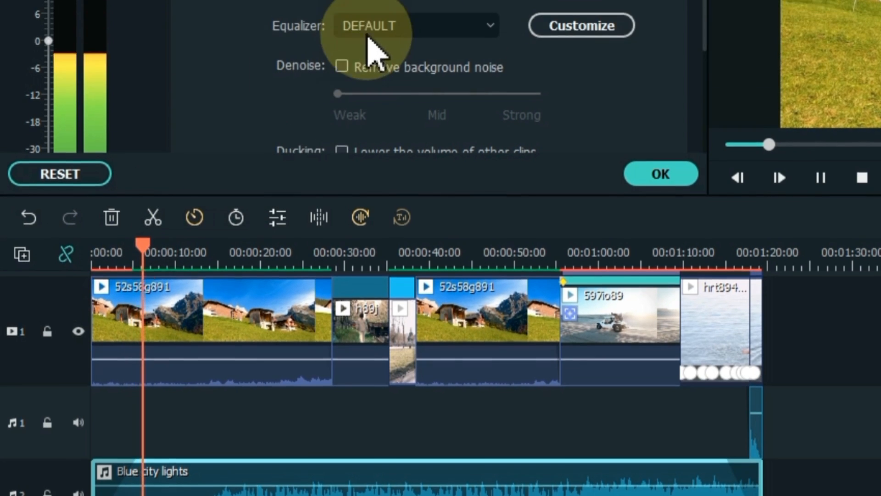
key("space")
Step: Test the Blue city lights clip with a pitch of -8 in playback, and set the pitch to 9
left_click(370, 74)
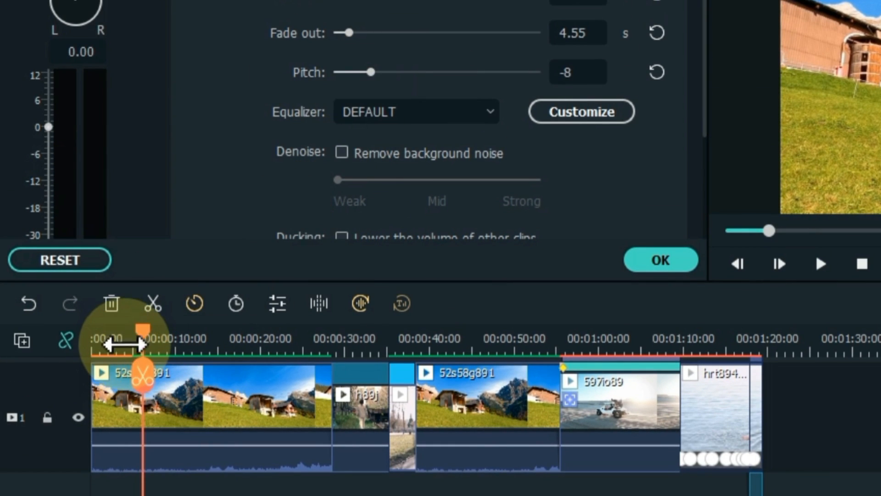
left_click(124, 342)
key("space")
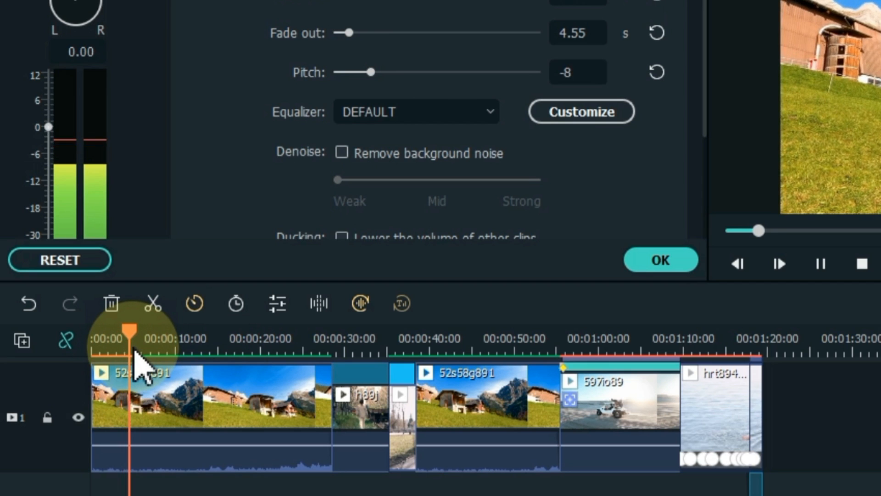
key("space")
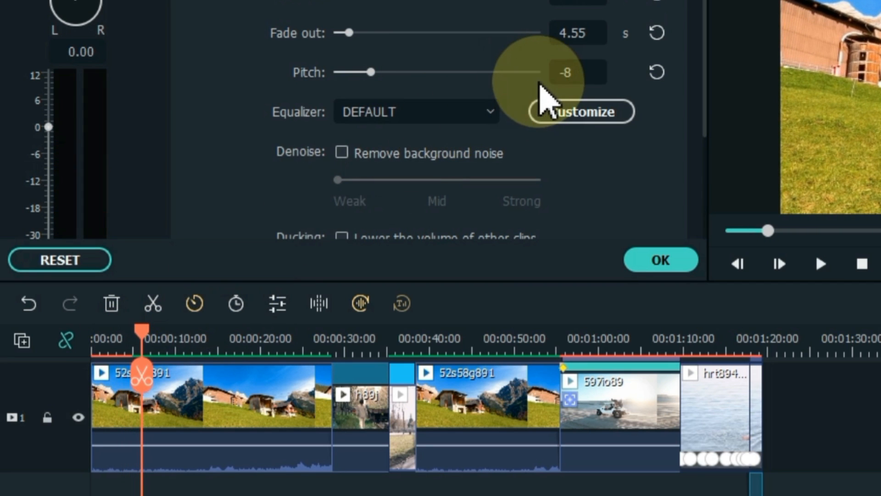
left_click(516, 72)
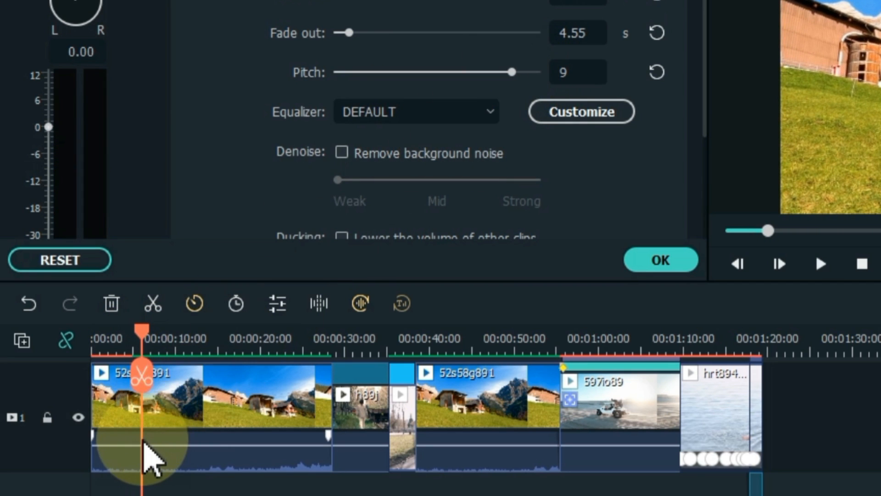
Step: Play the Blue city lights clip from about 6 seconds with the pitch of 9 and reset its pitch to 0
key("space")
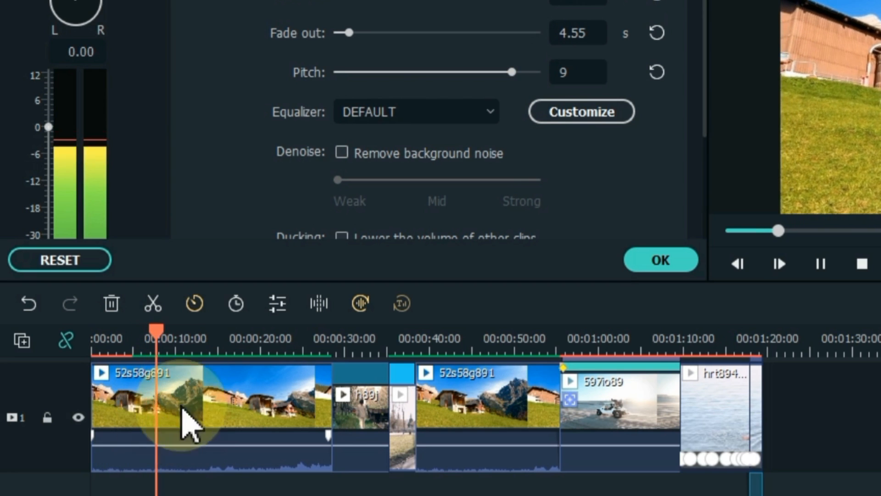
key("space")
key("space")
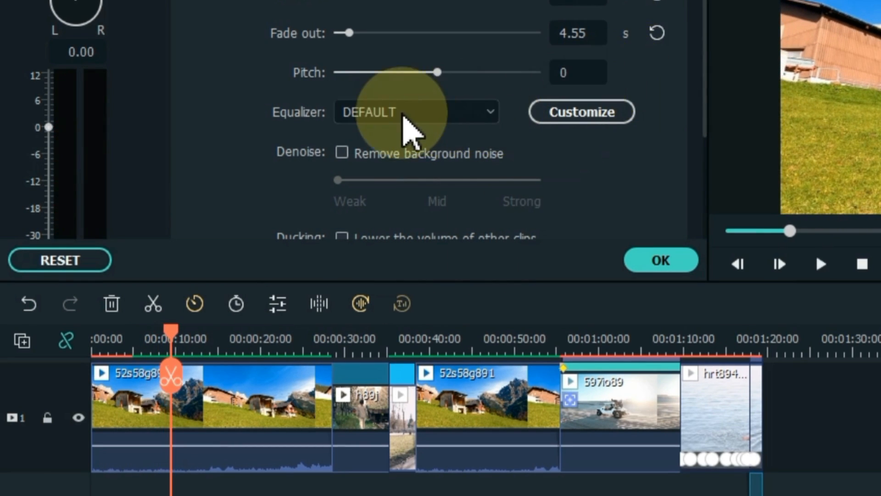
Step: Try the Dance, Soft and Hard Rock equalizer presets on the Blue city lights clip and return the equalizer to DEFAULT
left_click(393, 116)
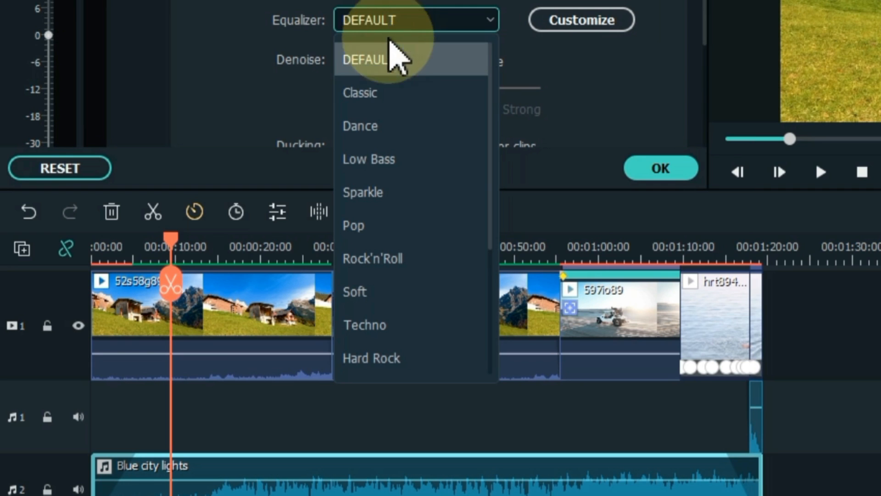
left_click(393, 128)
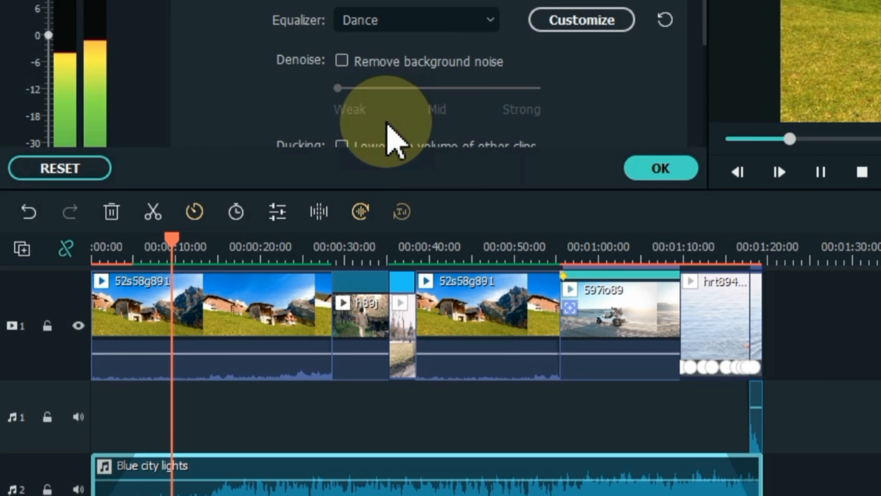
left_click(389, 34)
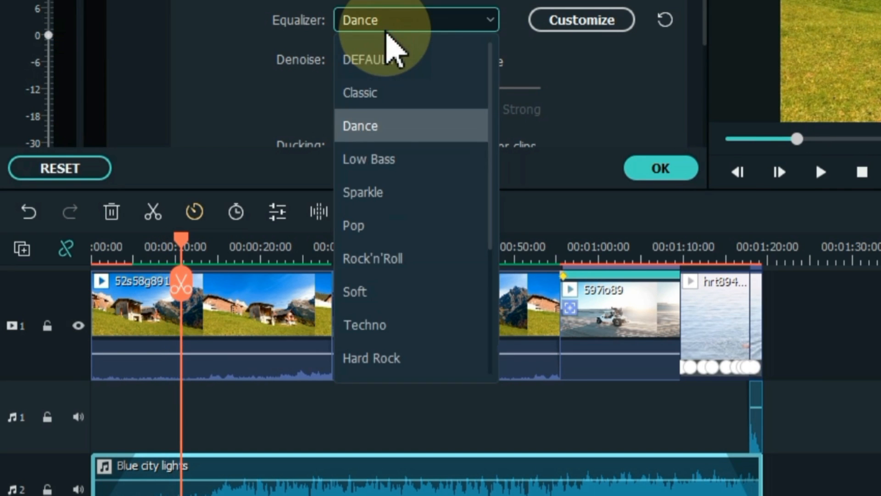
left_click(371, 291)
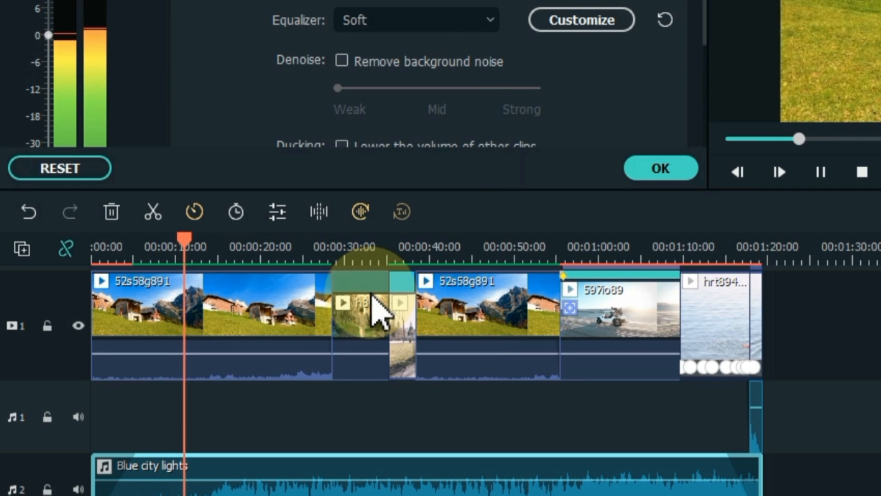
left_click(402, 23)
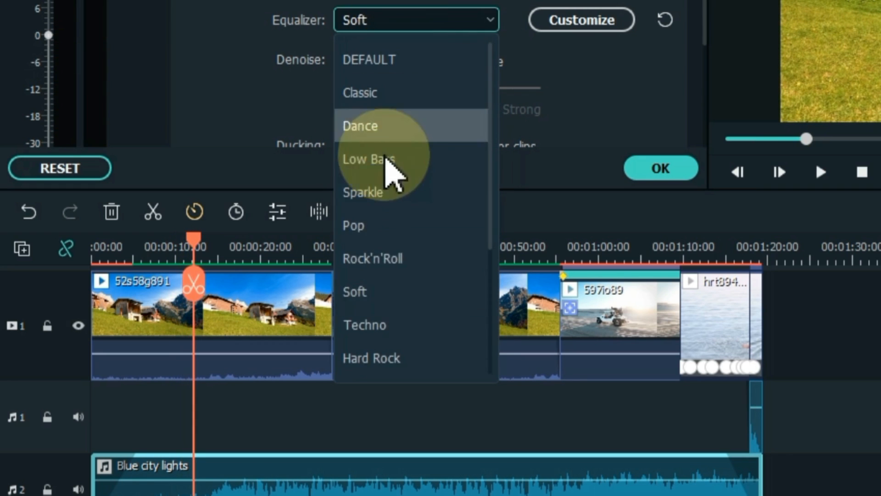
left_click(387, 361)
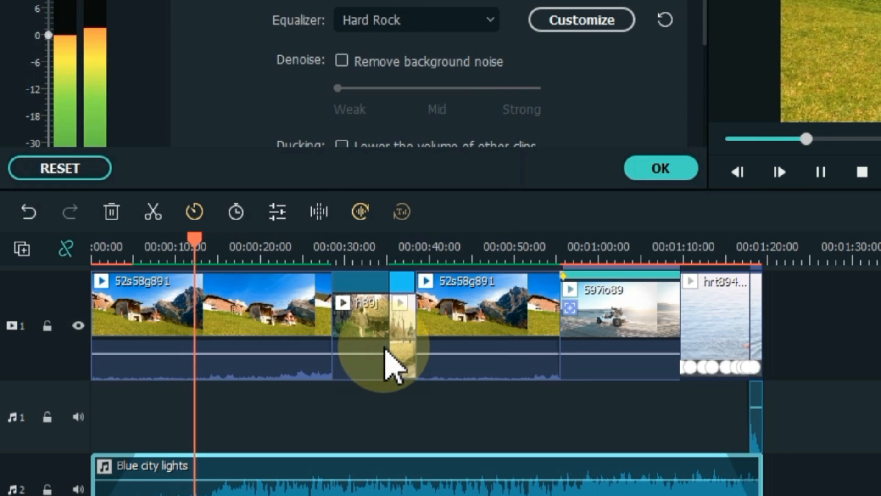
left_click(398, 20)
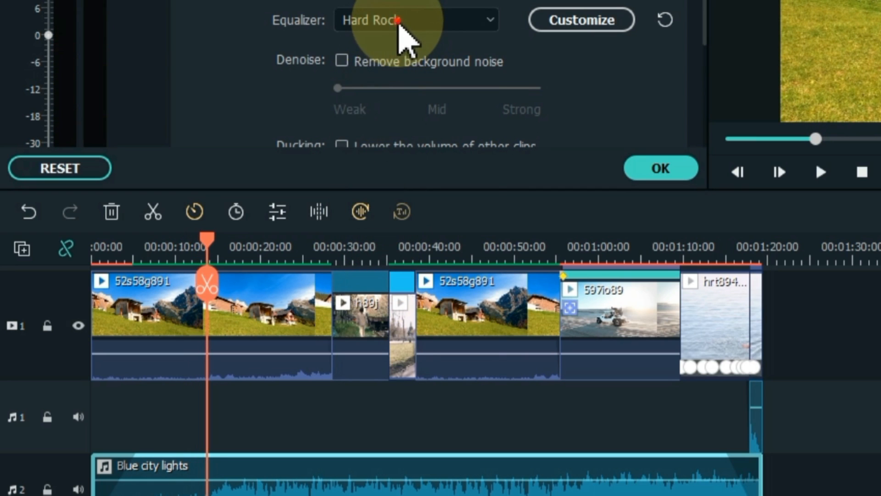
left_click(362, 59)
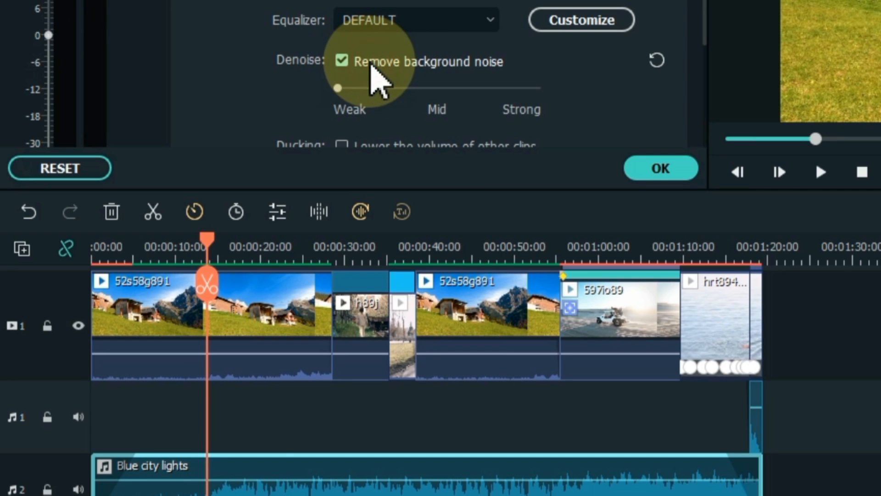
Step: Try background noise removal at mid and strong levels, and ducking at 51%, on the Blue city lights clip, turning both off again
left_click(441, 88)
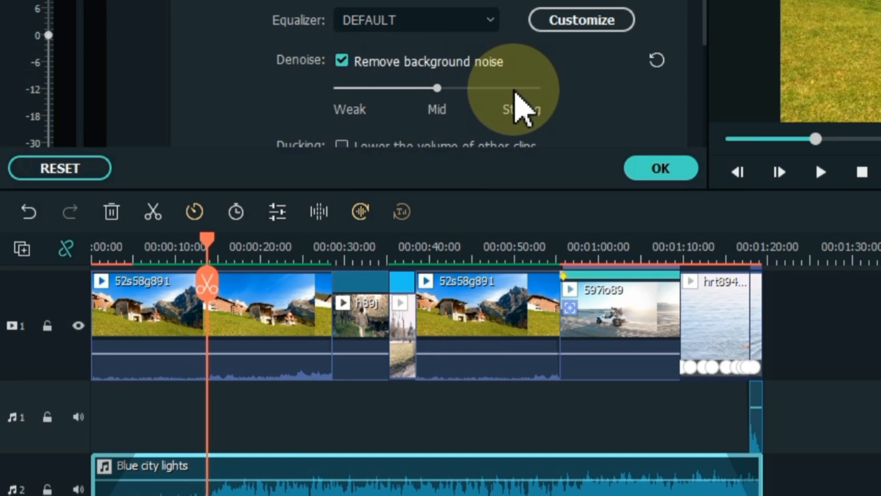
left_click(530, 91)
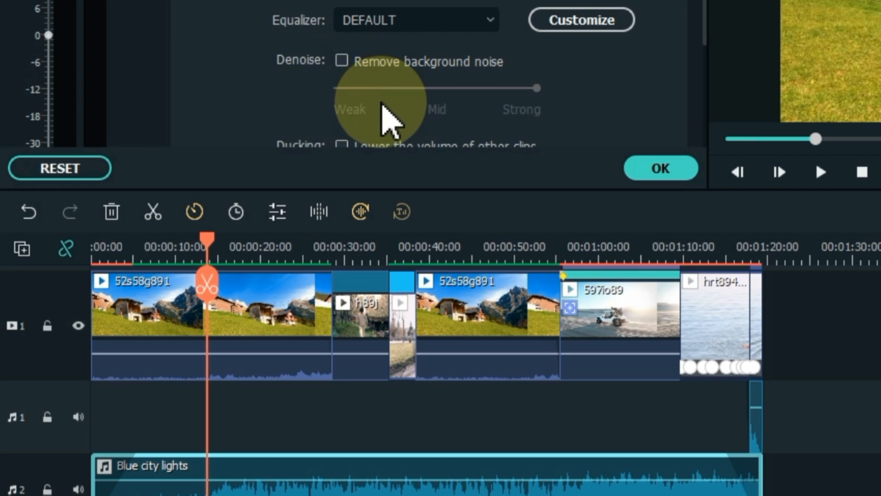
scroll(388, 121, "down", 1)
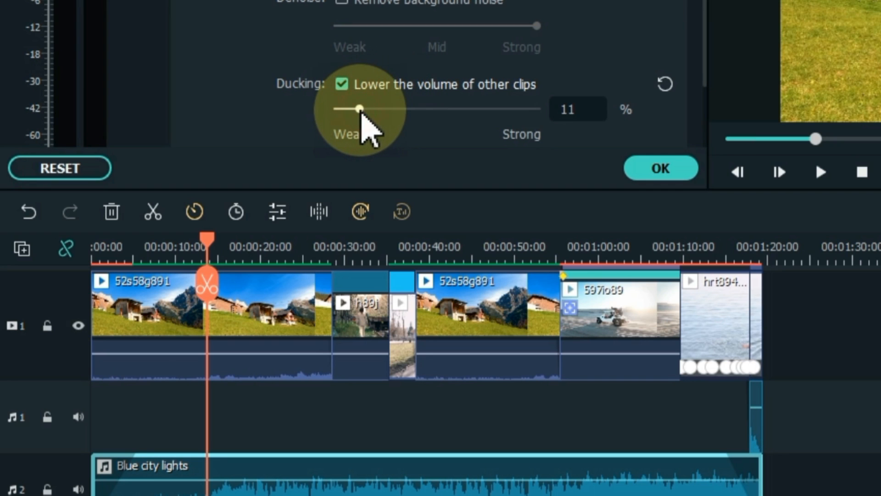
left_click(441, 108)
left_click_drag(456, 107, 437, 125)
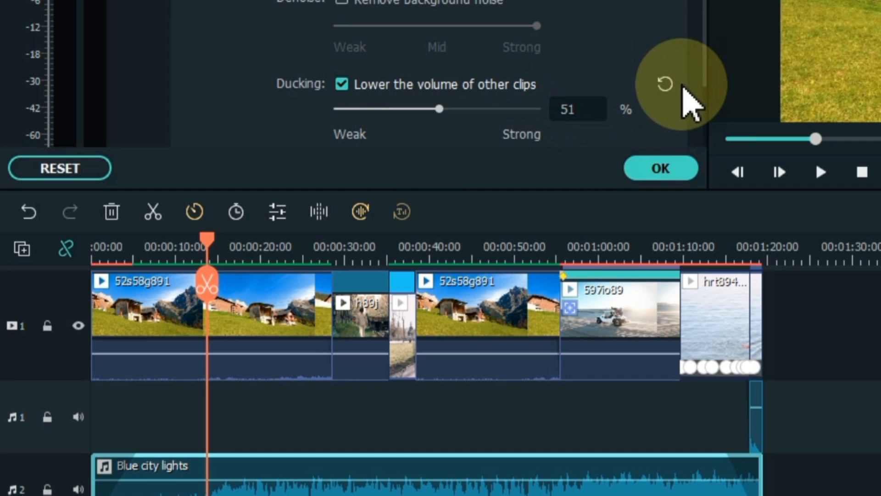
left_click(665, 83)
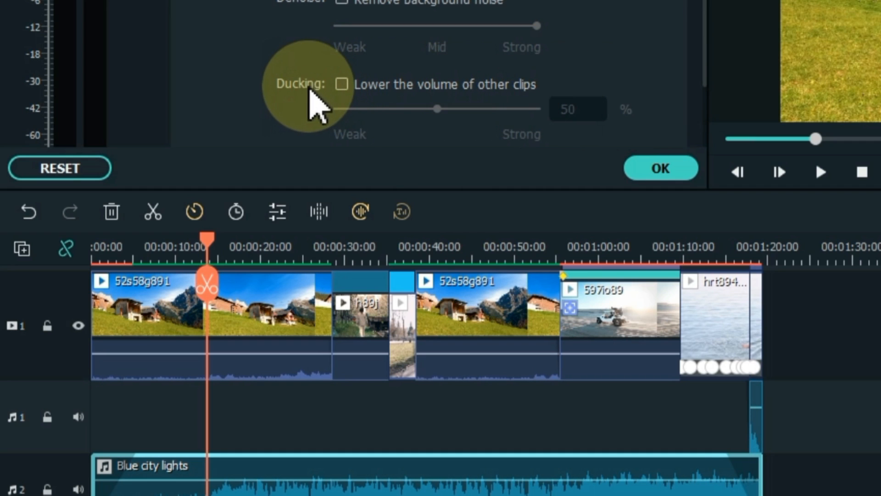
Step: Lower the Blue city lights clip's volume to -9.21 dB and play a short stretch of the timeline
scroll(217, 471, "down", 3)
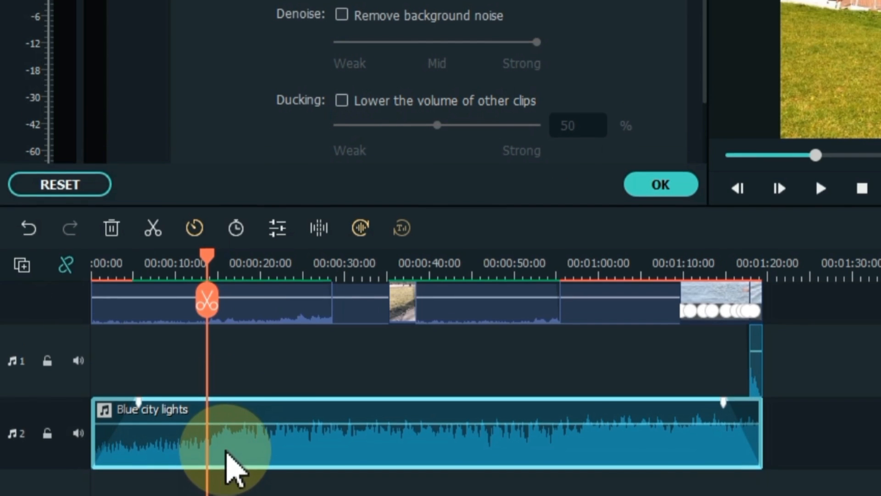
scroll(52, 208, "down", 3)
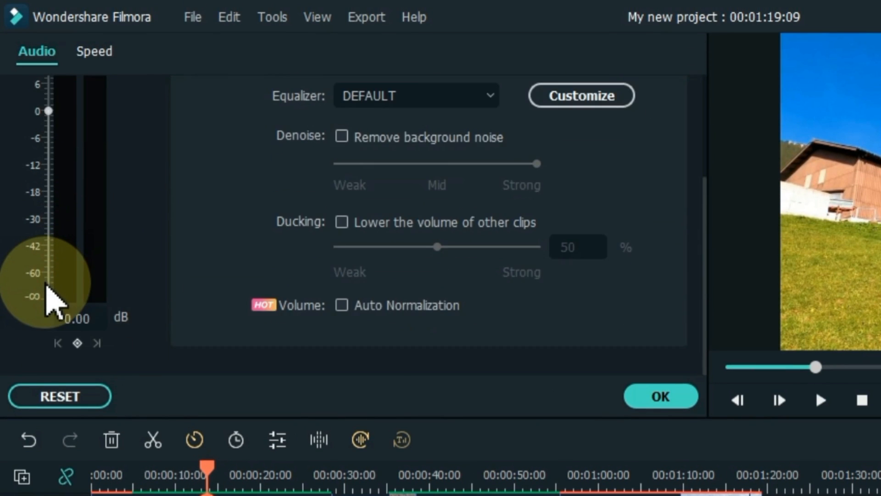
scroll(53, 252, "up", 2)
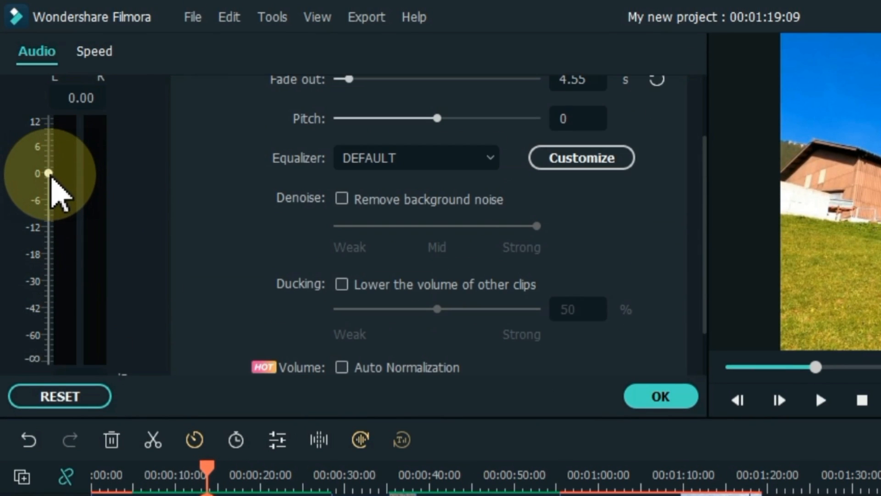
left_click_drag(50, 177, 55, 202)
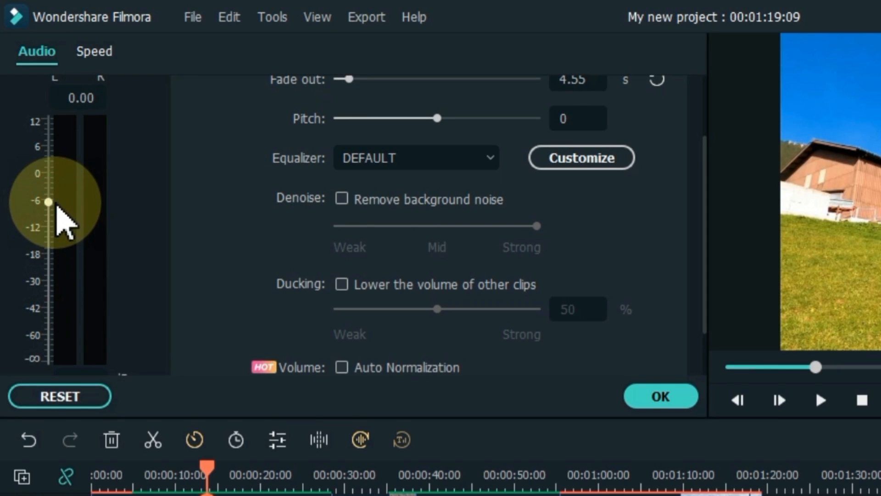
left_click_drag(253, 404, 274, 408)
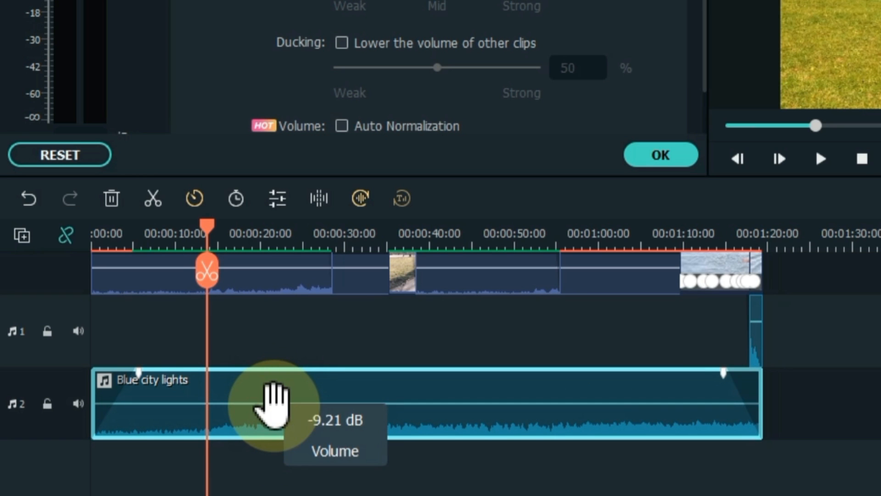
key("space")
key("space")
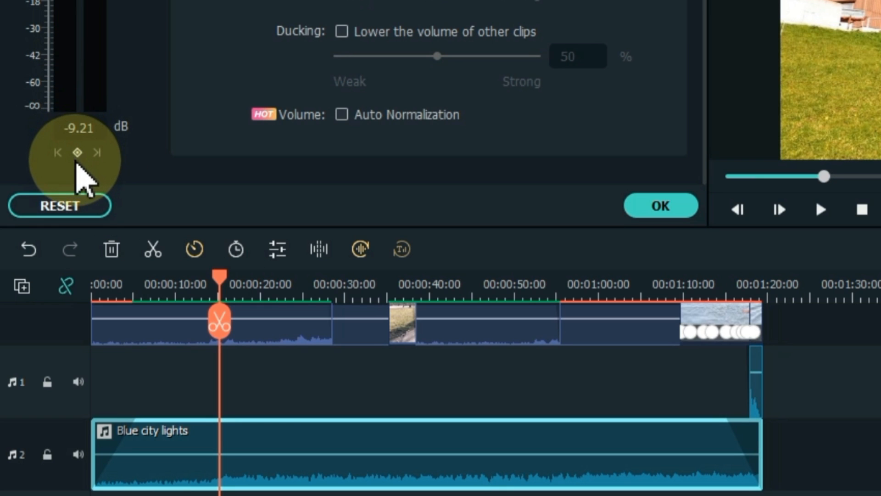
Step: Add volume keyframes on the Blue city lights clip at about 15 and 23 seconds, with a -30.77 dB keyframe at about 19 seconds
left_click(77, 152)
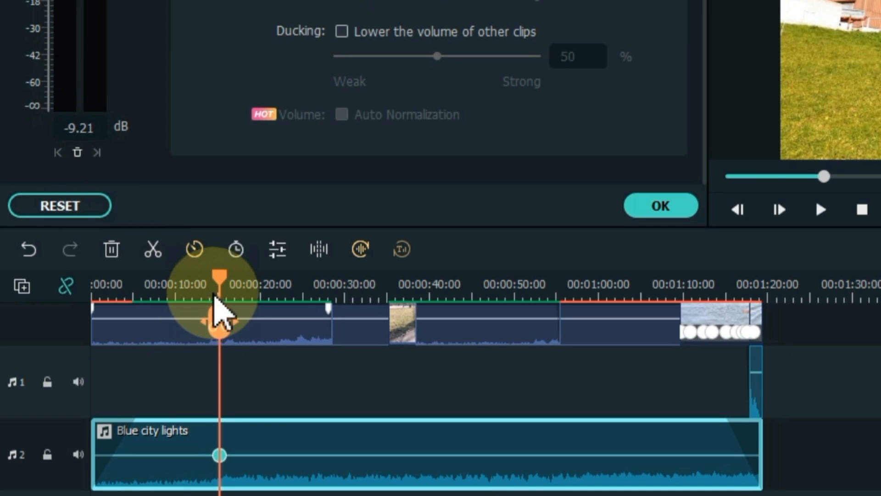
left_click_drag(219, 286, 291, 290)
left_click(77, 152)
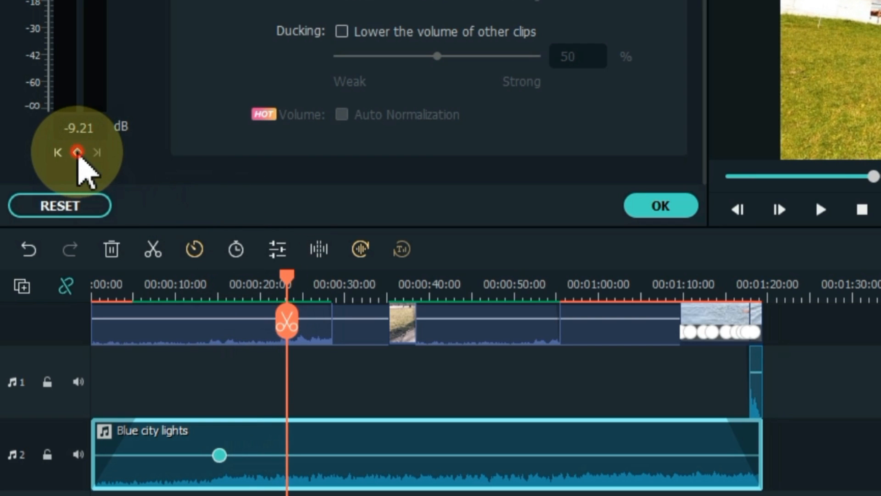
left_click(245, 280)
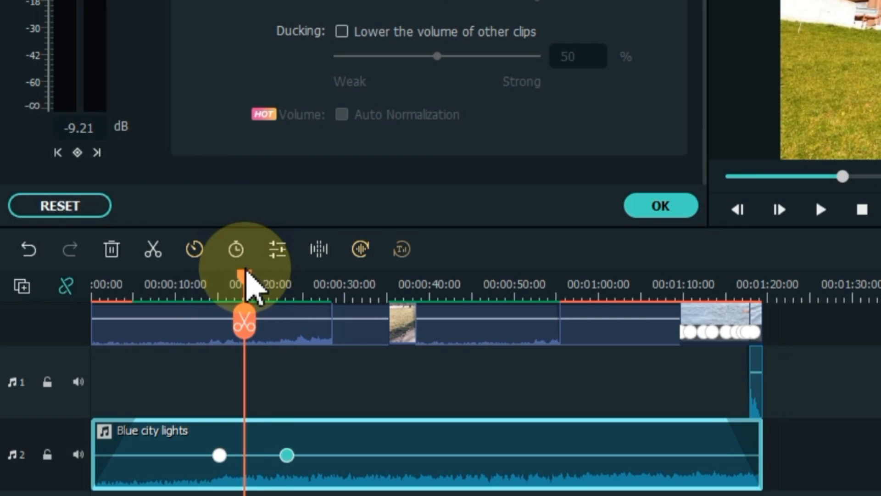
mouse_move(247, 272)
left_mouse_down()
mouse_move(244, 281)
mouse_move(262, 290)
mouse_move(256, 286)
left_mouse_up()
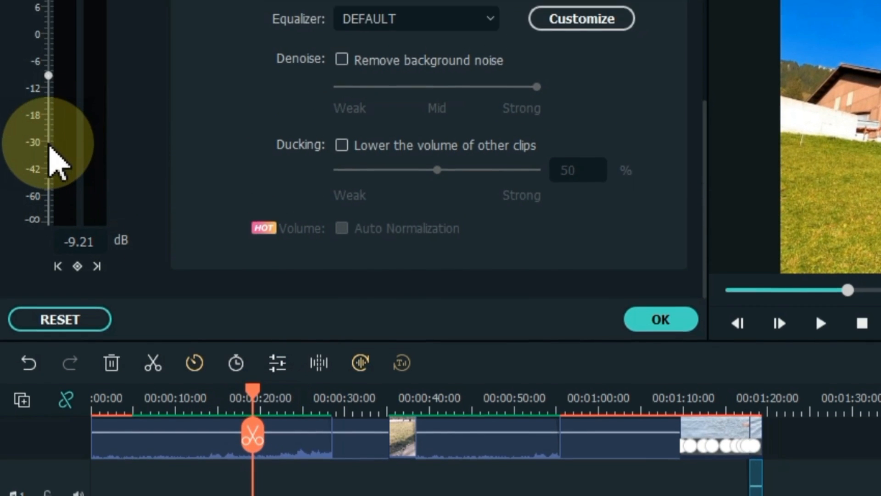
left_click(49, 29)
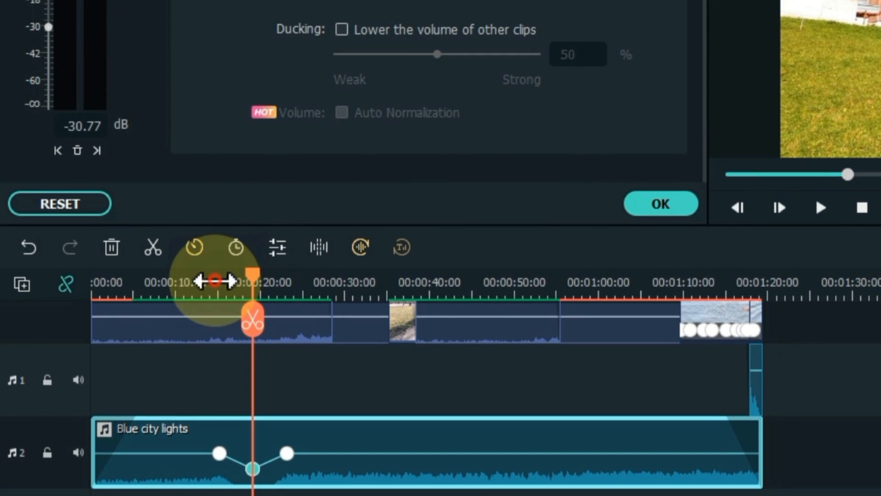
Step: Play the timeline from about 14 seconds through the volume dip between the Blue city lights keyframes
left_click(214, 307)
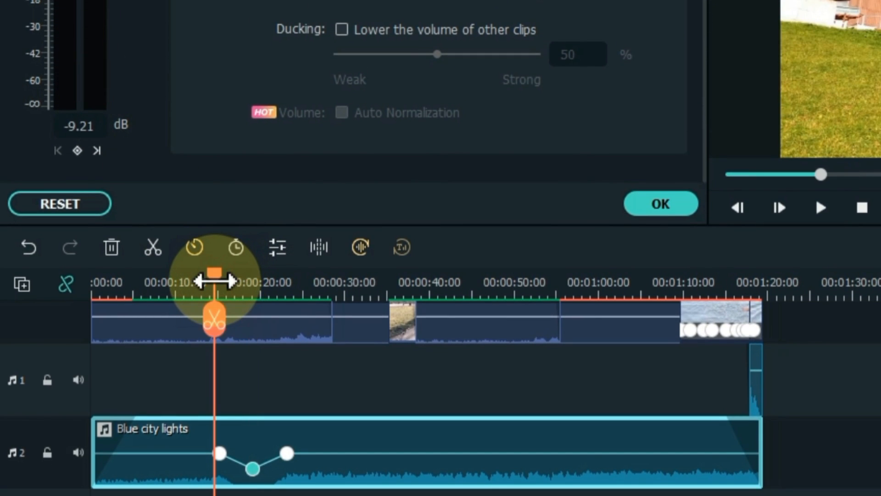
key("space")
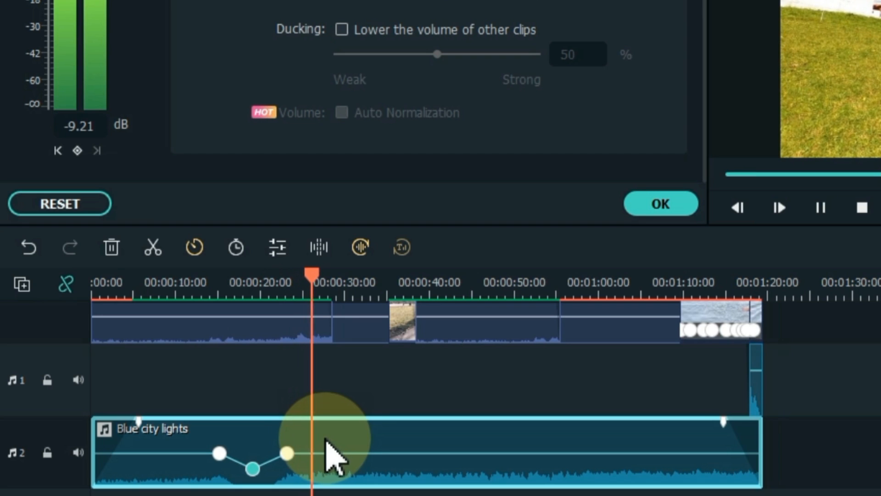
key("space")
Step: Delete all the volume keyframes from the Blue city lights clip and confirm its audio settings
left_click(287, 455)
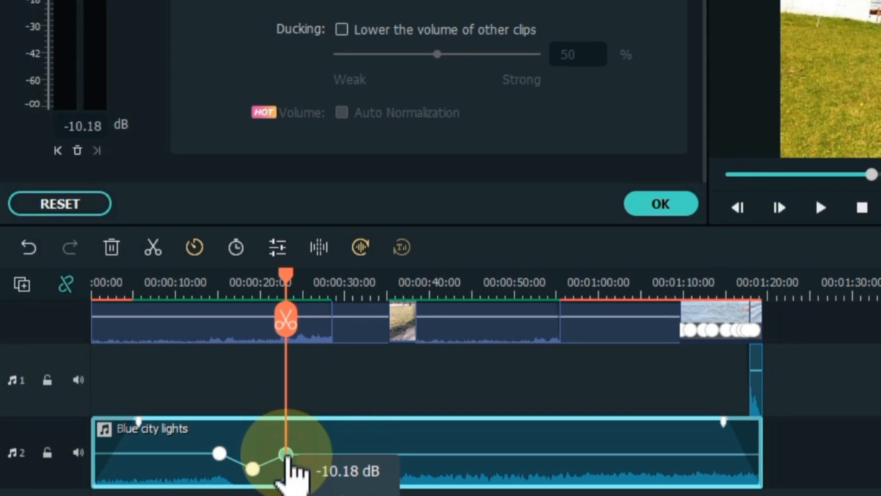
left_click_drag(282, 462, 254, 469)
double_click(253, 467)
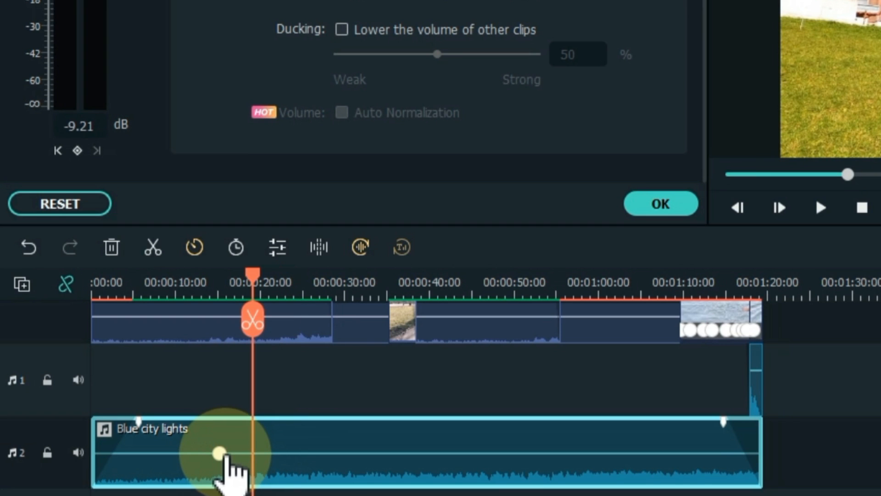
double_click(224, 455)
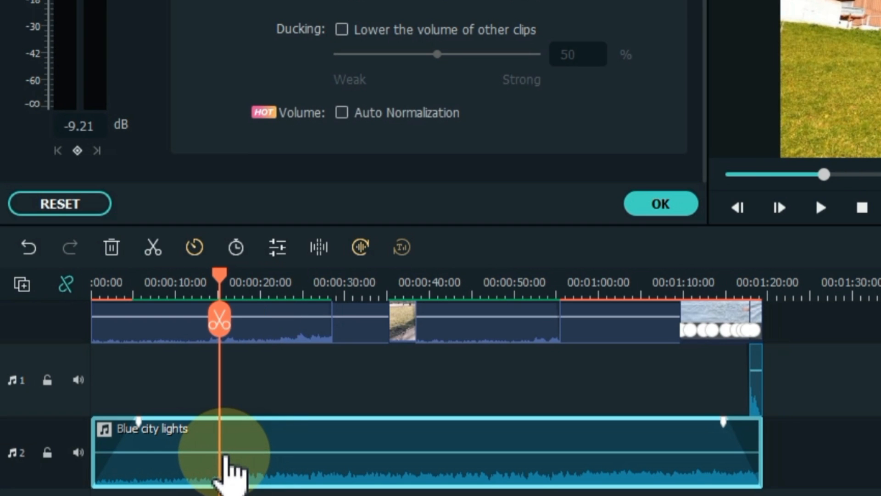
left_click(643, 207)
Step: Add the Lowerthird_02 title from the downloaded titles to video track 2 at about 6 seconds
scroll(392, 408, "up", 5)
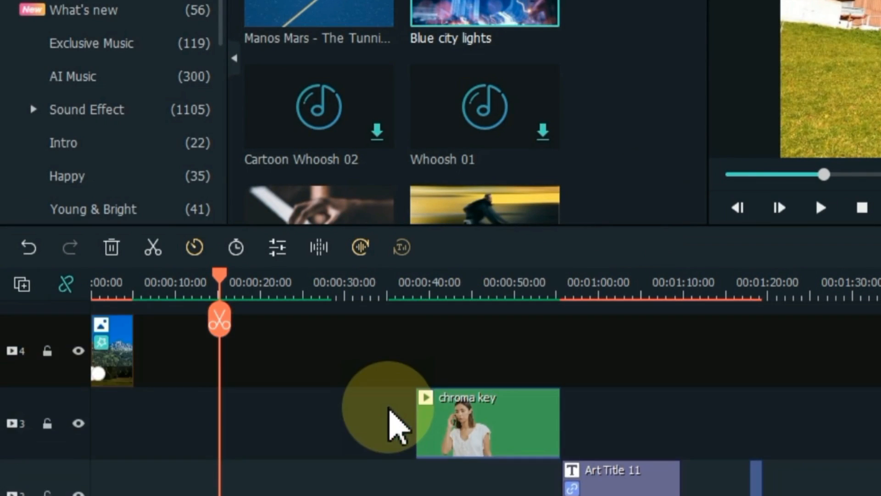
left_click_drag(221, 276, 142, 278)
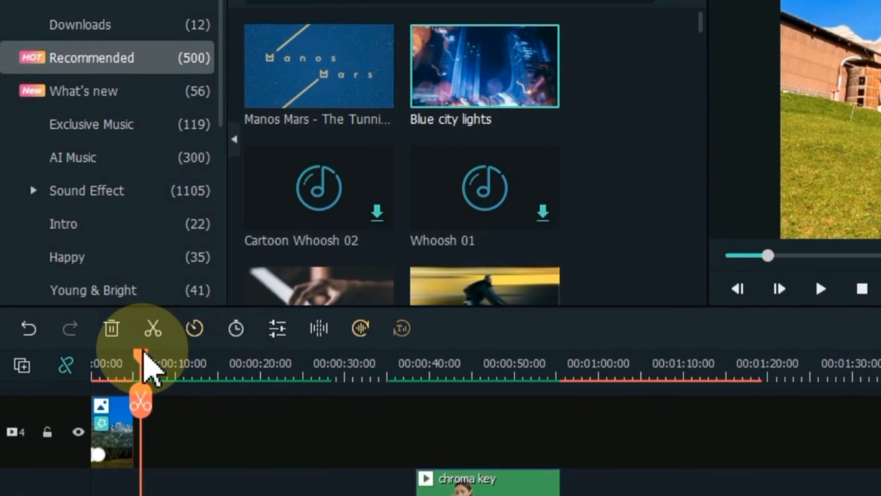
left_click(280, 46)
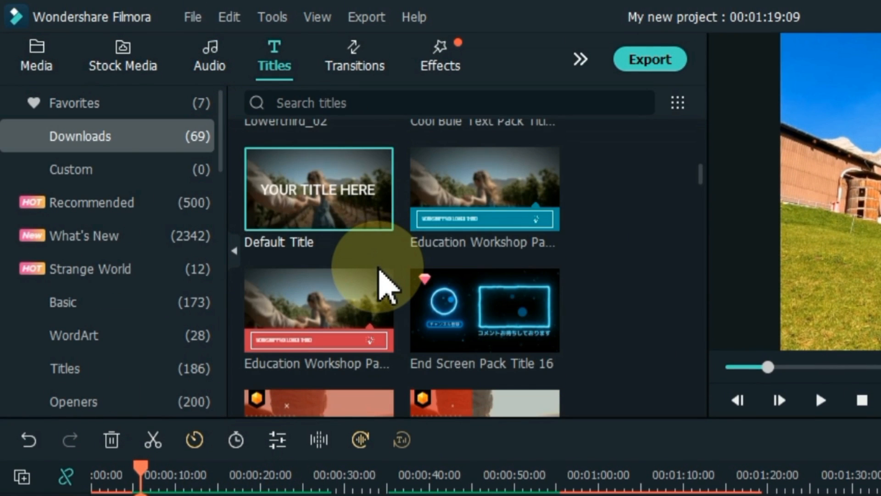
scroll(379, 271, "down", 10)
scroll(380, 272, "down", 10)
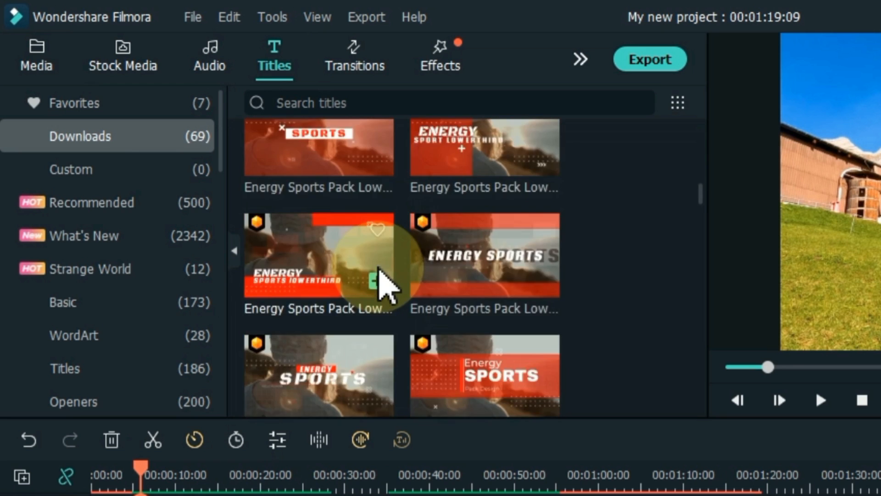
scroll(380, 272, "down", 5)
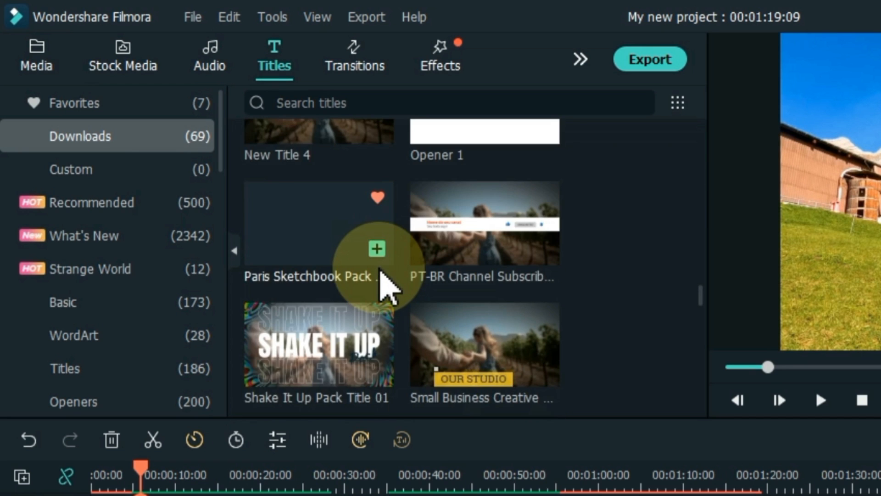
scroll(380, 271, "down", 5)
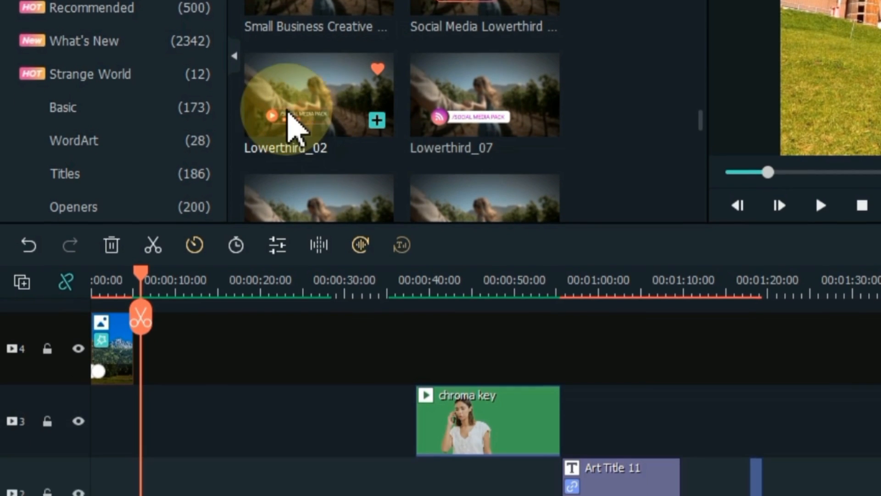
left_click_drag(289, 307, 334, 315)
left_click_drag(334, 43, 157, 354)
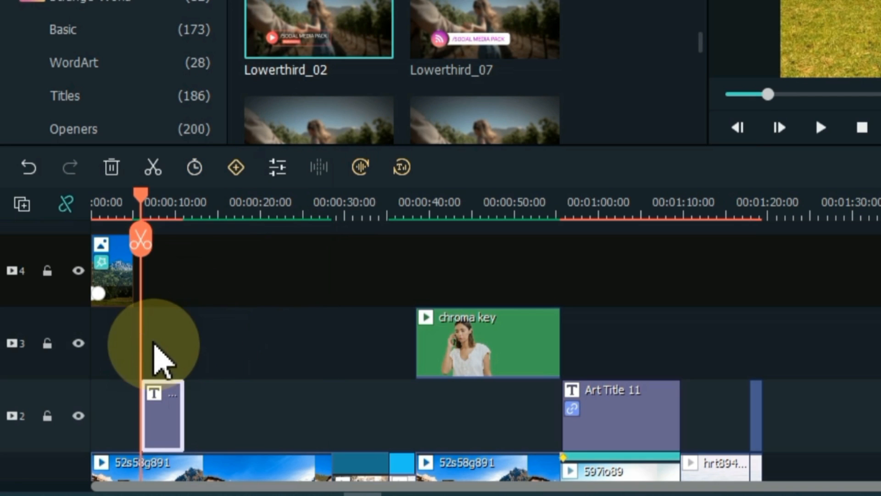
Step: Play the start of the Lowerthird_02 title and pause at about 8 seconds while its text is on screen
left_click_drag(175, 216, 236, 237)
key("space")
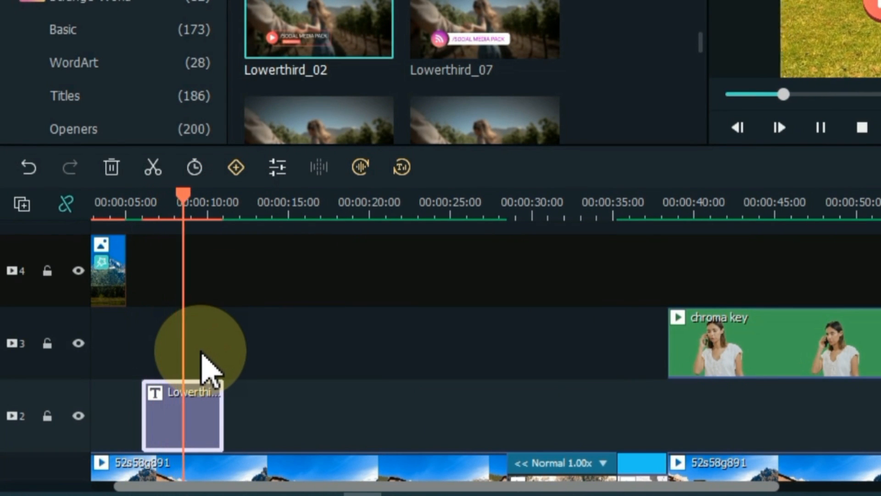
key("space")
Step: Replace the smaller lower text line of the Lowerthird_02 title with "SALIH TUTORIALS"
left_click(186, 399)
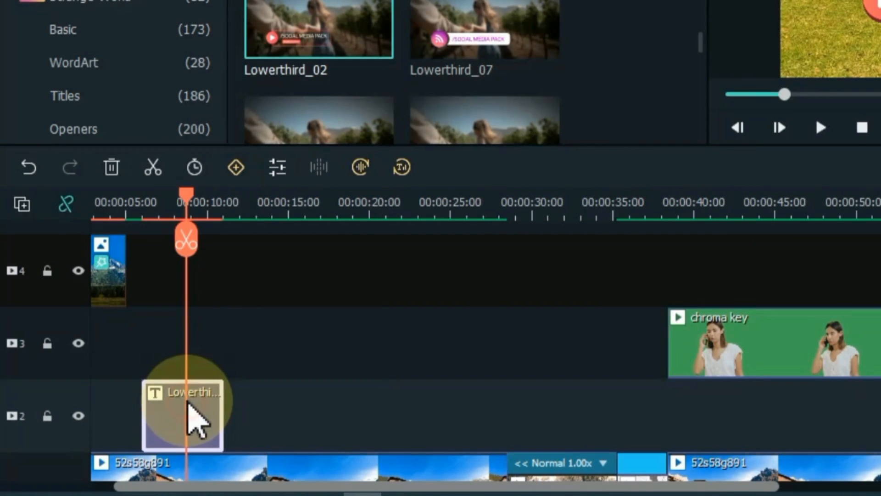
double_click(187, 401)
left_click(345, 110)
key("ctrl+a")
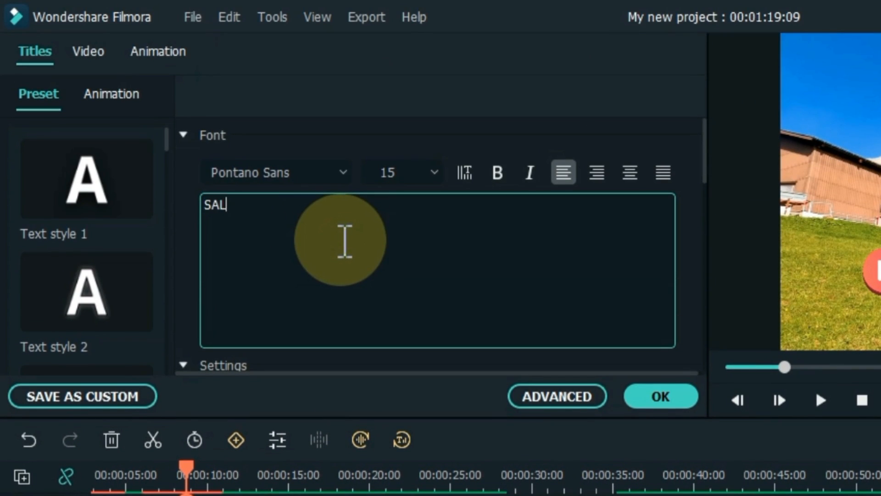
type("SALIH TUTORIALS")
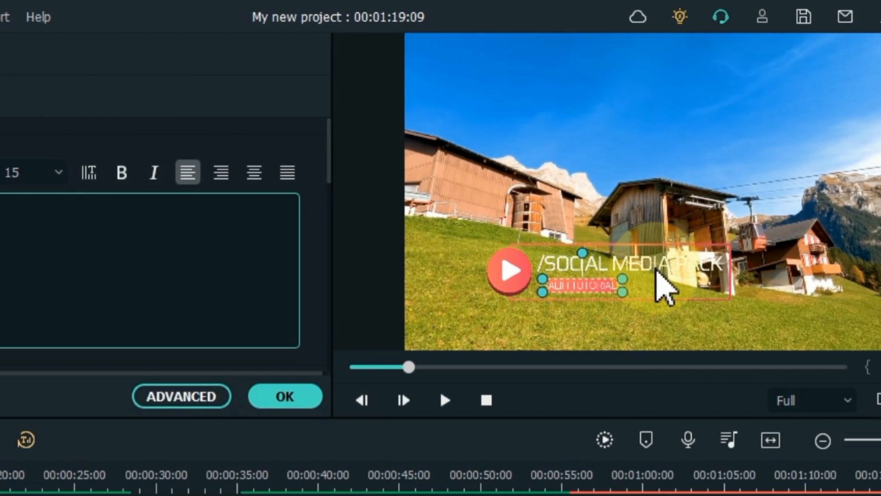
Step: Change the main text line of the Lowerthird_02 title to "/YOUTUBE"
left_click(656, 268)
left_click(390, 238)
key("BackSpace")
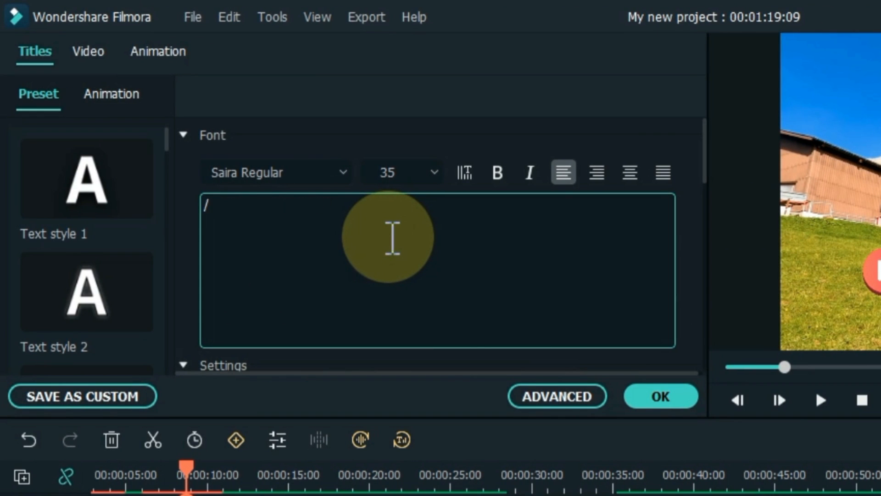
type("YOUTUBE")
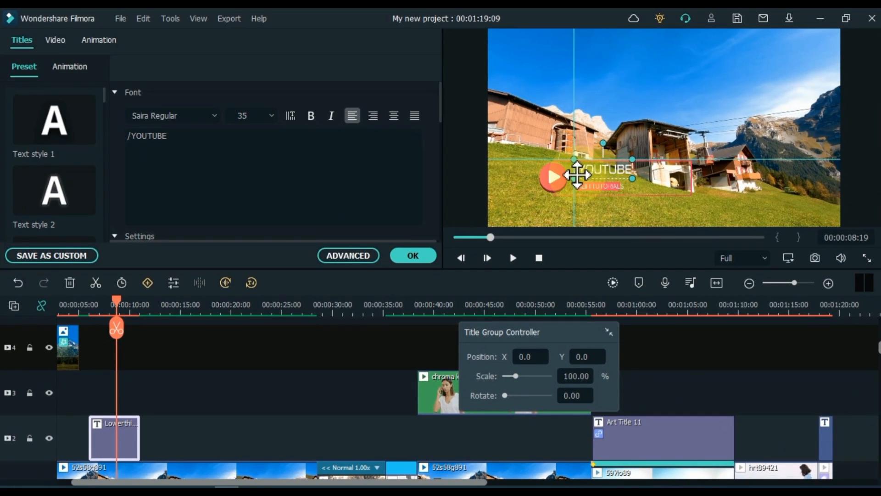
Step: Apply Text style 2 to the /YOUTUBE line and the orange-outlined preset below Text style 17 to the SALIH TUTORIALS line
left_click(577, 175)
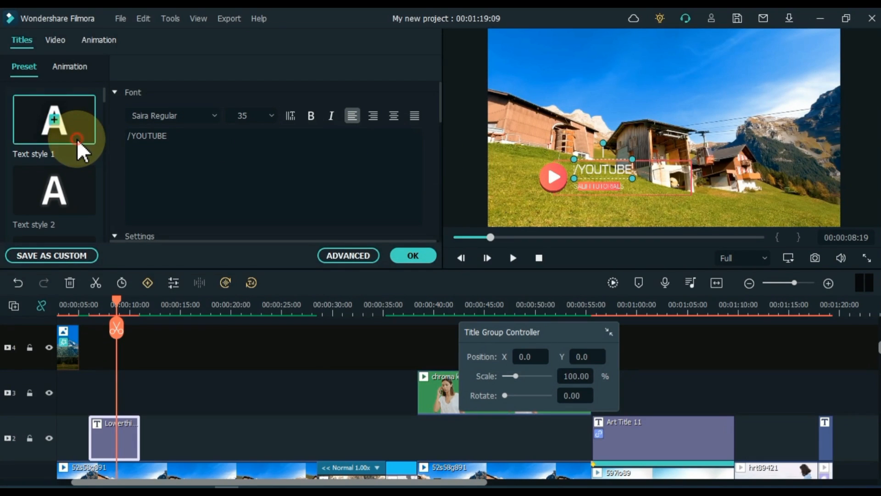
left_click(592, 186)
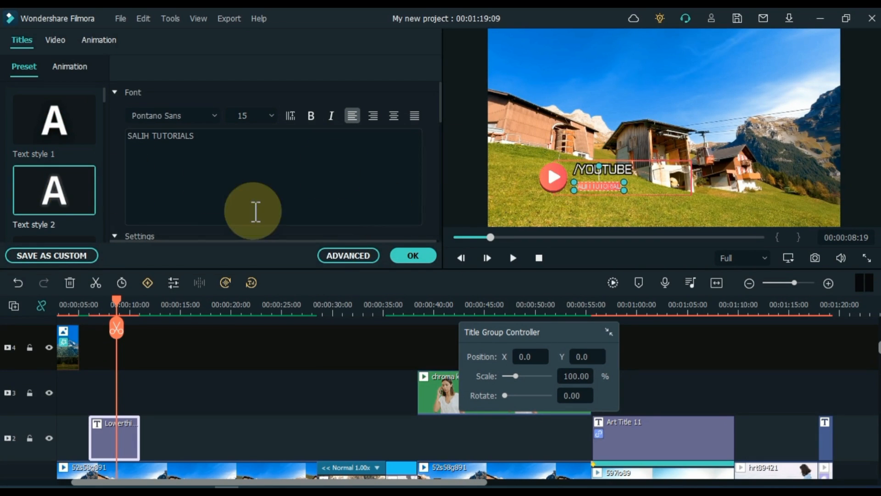
scroll(94, 212, "down", 3)
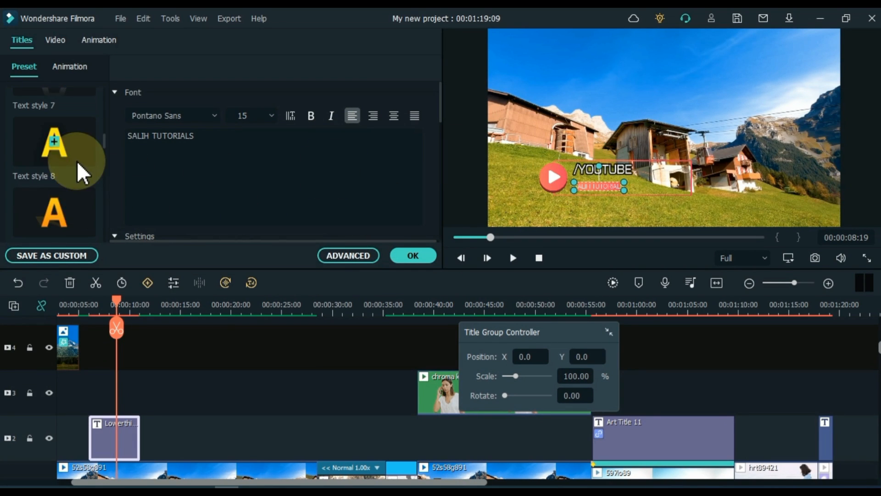
scroll(78, 174, "down", 5)
left_click(84, 228)
scroll(84, 236, "down", 2)
left_click(79, 230)
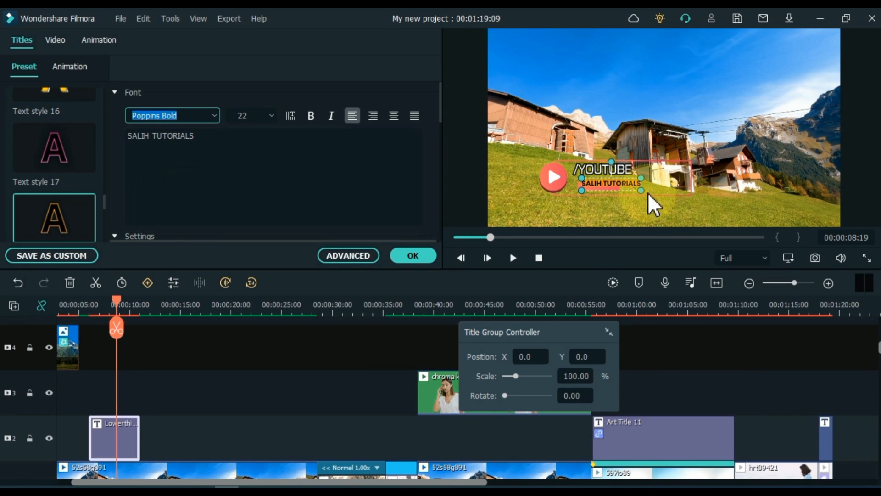
Step: Enlarge the SALIH TUTORIALS line to font size 33 and align it beneath the /YOUTUBE line
left_click_drag(665, 175, 671, 172)
left_click(532, 363)
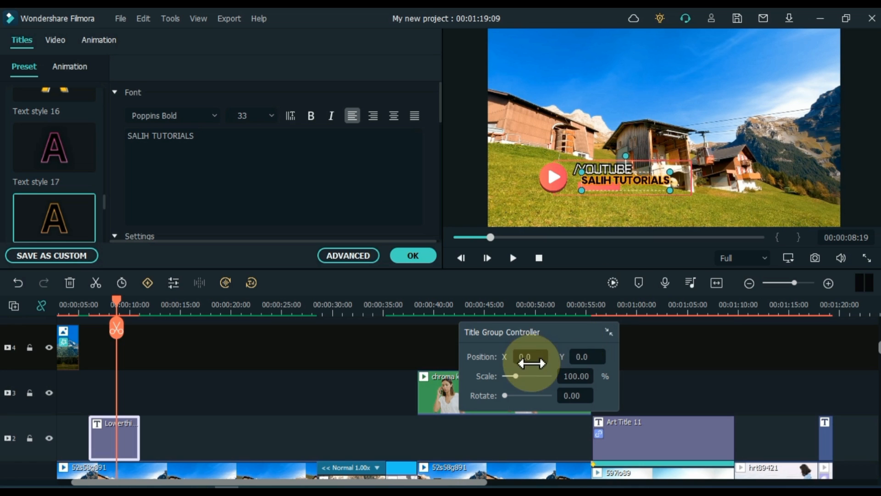
key("ctrl+z")
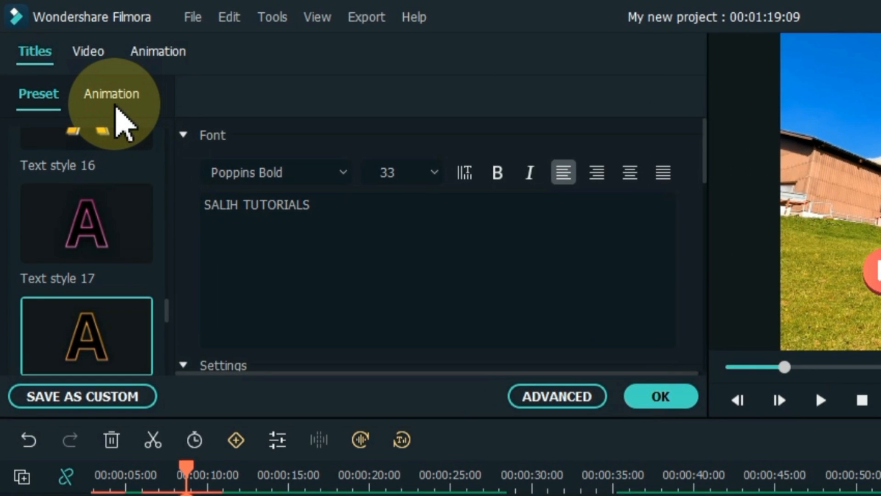
Step: Apply the RichTick animation to the SALIH TUTORIALS line and String Blur to the /YOUTUBE line, and confirm the title settings
left_click(116, 91)
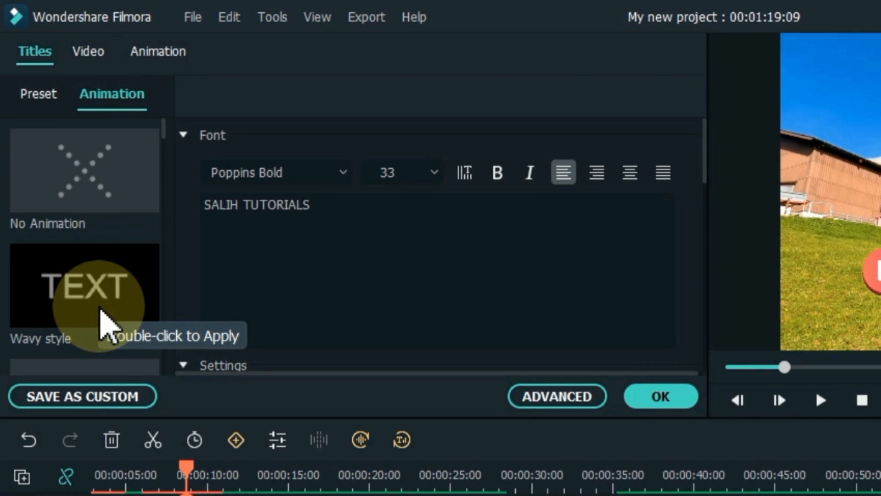
scroll(107, 323, "down", 3)
scroll(101, 312, "down", 3)
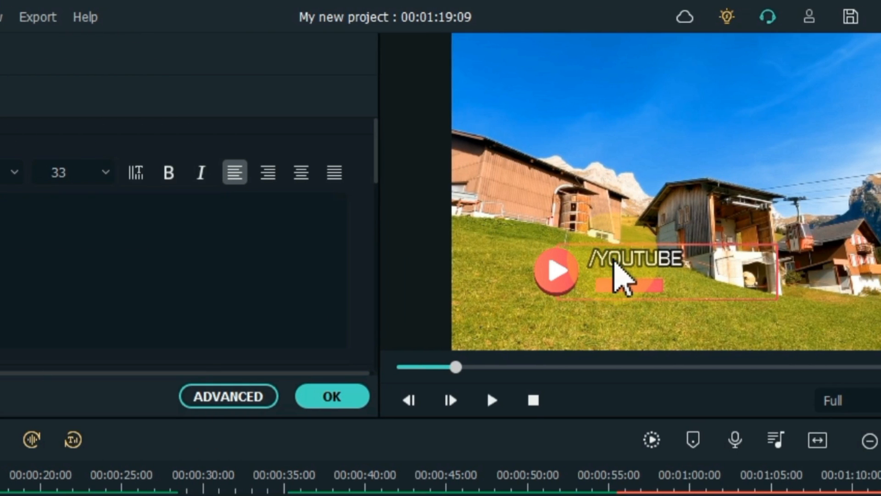
left_click(614, 259)
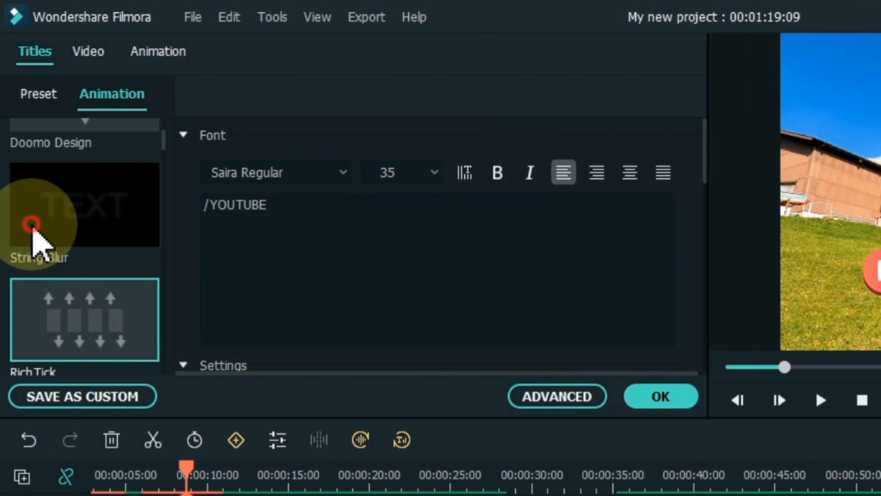
left_click(33, 227)
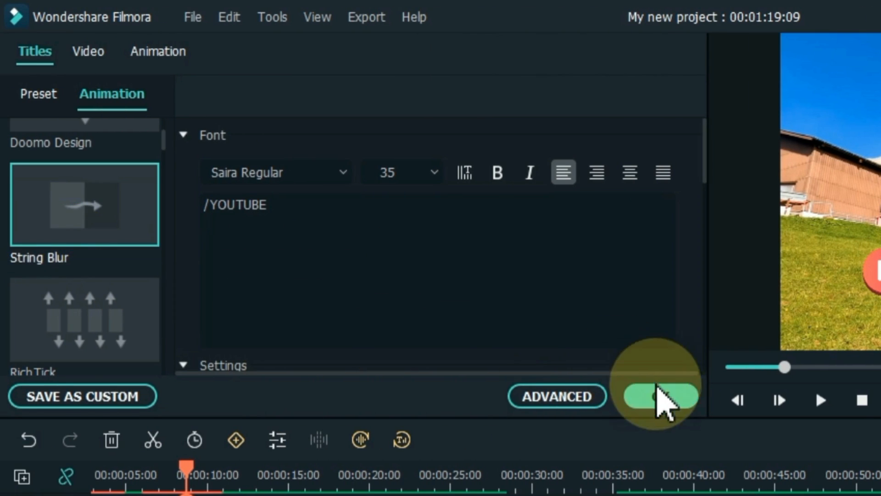
left_click(661, 400)
Step: Play the edited Lowerthird_02 title to check both text animations
left_click(139, 474)
left_click(132, 452)
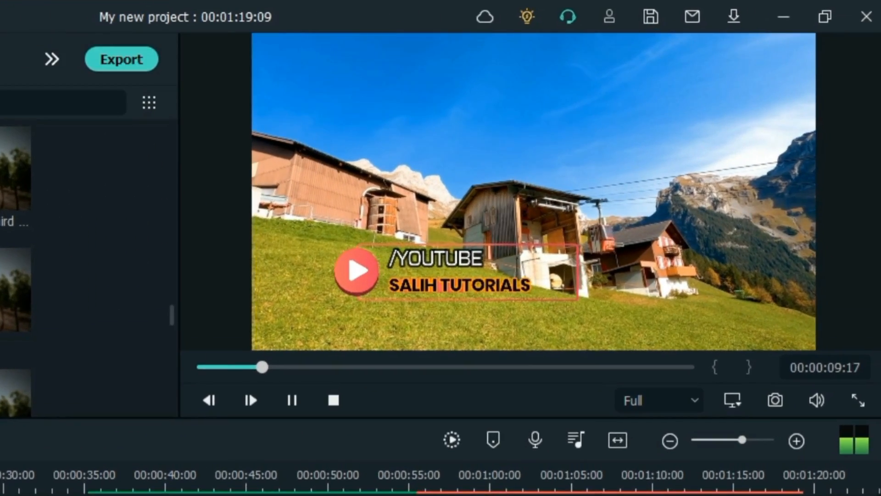
key("space")
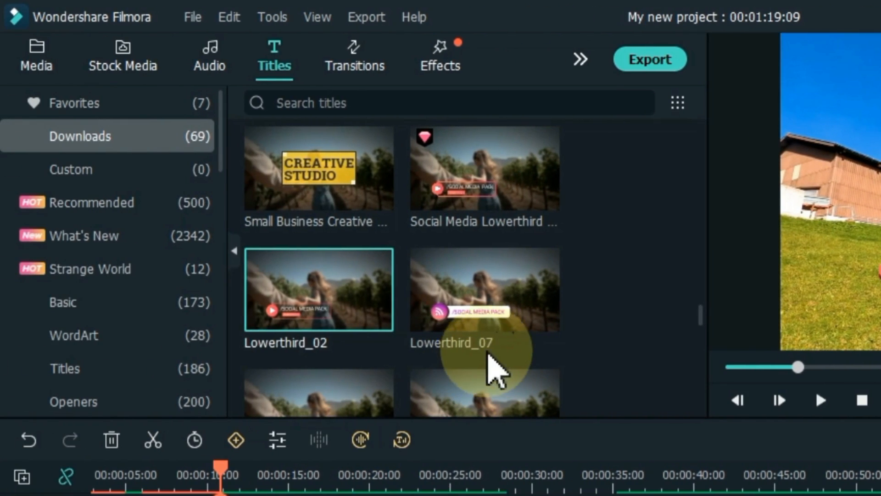
Step: Add the Lowerthird_07 title to video track 2 at about 19 seconds and play its opening
left_click_drag(486, 308, 357, 495)
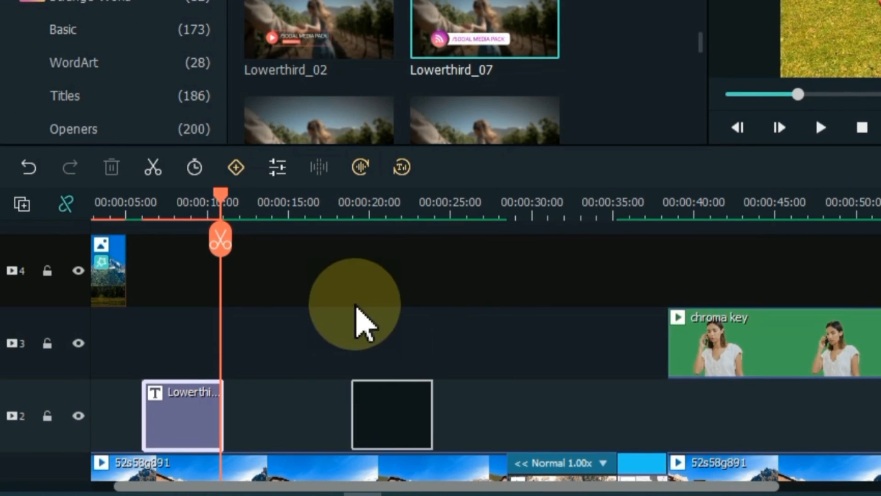
left_click_drag(356, 306, 357, 308)
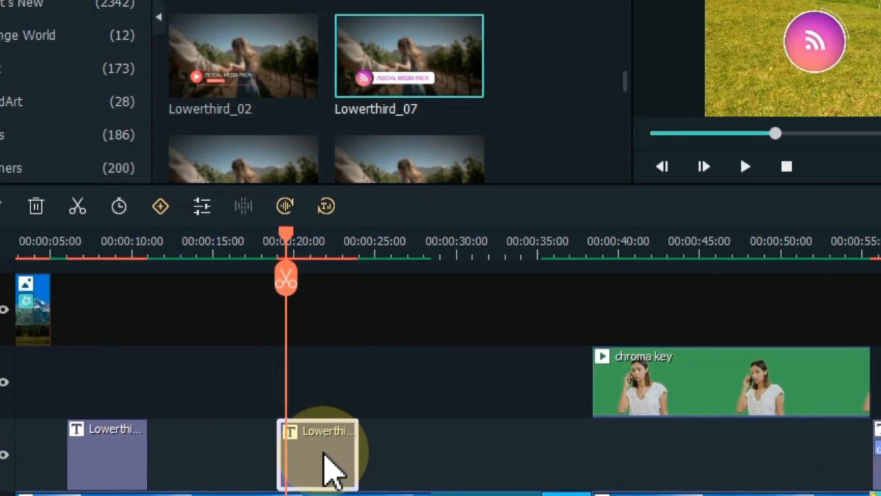
key("space")
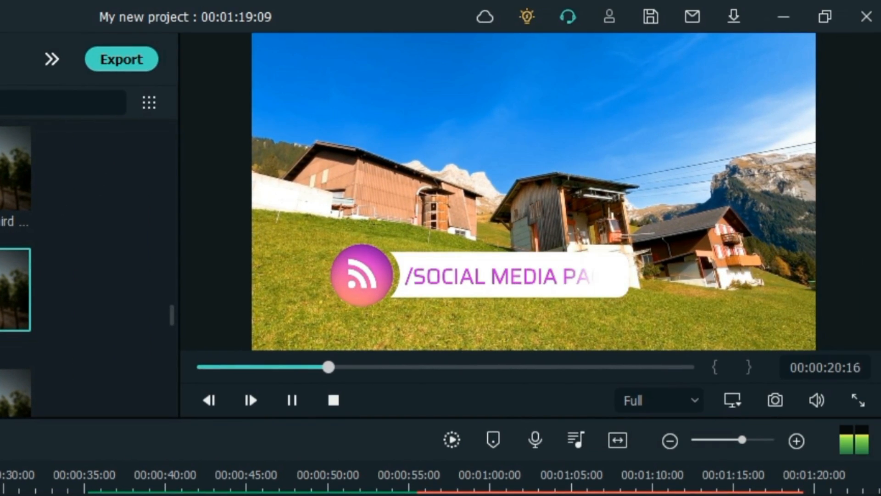
key("space")
Step: Set the Lowerthird_07 title's text to "/SALIH TUTORIALS", confirm it and play the title
double_click(249, 437)
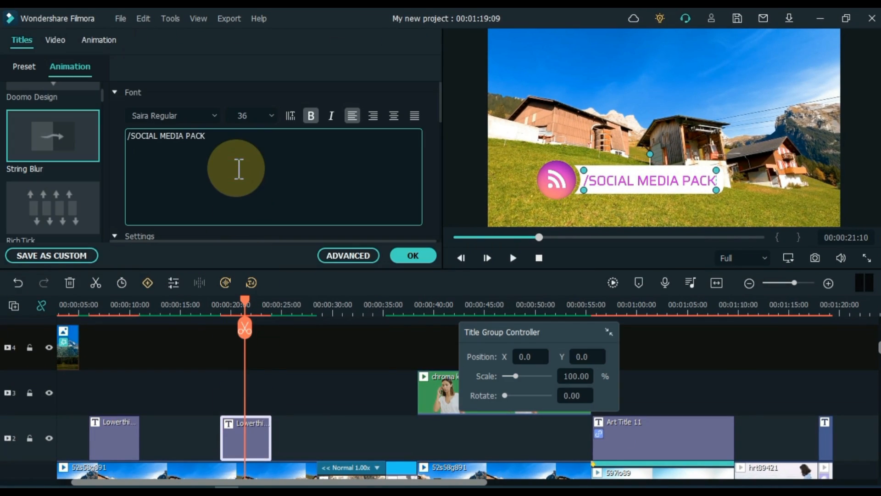
type("IALS")
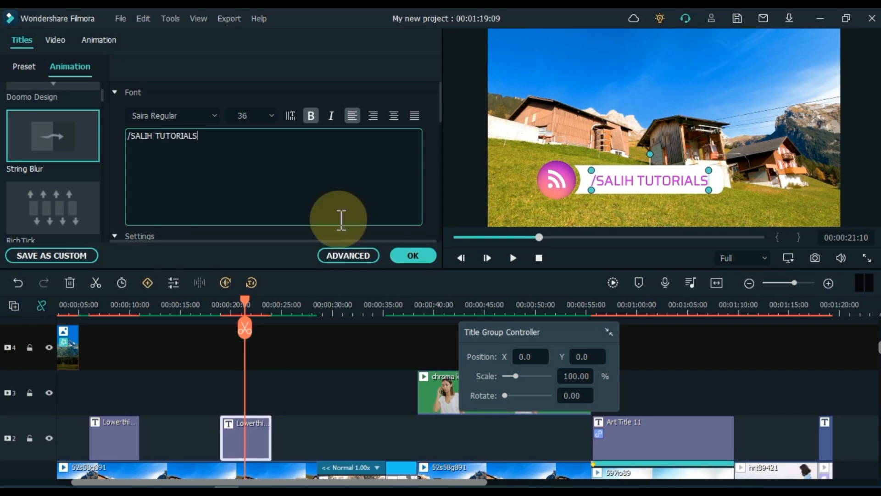
left_click(413, 256)
left_click(224, 313)
key("space")
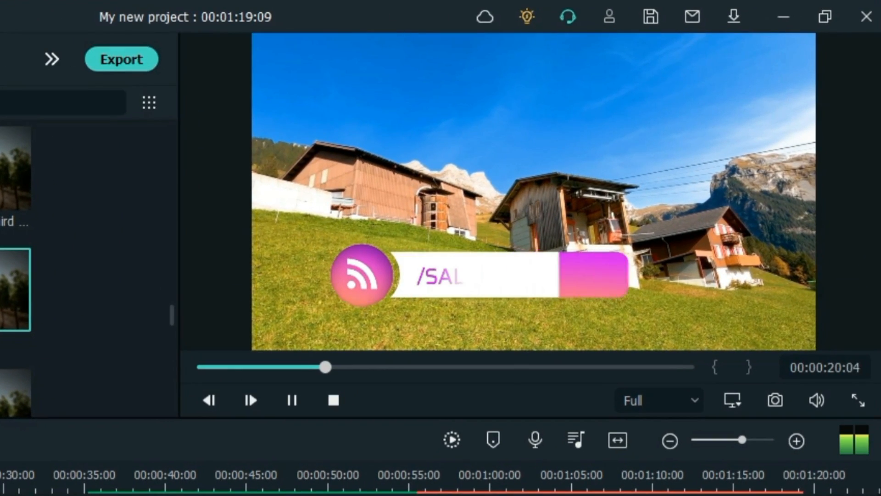
key("space")
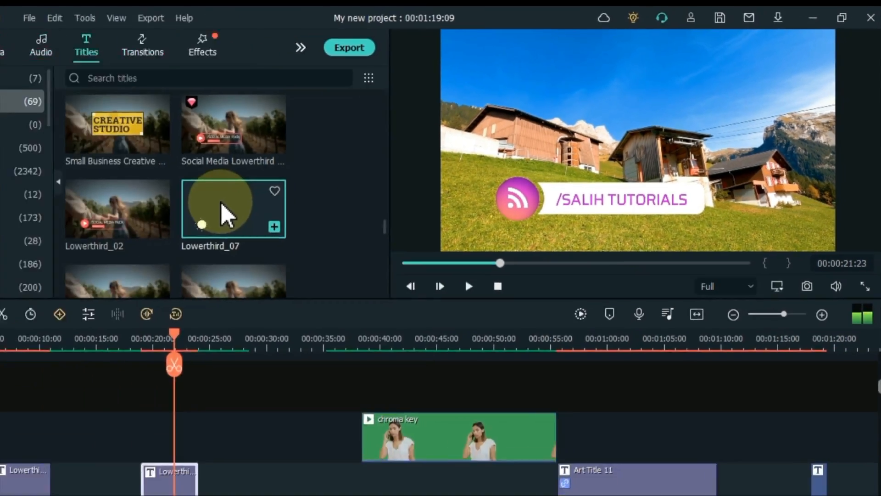
Step: Add the Subtitle 2 title to video track 2 at about 28 seconds and show its frame at 00:00:29:20
scroll(291, 183, "down", 3)
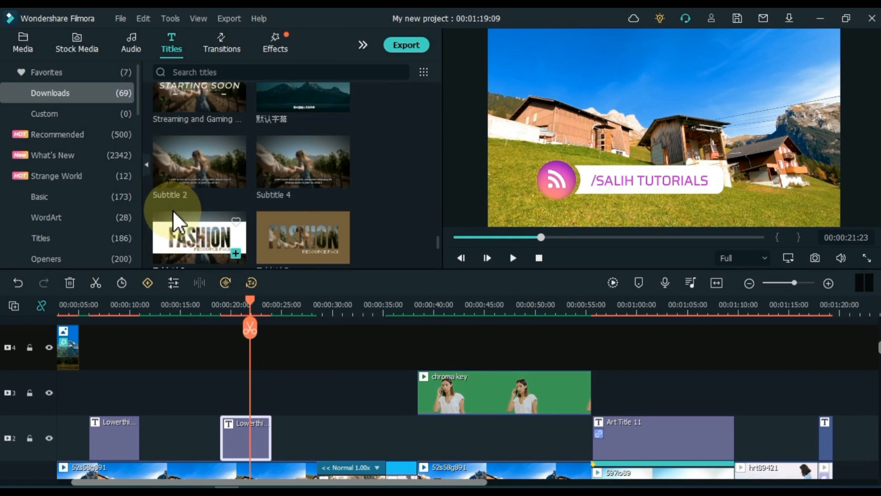
left_click(183, 177)
left_click_drag(183, 178, 340, 367)
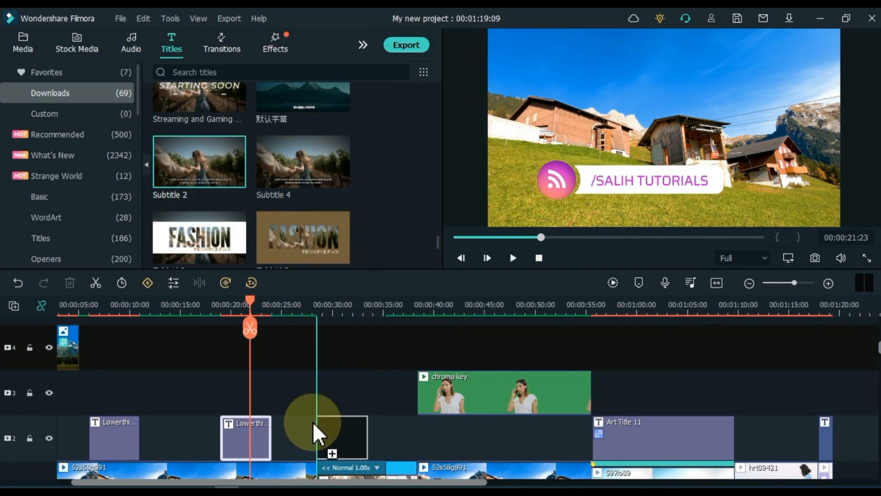
left_click(331, 309)
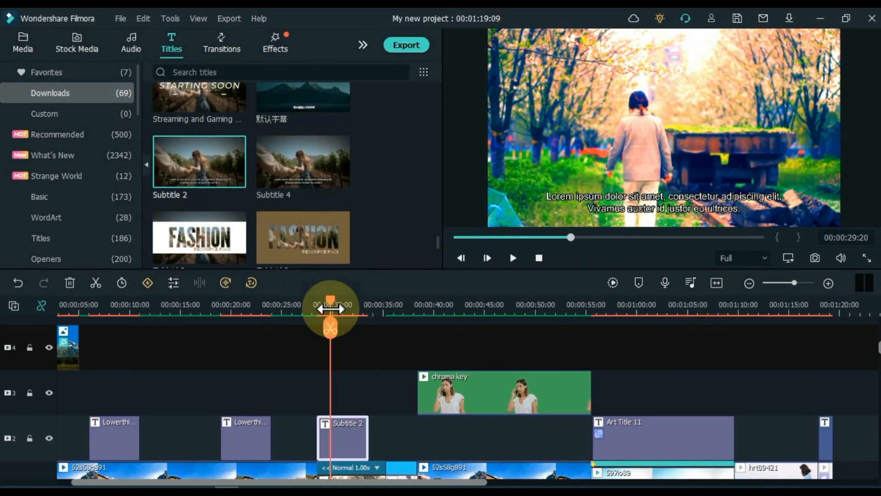
Step: Try to move the first text line of the Subtitle 2 title slightly lower in the frame
double_click(332, 434)
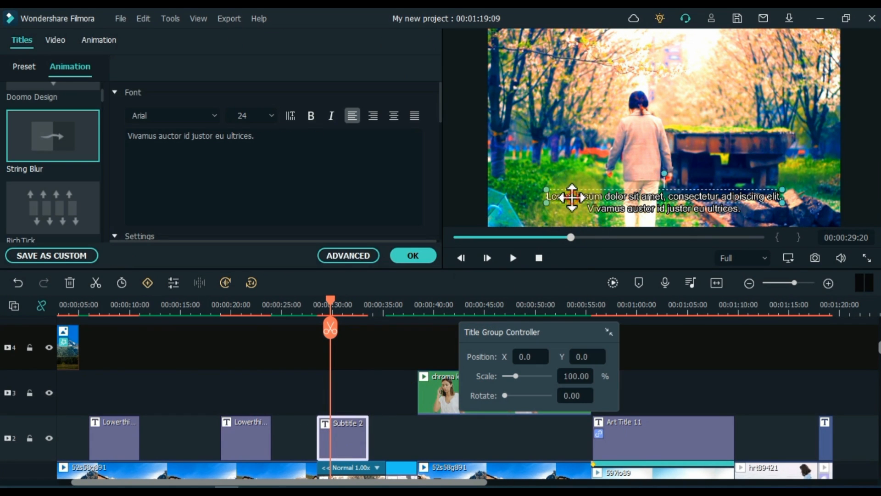
left_click_drag(573, 197, 572, 203)
left_click(279, 177)
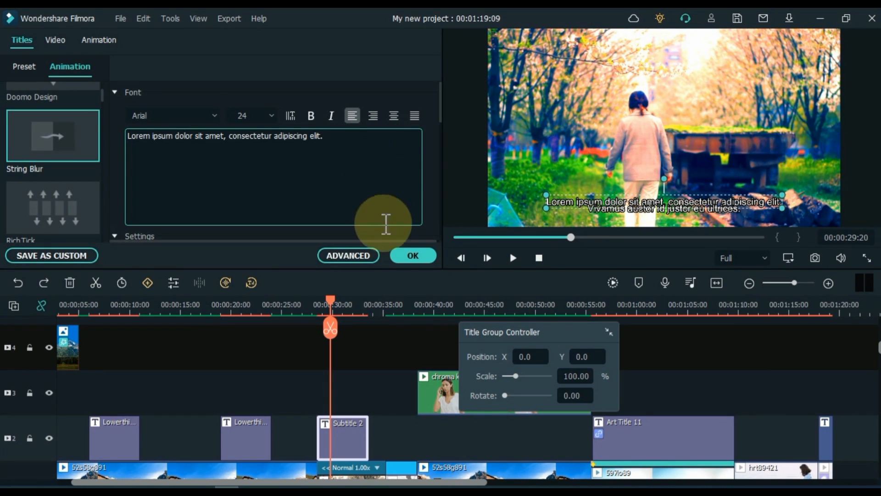
left_click(410, 255)
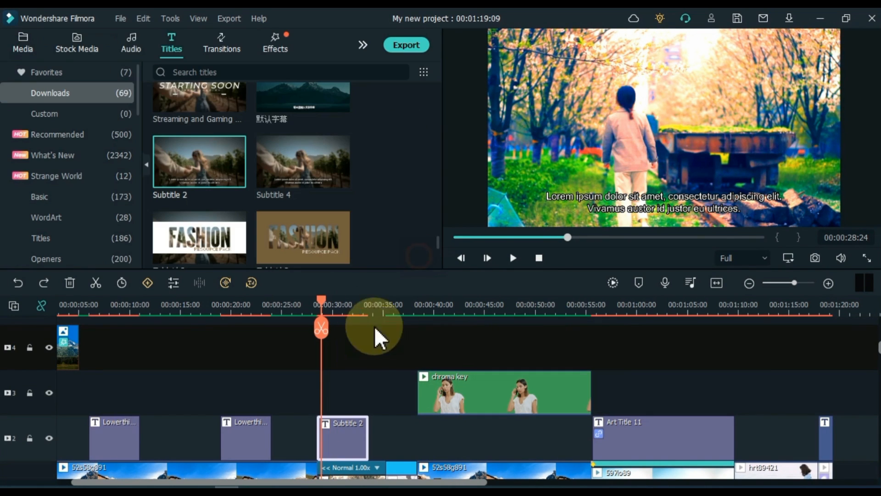
Step: Play the Subtitle 2 title from about 00:00:28:24 to check its text
left_click(356, 355)
key("space")
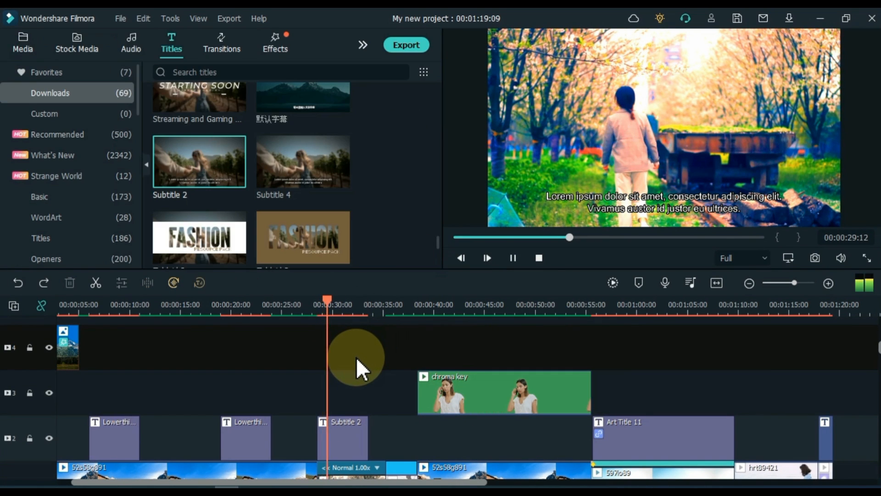
key("space")
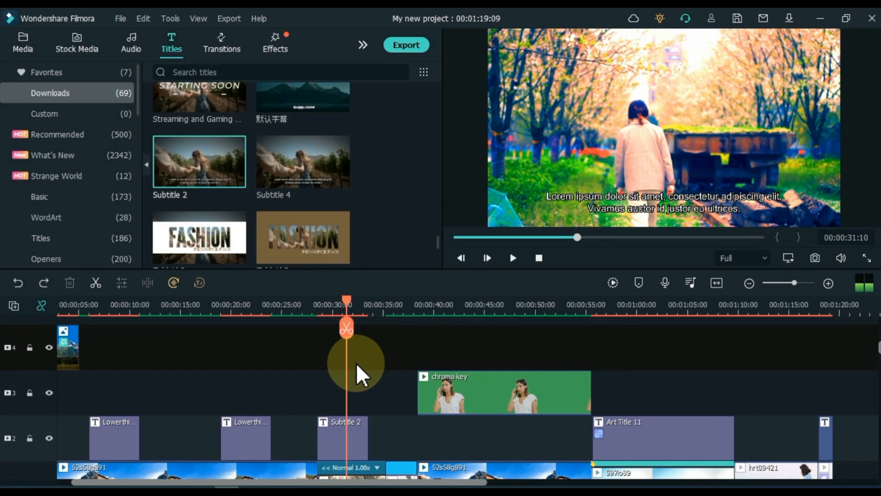
Step: Add the Dissolve transition at the end of the first 52s58g891 clip on video track 1 and play it
scroll(288, 219, "down", 5)
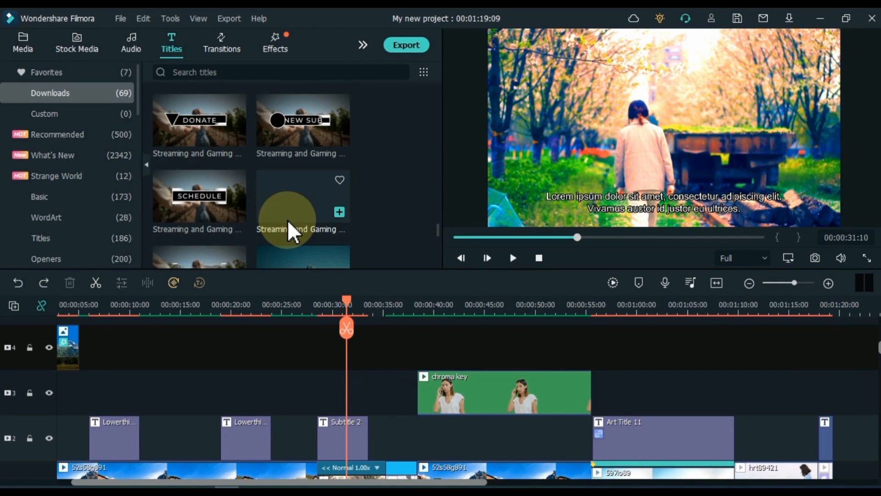
scroll(274, 383, "down", 4)
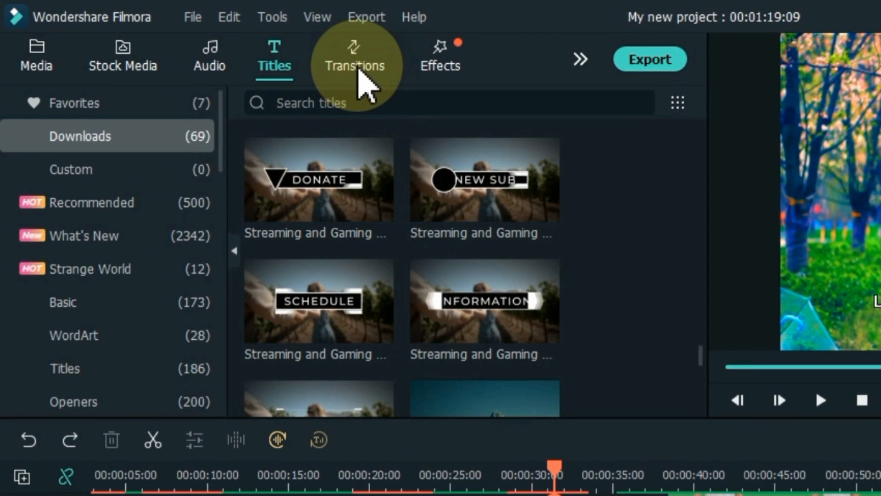
left_click(358, 66)
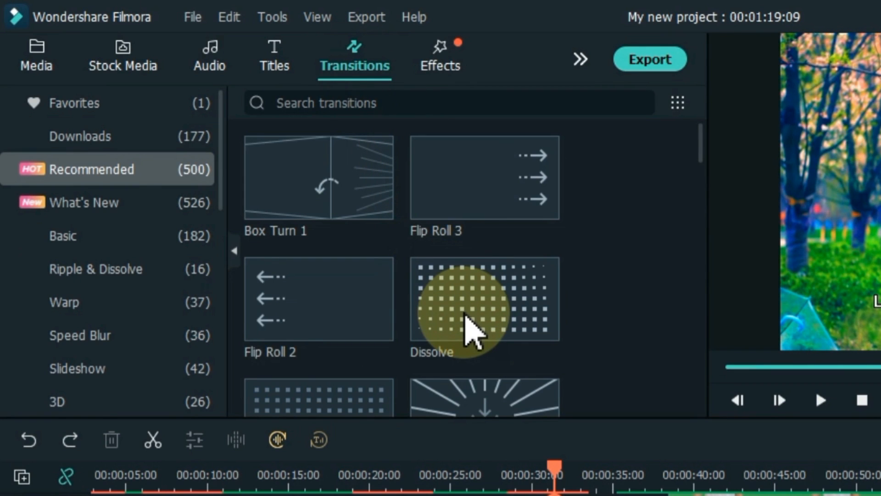
left_click_drag(467, 322, 417, 357)
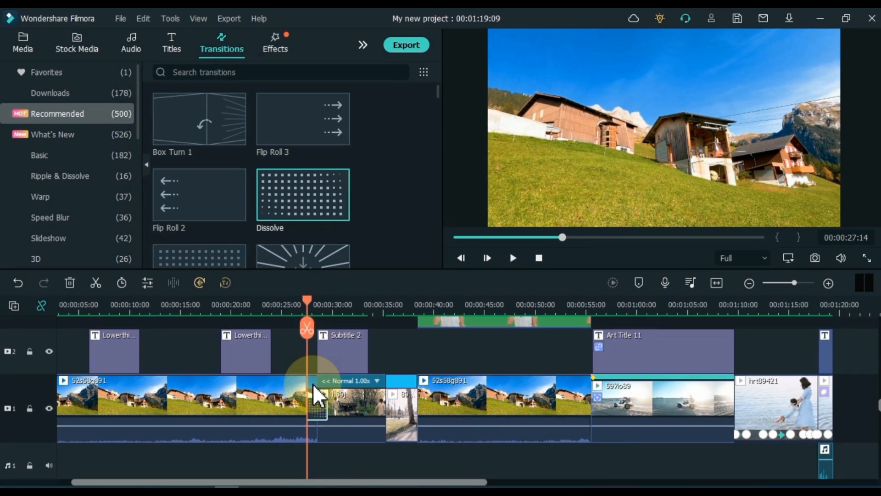
key("space")
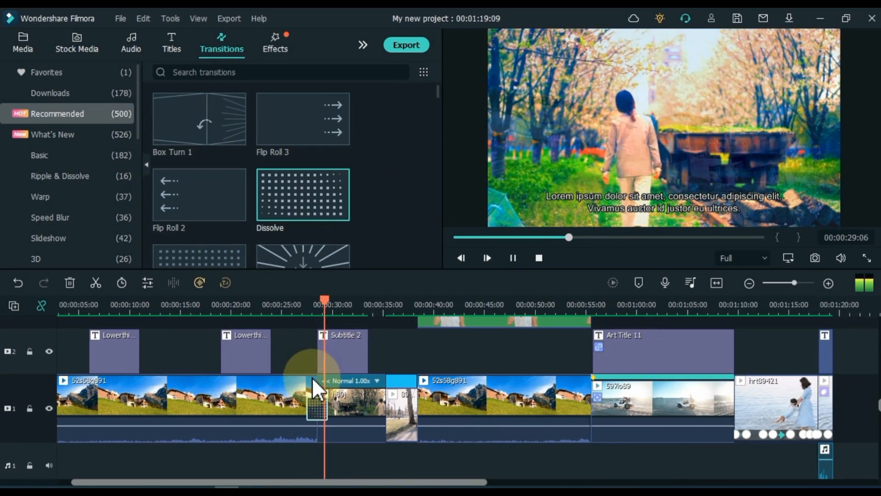
key("space")
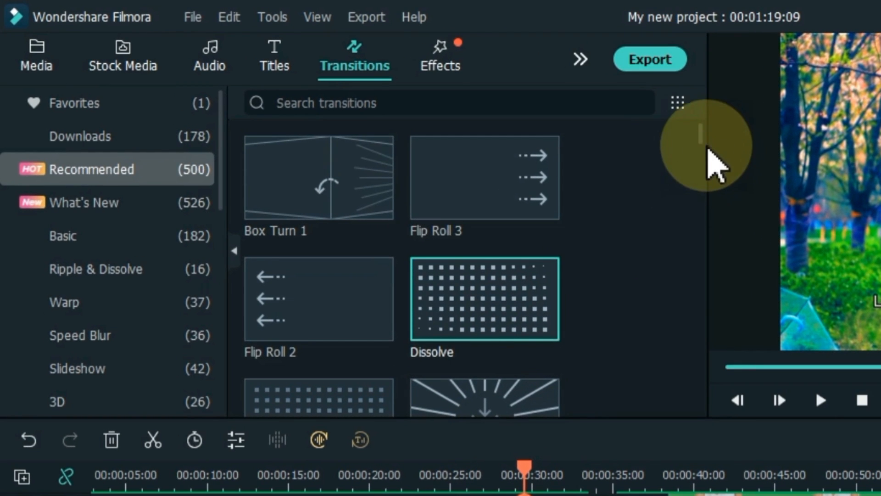
Step: Add the Transition06 transition at the start of the second 52s58g891 clip on video track 1 and play it
left_click_drag(705, 136, 711, 175)
left_click_drag(330, 233, 671, 495)
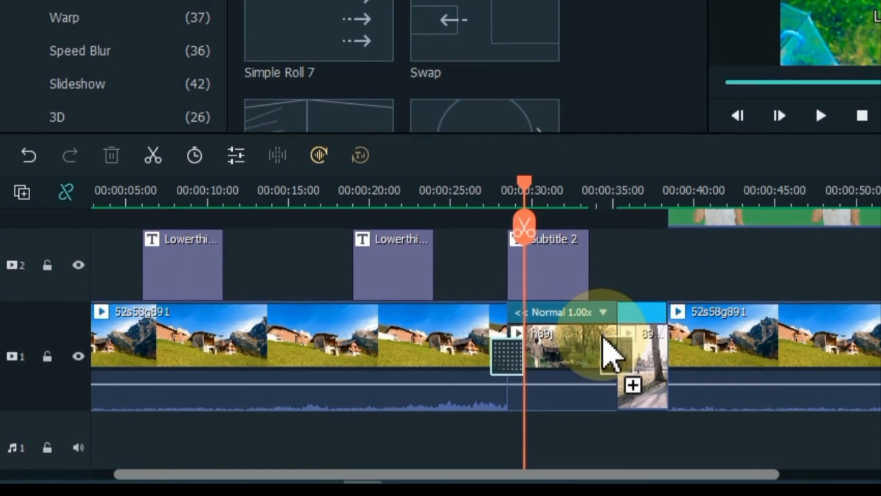
left_click_drag(664, 355, 664, 355)
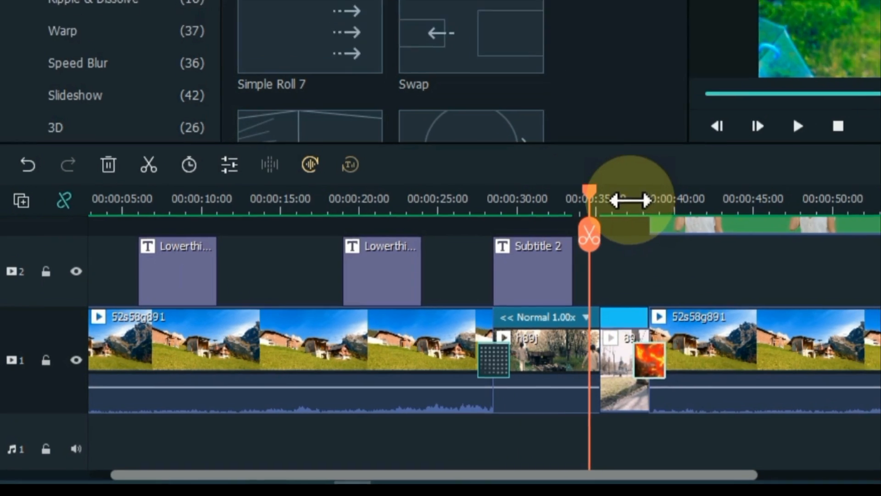
left_click(647, 191)
key("space")
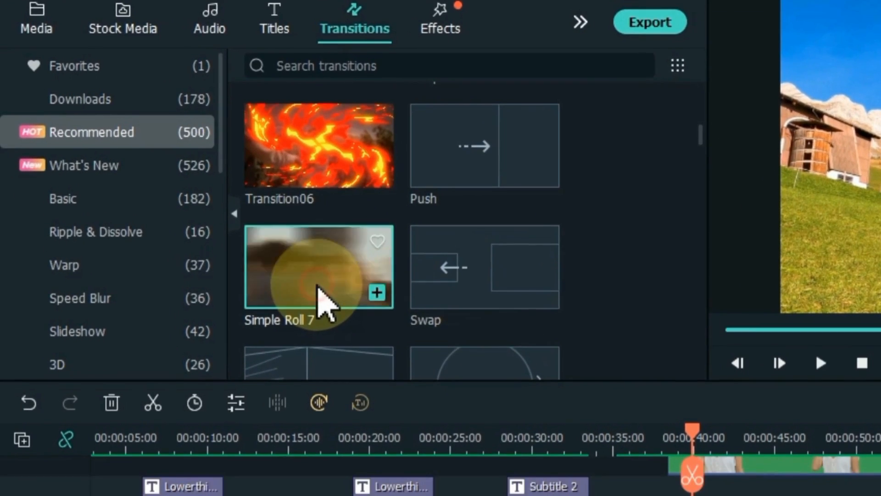
Step: Add the Simple Roll 7 transition between the two short clips at about 35 seconds on video track 1 and play it
left_click_drag(201, 220, 381, 394)
left_click_drag(510, 383, 510, 383)
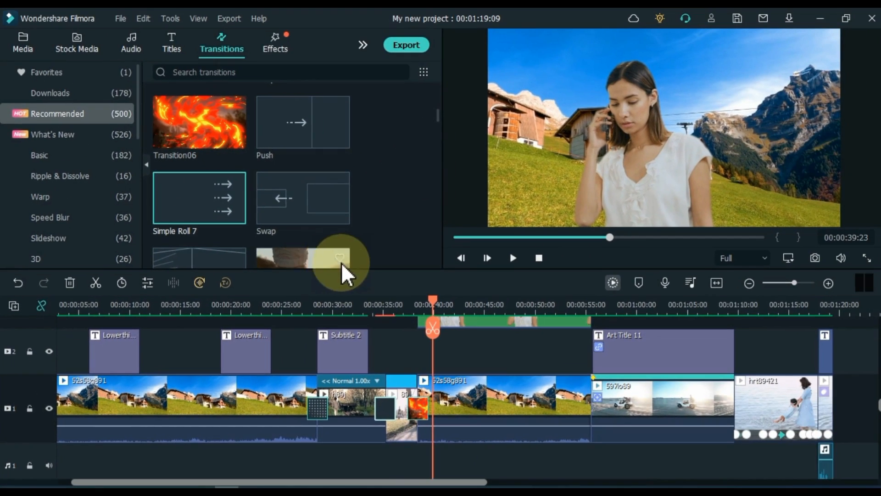
key("space")
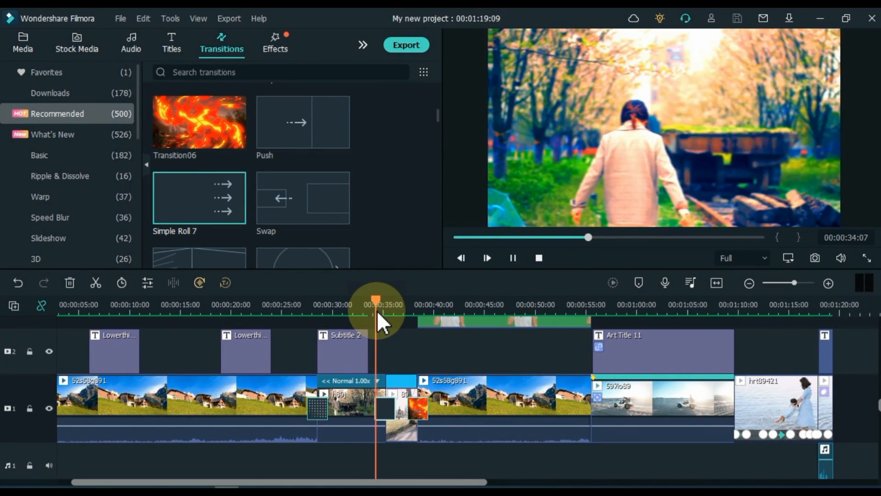
key("space")
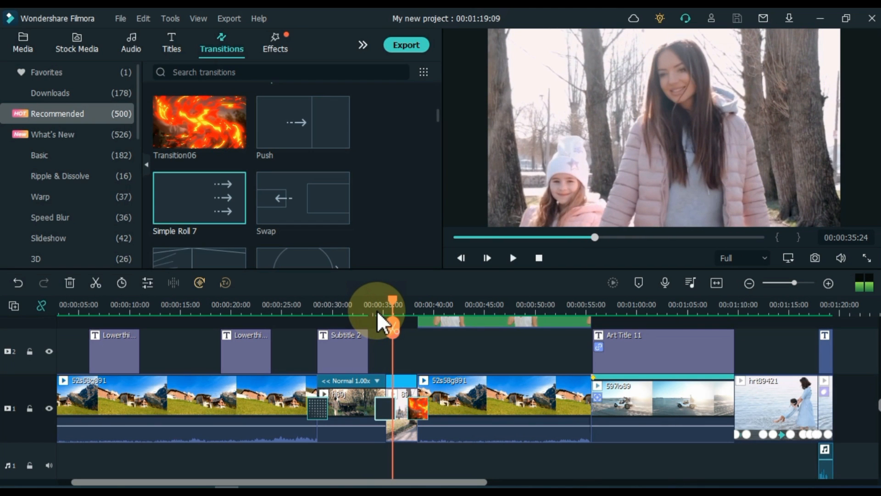
Step: Add a transition at about 55 seconds between the second 52s58g891 clip and the 597lo89 clip and play it
left_click(581, 302)
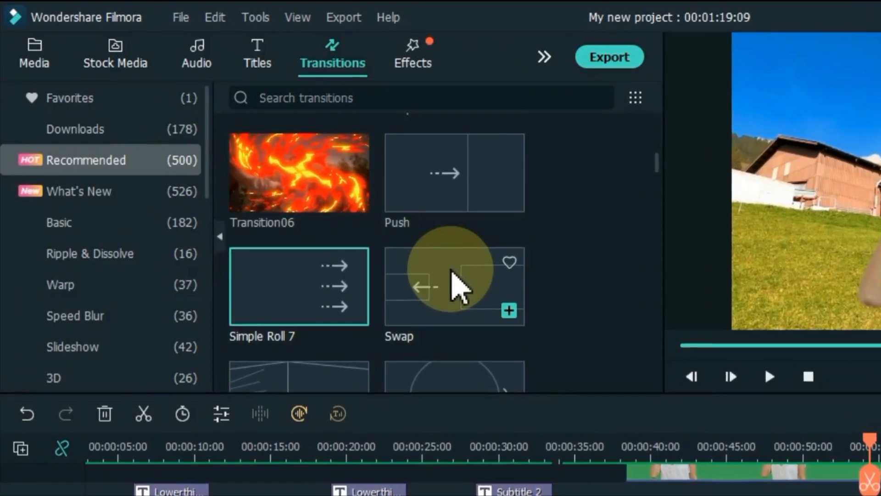
scroll(184, 180, "down", 3)
left_click(321, 158)
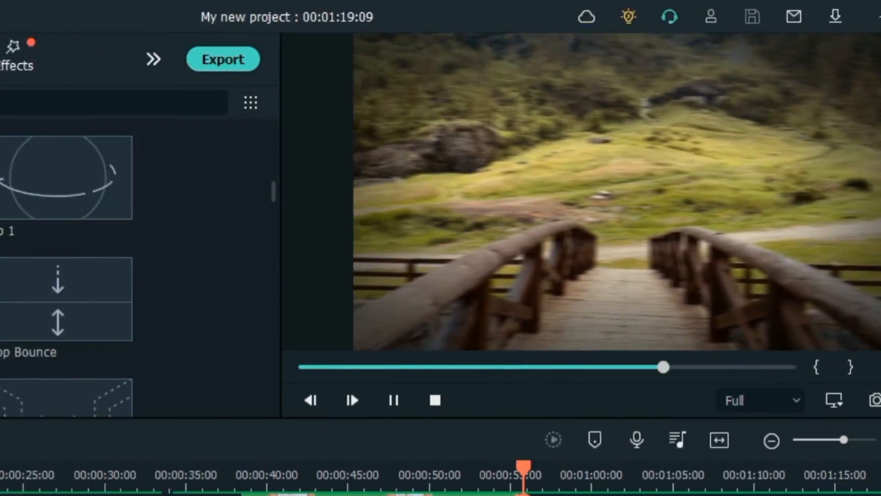
left_click_drag(212, 69, 585, 406)
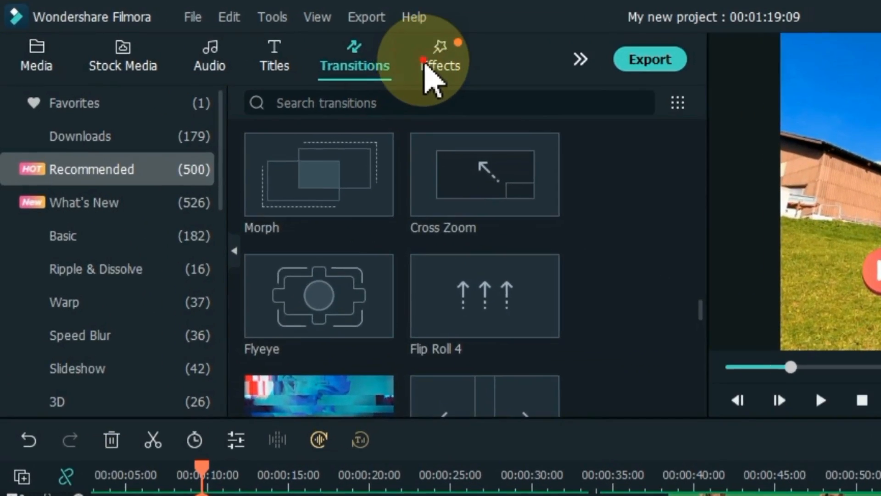
Step: Add the downloaded EdgeScale effect to video track 4 above the start of the chroma key clip and play it
left_click(429, 68)
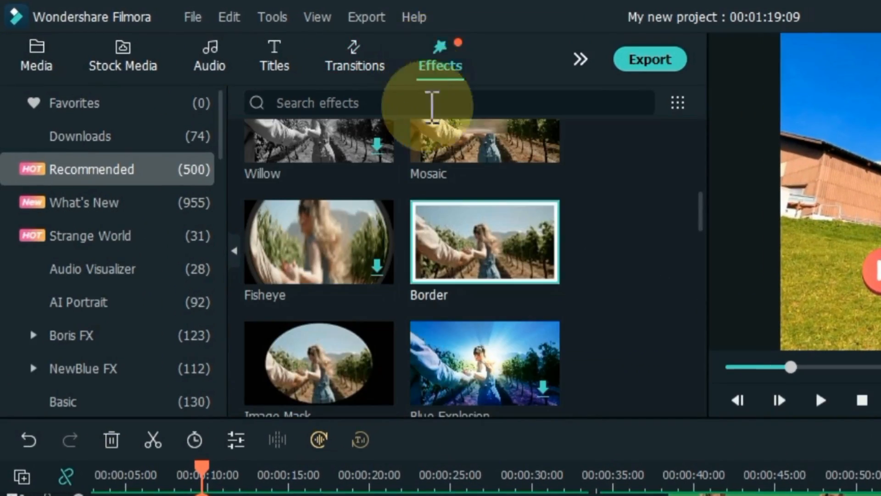
scroll(515, 408, "up", 2)
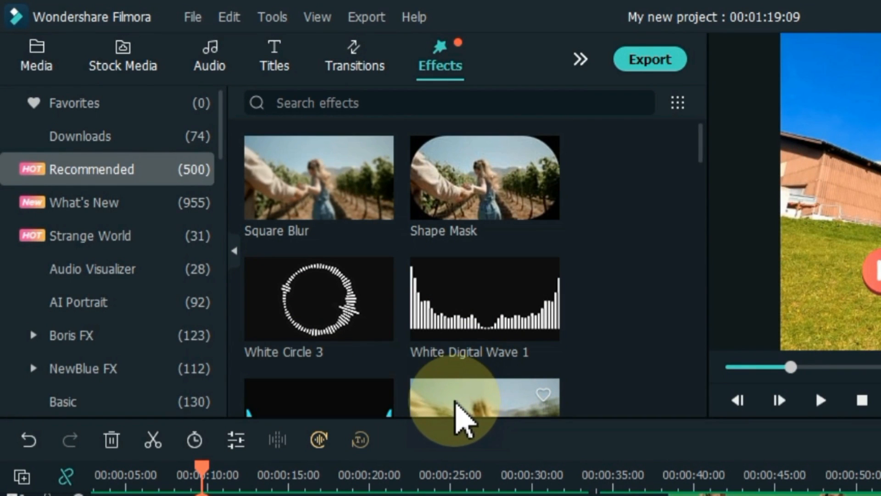
left_click(143, 136)
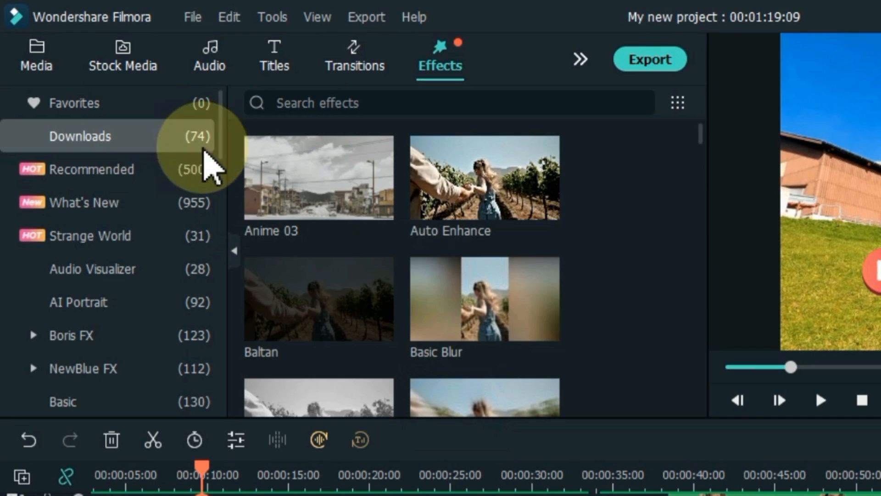
scroll(464, 278, "down", 10)
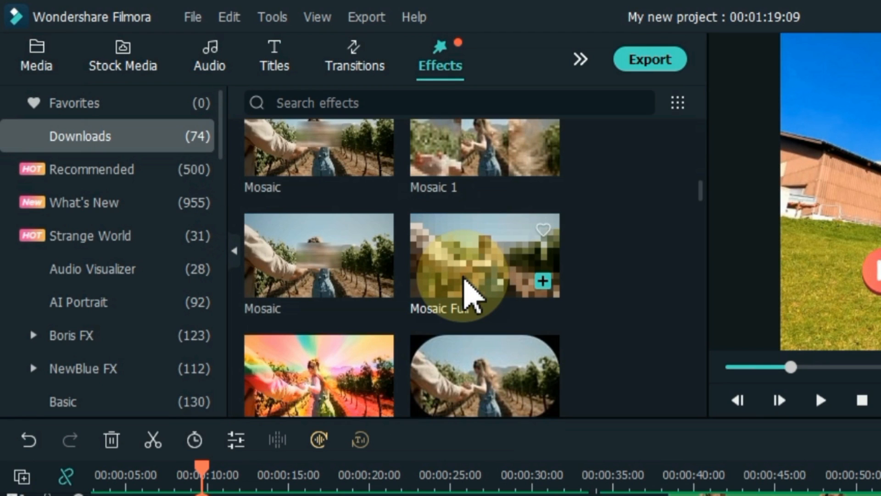
scroll(465, 281, "down", 5)
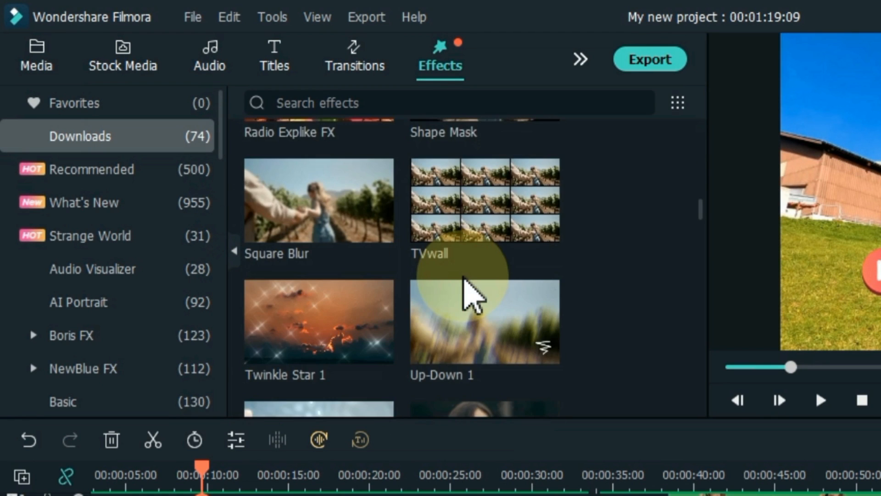
scroll(469, 289, "up", 3)
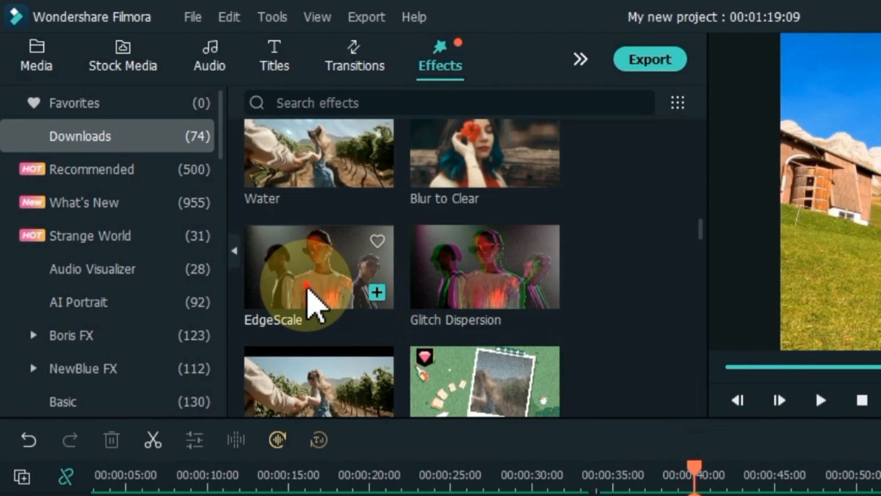
left_click_drag(325, 315, 678, 470)
left_click_drag(678, 392, 679, 479)
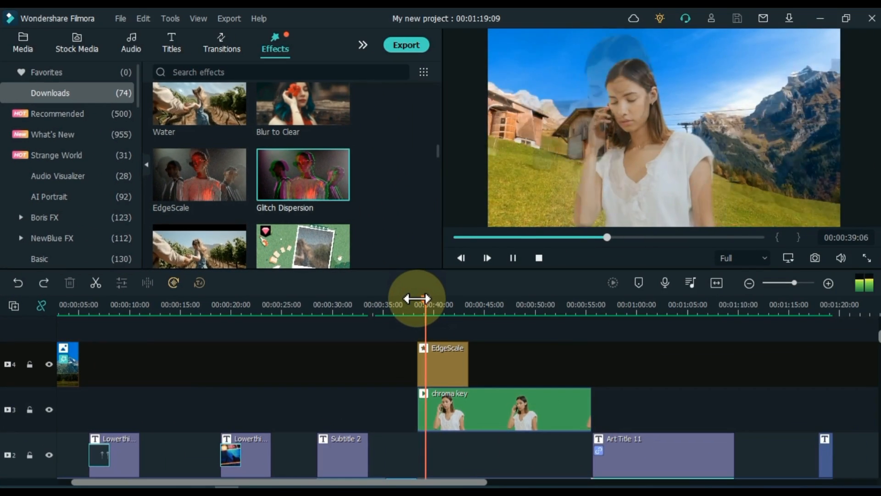
key("space")
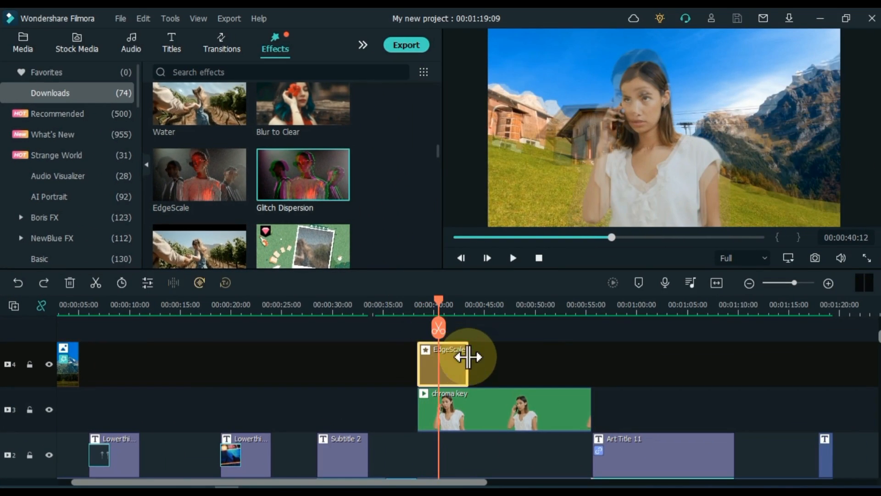
Step: Shorten the EdgeScale effect to end at about 00:00:40:12 and play it again from its start
left_click_drag(468, 358, 439, 363)
left_click(419, 310)
key("space")
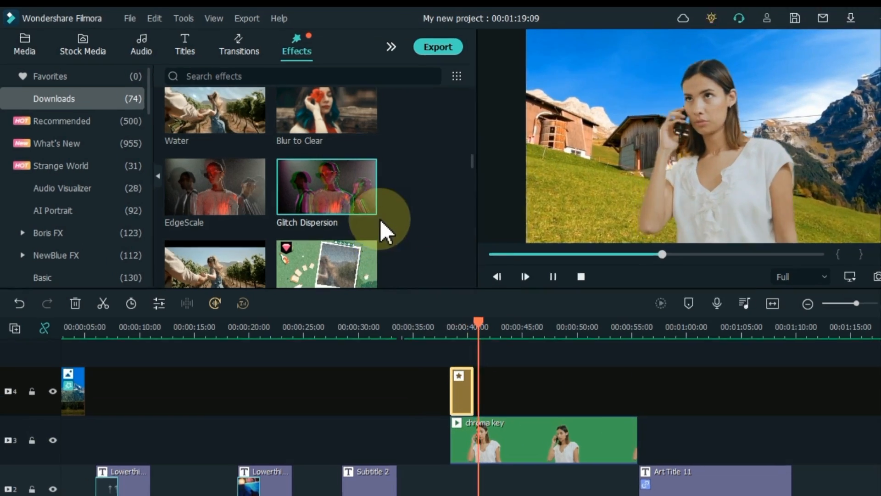
key("space")
Step: Add the Bright Outline 2 effect to video track 4 at about 41 seconds, play it and shorten it to about 2 seconds
scroll(357, 213, "down", 5)
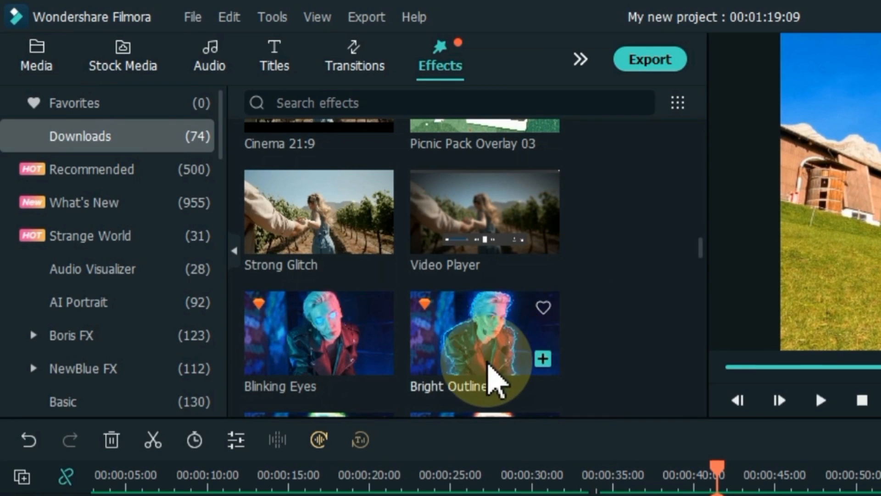
left_click_drag(488, 362, 702, 313)
left_click(719, 472)
key("space")
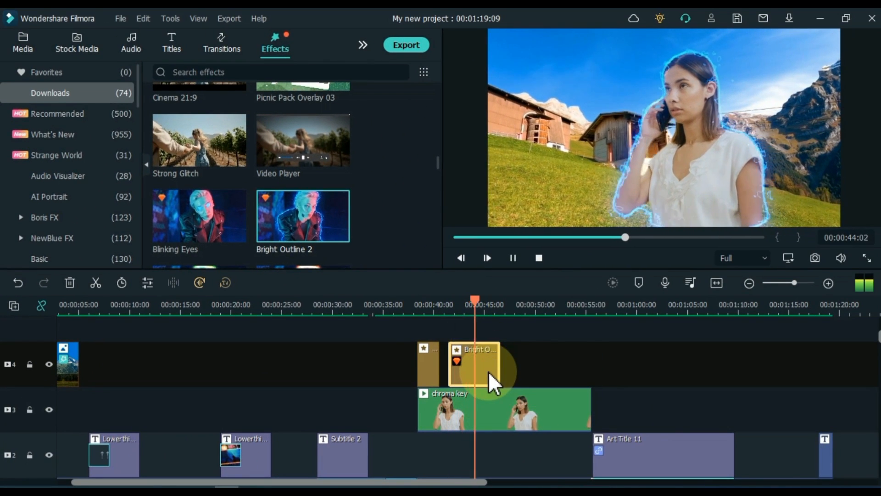
key("space")
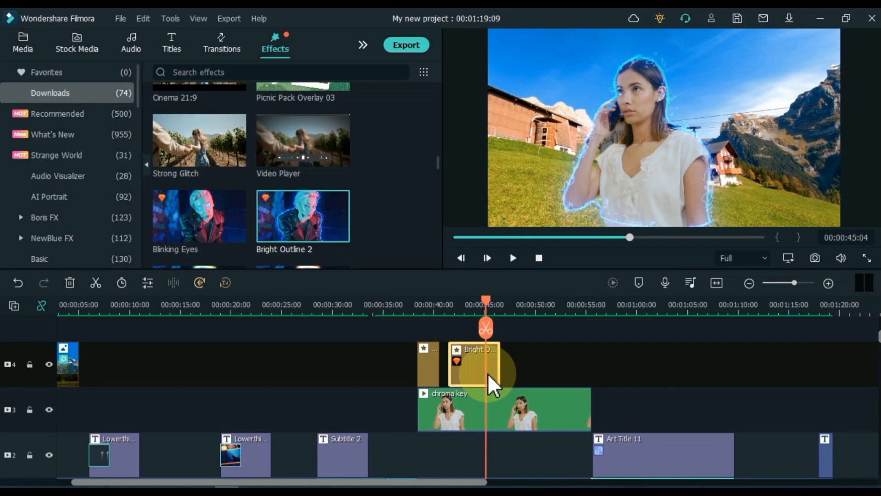
left_click_drag(500, 362, 470, 363)
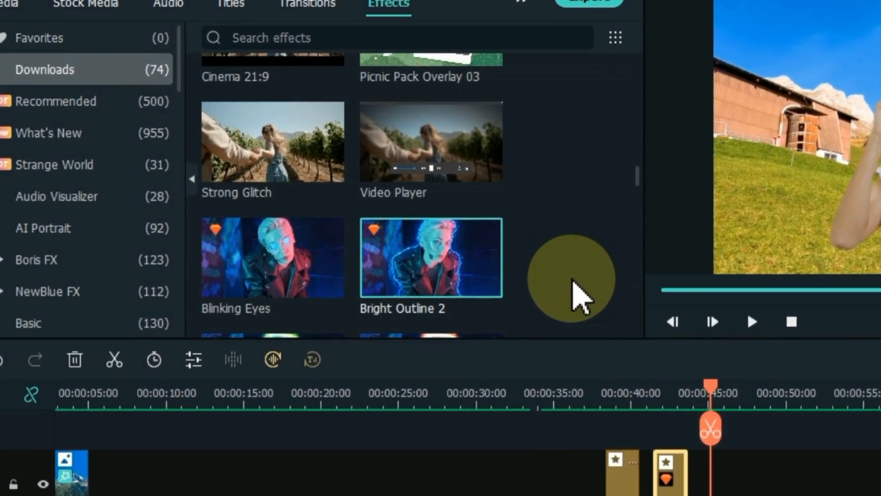
Step: Add the Blinking Eyes effect to video track 4 at about 45 seconds above the chroma key clip and play it
left_click_drag(241, 281, 733, 448)
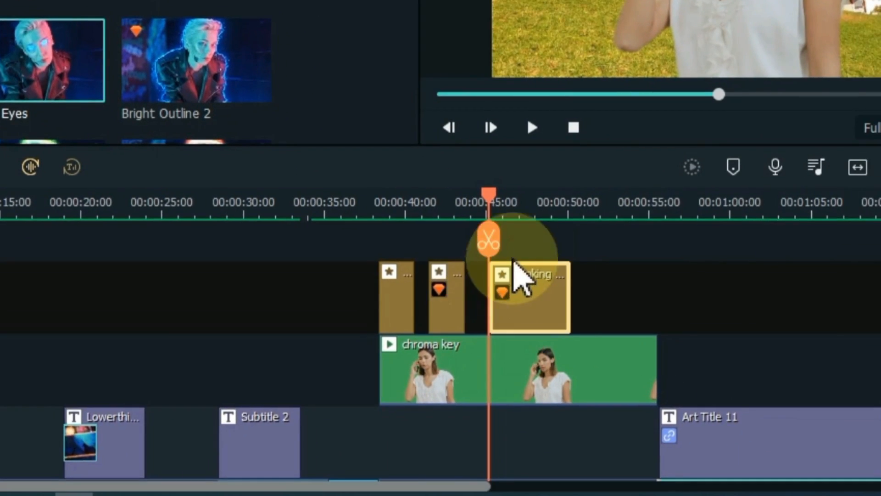
left_click(532, 127)
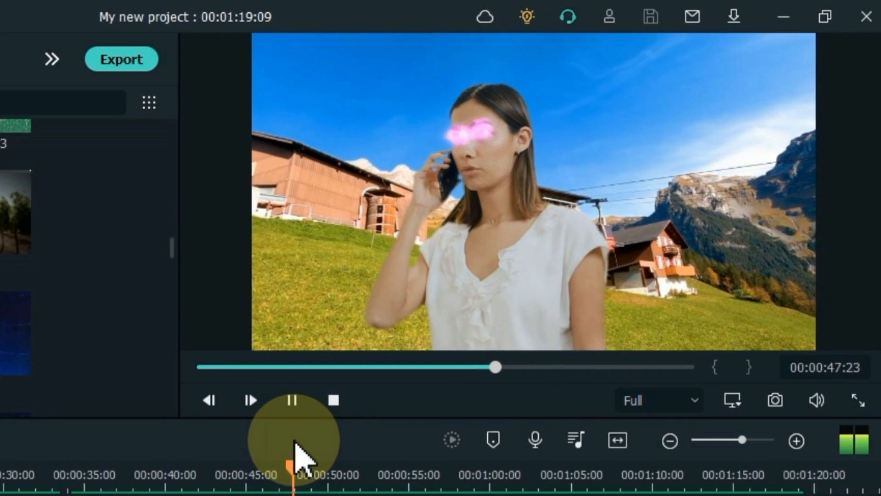
Step: Shorten the Blinking Eyes effect to end at 00:00:48:20, and add and play Burning Outline 5 on video track 4 over the chroma key clip's end
key("space")
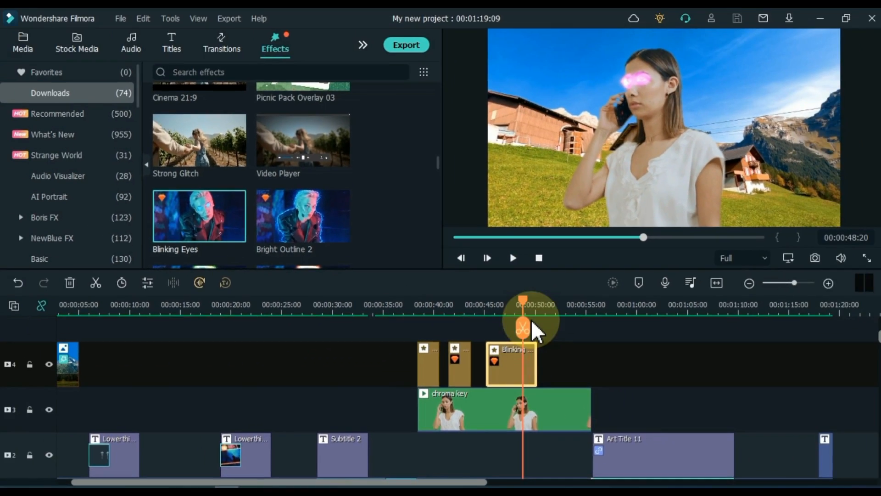
scroll(382, 235, "down", 3)
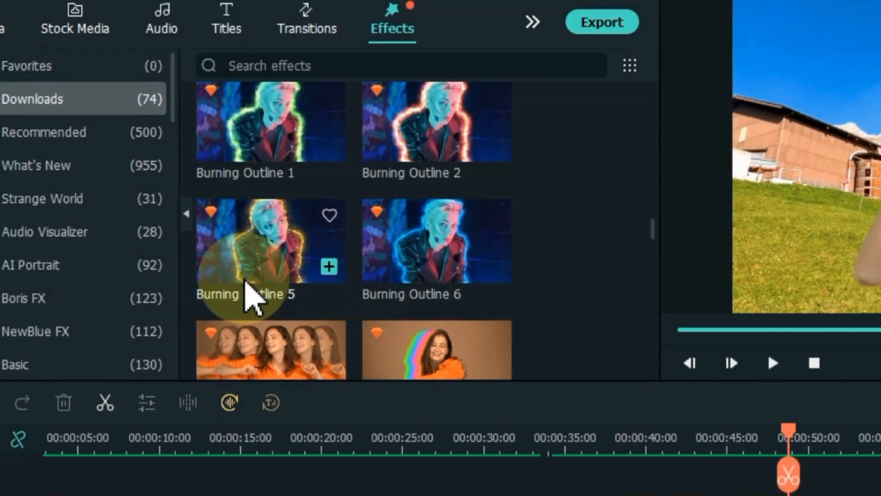
left_click_drag(294, 334, 879, 495)
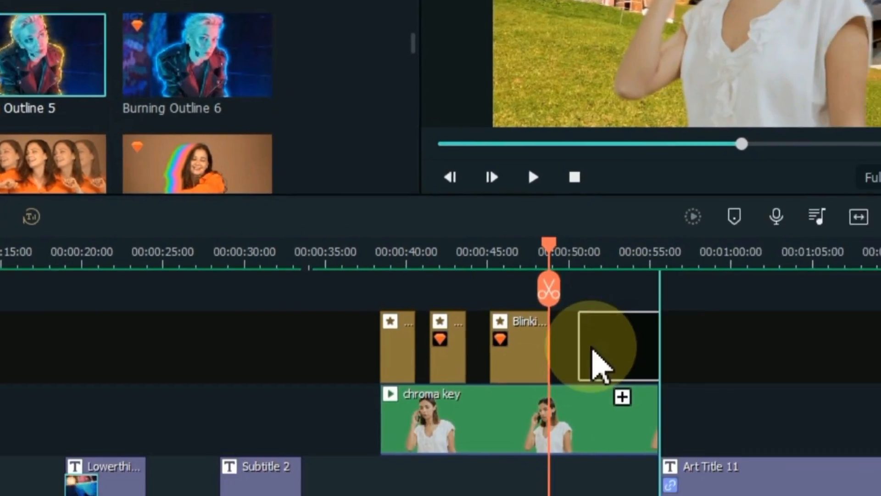
left_click_drag(592, 351, 594, 352)
key("space")
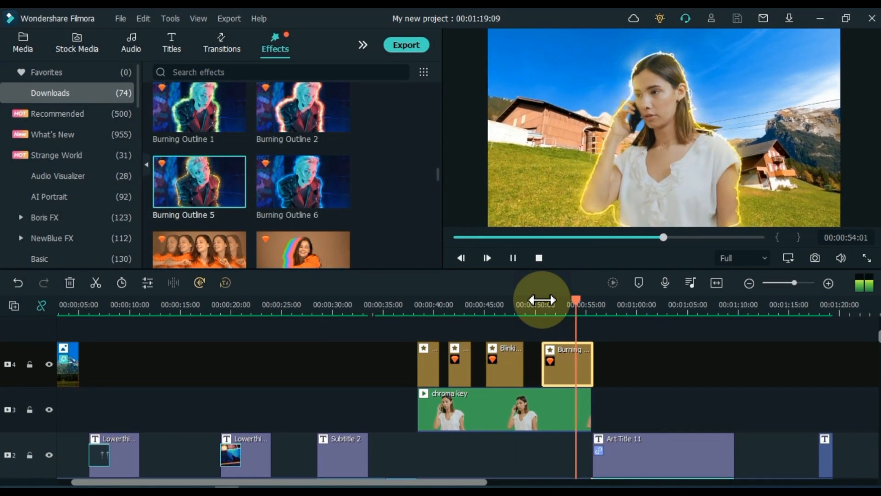
key("space")
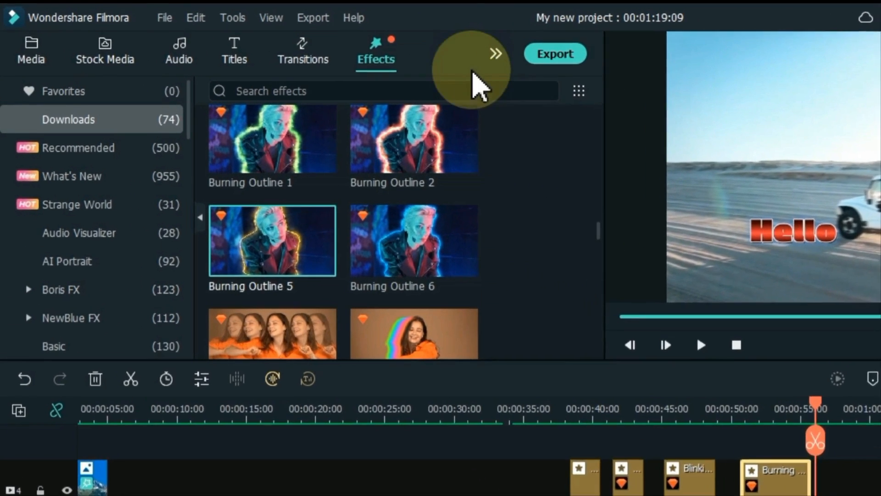
Step: Add Element Emoji 1 from the recommended Elements to video track 3 at about 14 seconds and play it
left_click(362, 44)
left_click(668, 81)
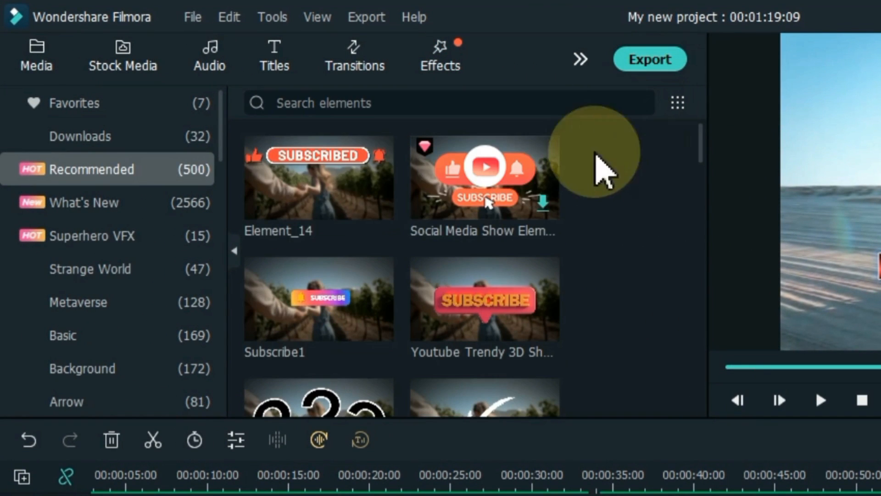
scroll(339, 227, "down", 20)
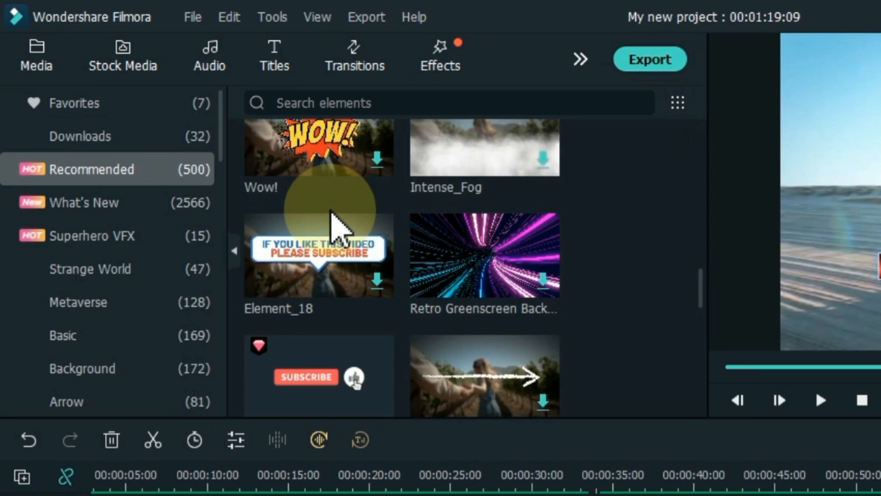
scroll(333, 196, "up", 1)
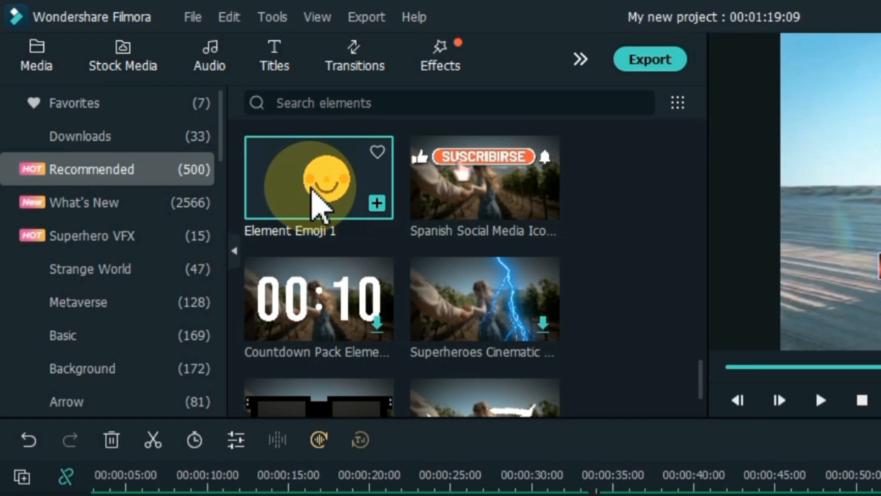
left_click_drag(312, 190, 335, 495)
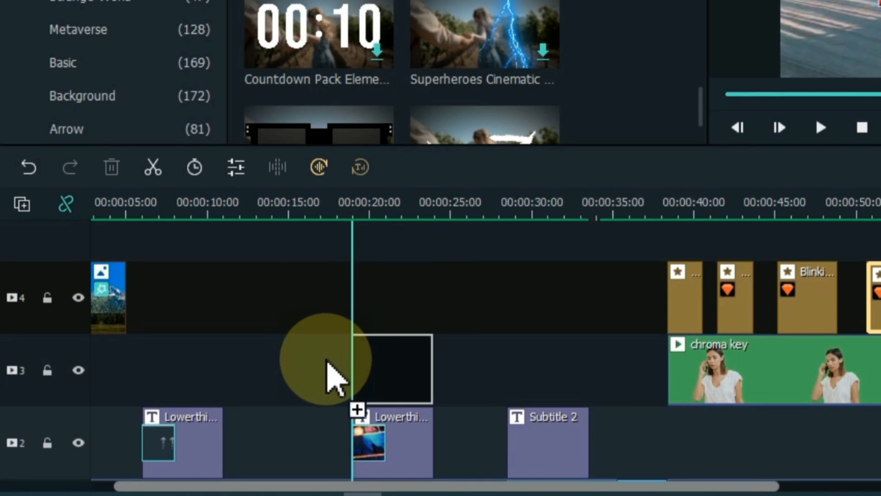
left_click_drag(334, 377, 268, 370)
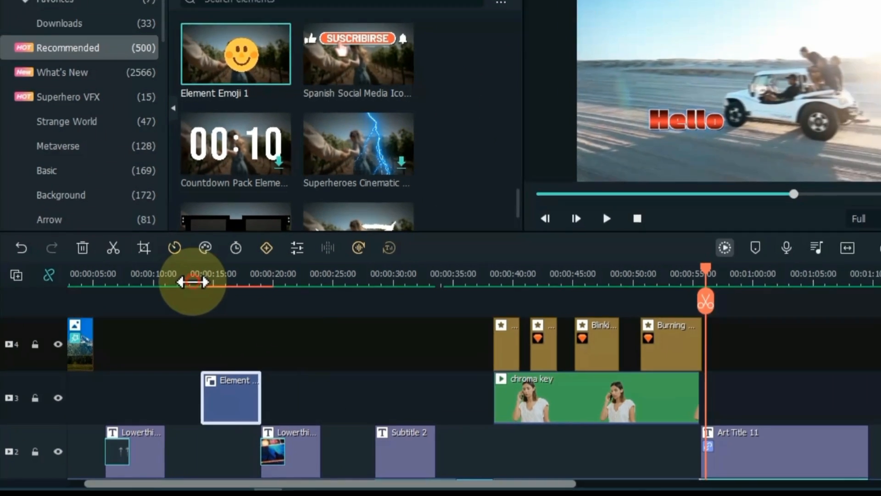
left_click(261, 215)
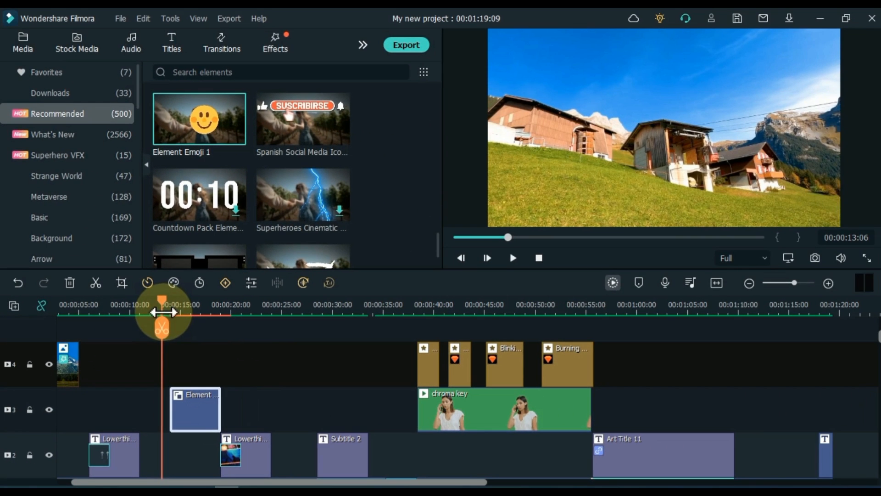
key("space")
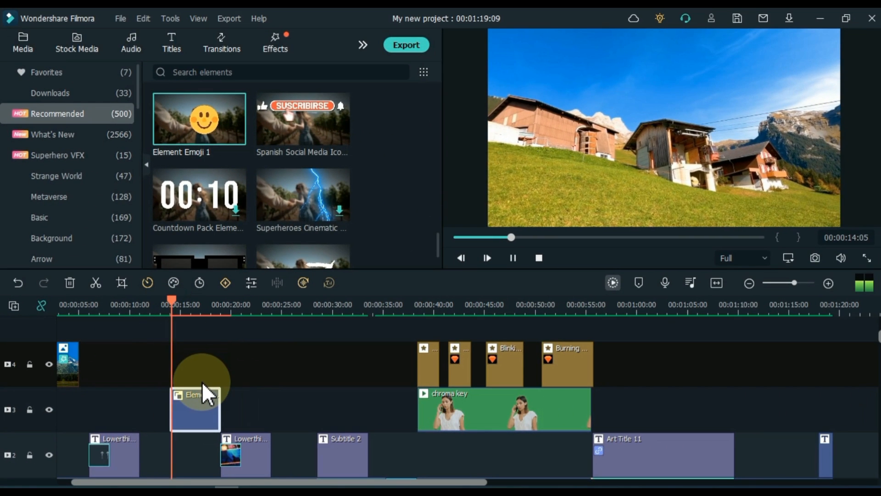
Step: Shrink the smiley emoji element and place it in the upper-left corner of the video frame
left_click(202, 411)
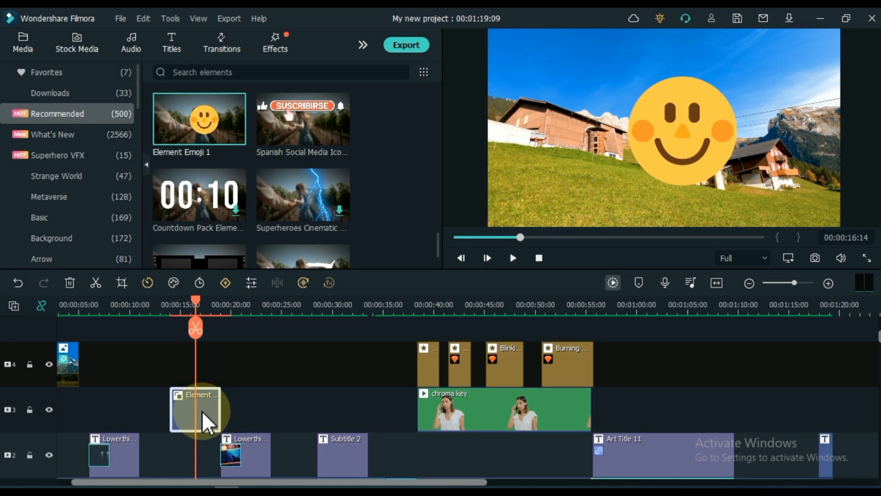
double_click(202, 412)
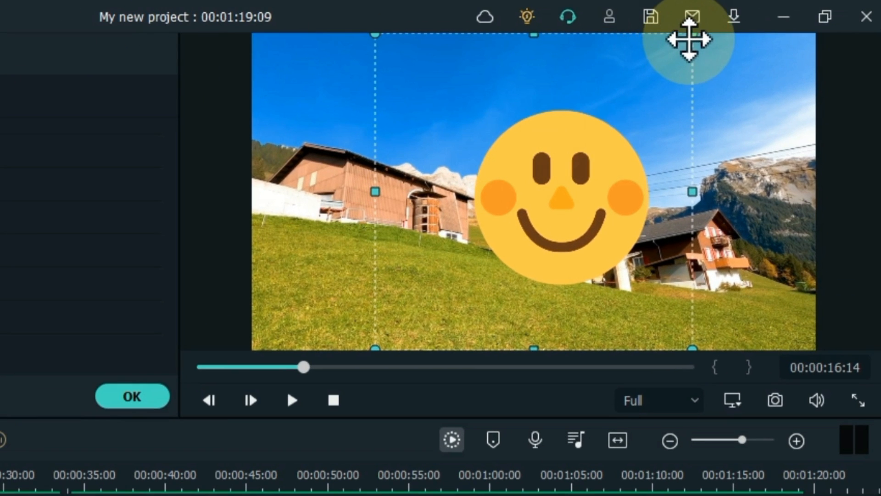
left_click_drag(690, 41, 314, 77)
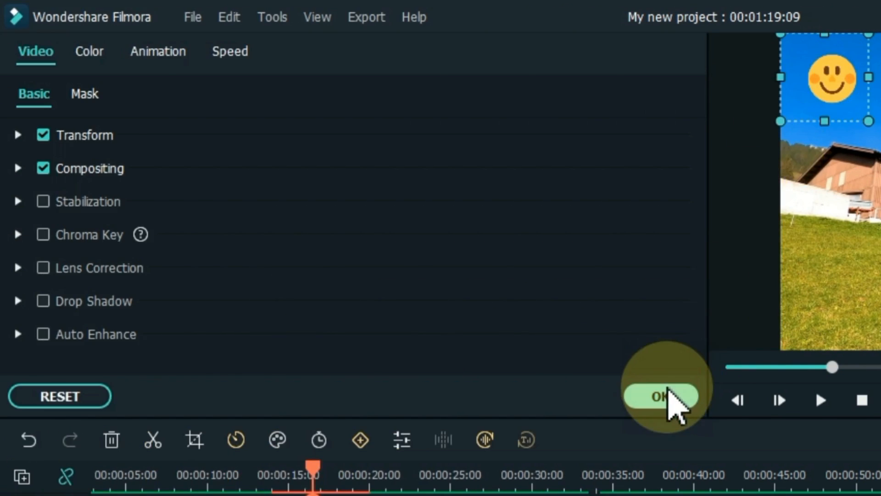
left_click(133, 396)
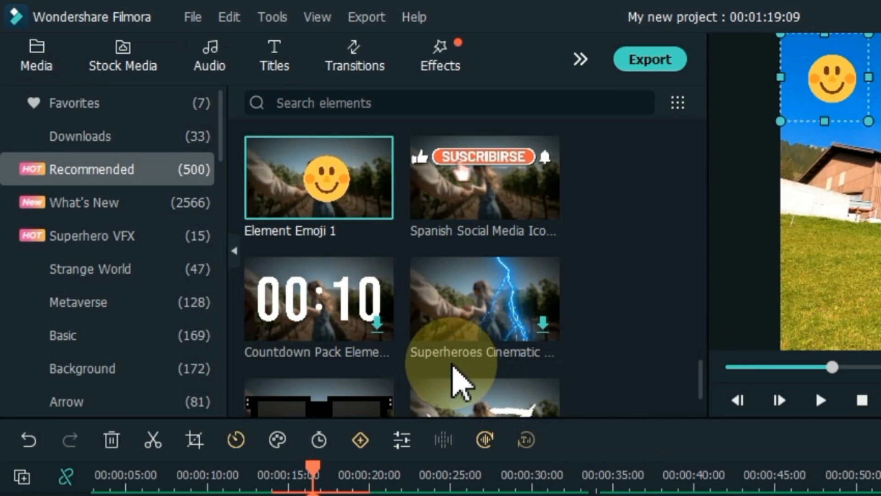
Step: Add the Doodle Pack - Element 3 arrow to video track 3 above Subtitle 2 and preview the frame at 00:00:29:04
scroll(455, 367, "down", 2)
scroll(454, 366, "down", 1)
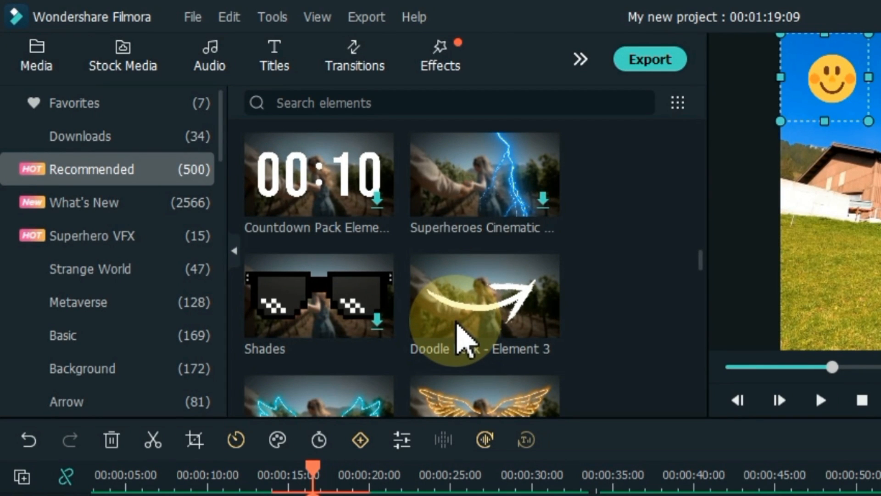
mouse_move(458, 323)
left_mouse_down()
mouse_move(480, 328)
mouse_move(536, 495)
mouse_move(512, 495)
left_mouse_up()
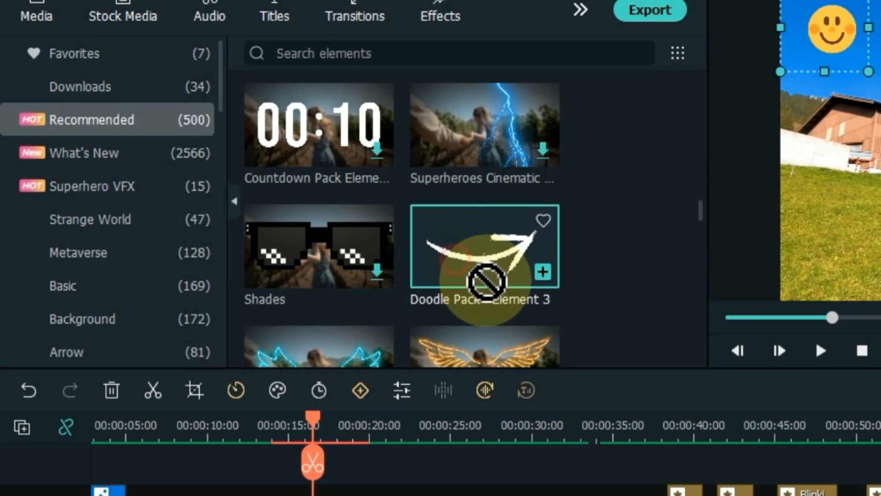
left_click_drag(494, 358, 475, 351)
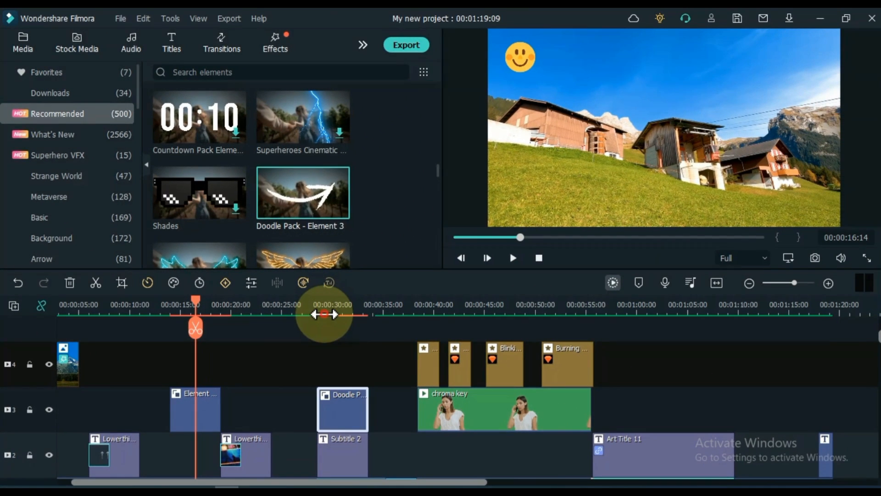
left_click(324, 314)
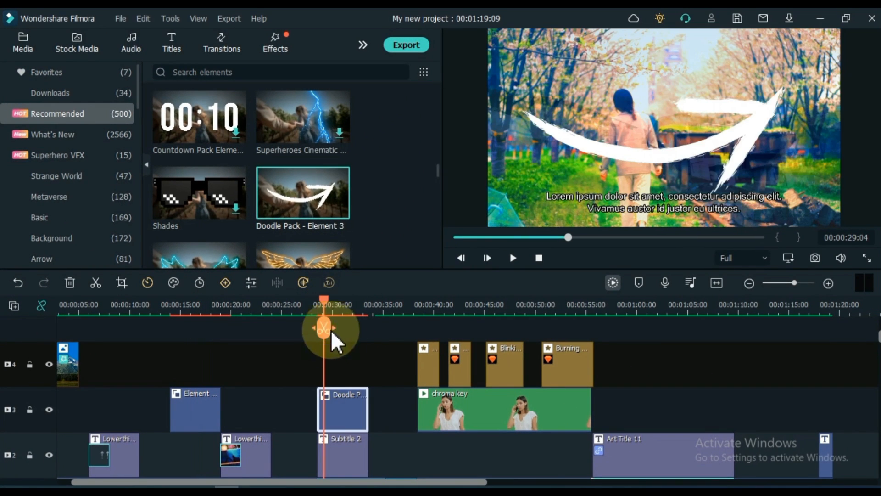
Step: Scale the doodle arrow to 47.31% toward the frame's lower-left corner and flip it both horizontally and vertically
double_click(342, 410)
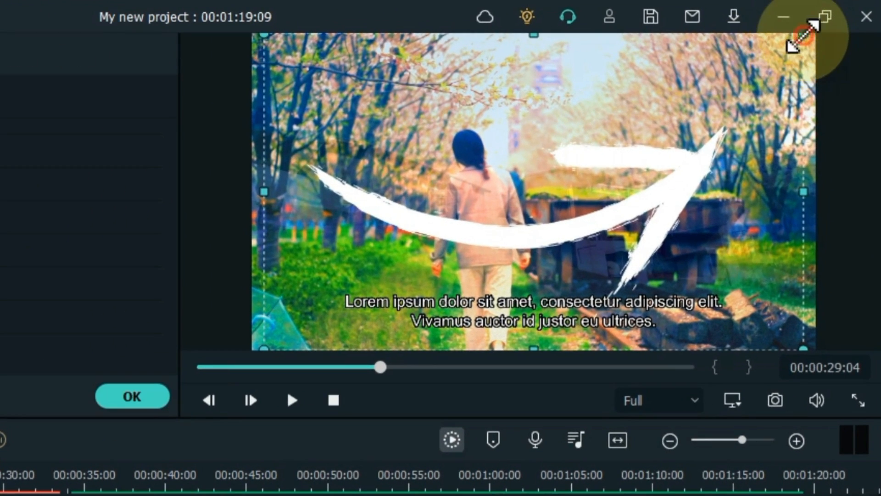
left_click_drag(801, 35, 520, 208)
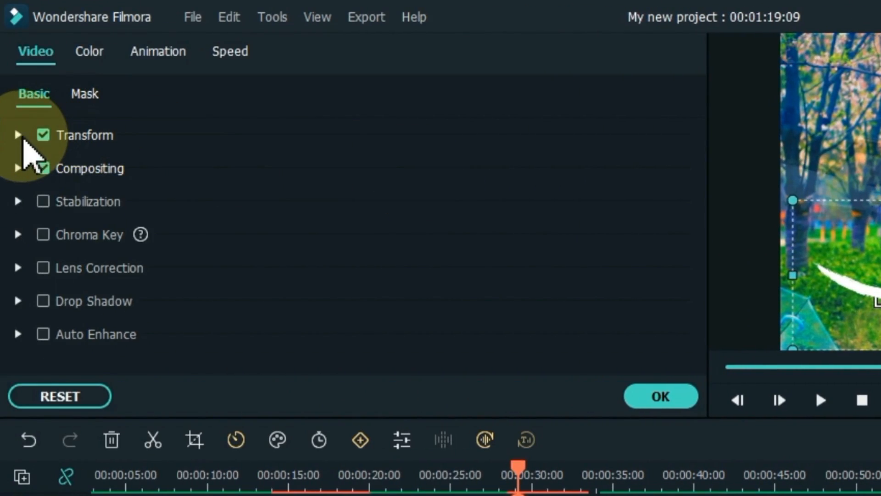
left_click(21, 135)
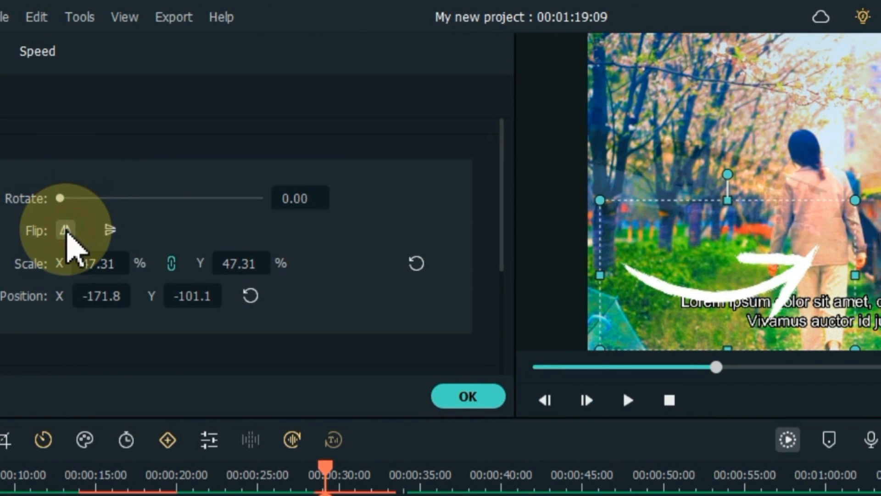
left_click(221, 231)
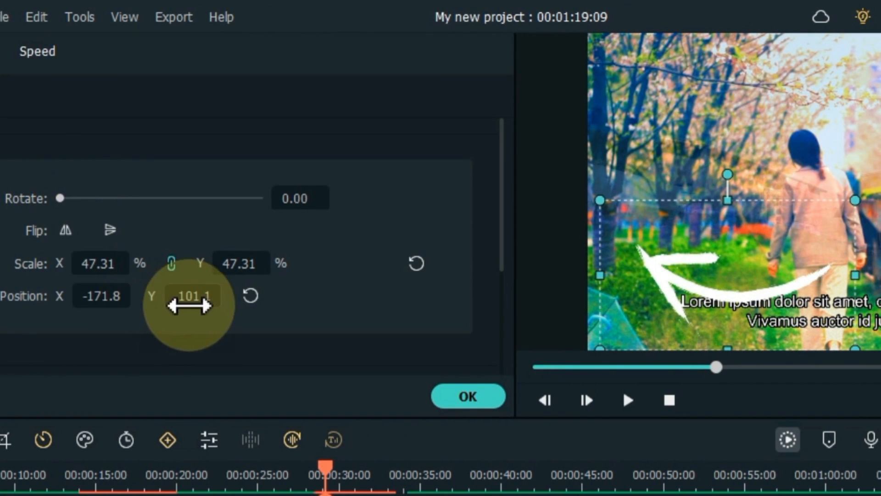
left_click(109, 230)
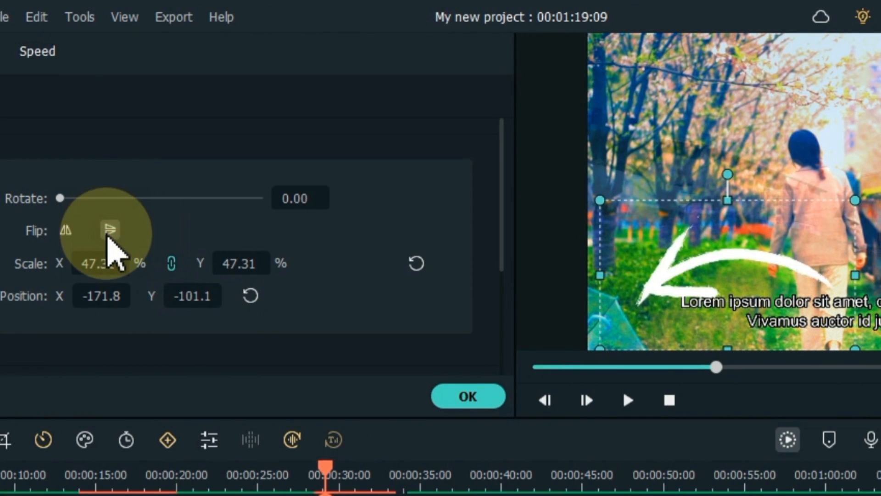
Step: Reposition the doodle arrow in the upper right of the video frame, above the wagon, and apply the settings
mouse_move(209, 293)
left_mouse_down()
mouse_move(251, 294)
mouse_move(237, 294)
left_mouse_up()
left_click_drag(99, 295, 167, 296)
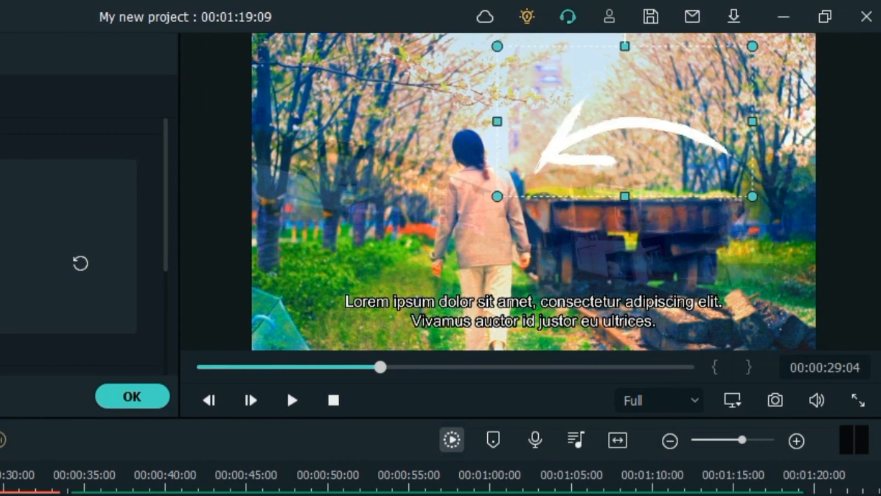
left_click(117, 400)
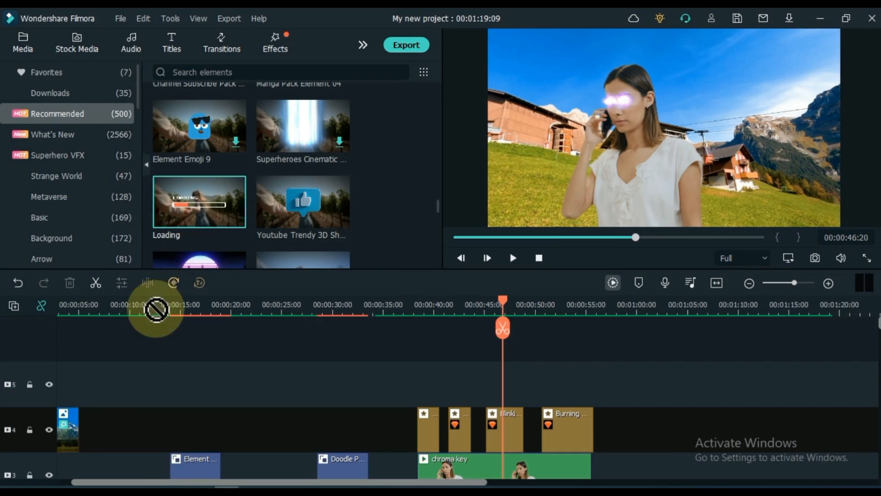
Step: Add the Loading element to video track 5 at the start of the timeline and play it
left_click_drag(156, 309, 55, 388)
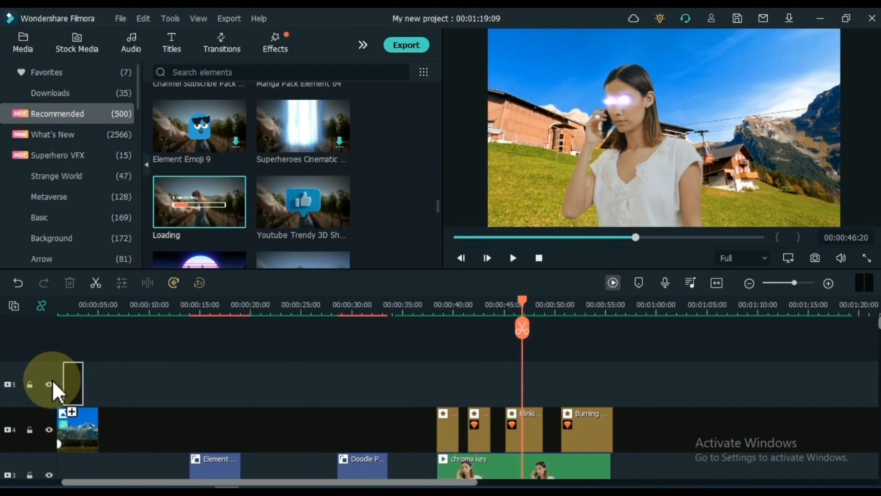
left_click(63, 303)
key("space")
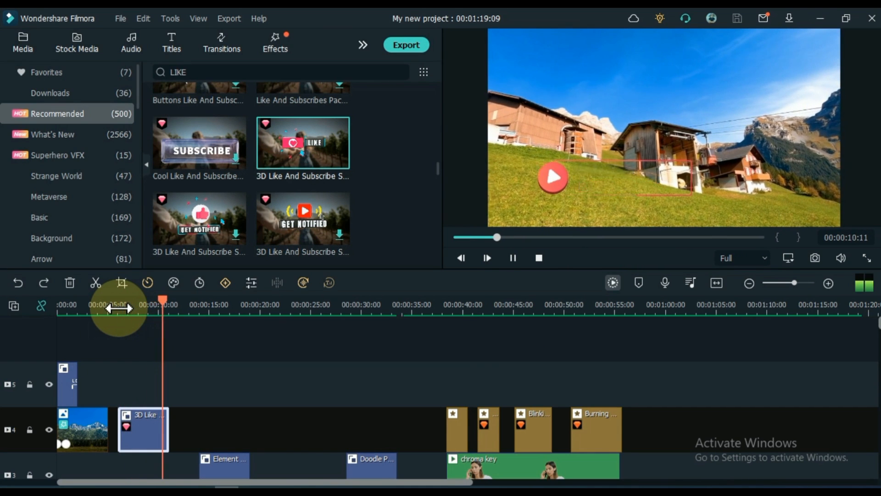
Step: Add the orange Buttons Like And Subscribe element from the LIKE search to video track 3 after Art Title 11 and play it
scroll(248, 174, "up", 3)
mouse_move(199, 135)
left_mouse_down()
mouse_move(583, 400)
mouse_move(626, 419)
left_mouse_up()
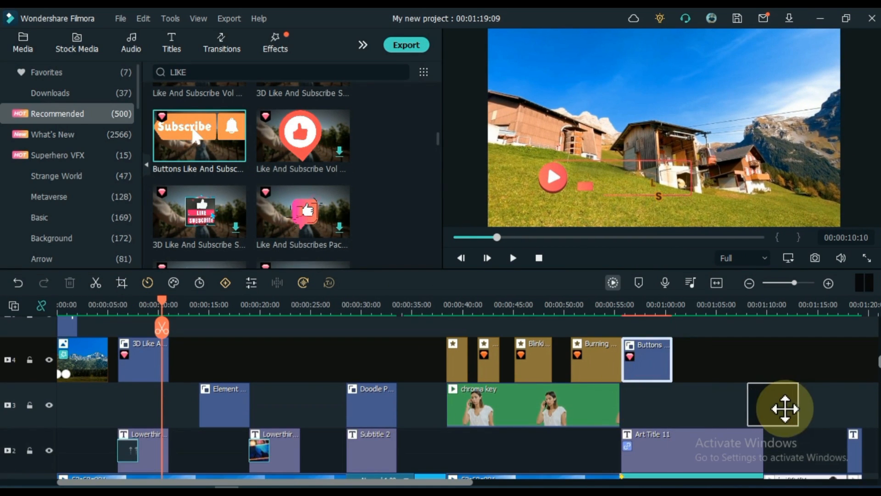
left_click_drag(785, 409, 801, 407)
left_click(763, 304)
key("space")
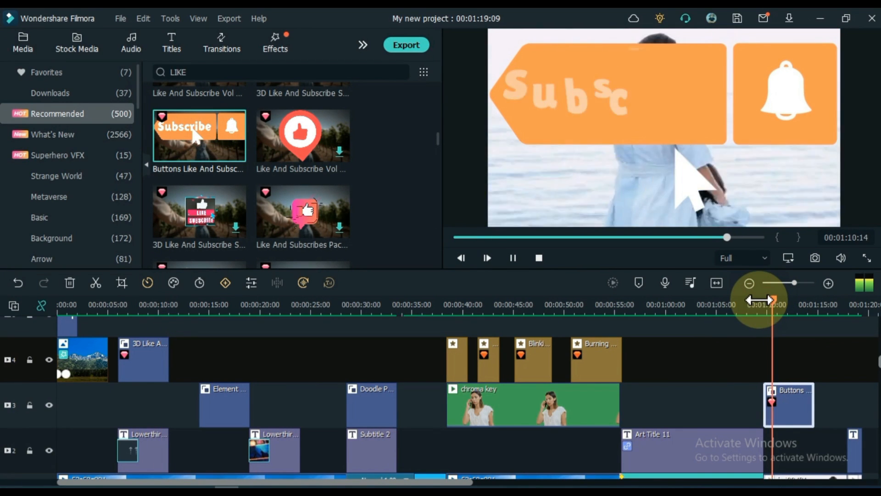
Step: Scale the Subscribe button element to 40%, position it at X 161.7 and Y -146.7, and replay it from its start
double_click(789, 413)
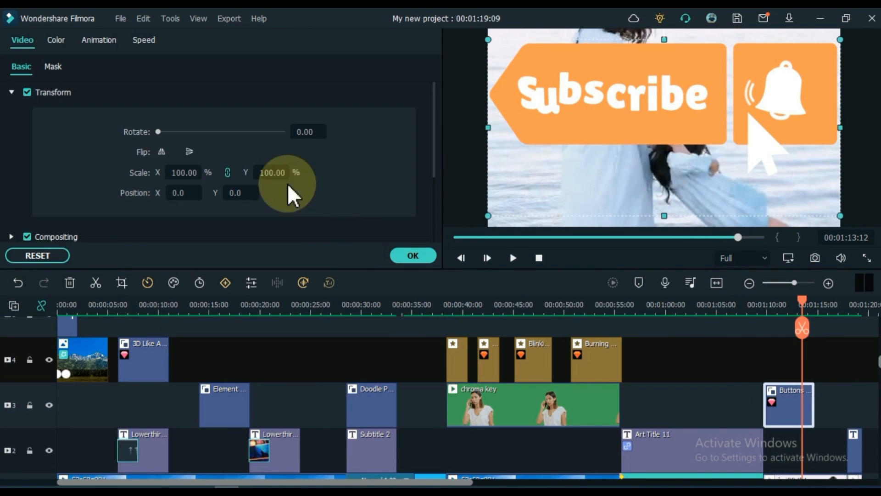
left_click_drag(288, 179, 274, 174)
left_click(764, 312)
key("space")
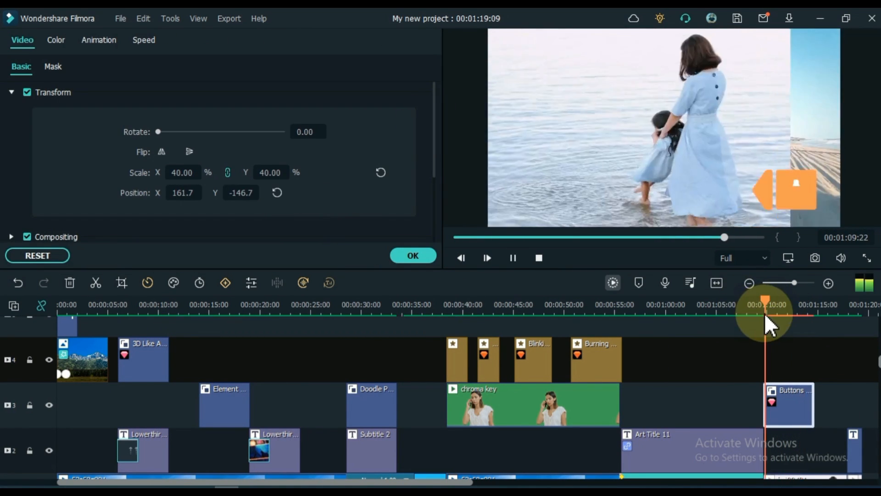
key("space")
left_click(413, 253)
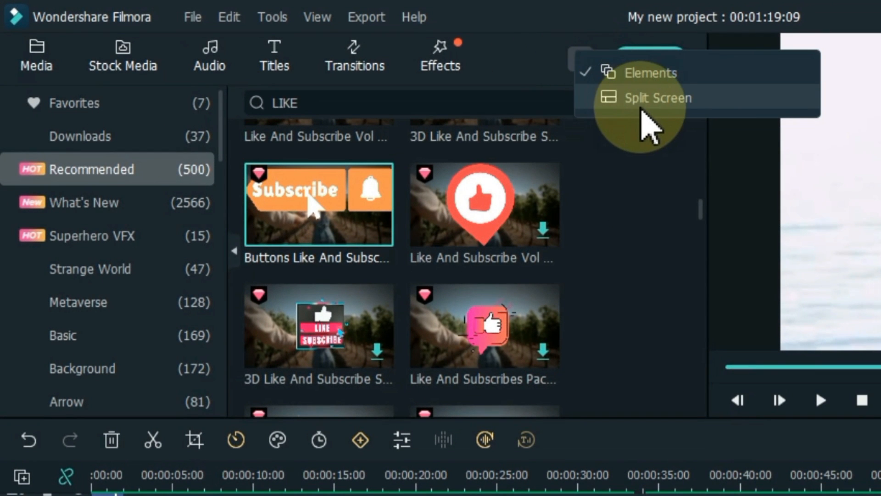
Step: Browse the downloaded split screen templates, previewing Split Screen 11 and Split Screen 13
left_click(652, 100)
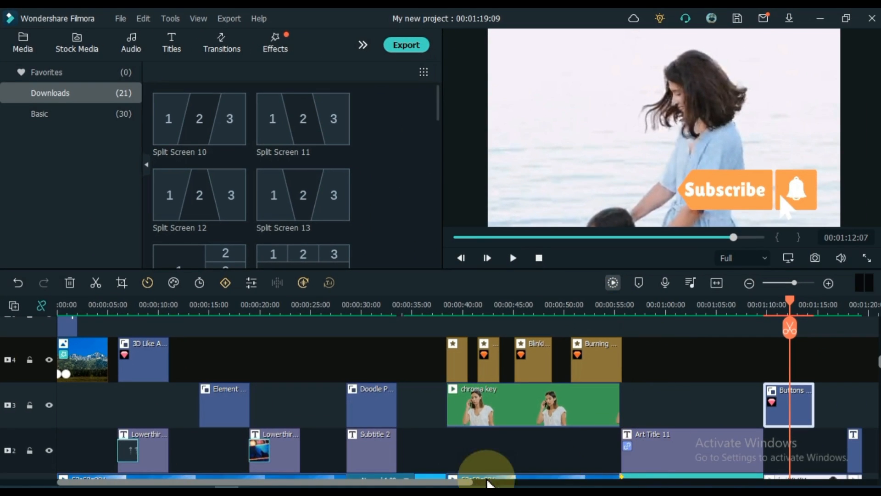
left_click_drag(381, 482, 587, 480)
scroll(581, 403, "down", 3)
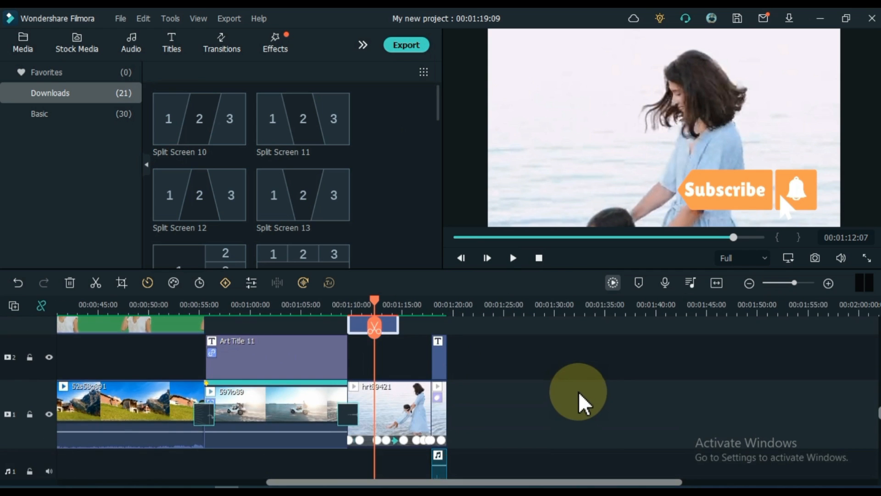
left_click(283, 128)
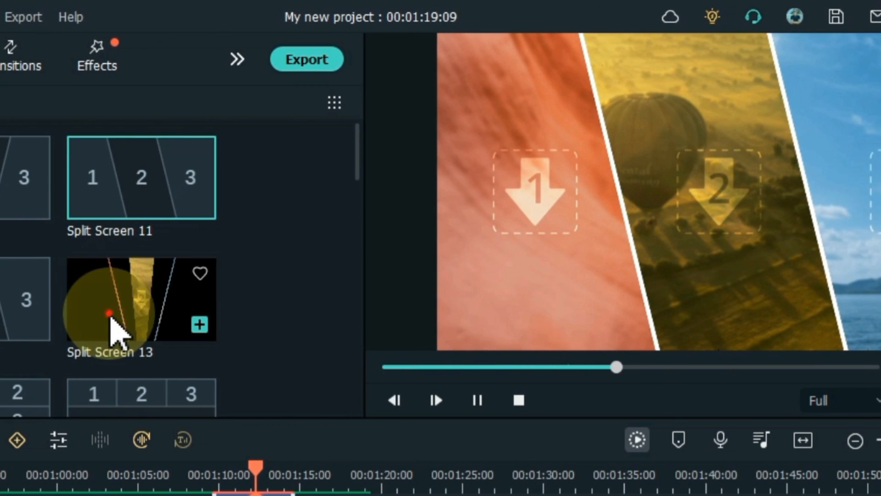
left_click(1, 317)
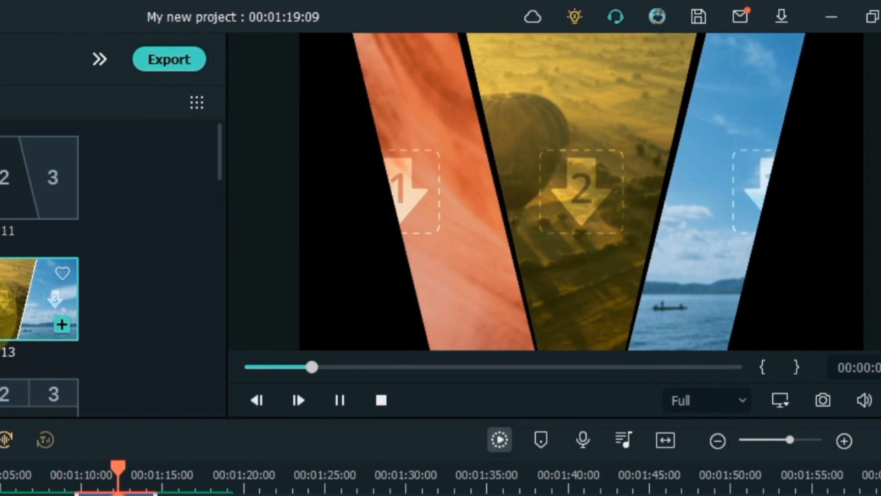
scroll(31, 317, "down", 5)
scroll(14, 335, "down", 5)
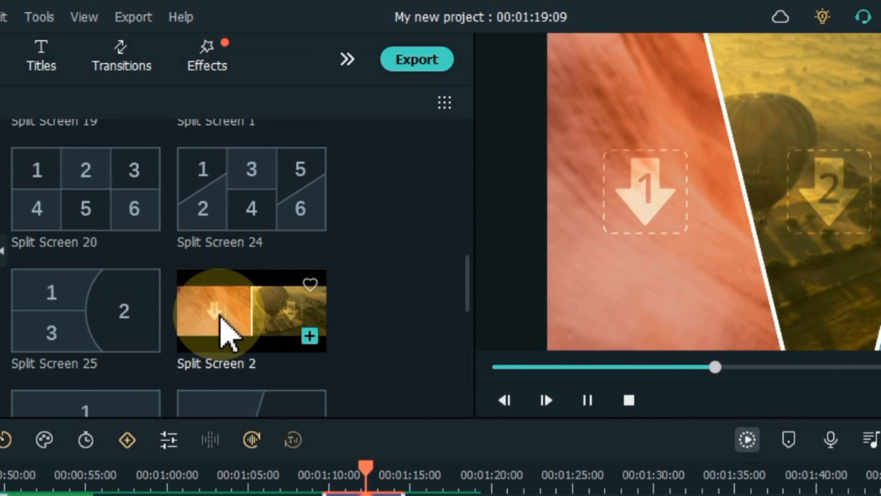
Step: Preview Split Screen 7 and add it to video track 1 directly after the last clip
left_click(53, 342)
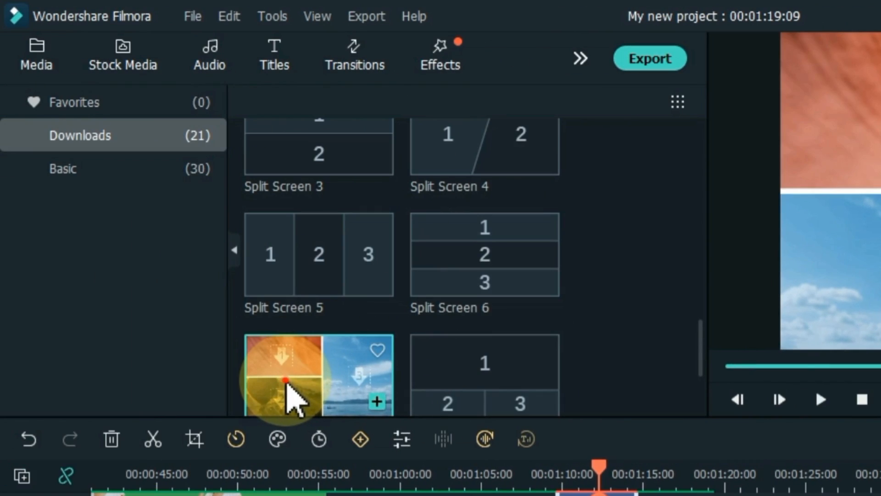
left_click(288, 384)
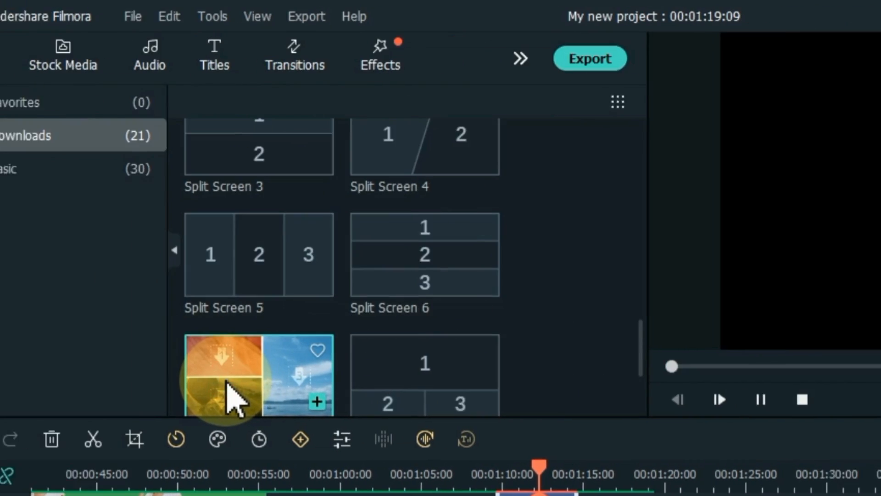
scroll(232, 385, "down", 1)
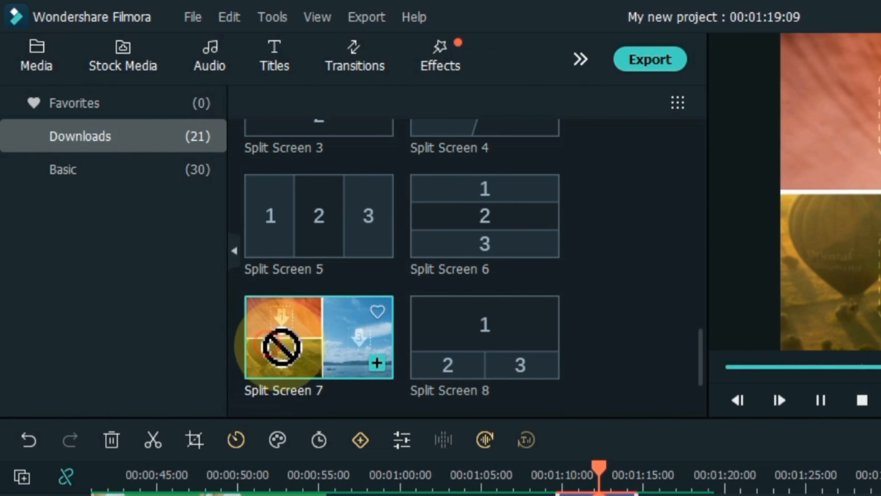
left_click_drag(281, 347, 727, 495)
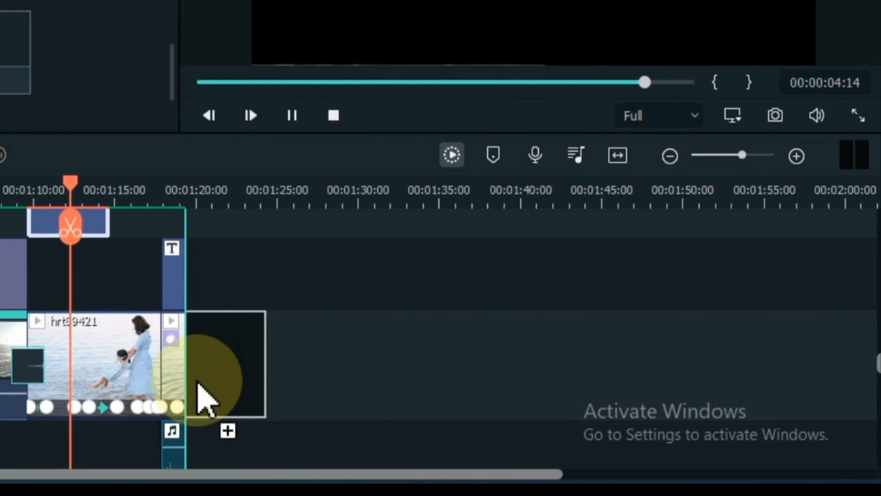
left_click_drag(199, 382, 198, 381)
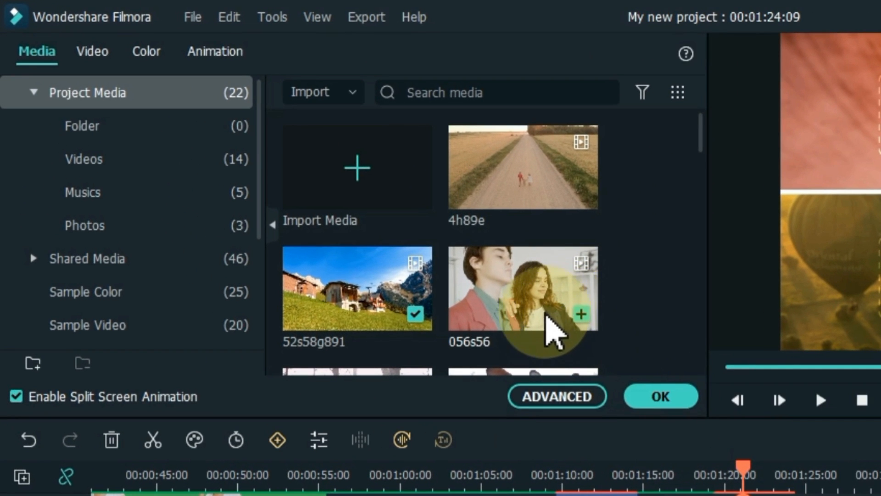
Step: Fill the split screen with 056s56 in pane 1, 8971984s in pane 2 and 45684de10 in pane 3
left_click_drag(353, 209, 565, 81)
left_click_drag(547, 121, 548, 120)
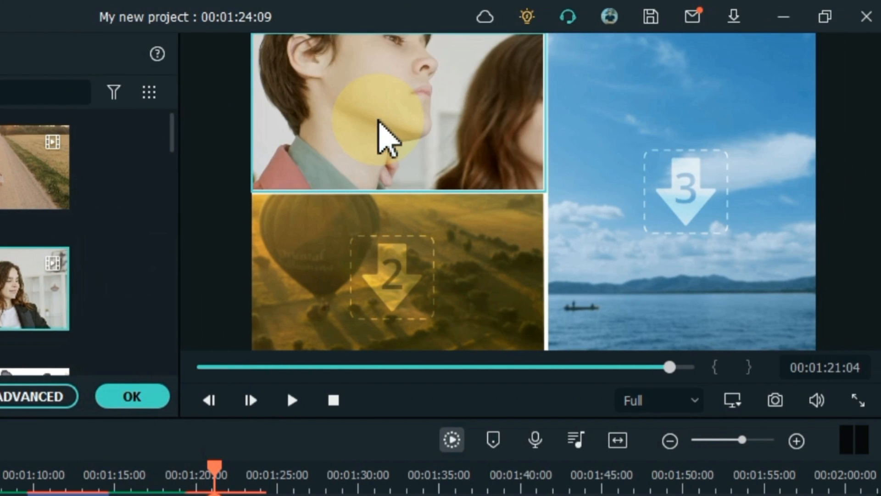
scroll(151, 309, "down", 4)
left_click_drag(236, 284, 610, 281)
left_click_drag(83, 288, 880, 192)
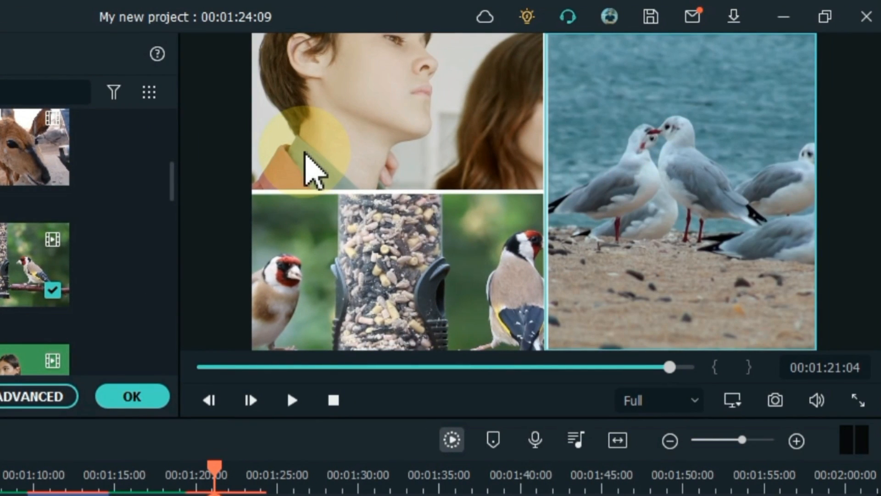
Step: Open the advanced split screen editor for the pane 1 clip and show its Transform settings
left_click(332, 133)
left_click_drag(418, 190, 412, 190)
left_click(378, 226)
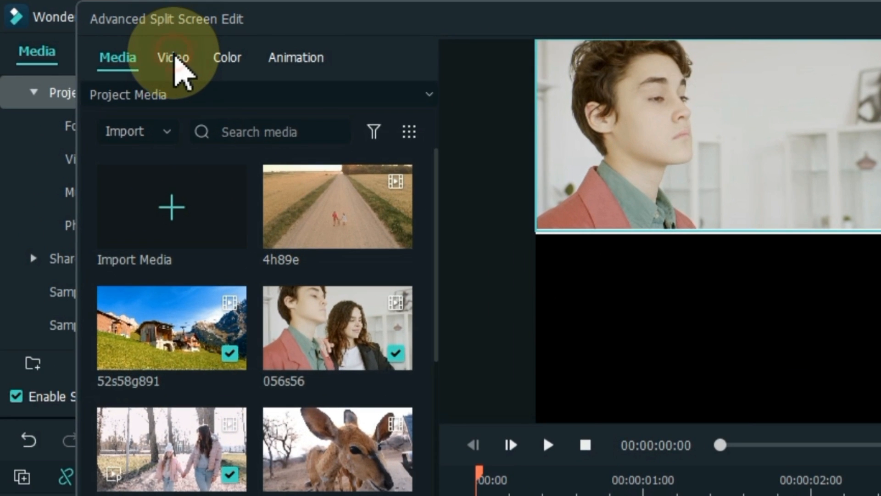
left_click(109, 44)
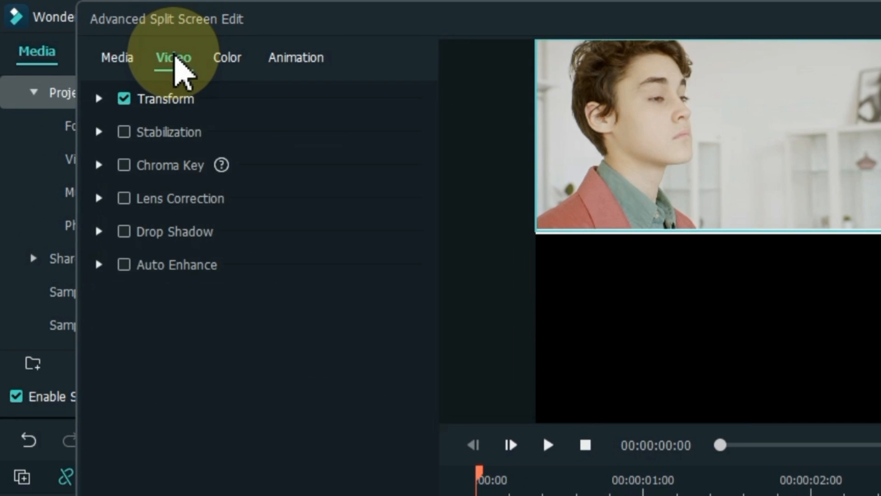
left_click(100, 100)
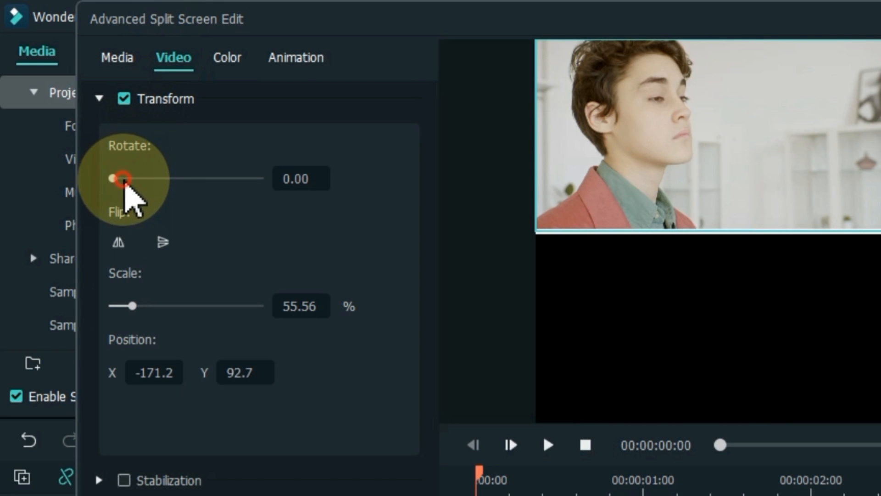
Step: Try rotating and scaling the pane 1 clip, and reset both values
mouse_move(124, 180)
left_mouse_down()
mouse_move(142, 180)
mouse_move(130, 180)
left_mouse_up()
left_click_drag(133, 306, 158, 306)
left_click(380, 178)
left_click(381, 306)
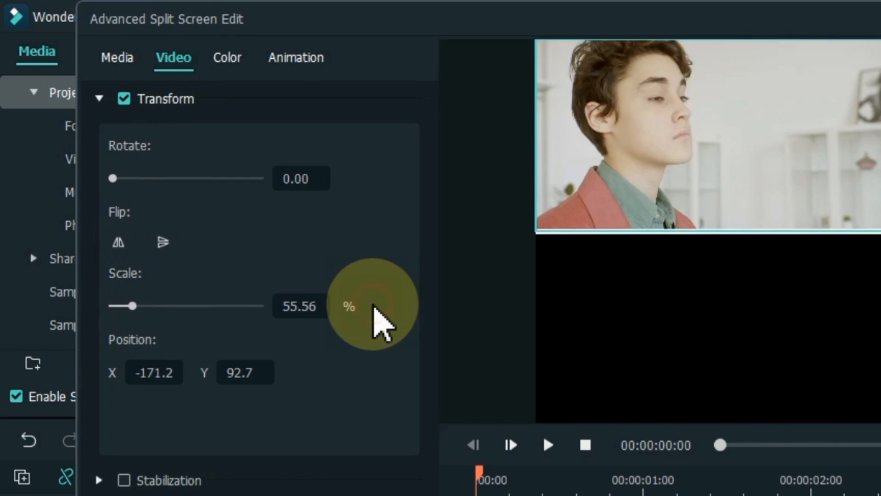
Step: Set the pane 1 clip's X position to -154.2 and its white balance temperature to 25.35
mouse_move(142, 371)
left_mouse_down()
mouse_move(167, 373)
mouse_move(94, 374)
mouse_move(153, 373)
left_mouse_up()
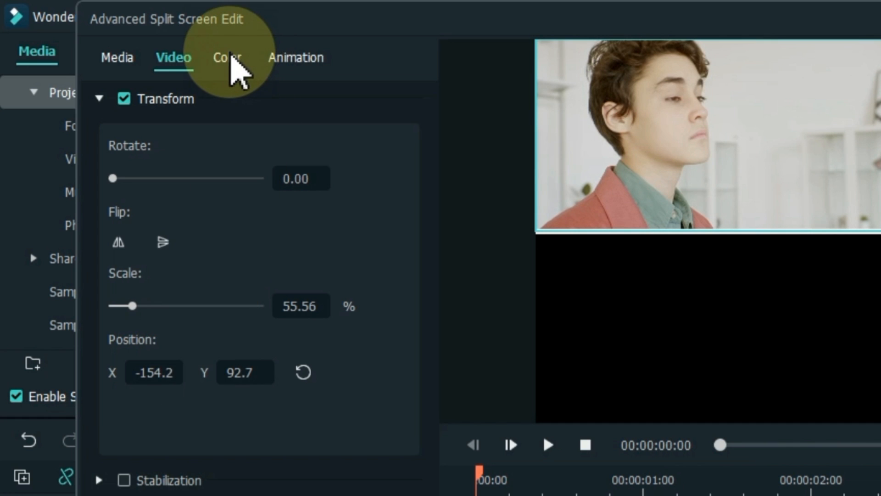
left_click(230, 58)
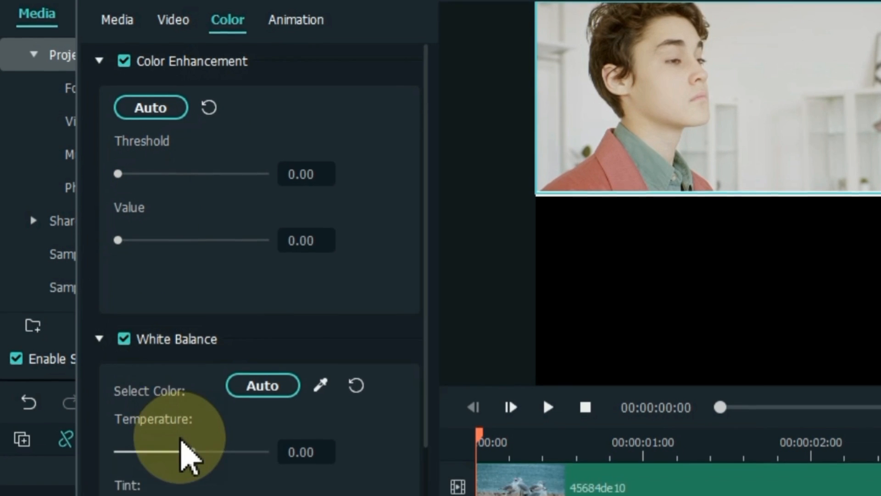
left_click_drag(237, 400, 214, 403)
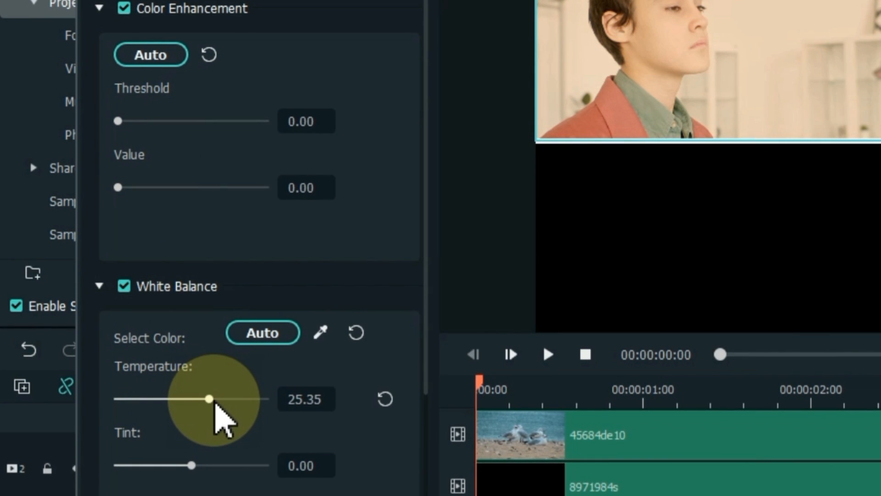
Step: Try the Dark Film 3D LUT, apply Mission Impossible to the pane 1 clip instead, and confirm the advanced edit
scroll(175, 459, "down", 5)
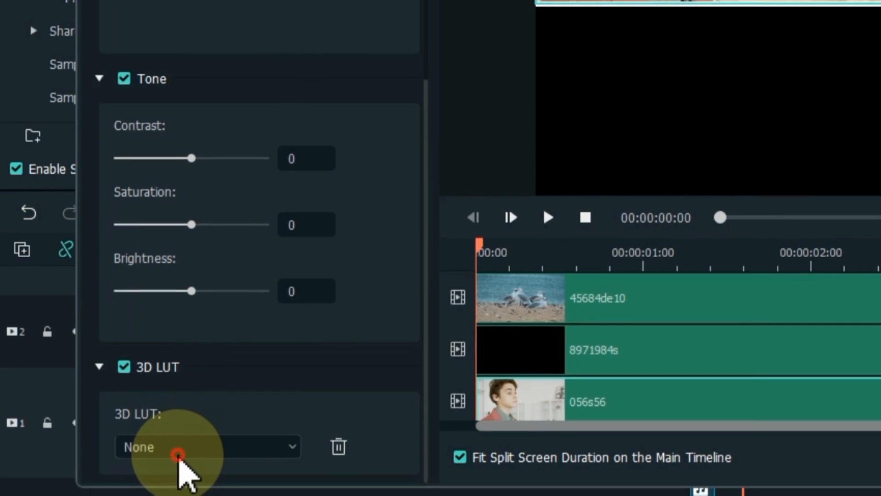
left_click(169, 448)
left_click(184, 278)
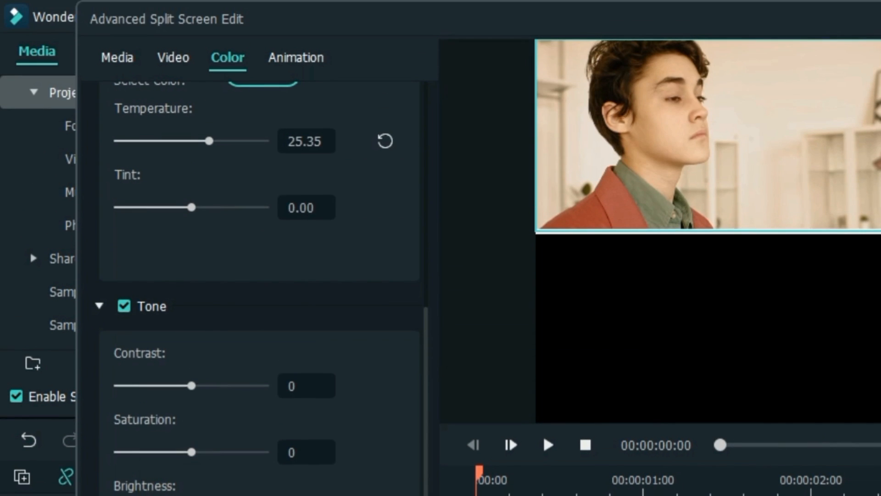
left_click(183, 466)
scroll(177, 274, "down", 2)
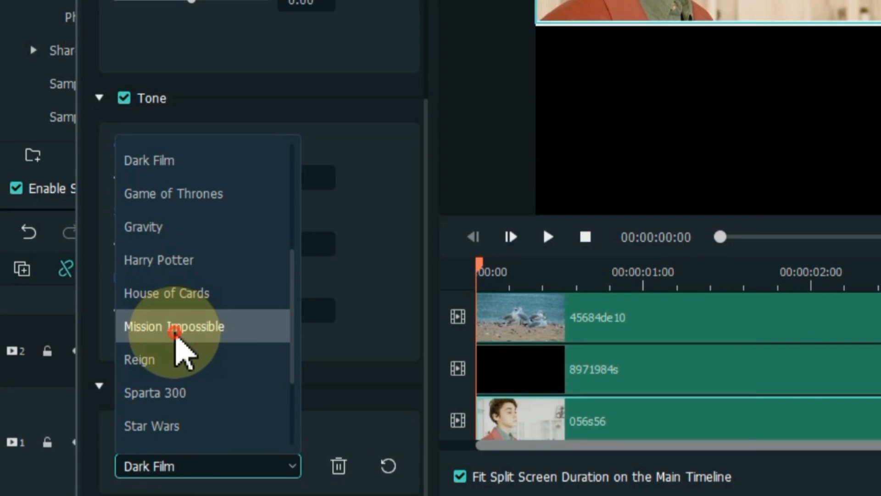
left_click(174, 327)
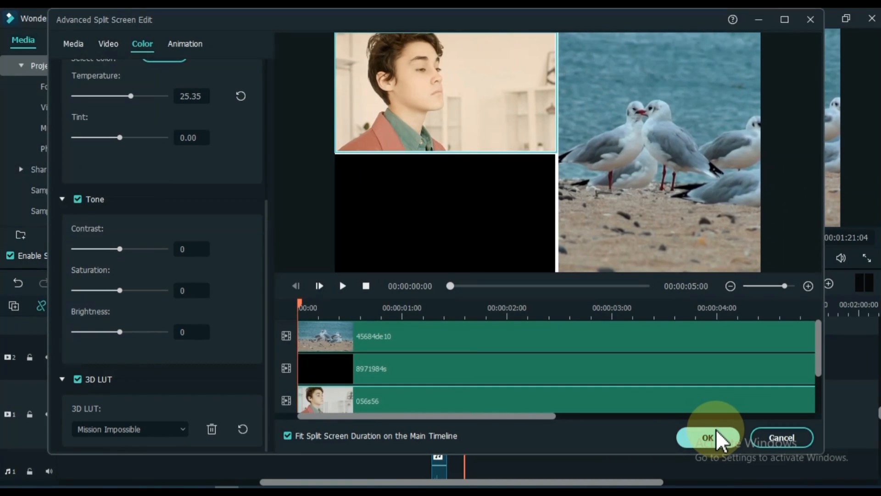
left_click(718, 437)
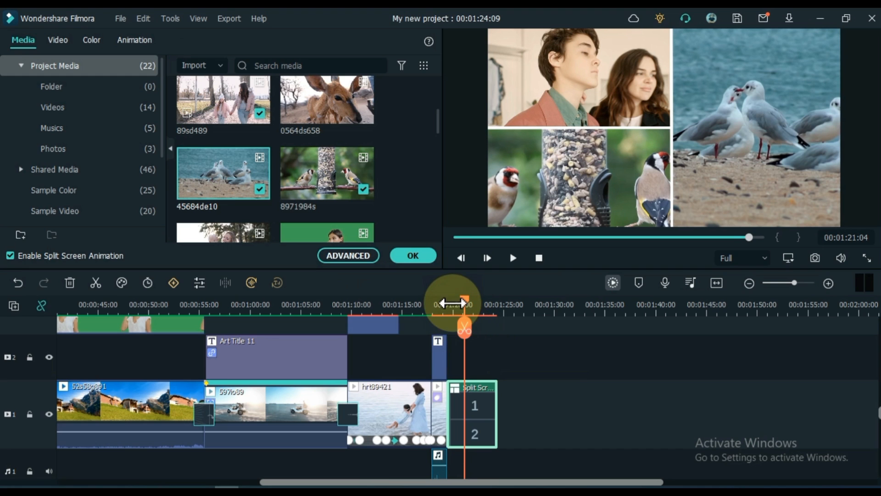
Step: Play the split screen animation from its start and apply the split screen settings
key("space")
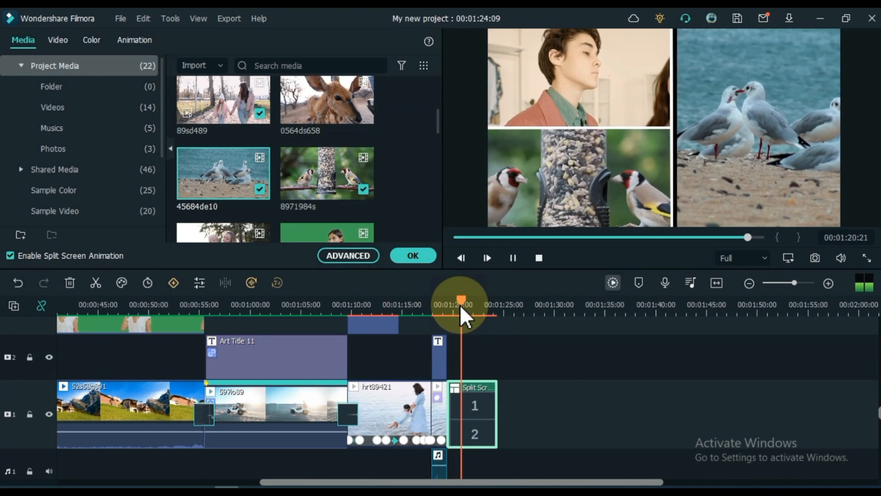
key("space")
left_click_drag(455, 305, 448, 301)
left_click(413, 254)
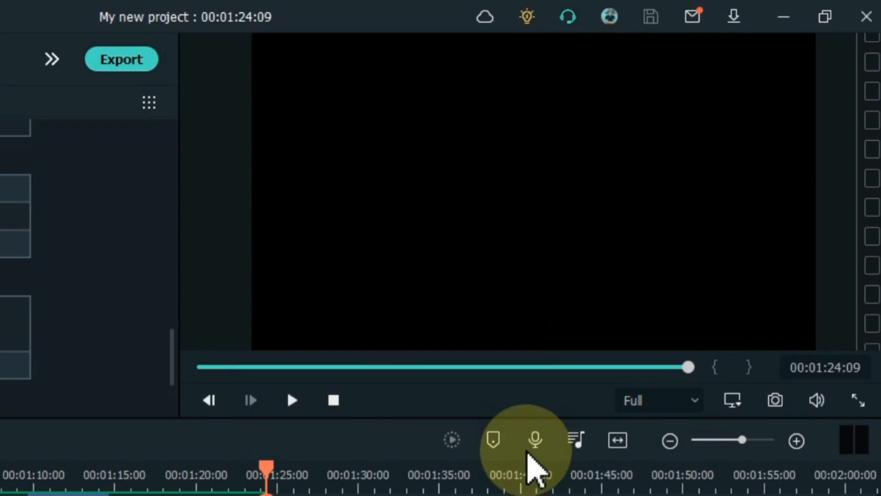
Step: Add the video 896154564 of the woman holding a baby to video track 1 right after the split screen
left_click(625, 441)
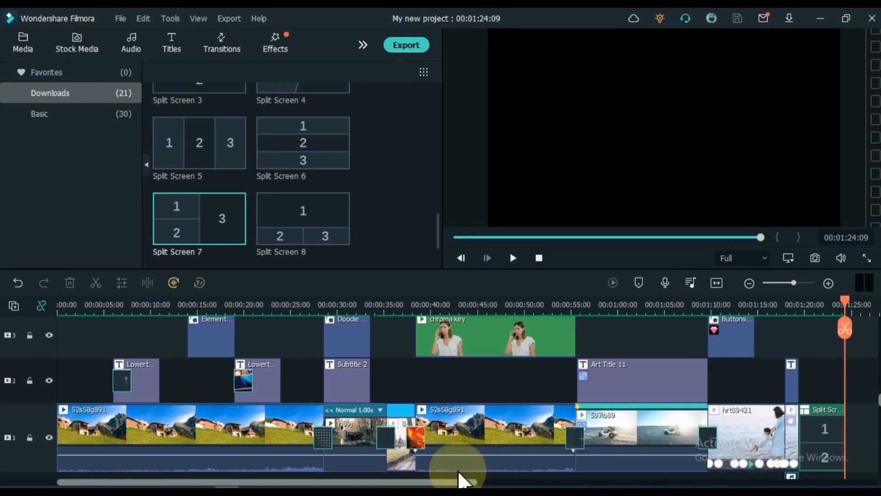
left_click_drag(429, 482, 596, 480)
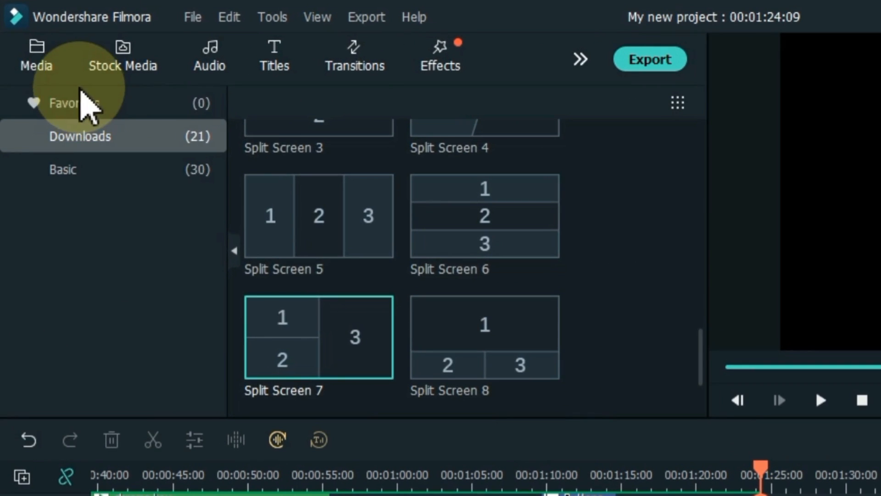
left_click(52, 68)
scroll(571, 296, "down", 5)
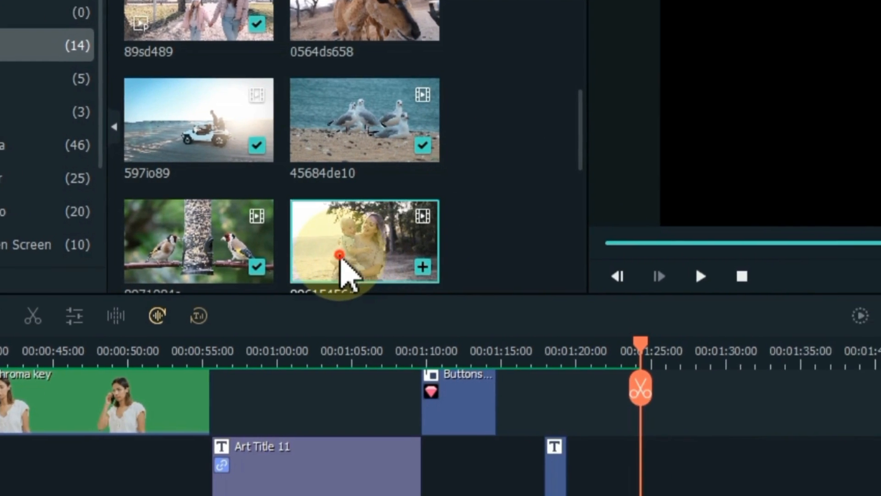
left_click_drag(463, 390, 776, 495)
Step: Play clip 896154564 to about 00:01:28 and insert a freeze frame there
left_click(292, 400)
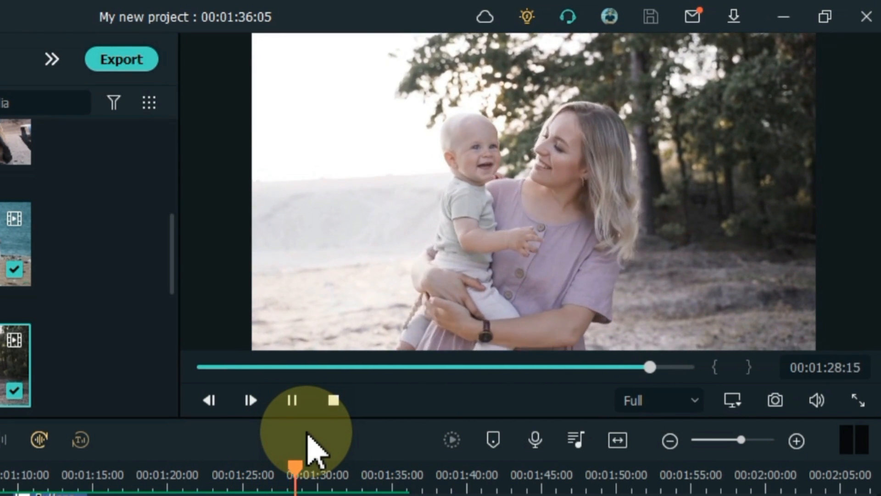
key("space")
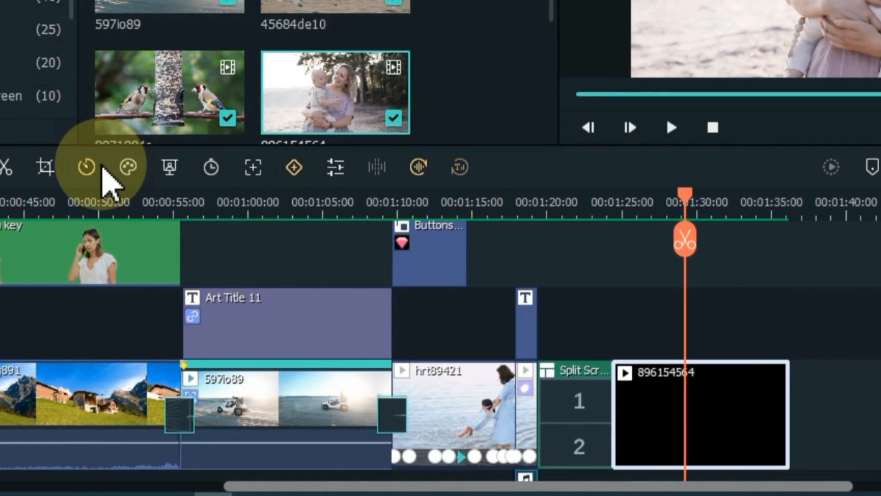
left_click(87, 167)
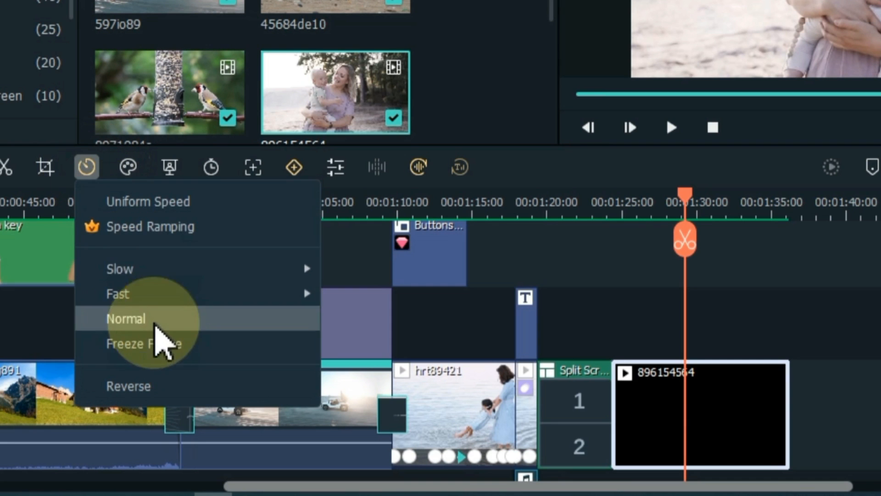
left_click(162, 345)
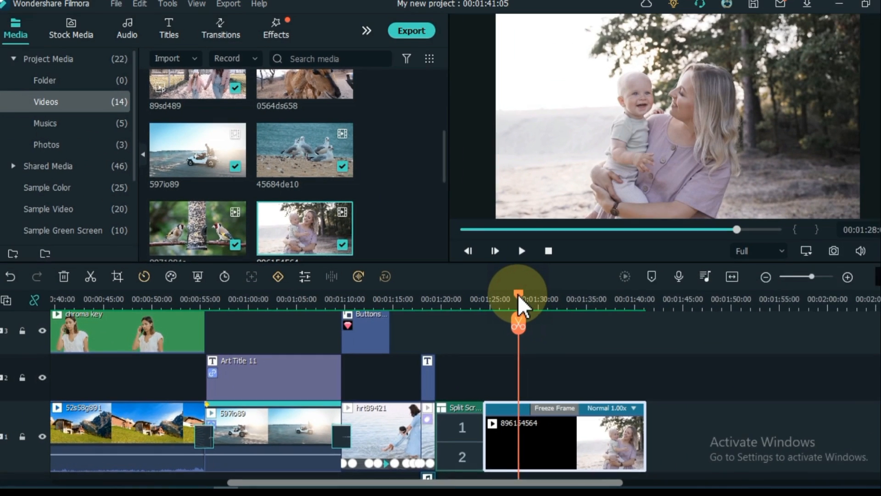
Step: Play the clip through its freeze frame and shorten the frozen section
key("space")
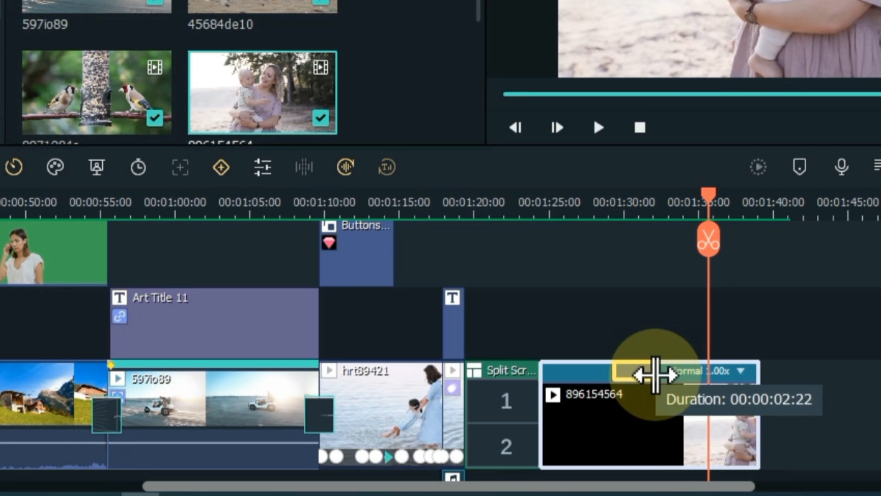
left_click_drag(655, 375, 632, 366)
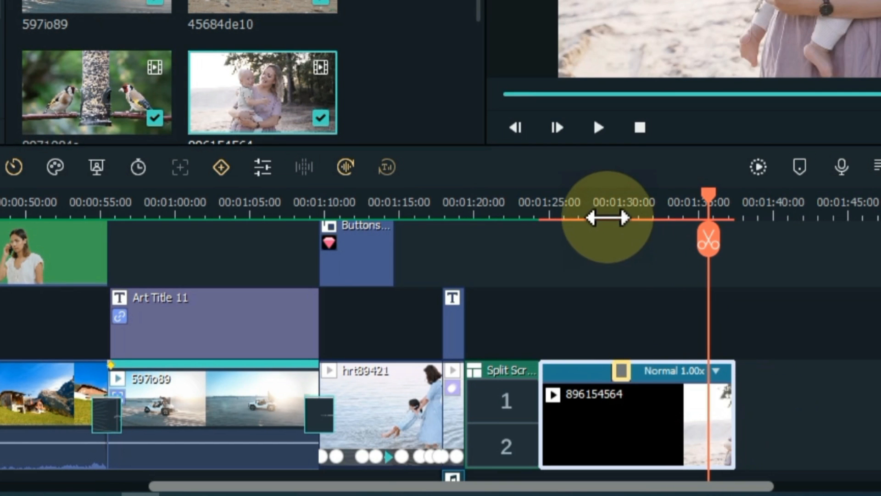
Step: Play clip 896154564 from within its shortened freeze frame and pause once the motion has resumed
left_click(604, 211)
key("space")
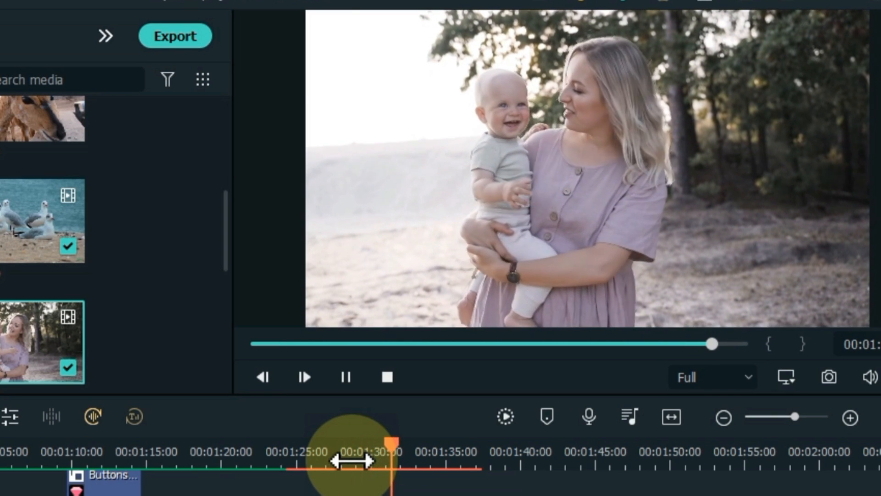
key("space")
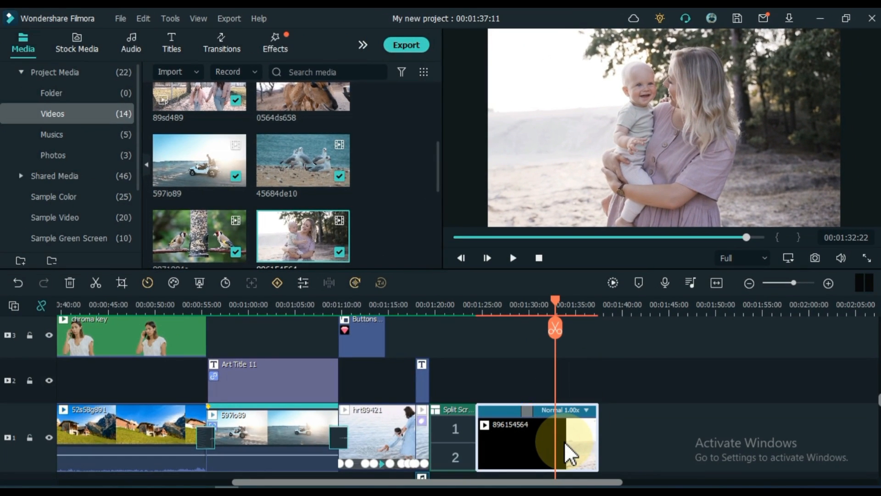
Step: Play the clip on to 00:01:34:00, take a snapshot of that frame and preview the saved image
key("space")
key("space")
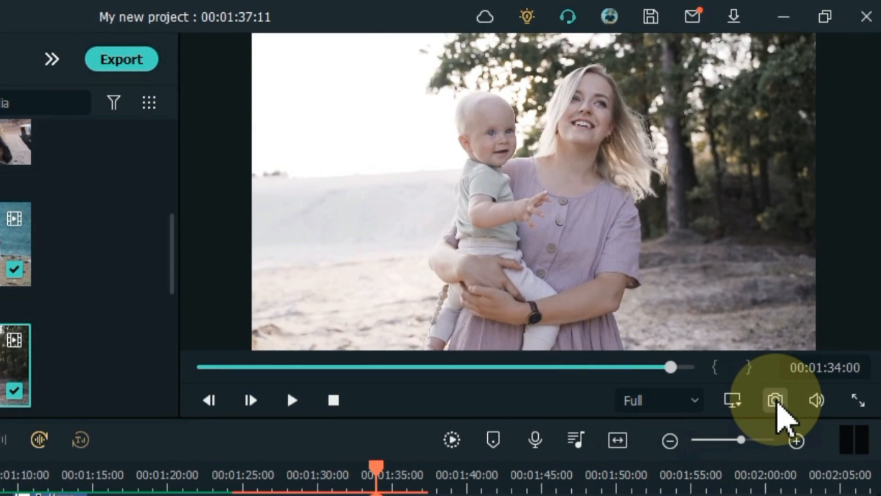
left_click(777, 403)
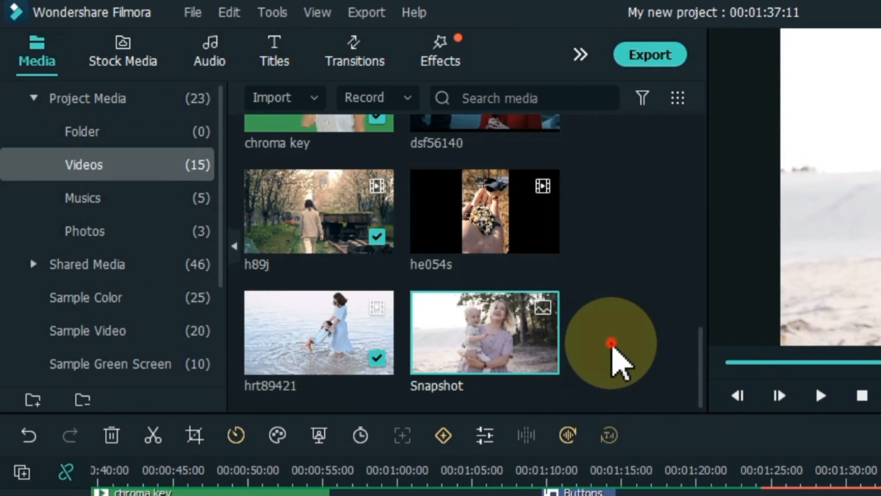
double_click(501, 368)
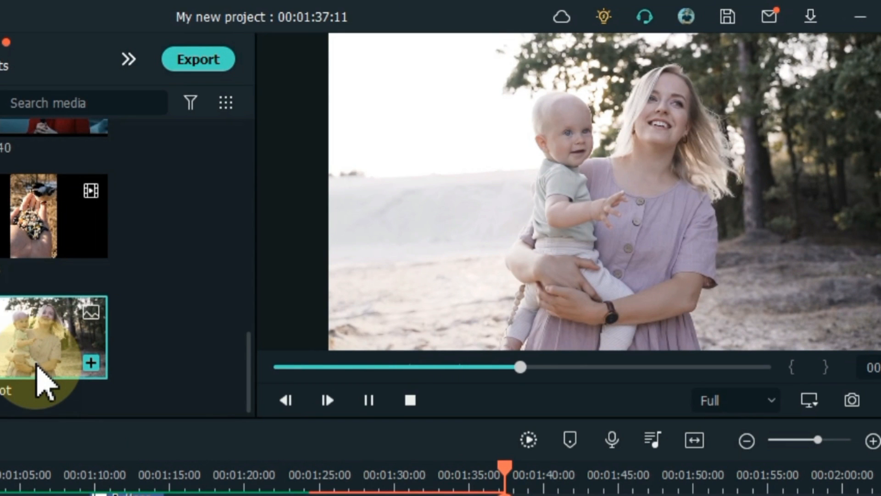
key("space")
Step: Go to 00:01:35:13, set the preview zoom level to 100% and pan across the enlarged picture
left_click(153, 350)
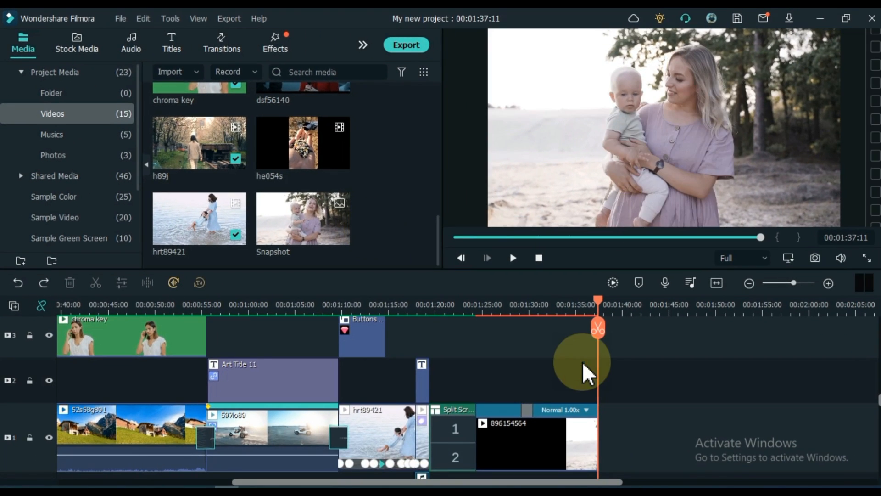
left_click_drag(586, 319, 583, 312)
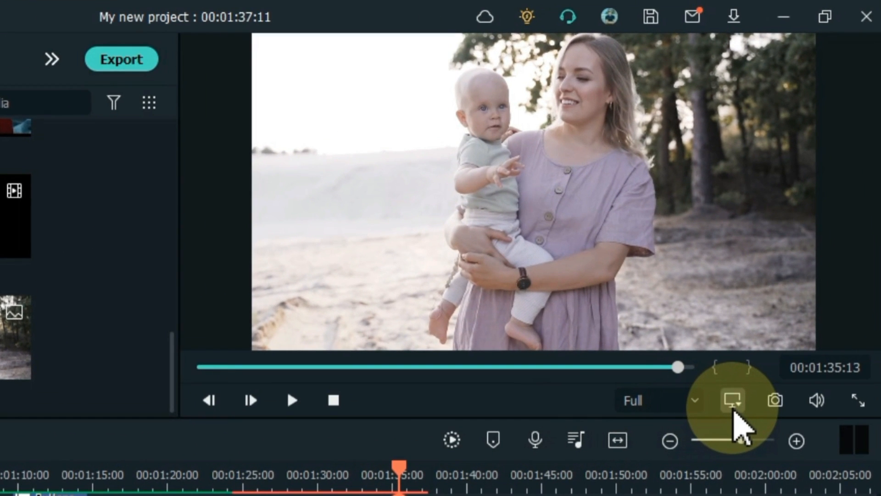
left_click(733, 404)
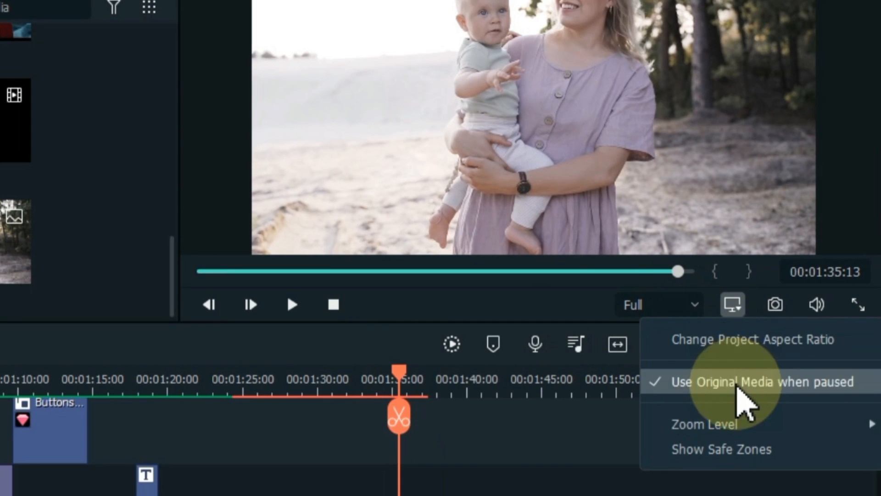
mouse_move(744, 424)
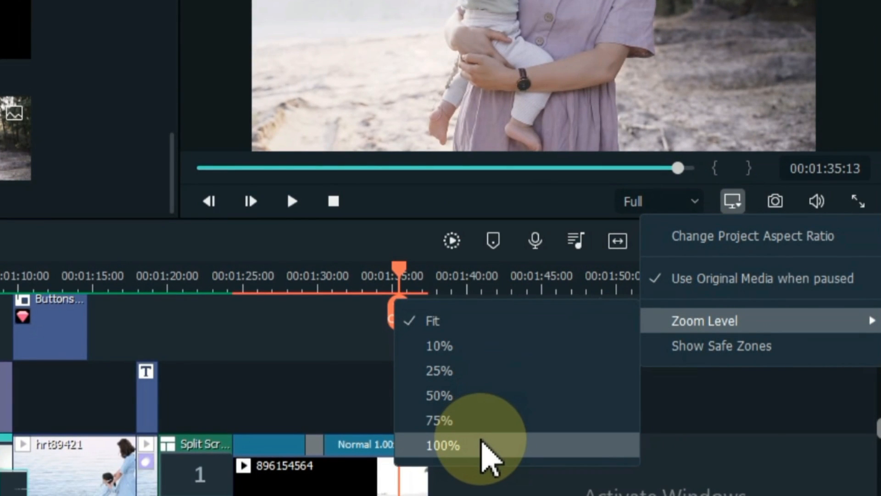
left_click(481, 443)
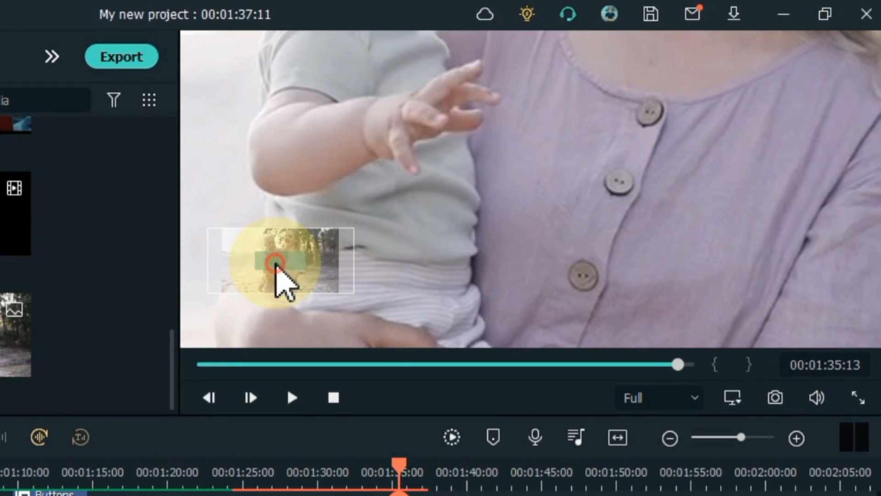
left_click_drag(275, 187, 242, 161)
left_click_drag(242, 237, 265, 280)
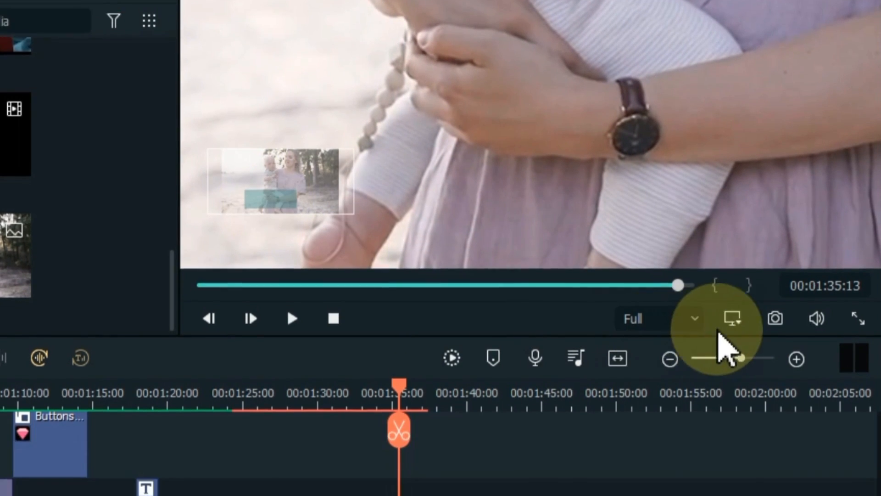
Step: Set the preview zoom level to 75% and pan to other areas of the picture
left_click(732, 397)
mouse_move(711, 322)
left_click(504, 415)
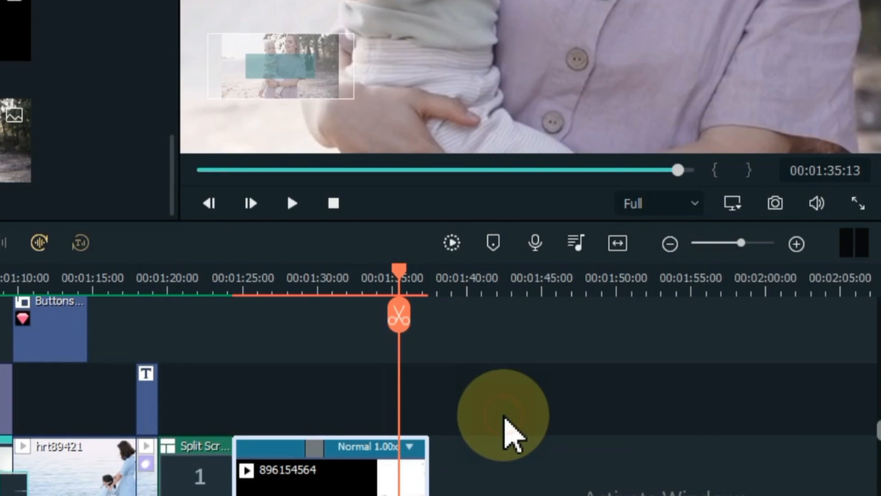
left_click_drag(266, 72, 272, 72)
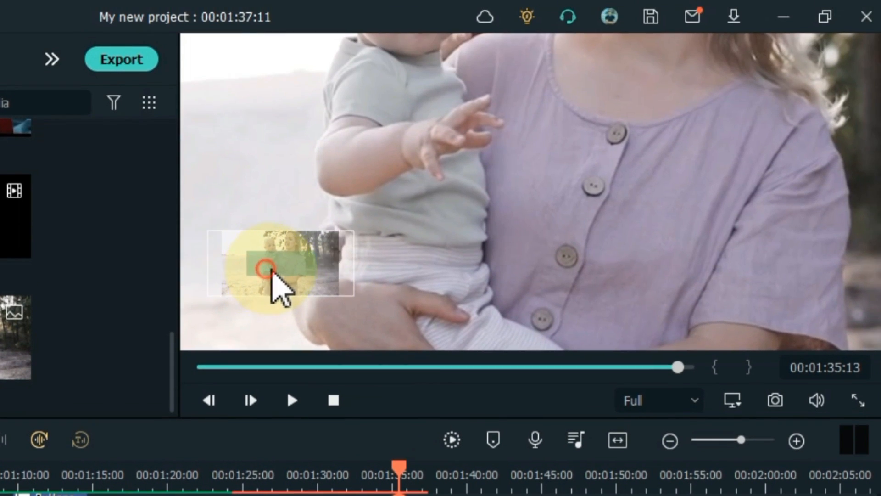
mouse_move(271, 270)
left_mouse_down()
mouse_move(285, 250)
mouse_move(269, 240)
mouse_move(255, 272)
mouse_move(278, 281)
left_mouse_up()
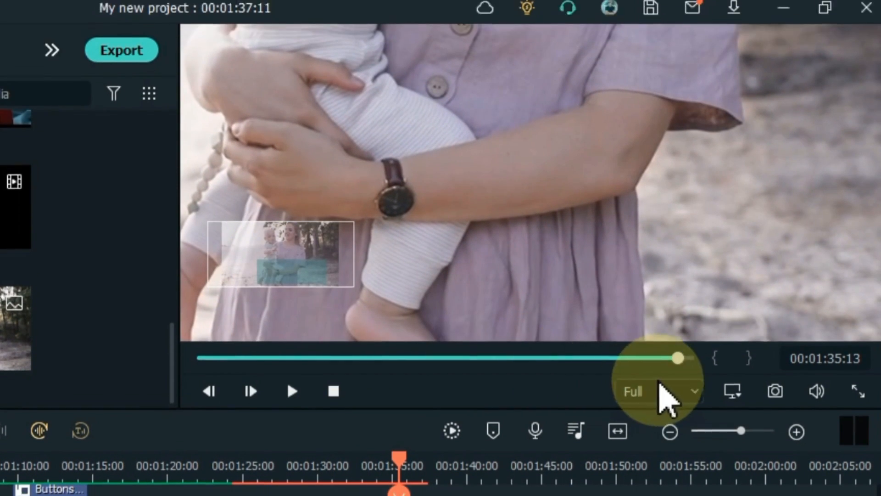
Step: Set the preview zoom level to 50%, and finally return it to Fit
left_click(733, 400)
mouse_move(696, 357)
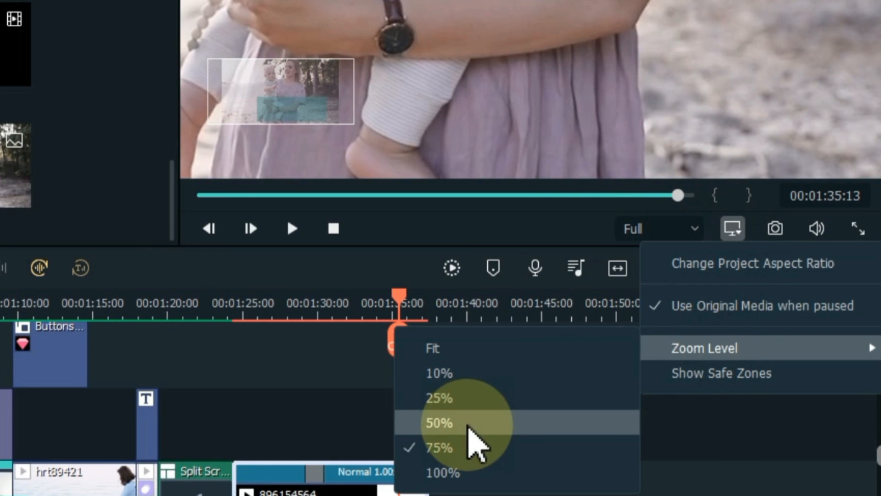
left_click(469, 425)
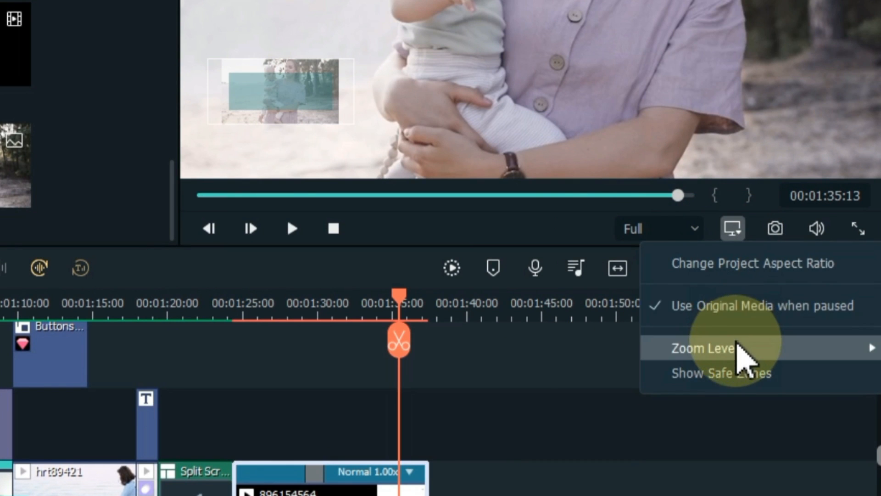
mouse_move(738, 348)
left_click(565, 349)
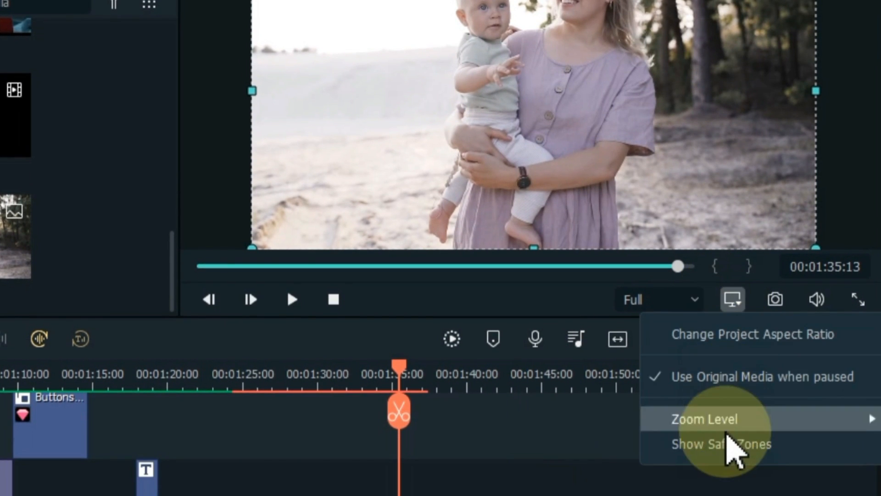
Step: Show the safe zones over the preview picture and hide them again
left_click(732, 495)
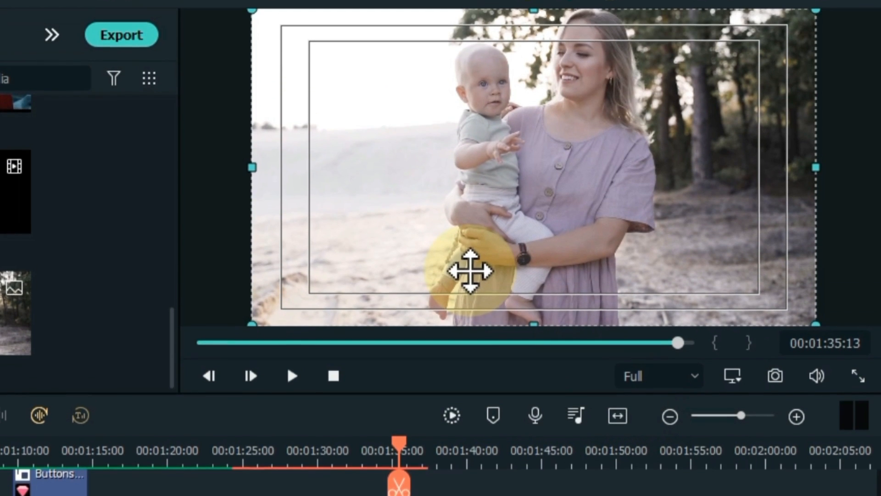
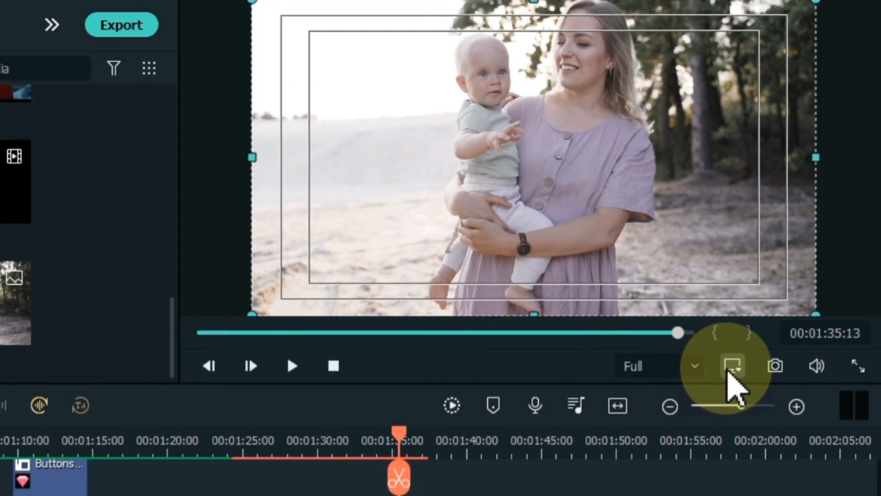
left_click(733, 400)
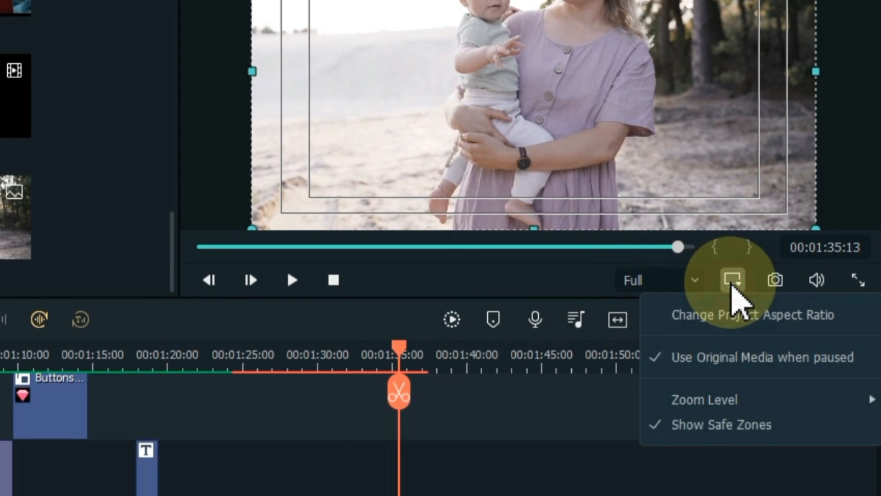
left_click(712, 432)
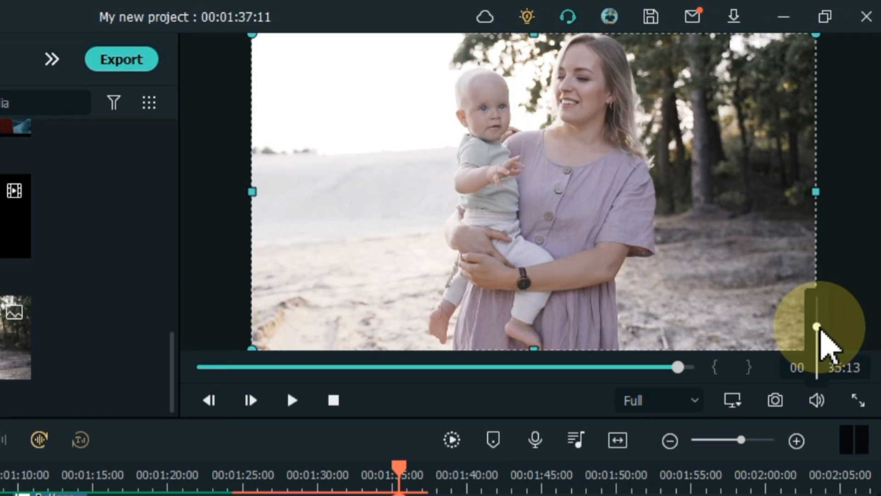
Step: Play the project full screen from its start, leave full screen and pause playback
left_click(858, 401)
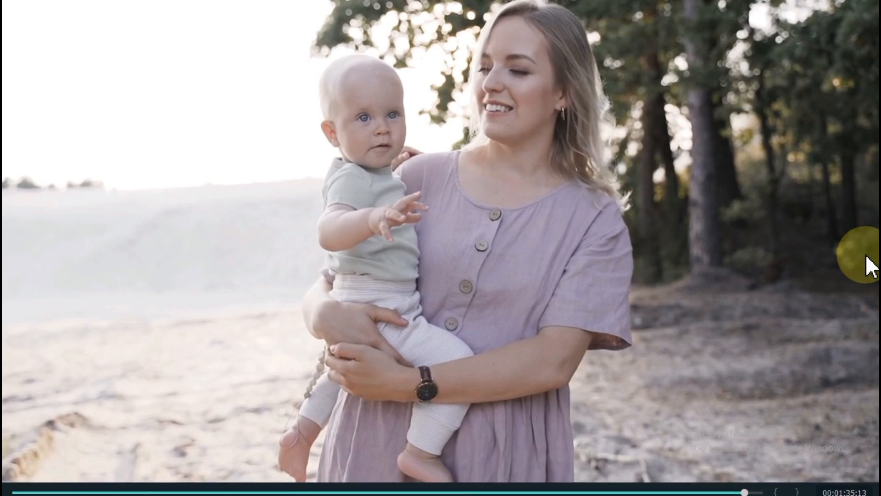
left_click_drag(43, 464, 2, 463)
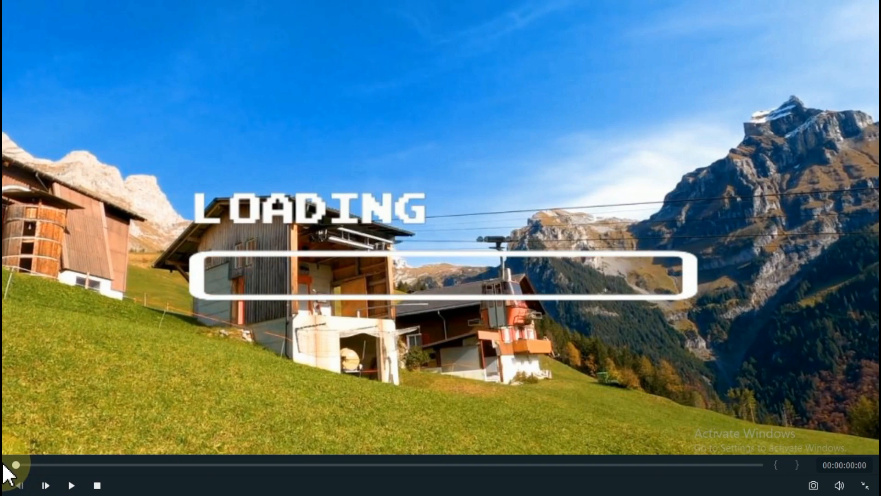
left_click(70, 486)
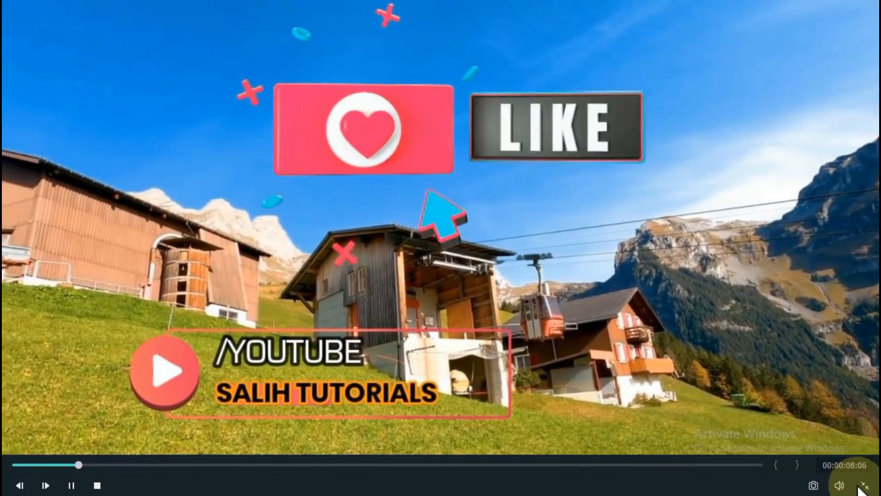
left_click(863, 485)
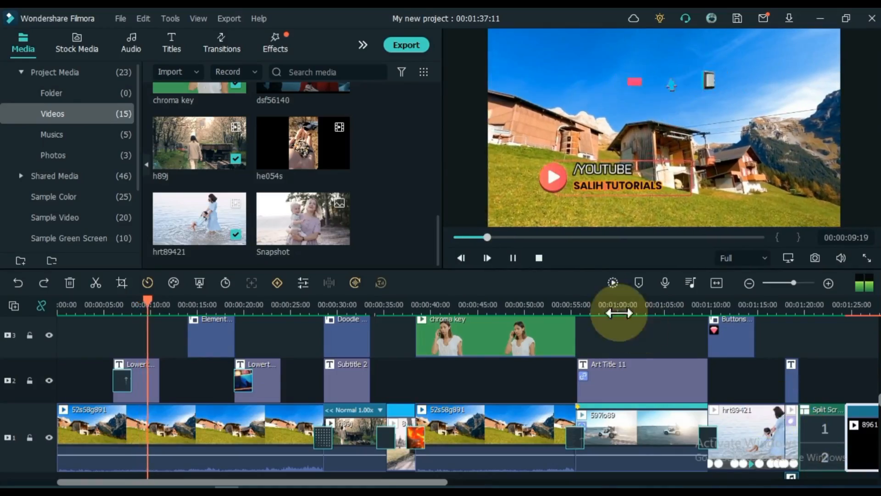
left_click(509, 255)
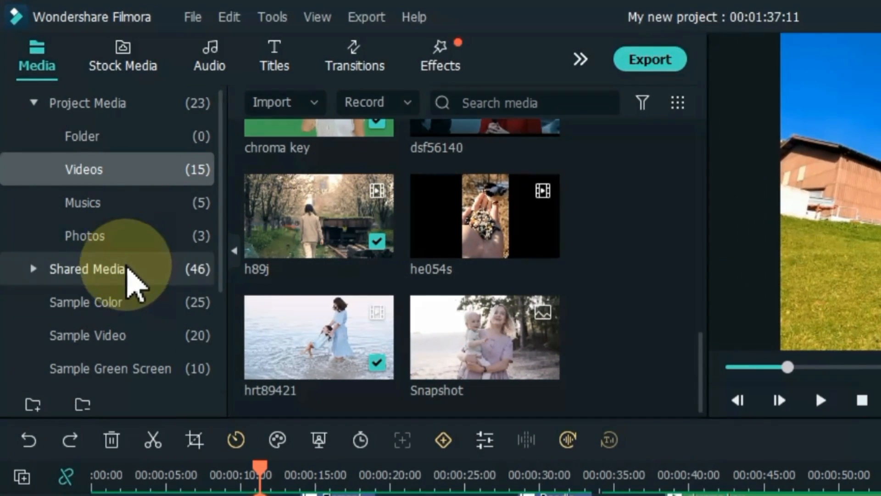
Step: Open the Sample Color media collection and browse its solid colours and gradients
scroll(130, 299, "down", 4)
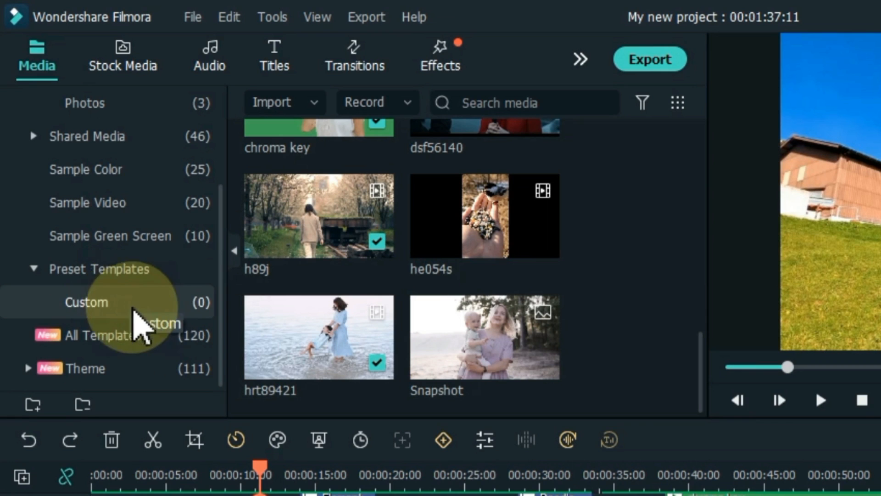
left_click(126, 173)
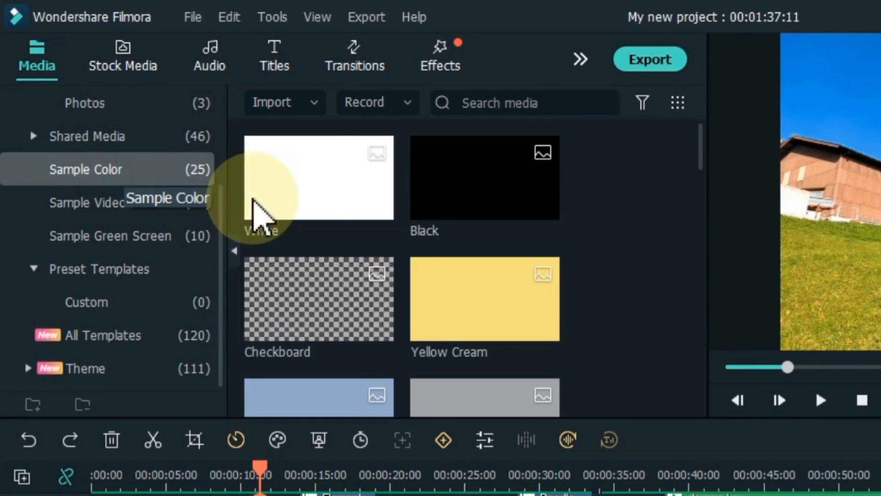
scroll(350, 220, "down", 15)
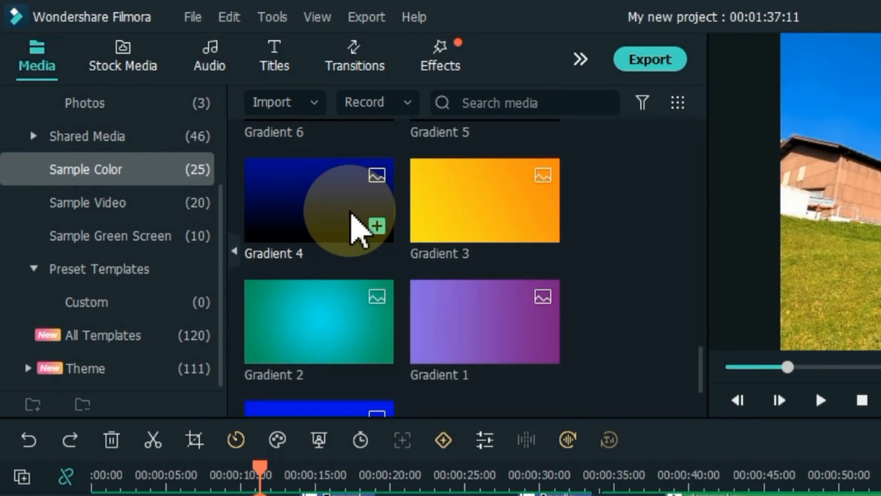
scroll(350, 220, "up", 5)
Step: Preview several sample colours, including Red, Green, Orange and Medium Purple
double_click(324, 197)
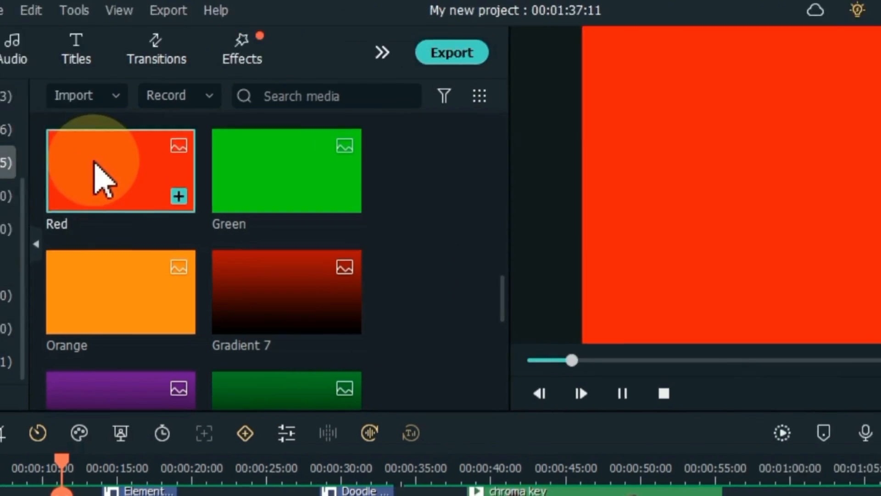
double_click(295, 186)
double_click(96, 328)
scroll(95, 330, "down", 3)
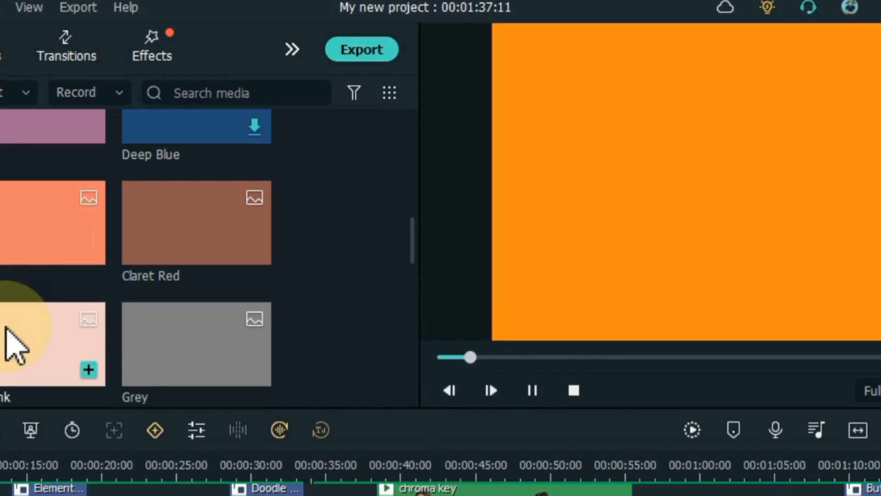
double_click(4, 244)
scroll(6, 317, "up", 3)
double_click(5, 317)
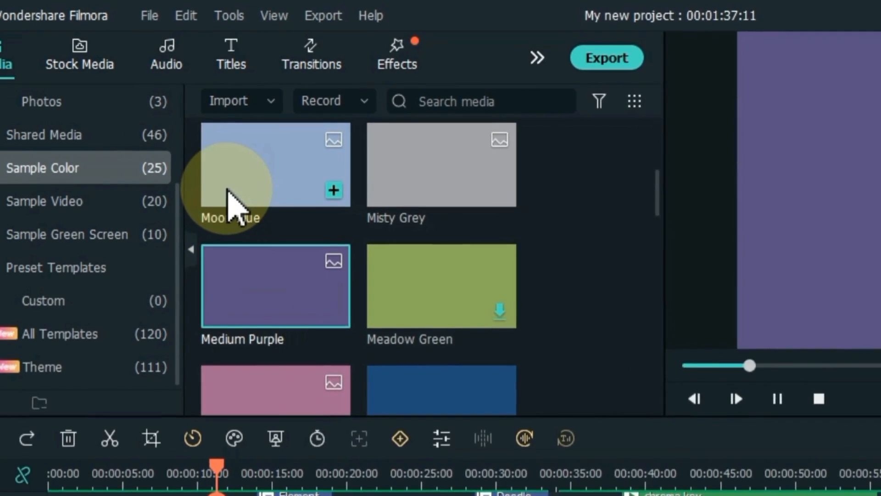
Step: Preview the Moon Blue sample colour and add it to video track 2 above the start of clip 896154564
double_click(227, 188)
left_click_drag(236, 177, 755, 375)
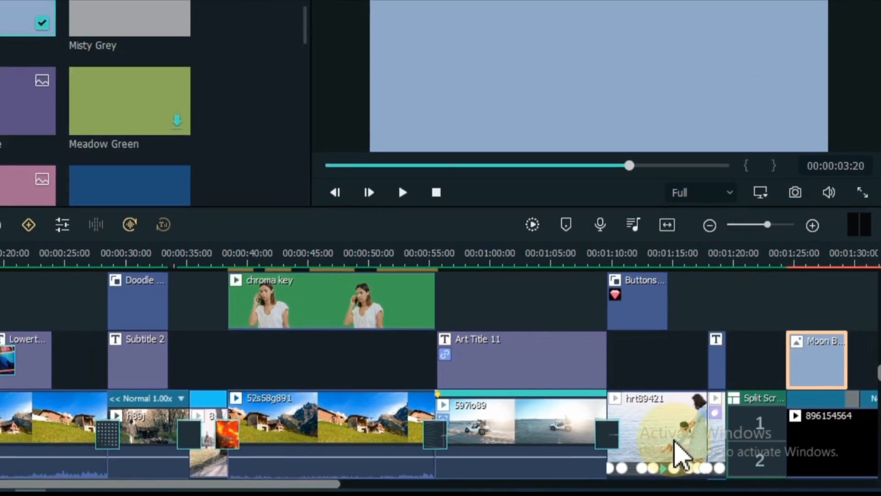
Step: Shrink the Moon Blue colour inside the preview frame, reposition it and delete its clip from video track 2
left_click_drag(303, 482, 550, 482)
double_click(444, 388)
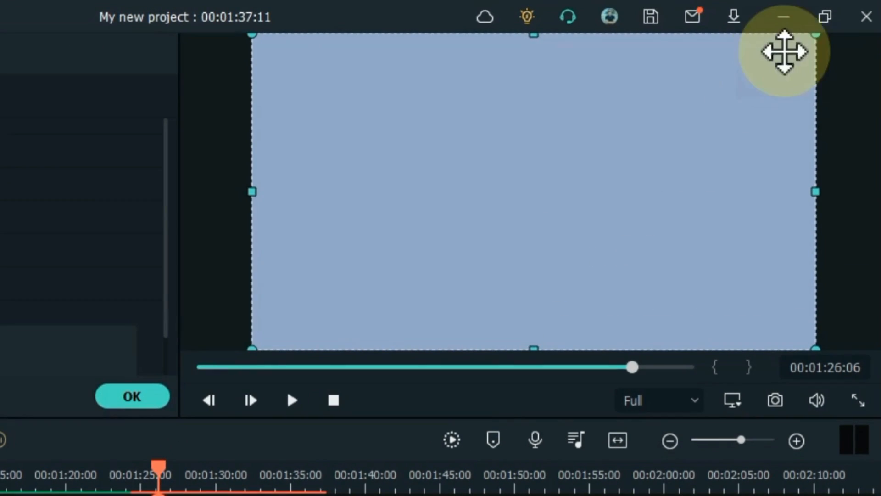
mouse_move(812, 35)
left_mouse_down()
mouse_move(714, 75)
mouse_move(576, 173)
mouse_move(813, 58)
mouse_move(815, 36)
left_mouse_up()
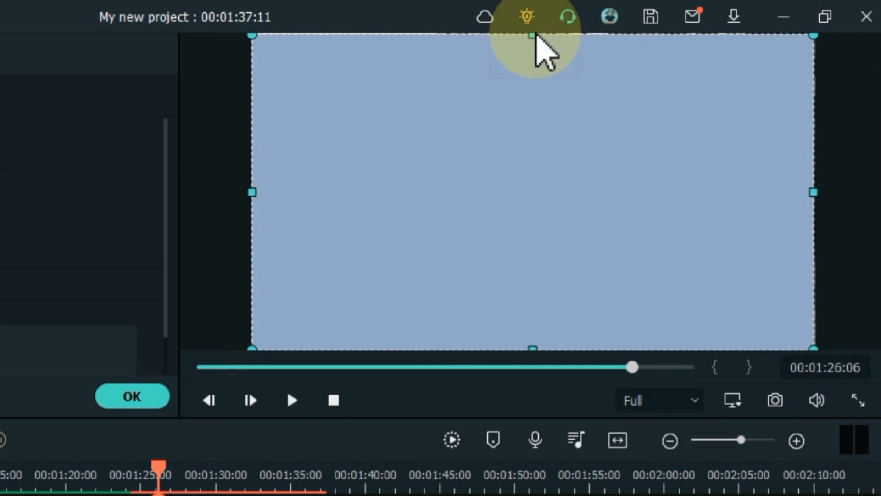
left_click_drag(535, 40, 558, 155)
left_click_drag(558, 295, 547, 197)
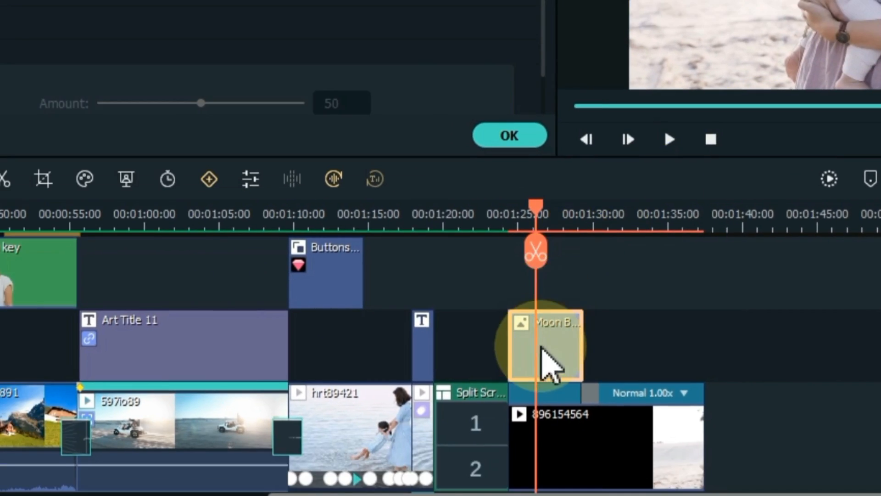
key("Delete")
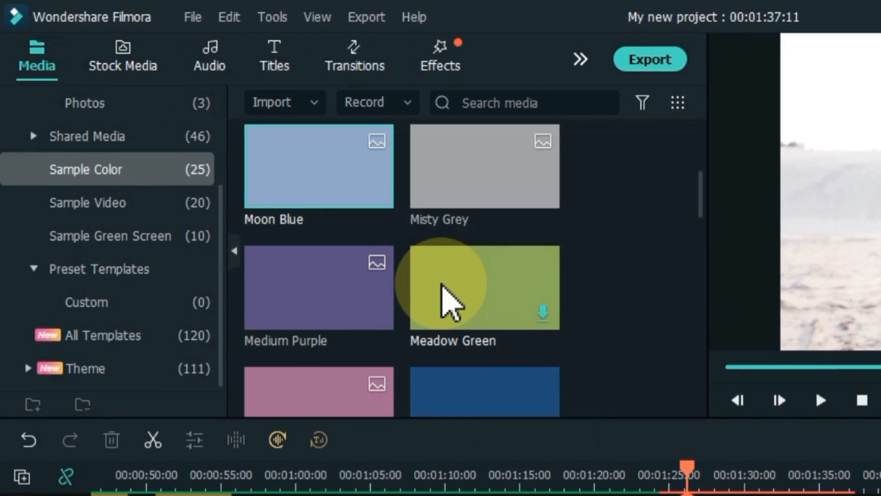
Step: Download Countdown 5 from the Sample Video collection and add it after clip 896154564 on video track 1
scroll(448, 303, "down", 5)
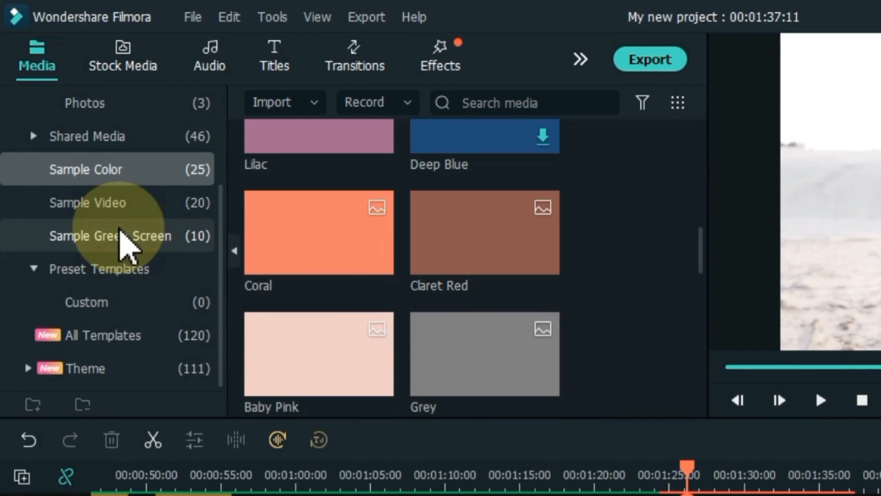
left_click(105, 207)
scroll(512, 321, "down", 8)
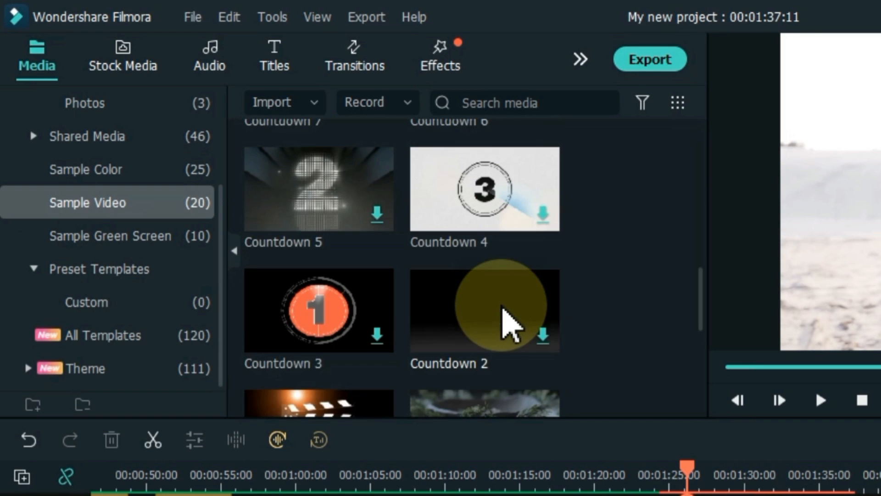
scroll(505, 317, "down", 3)
scroll(505, 316, "up", 3)
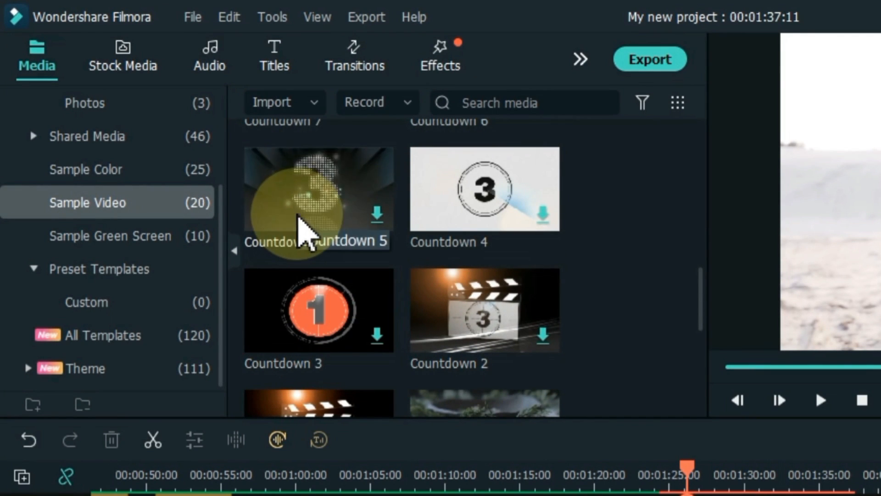
left_click(299, 217)
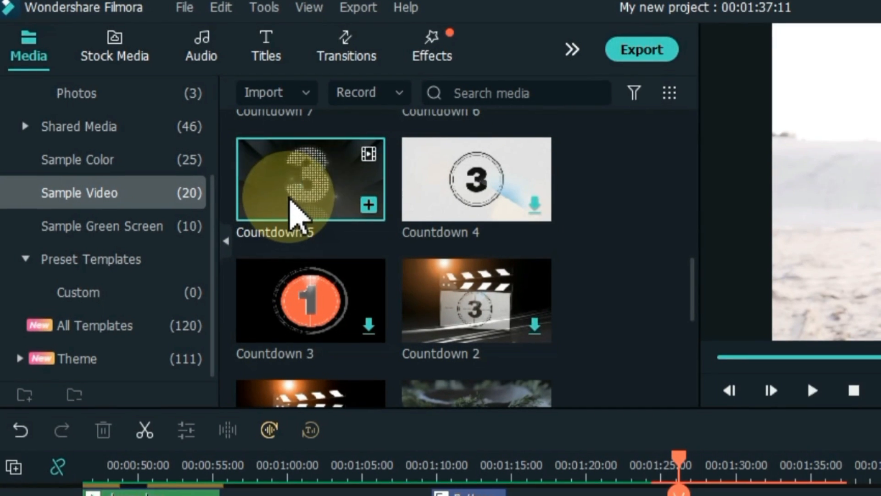
left_click_drag(289, 199, 640, 408)
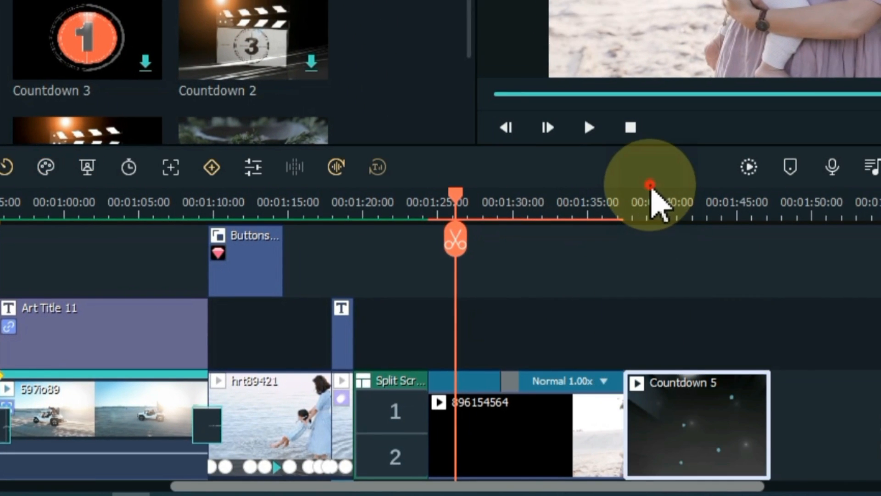
Step: Play the Countdown 5 clip from near its start, pause it, fit the timeline and delete the clip
left_click(640, 213)
key("space")
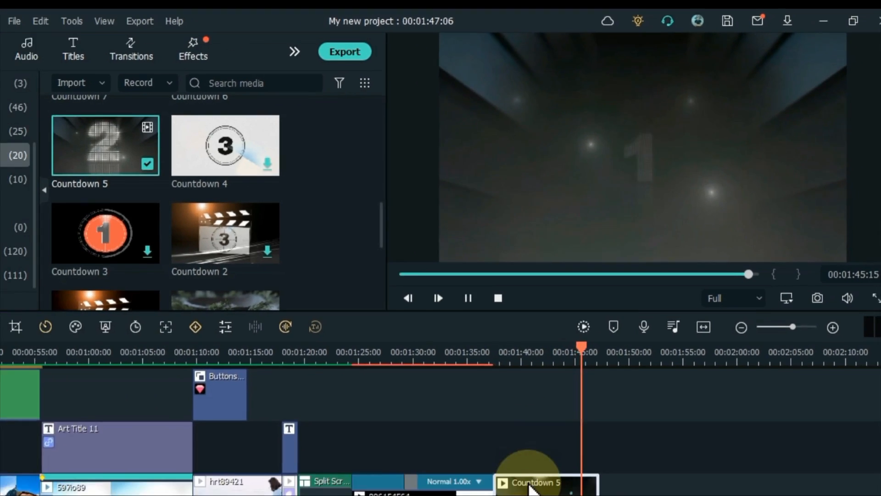
key("space")
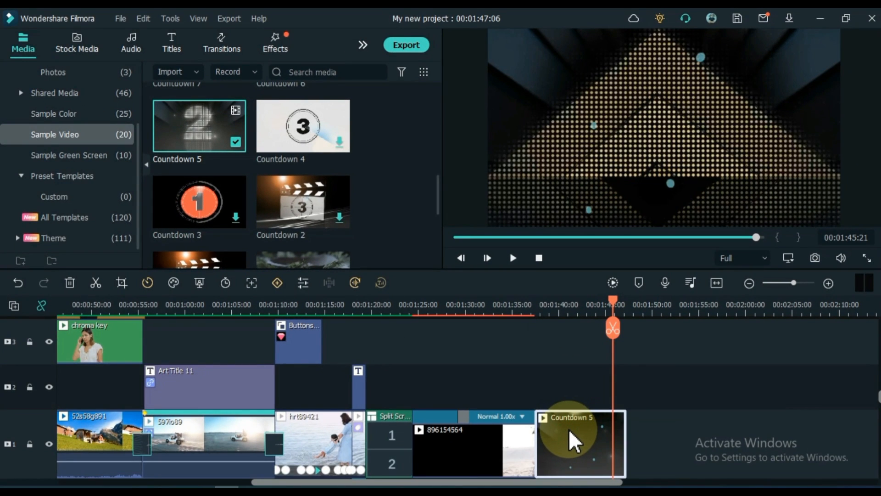
left_click(717, 286)
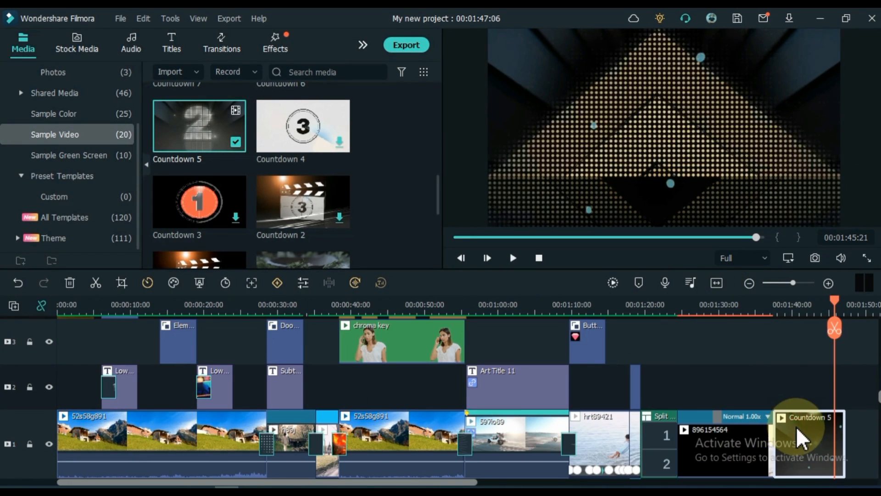
key("Delete")
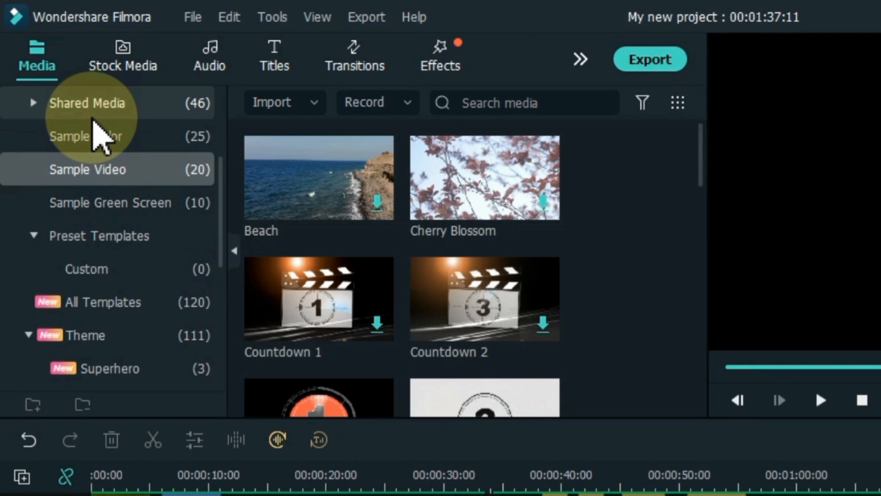
Step: Return to the project media and filter it by video and by audio
scroll(94, 120, "up", 3)
left_click(94, 117)
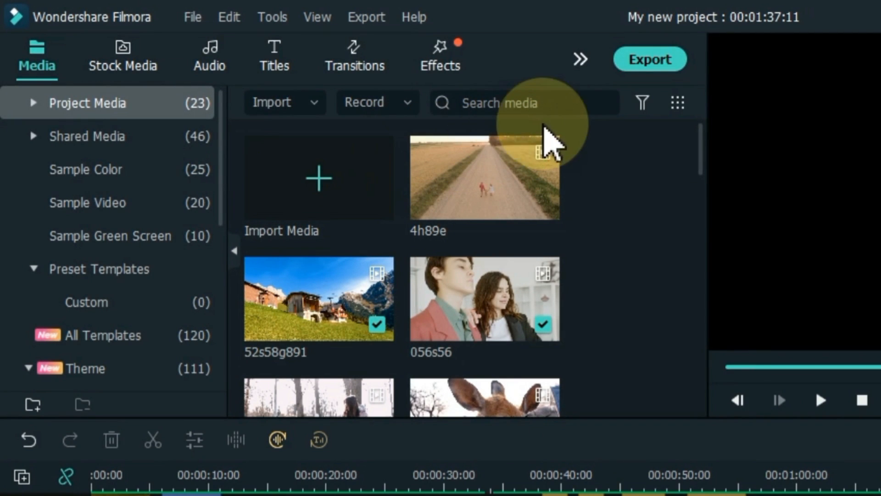
left_click(644, 102)
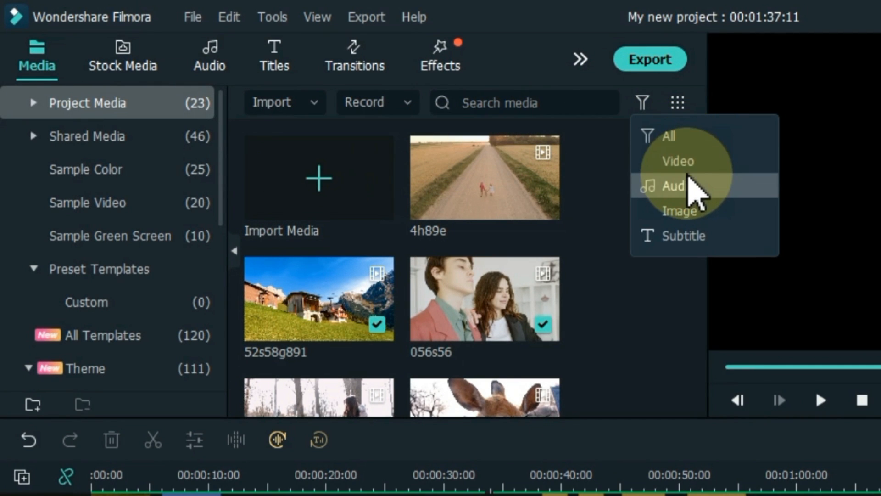
left_click(695, 146)
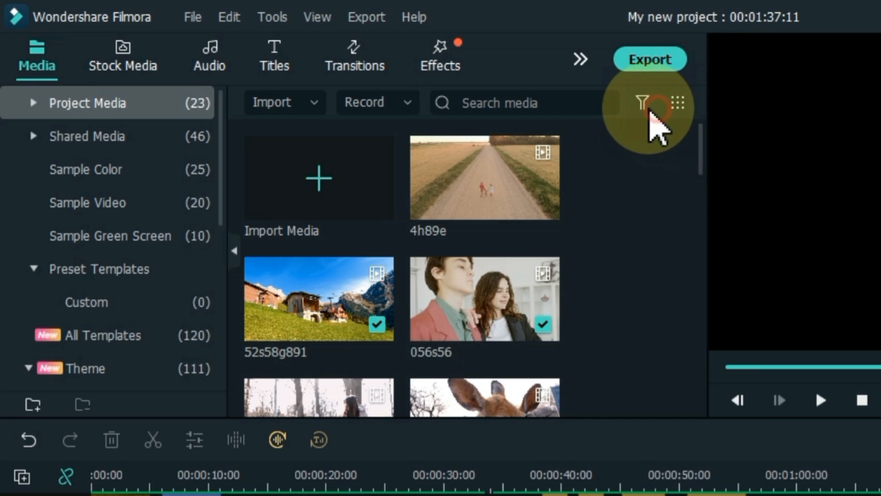
left_click(644, 103)
left_click(679, 157)
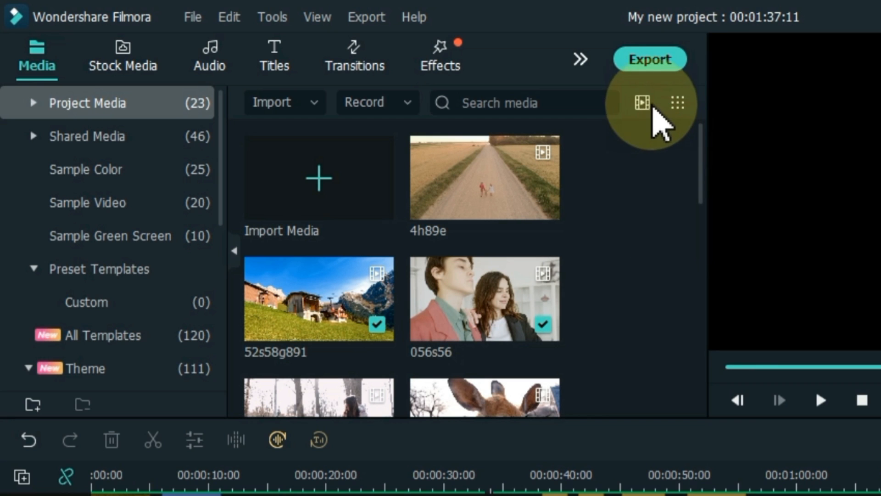
left_click(644, 103)
left_click(675, 184)
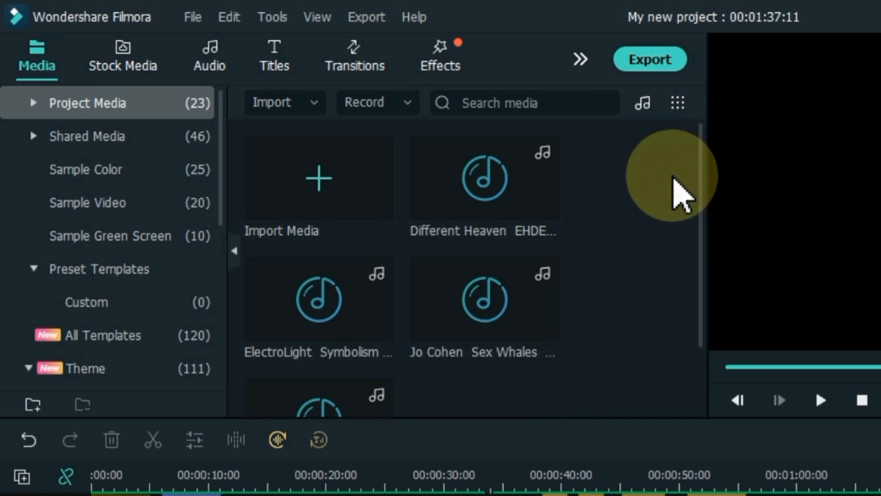
Step: Filter the project media by image and by subtitle, and reset the filter to All
left_click(638, 105)
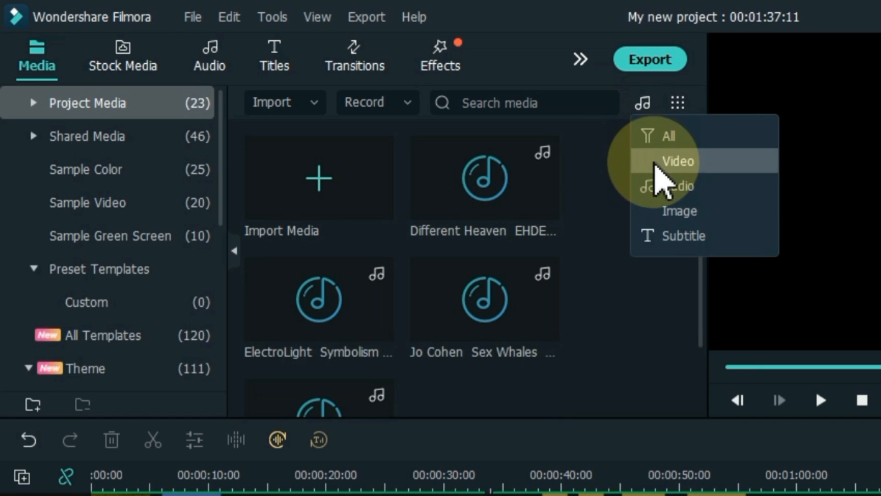
left_click(666, 210)
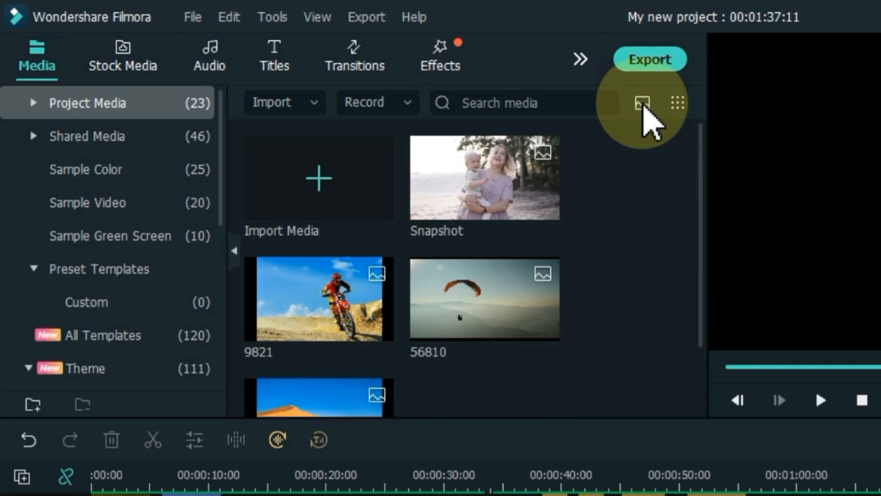
left_click(643, 107)
left_click(673, 234)
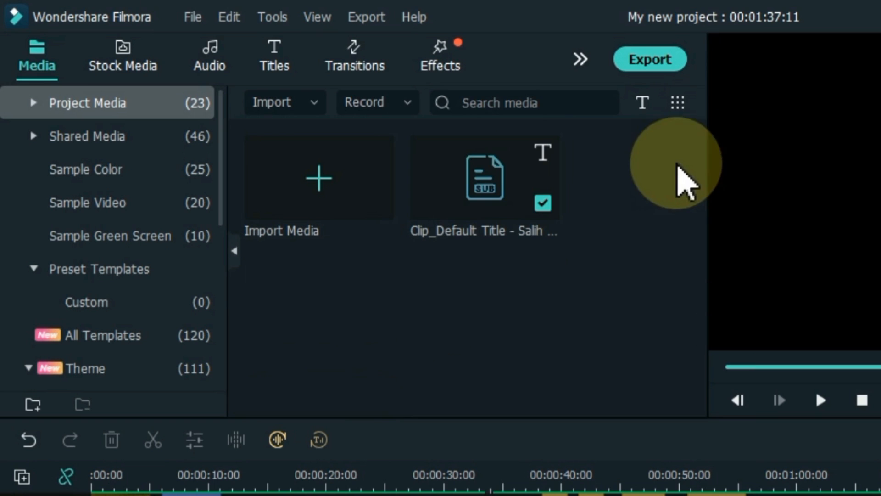
left_click(643, 105)
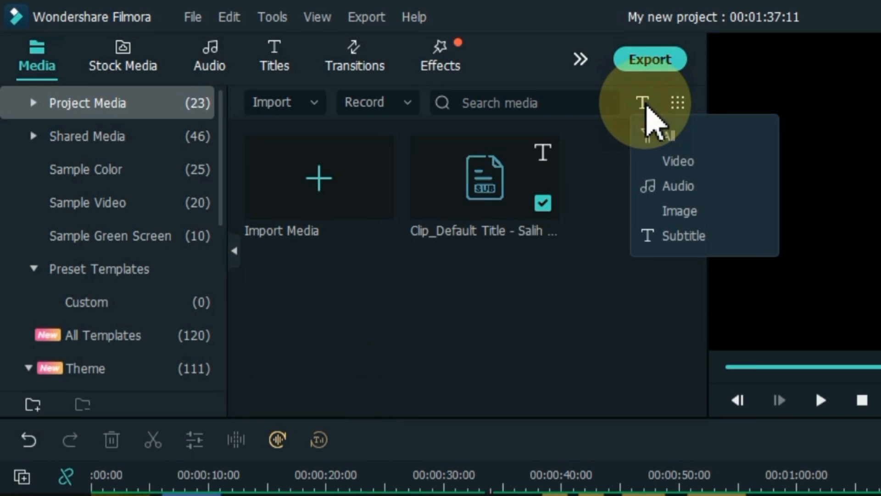
left_click(689, 136)
Step: Show the project media in Medium and Small Thumbnail View and return to Large Thumbnail View
left_click(678, 102)
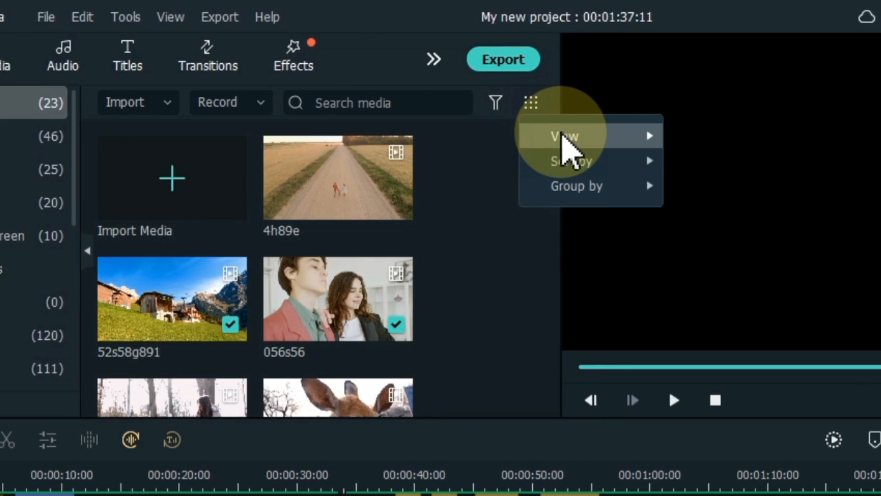
mouse_move(720, 136)
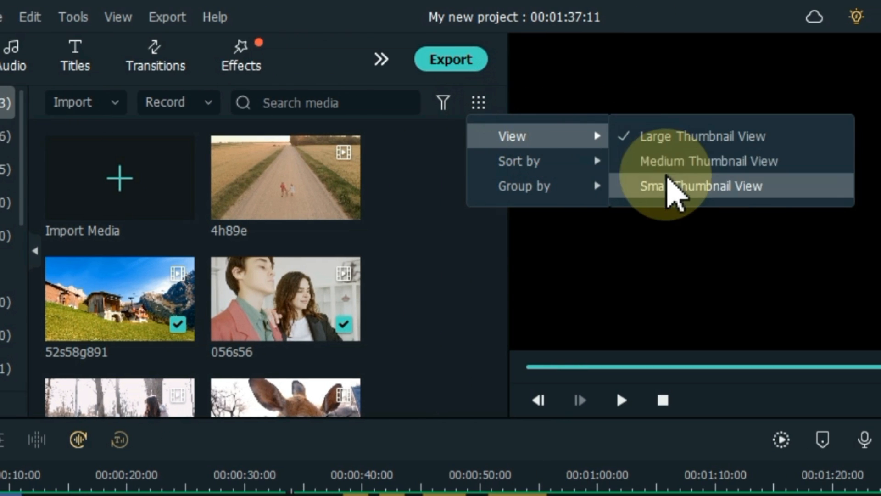
left_click(683, 162)
left_click(482, 105)
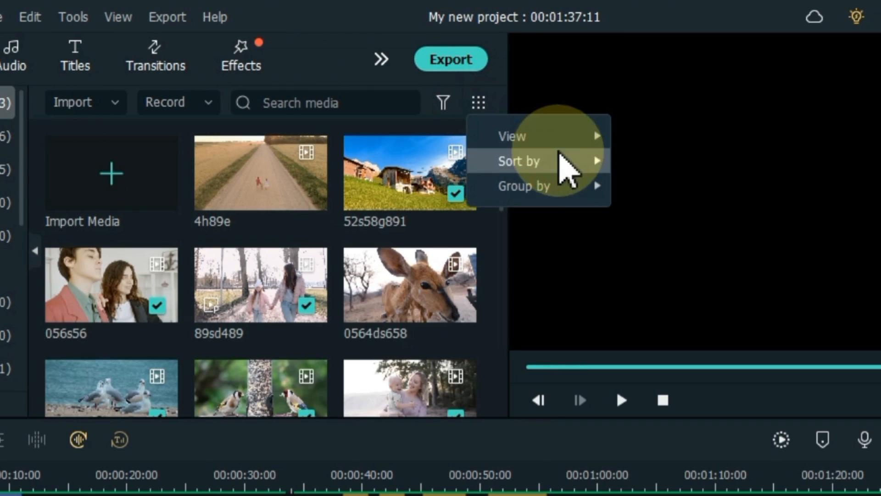
mouse_move(571, 136)
left_click(629, 182)
left_click(482, 103)
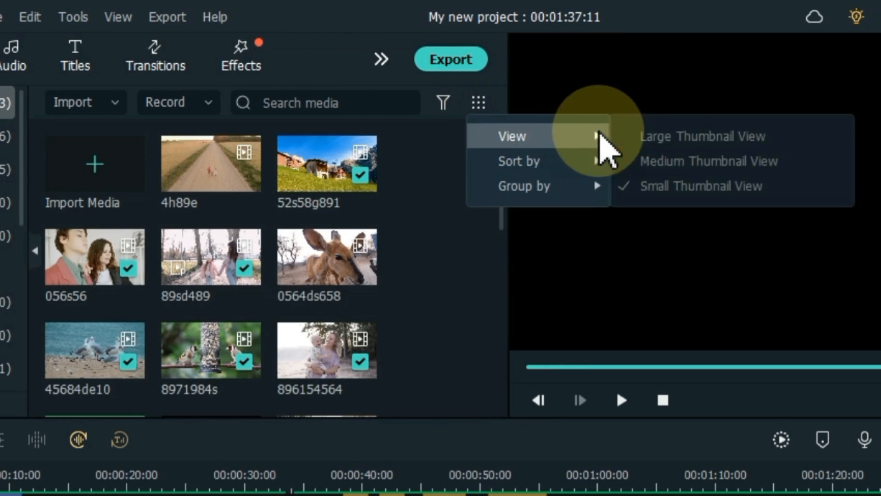
left_click(701, 136)
Step: Examine the sorting and grouping options for the project media without changing them
left_click(478, 104)
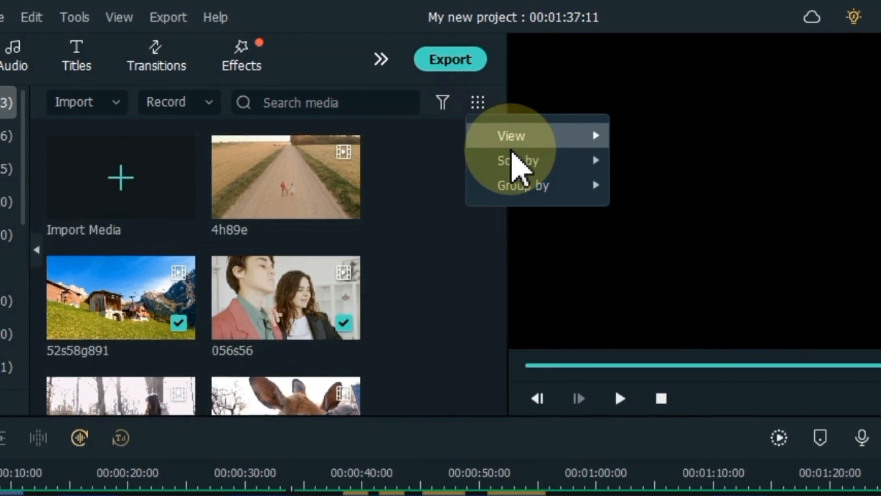
mouse_move(568, 164)
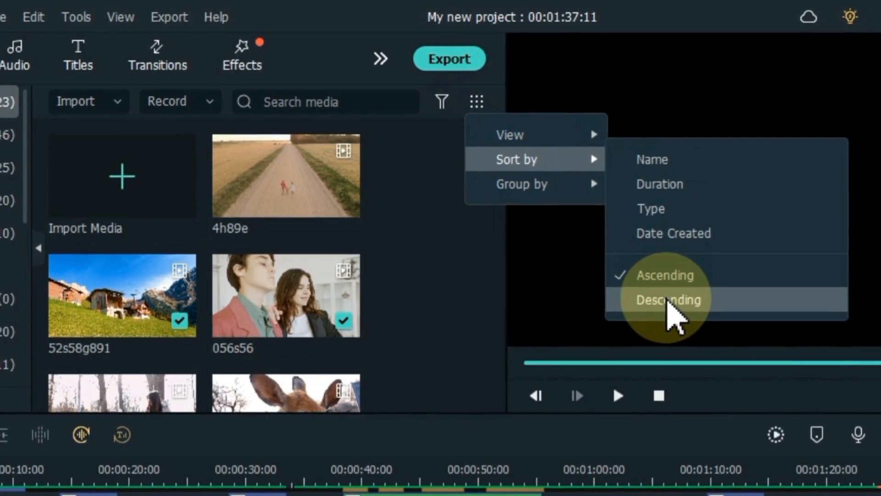
mouse_move(565, 193)
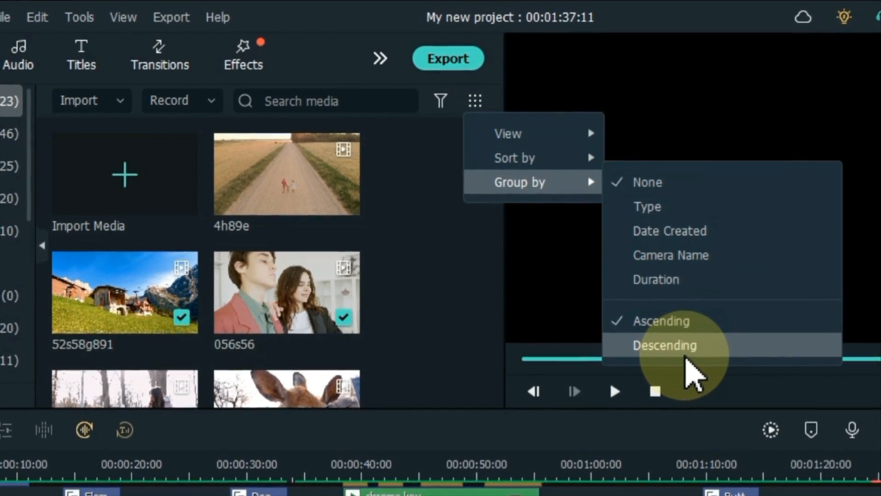
left_click(437, 321)
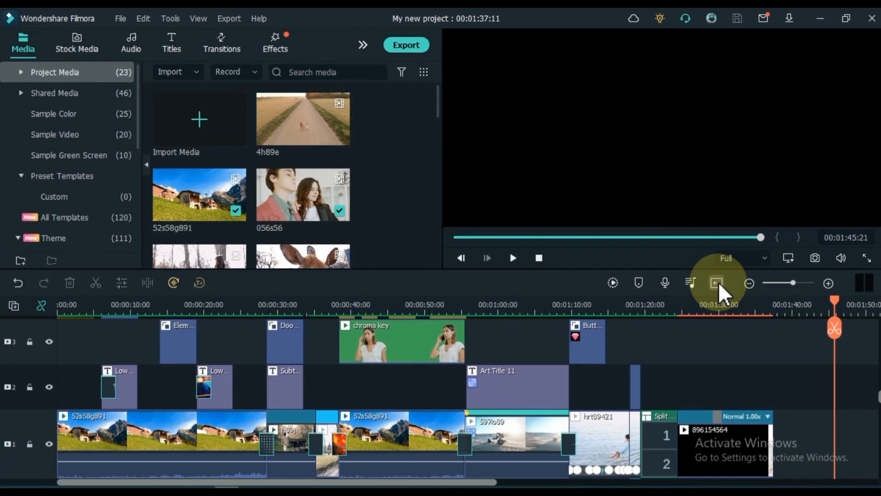
Step: Open the Export window for the project and review the Local, Device, YouTube and Vimeo export options
left_click(717, 283)
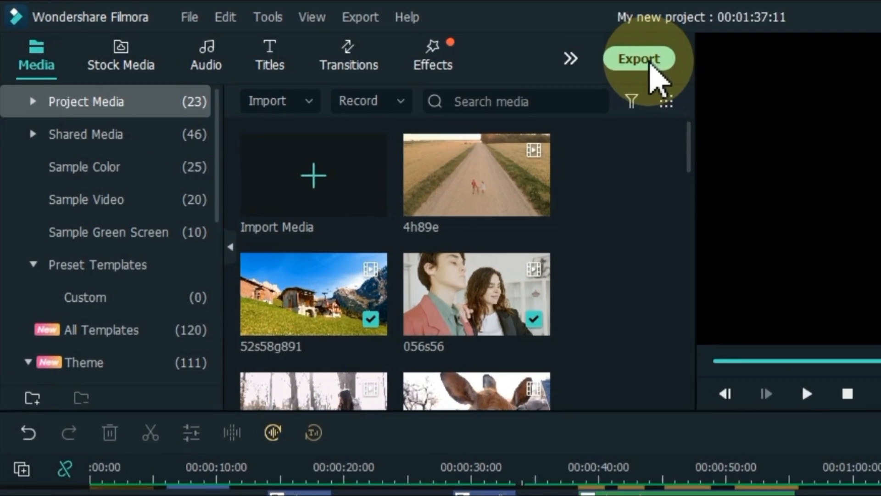
left_click(660, 64)
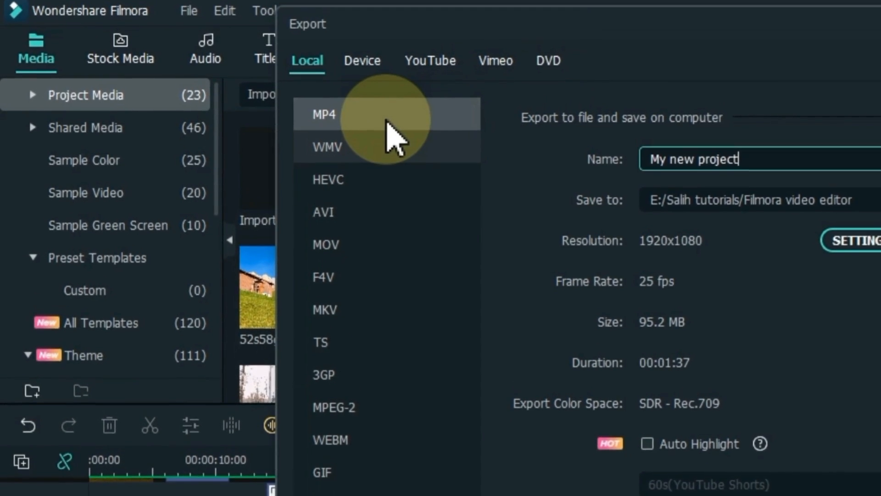
left_click(364, 53)
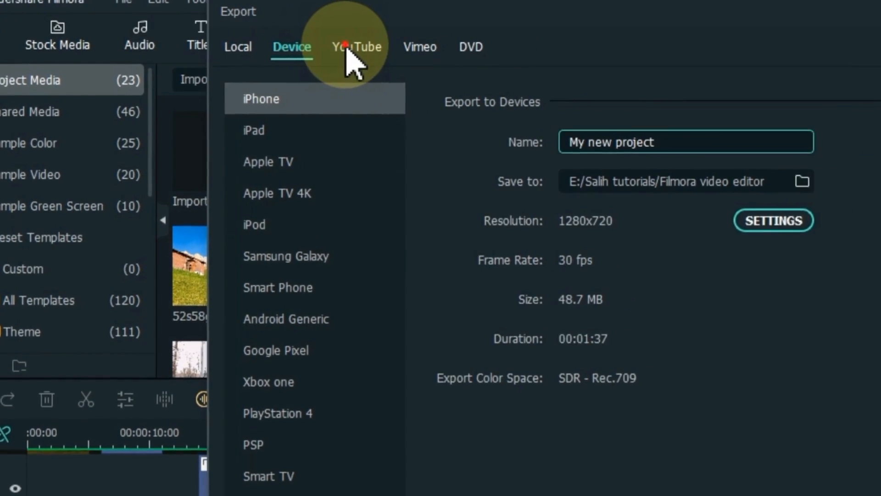
left_click(409, 39)
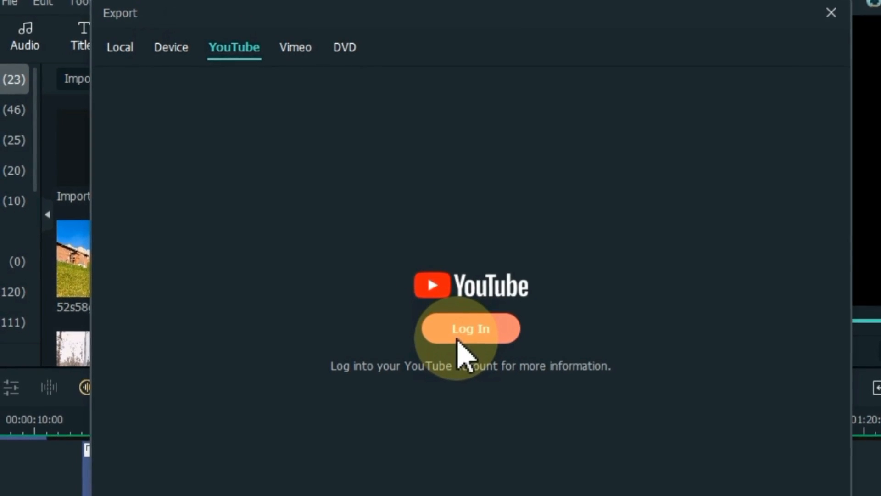
left_click(296, 54)
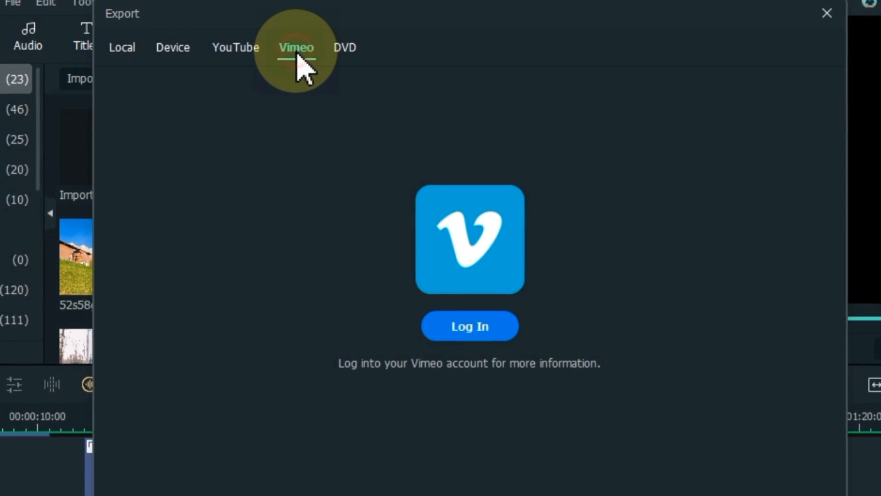
Step: Review the DVD export options, return to Local export and inspect the save location without choosing another folder
left_click(342, 53)
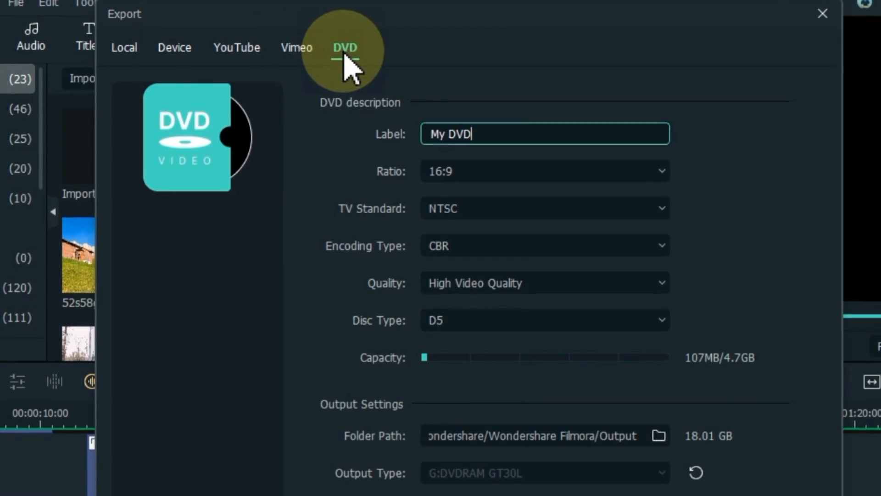
left_click(130, 49)
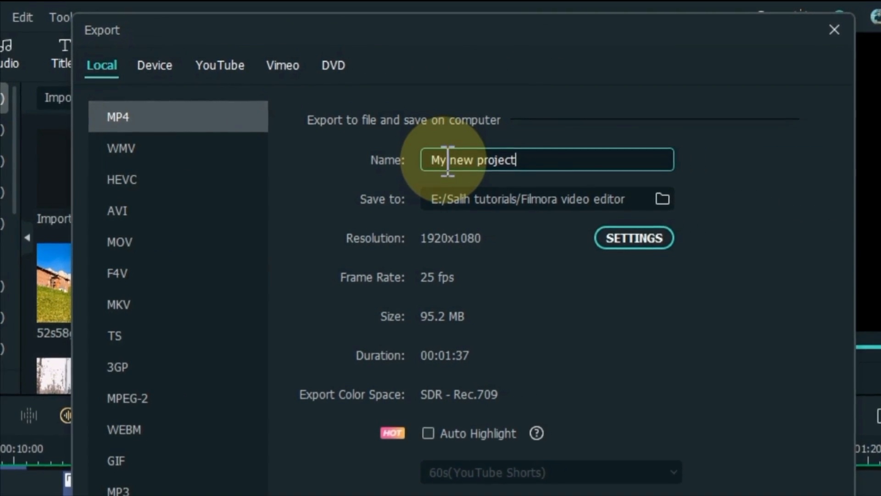
left_click(658, 200)
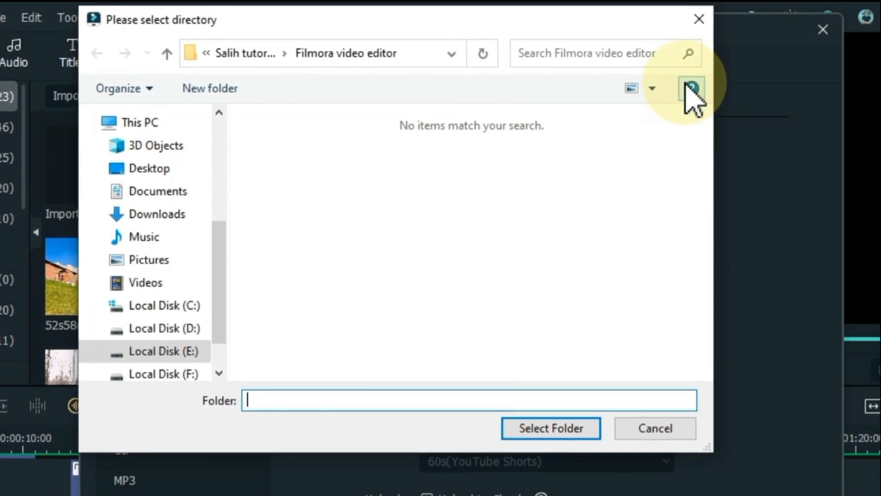
left_click(697, 19)
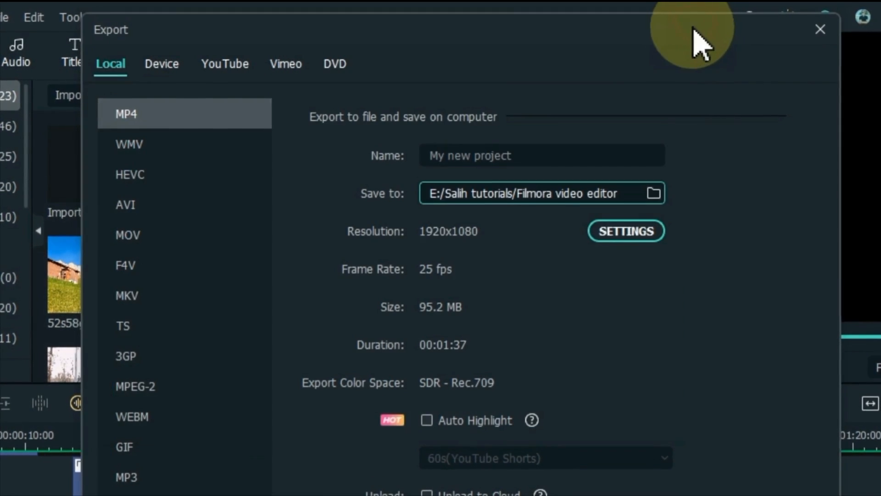
Step: Review the quality, resolution, frame rate and bit rate options for the MP4 export and accept the settings
left_click(632, 229)
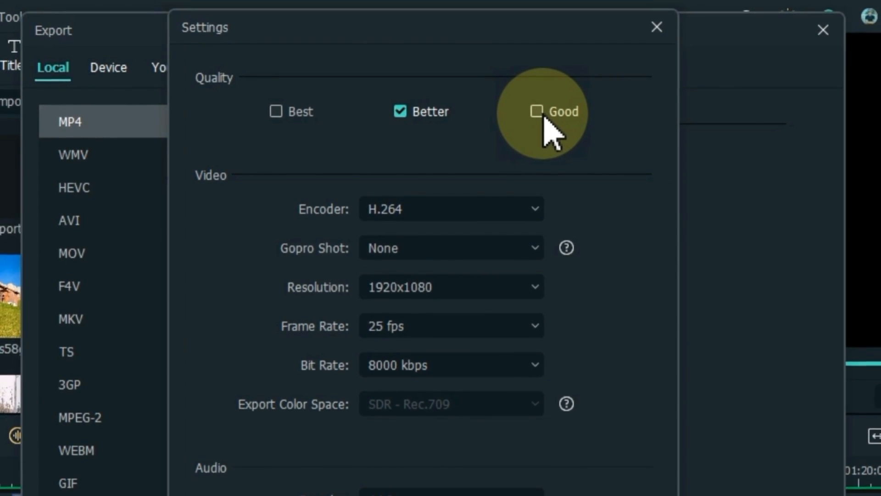
left_click(418, 111)
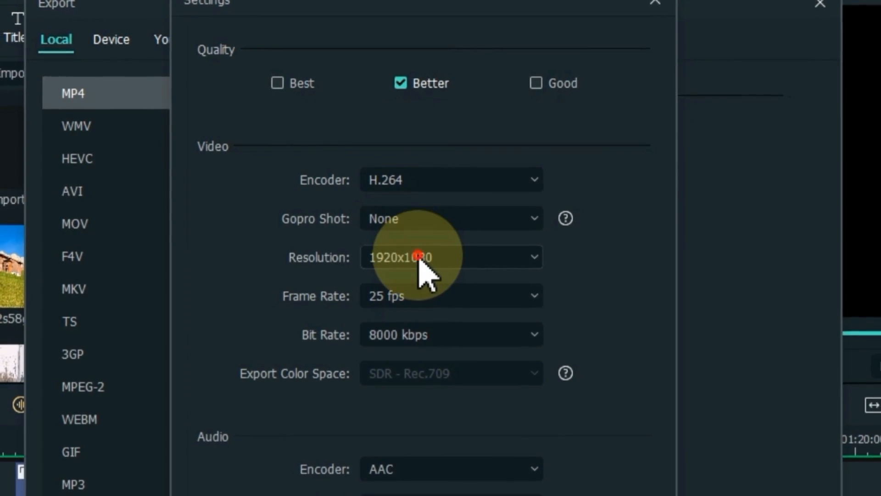
left_click(419, 257)
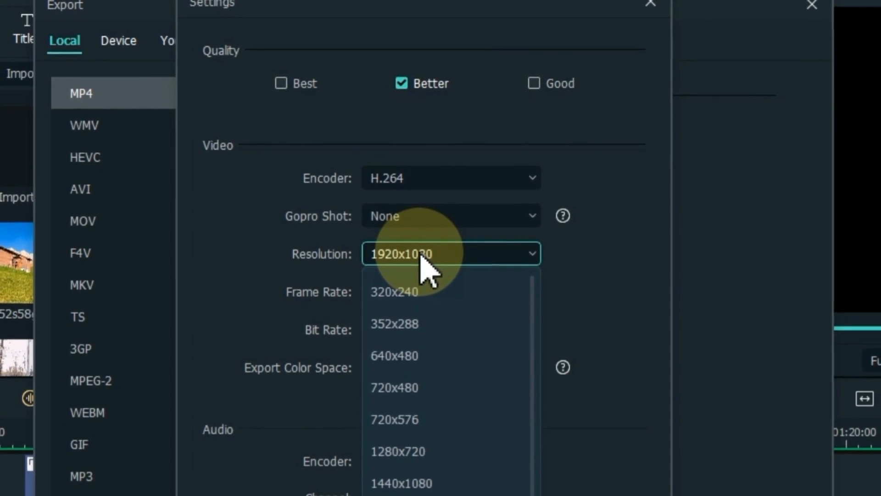
left_click(419, 253)
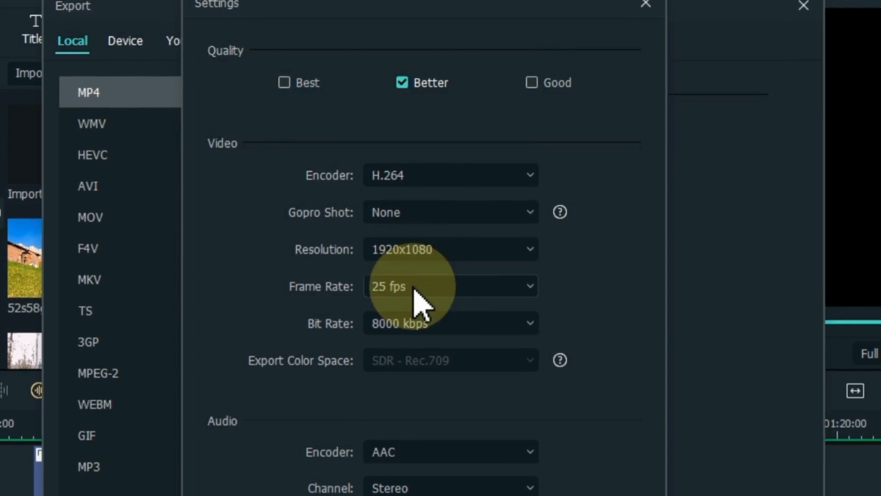
left_click(407, 282)
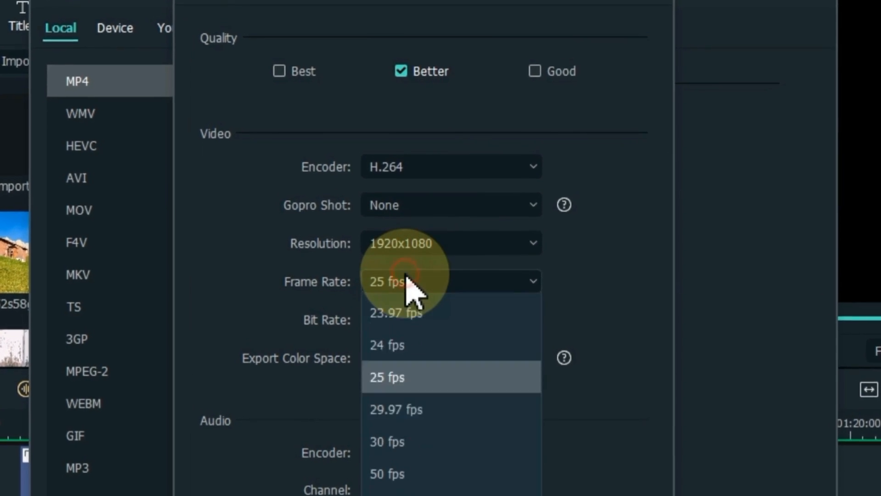
left_click(406, 278)
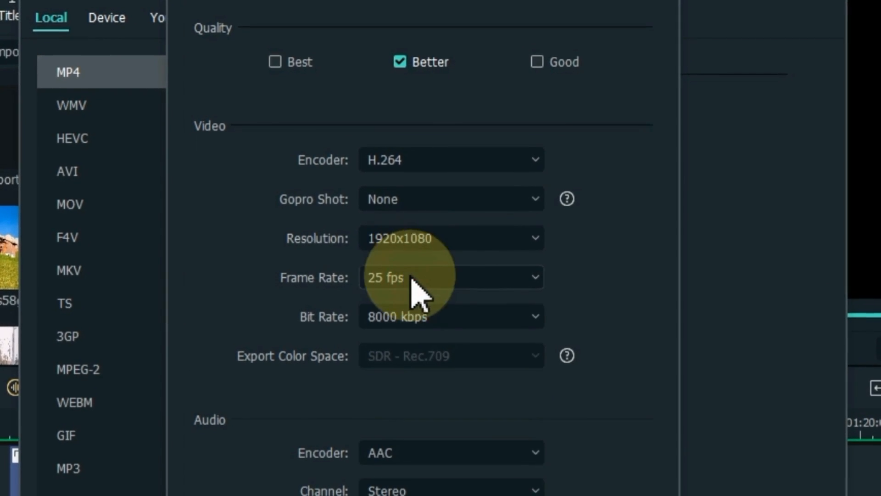
left_click(434, 317)
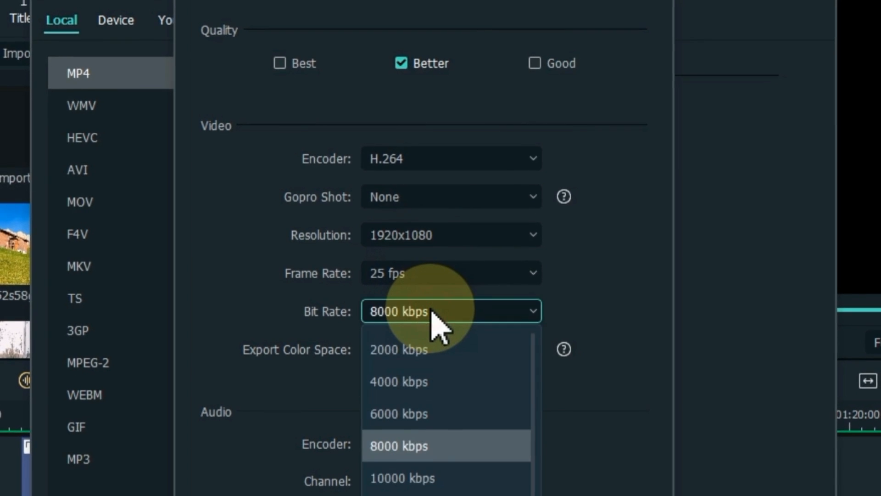
left_click(432, 310)
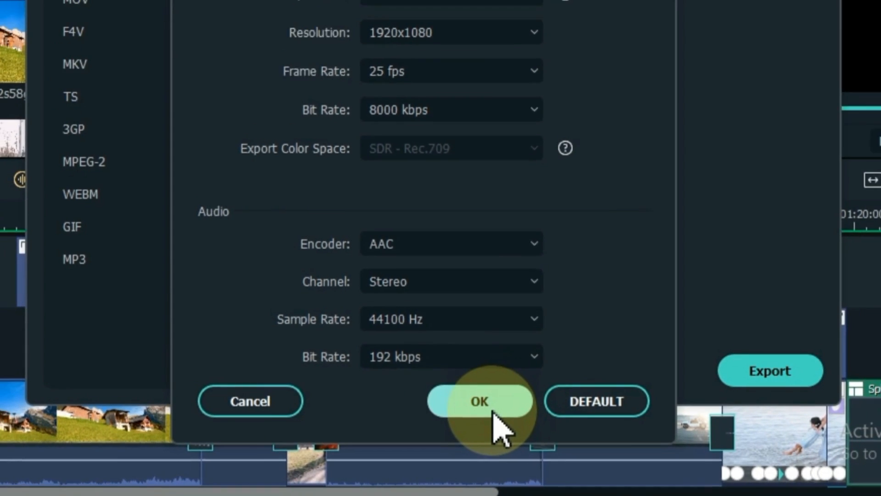
left_click(494, 412)
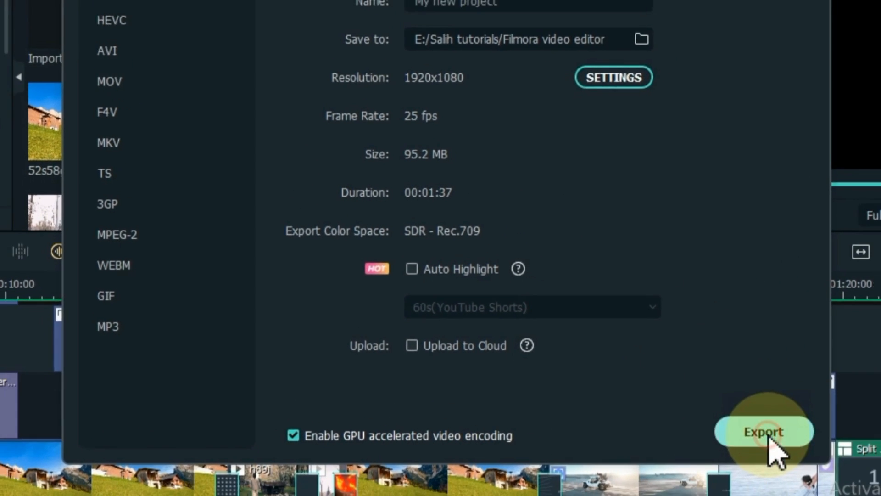
Step: Export the project as an MP4 to the Filmora video editor folder and play the exported file
left_click(753, 428)
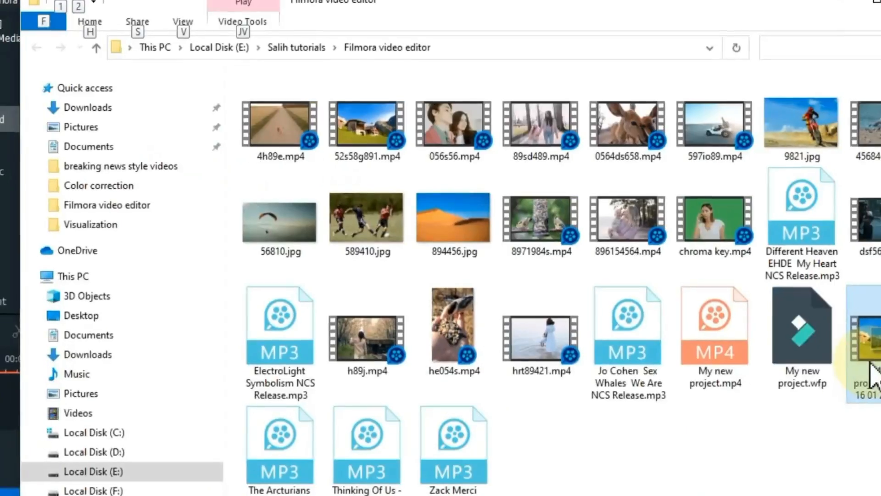
double_click(874, 373)
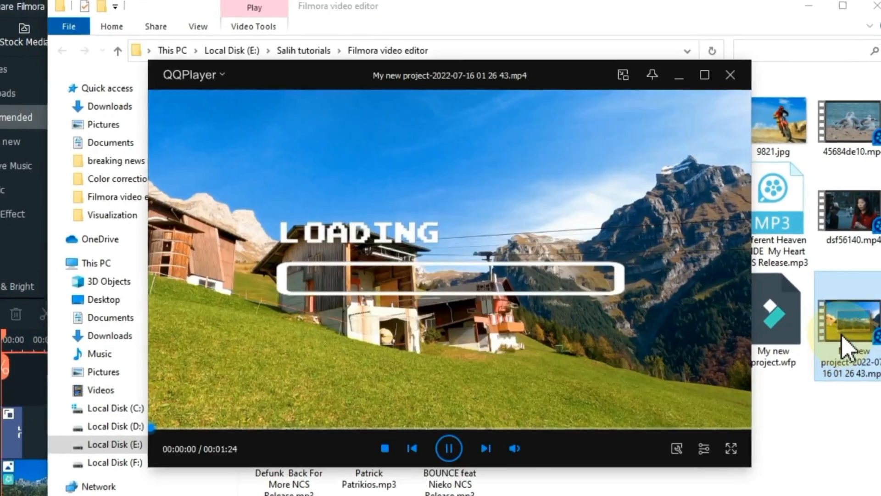